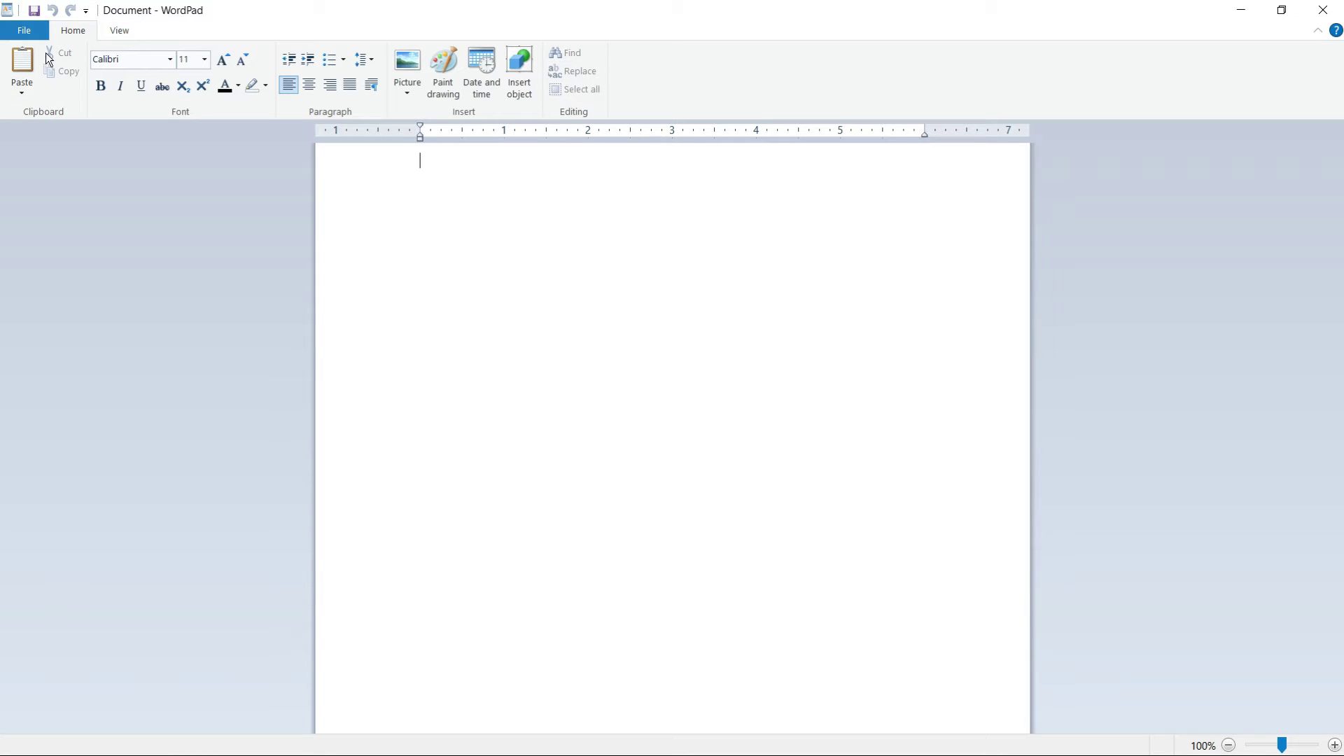
Set the document's paper size to A4 in the page setup and apply it.
click(21, 31)
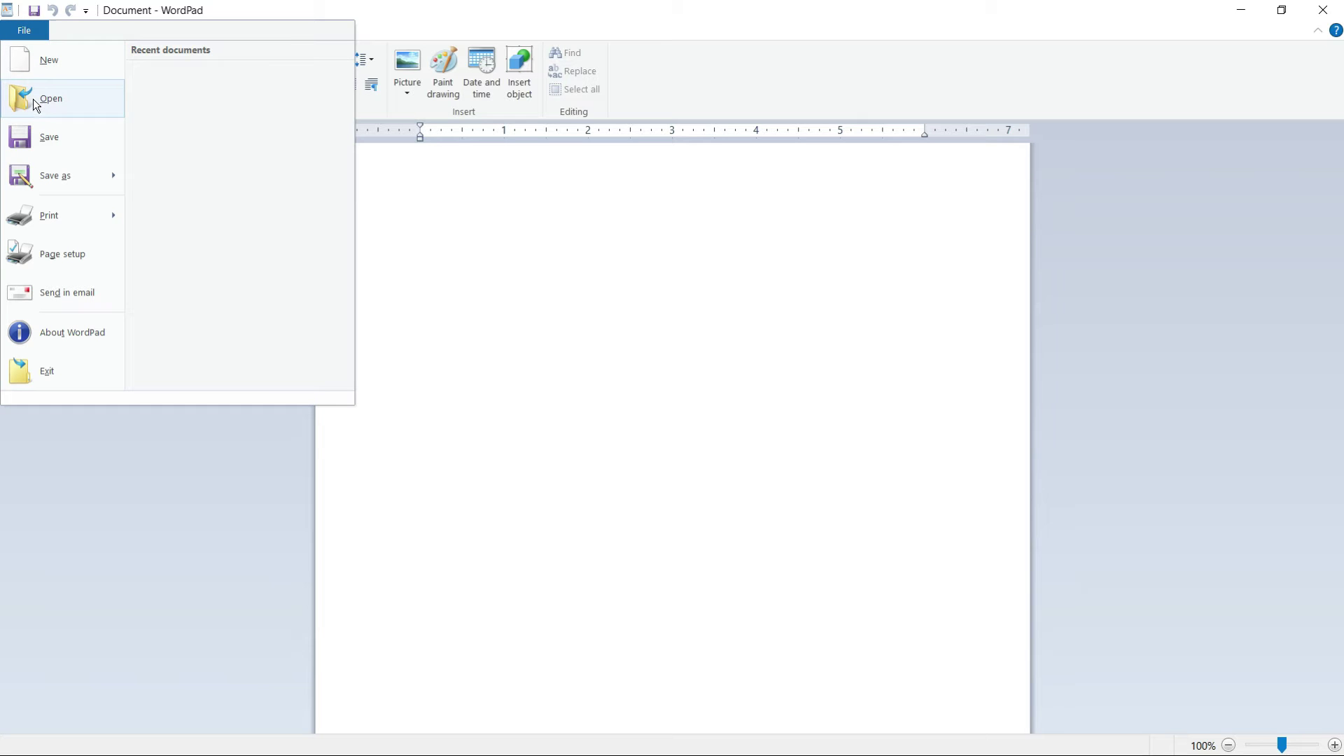
mouse_move(45, 185)
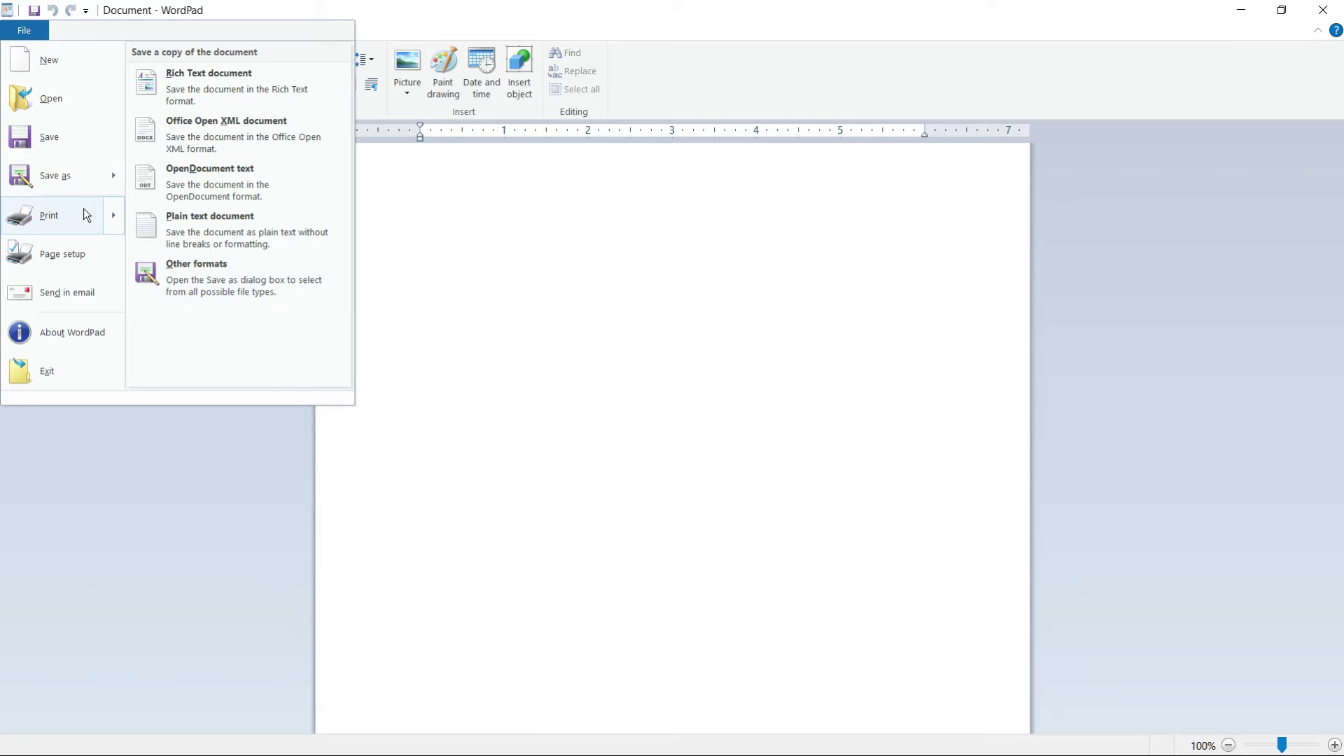
mouse_move(119, 217)
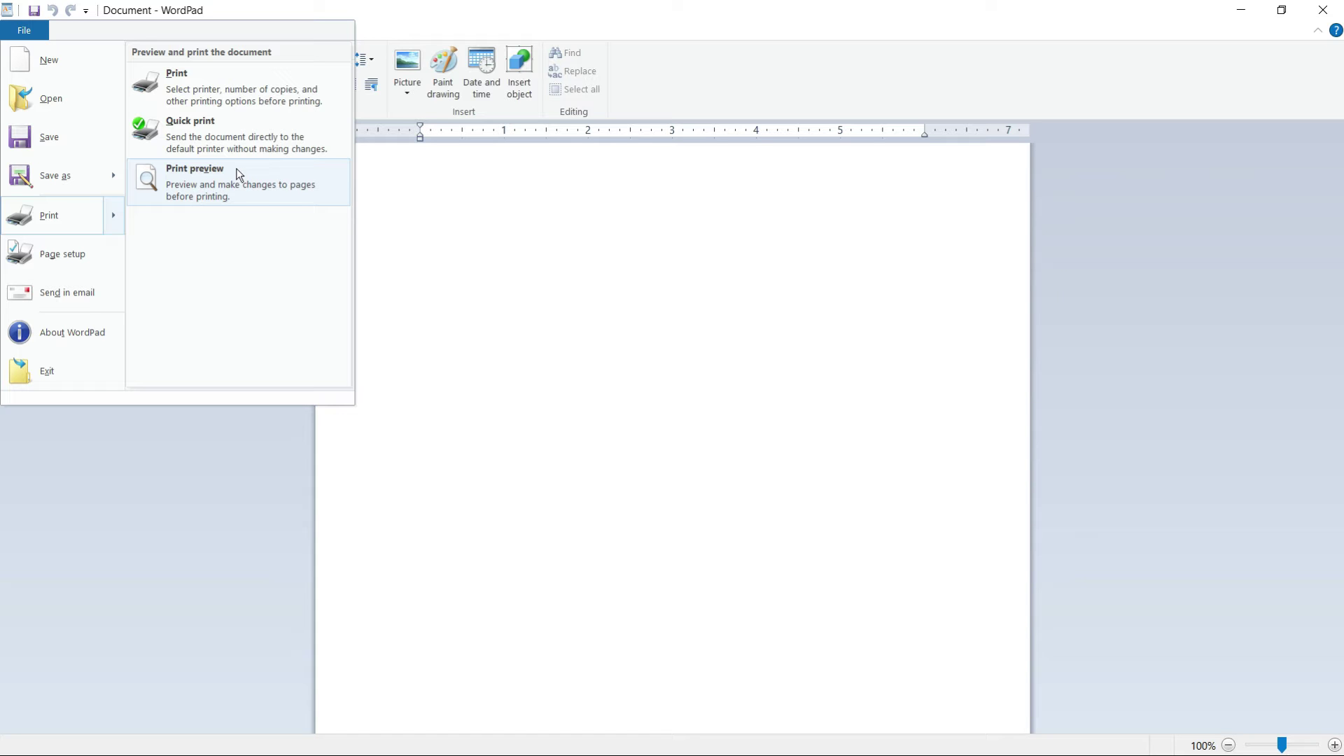
click(68, 268)
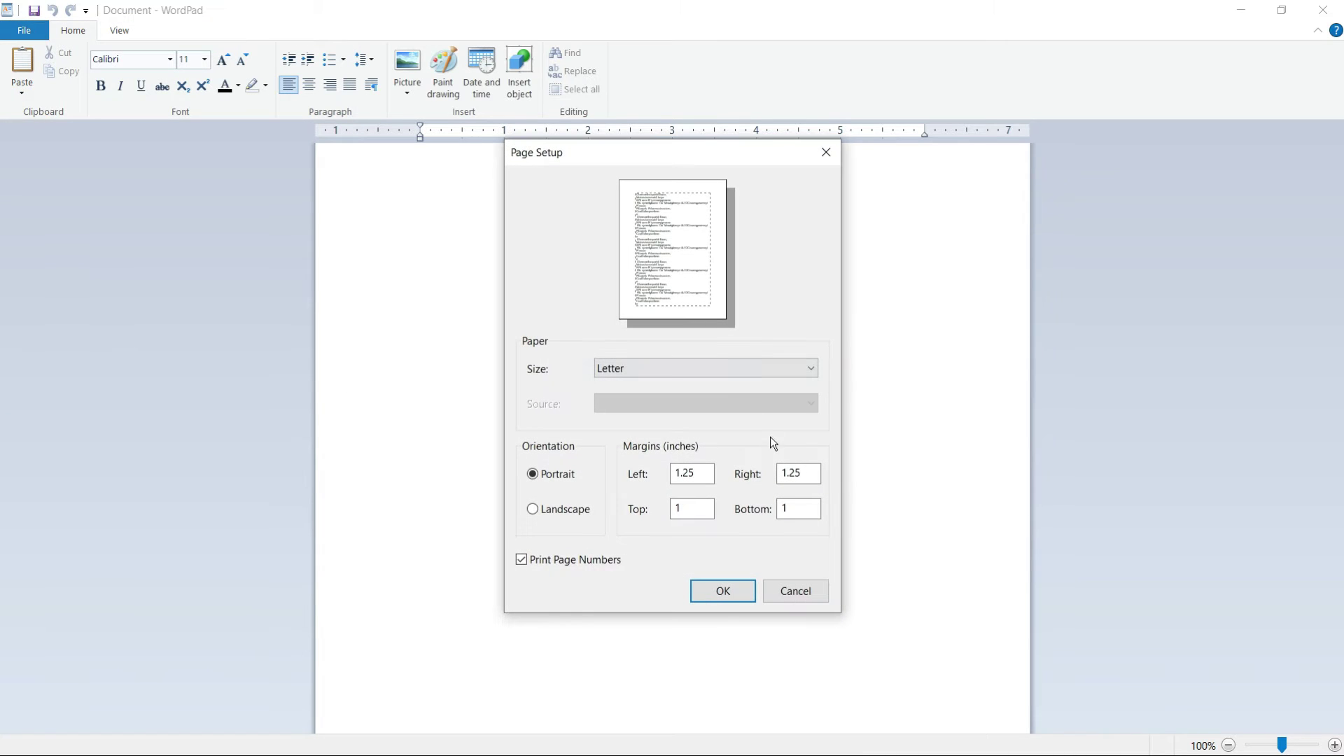
click(649, 368)
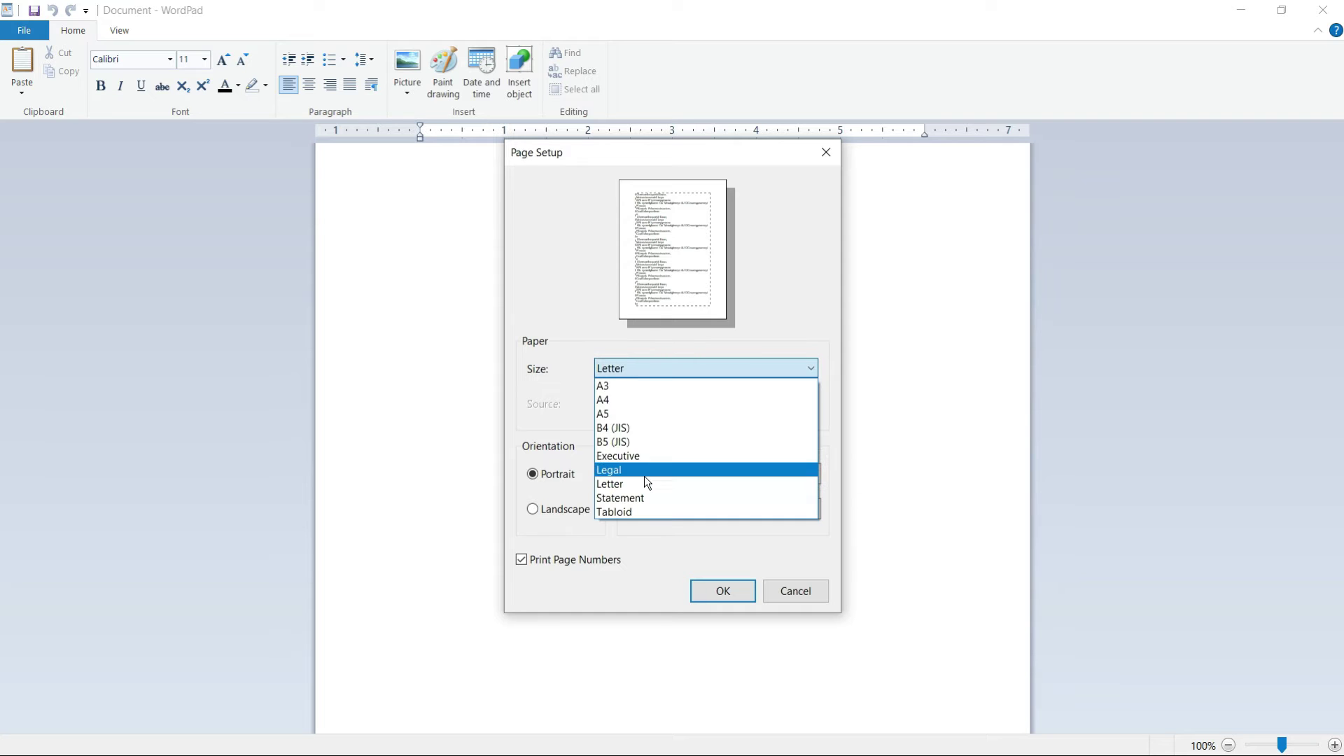
click(628, 404)
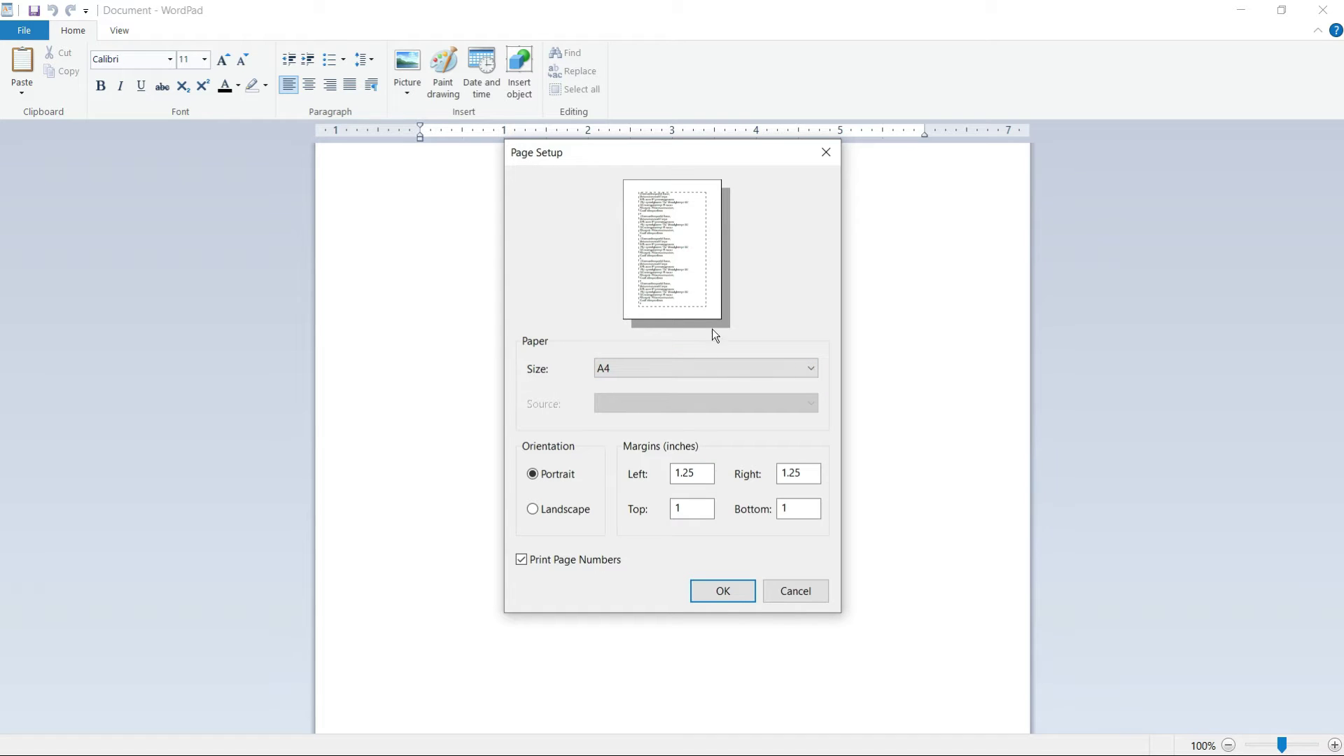
click(717, 591)
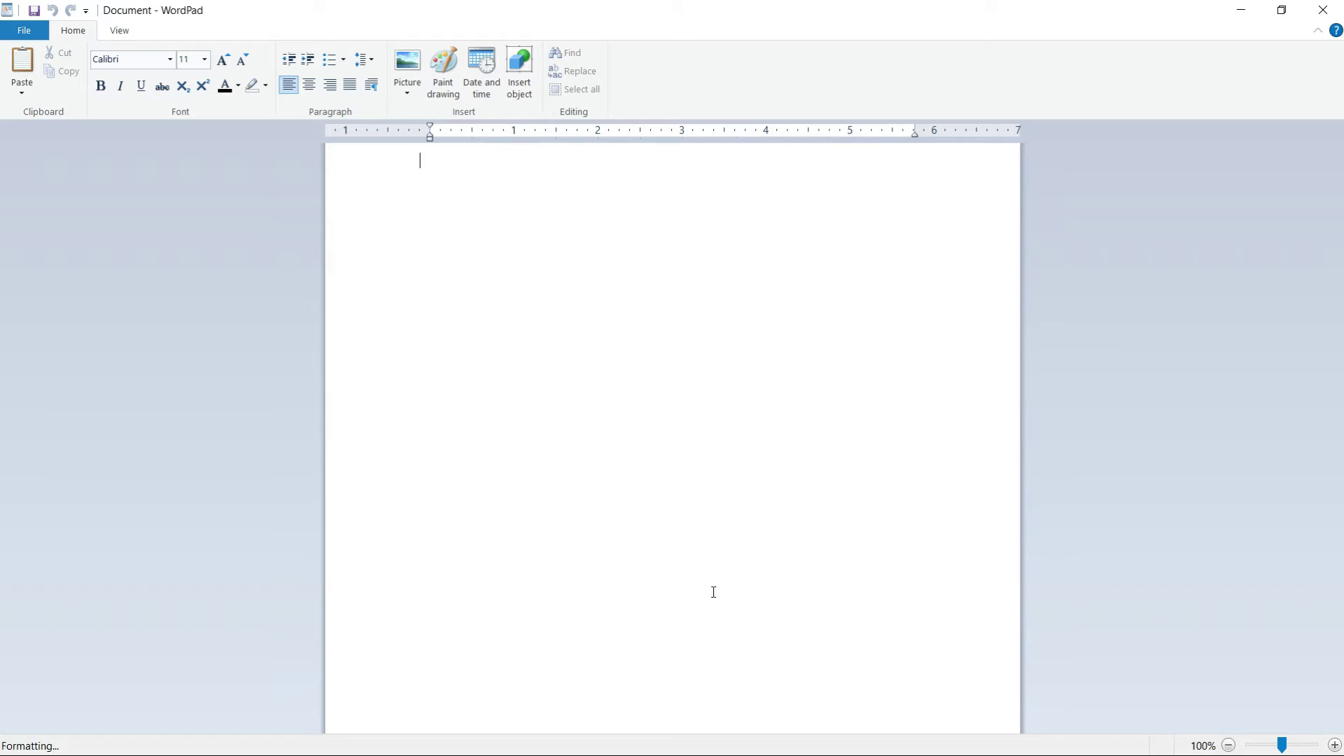
View the program's version and licence information, and close it when done.
click(27, 31)
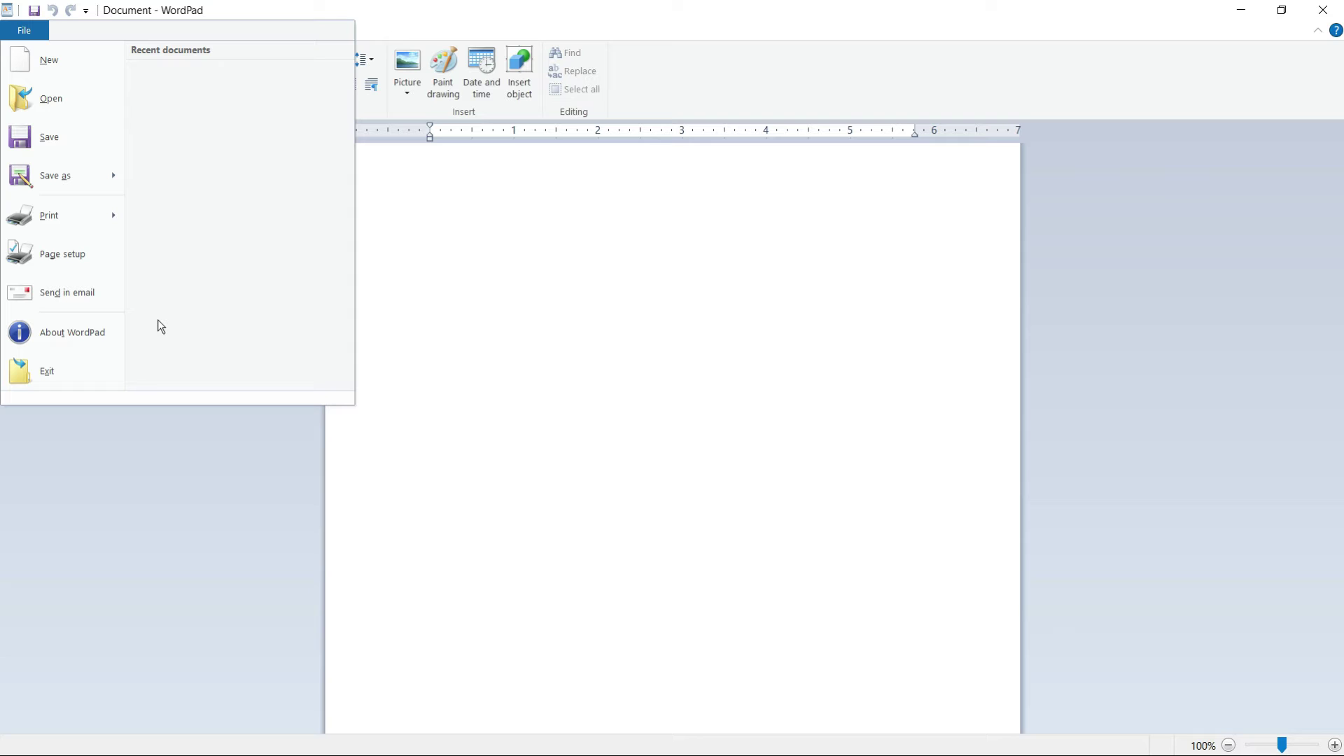
click(111, 331)
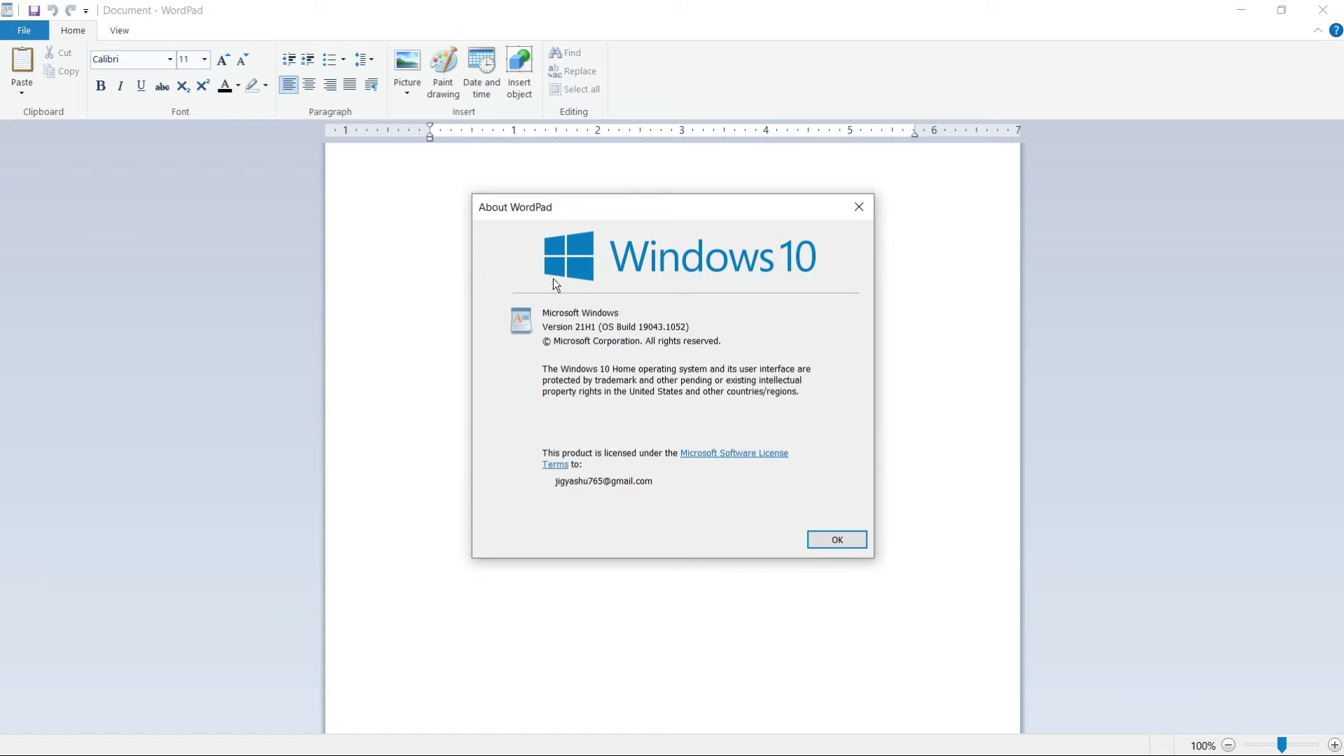
mouse_move(600, 203)
mouse_down()
mouse_move(574, 163)
mouse_move(600, 224)
mouse_up()
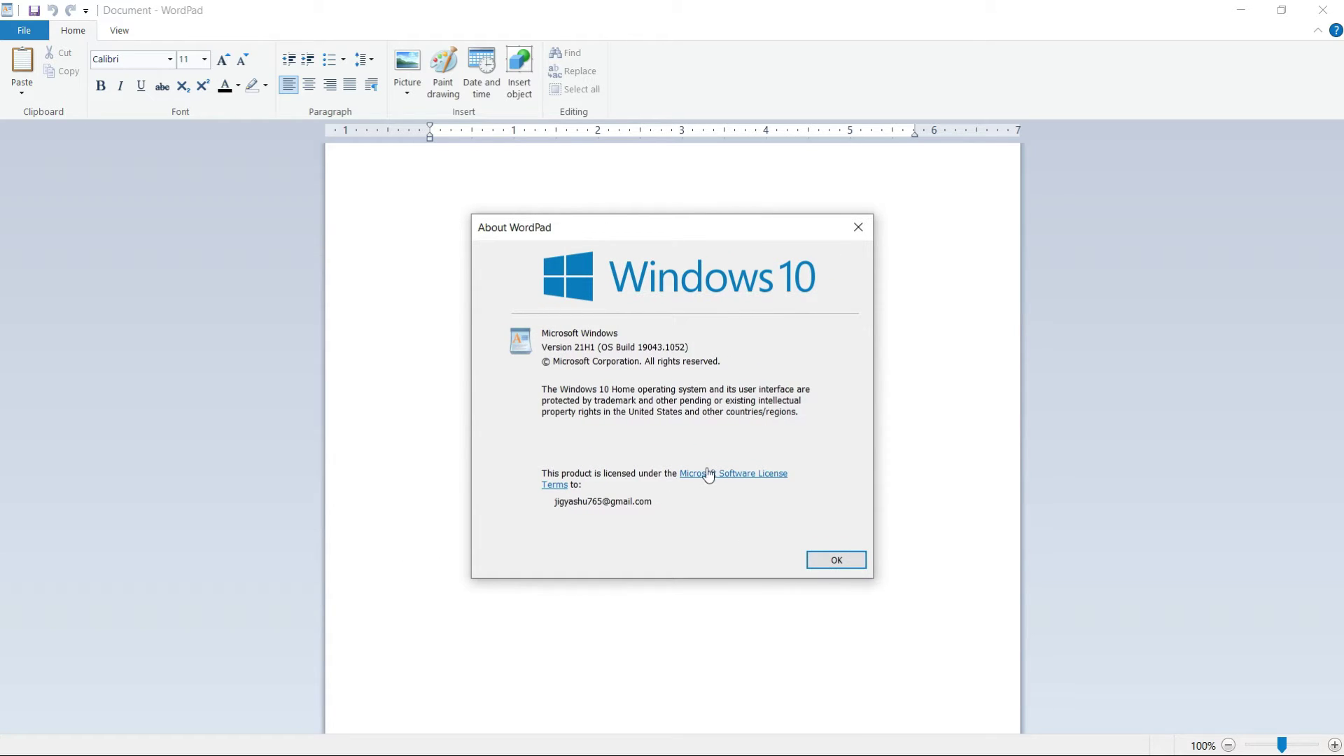
click(837, 562)
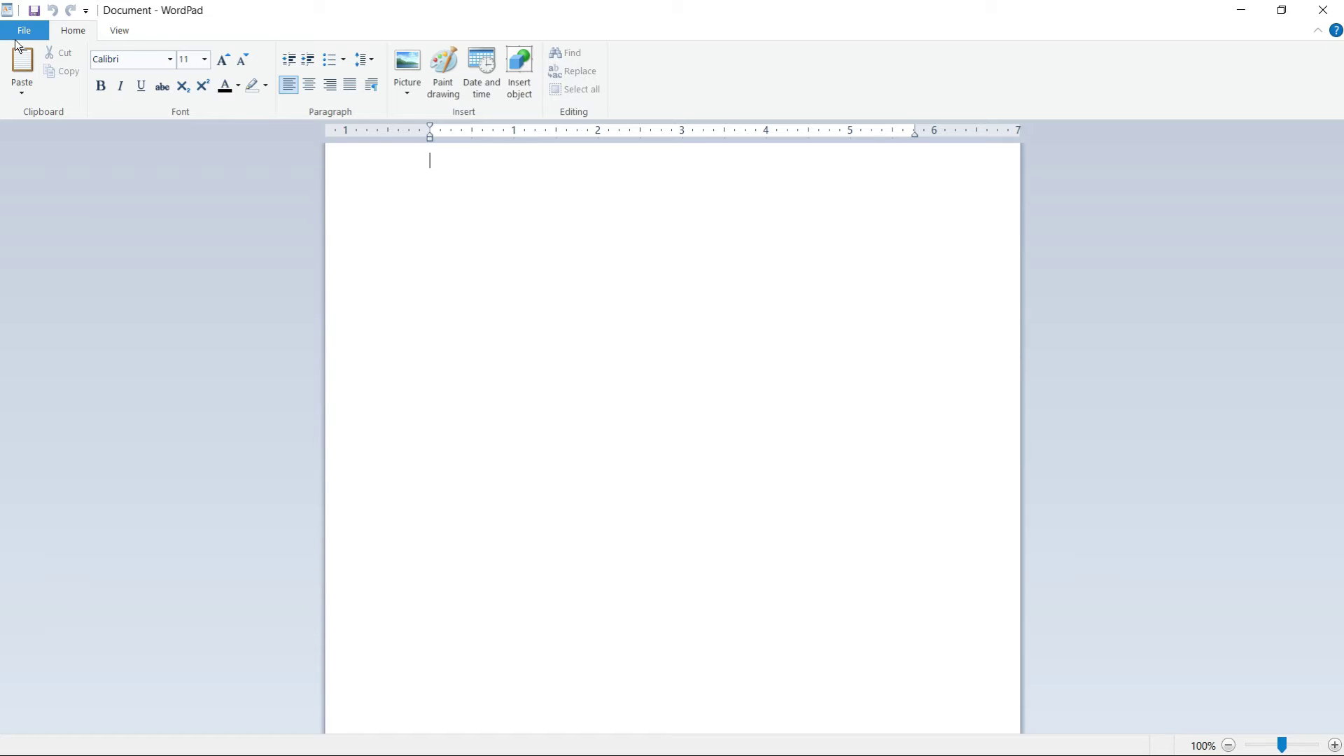
click(24, 30)
click(163, 581)
Examine the available font families and font sizes without choosing a different one.
click(174, 65)
scroll(157, 326, up, 4)
scroll(158, 315, up, 10)
scroll(145, 237, down, 15)
scroll(145, 245, down, 1)
click(41, 326)
click(205, 59)
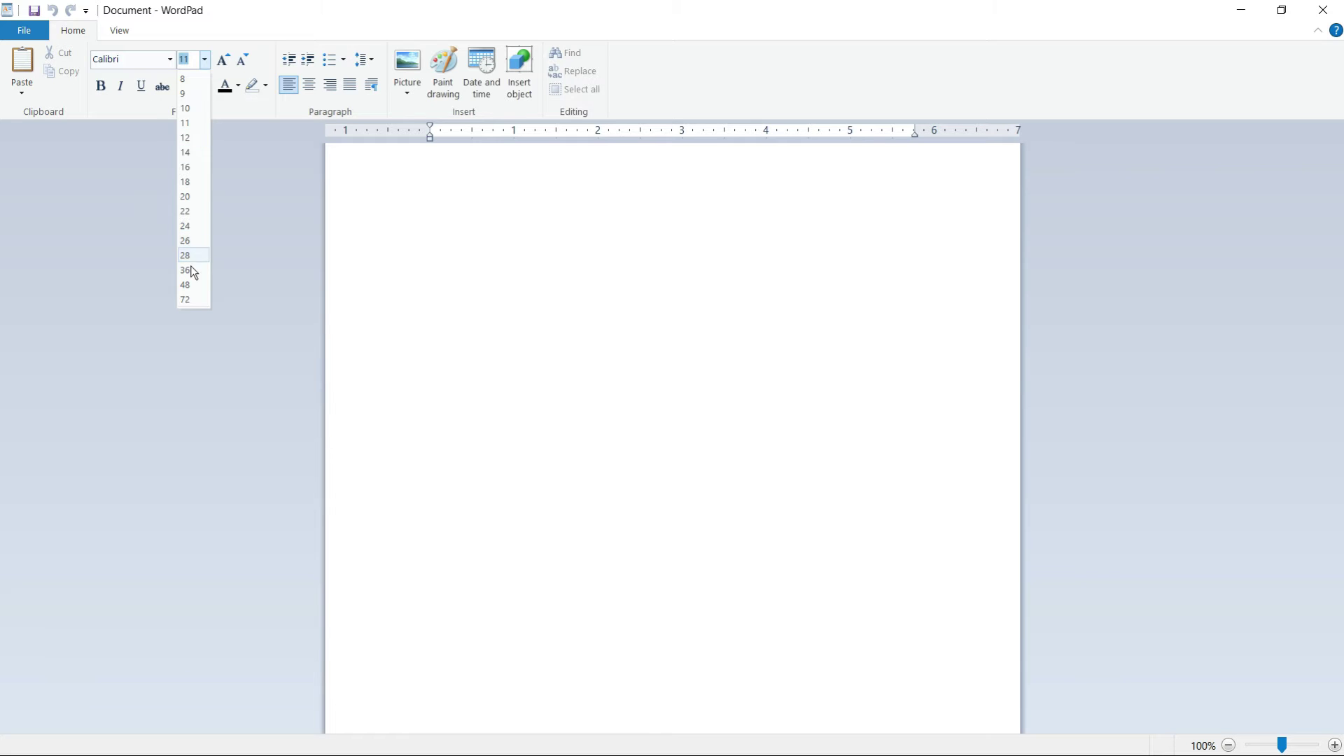
click(150, 229)
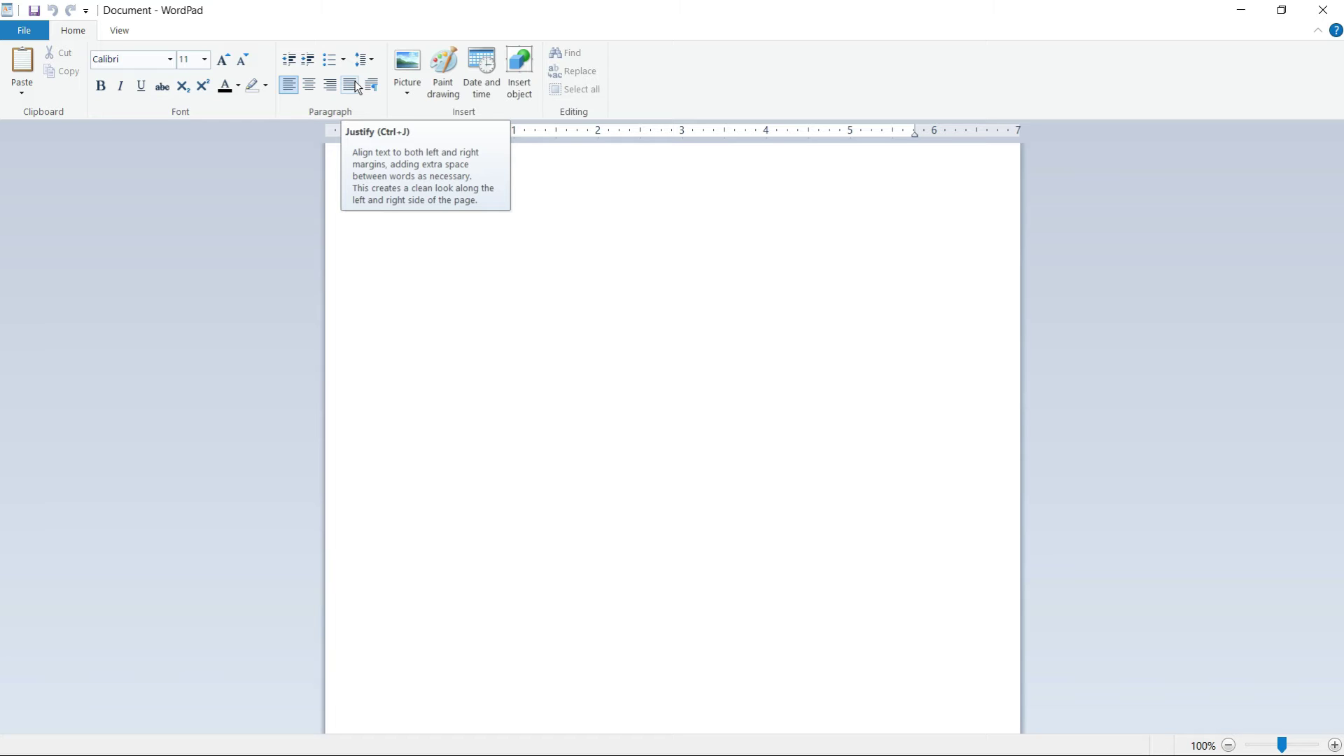
Examine the line spacing options and the bullet and numbering styles without applying any.
click(370, 60)
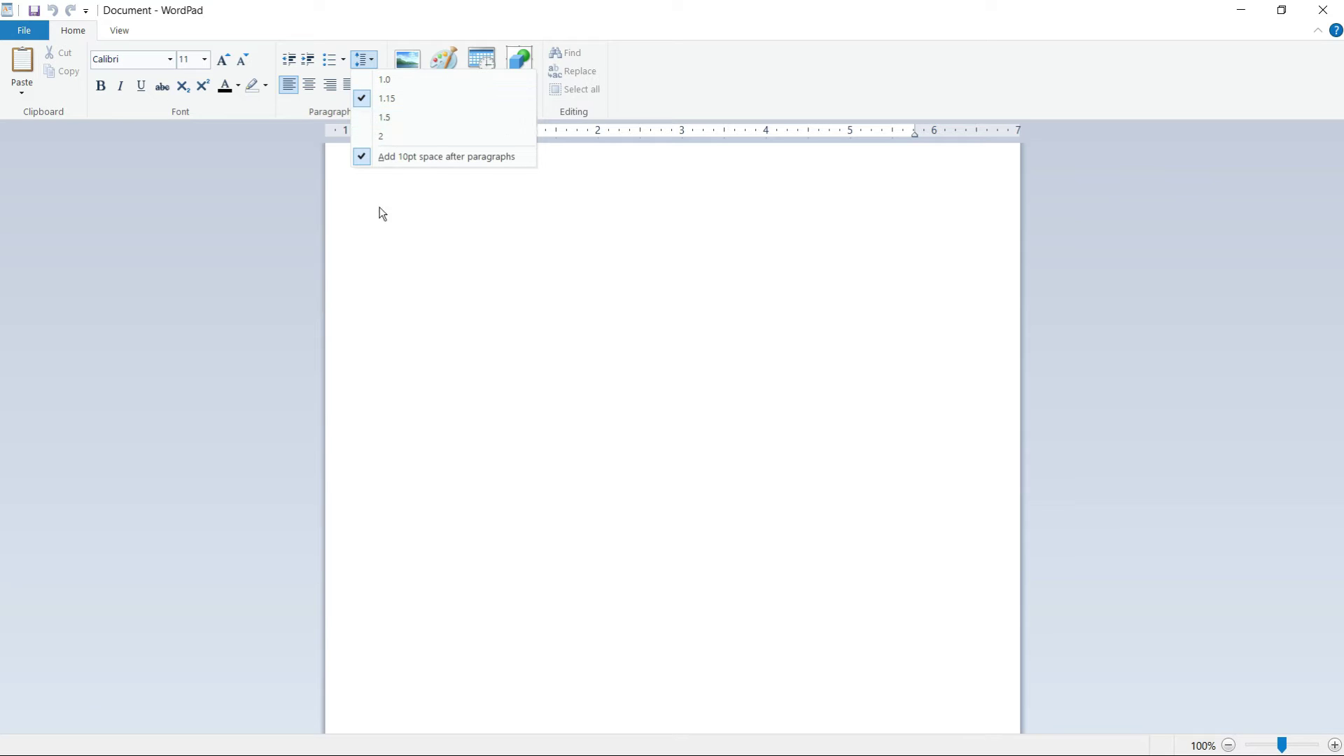
click(371, 231)
click(343, 62)
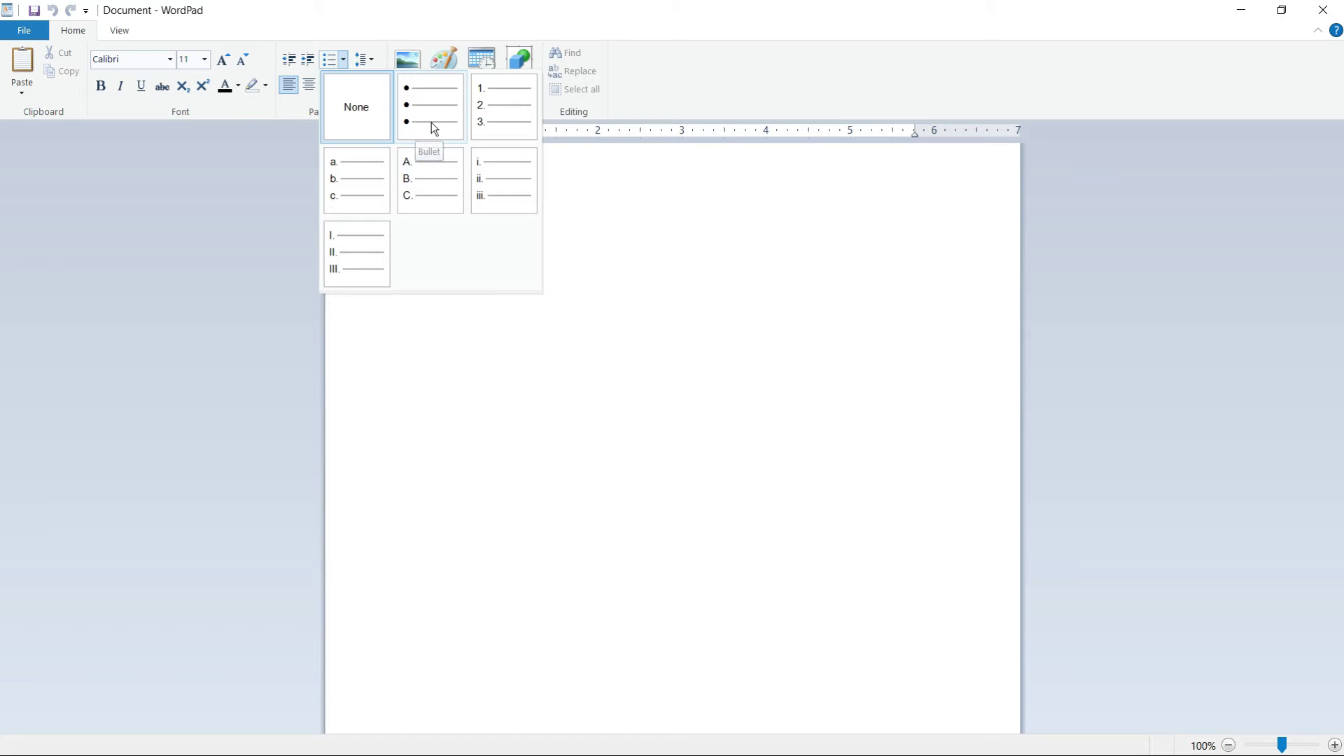
click(485, 351)
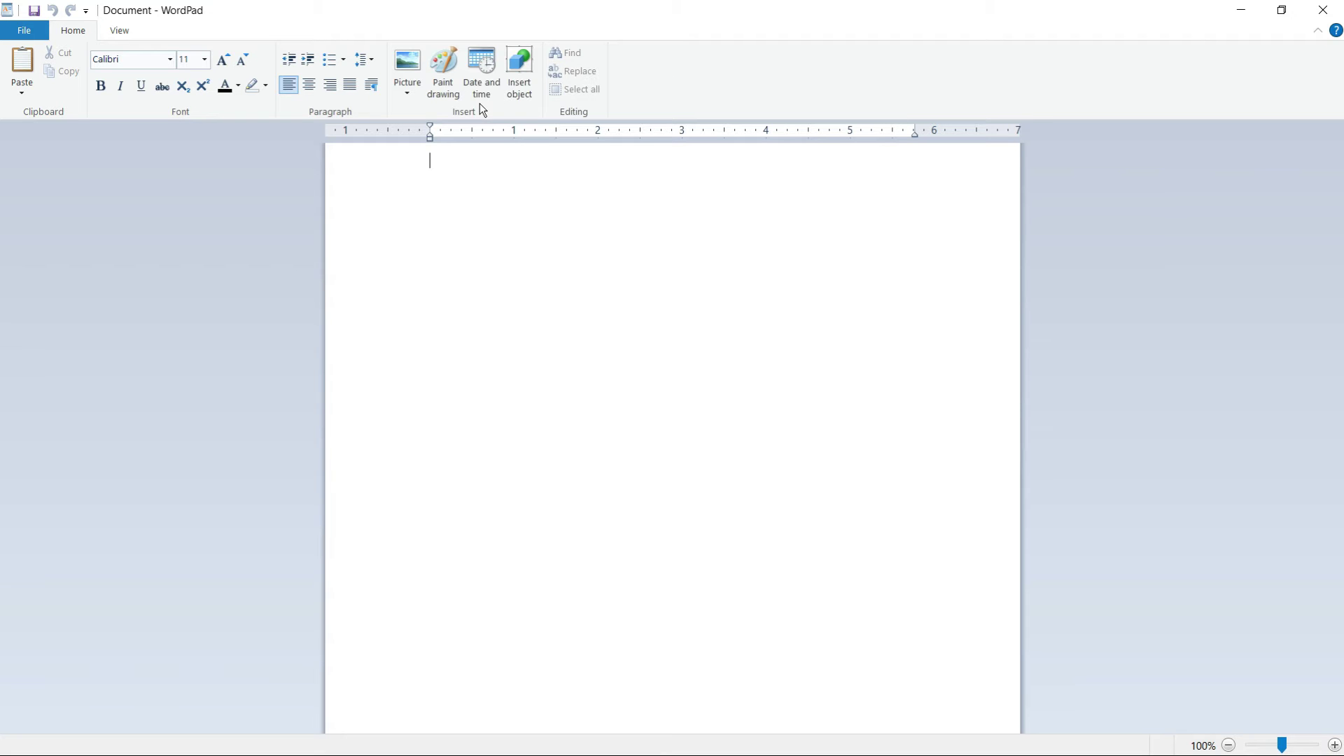
Examine the object types that can be inserted into the document, and cancel without inserting one.
click(518, 70)
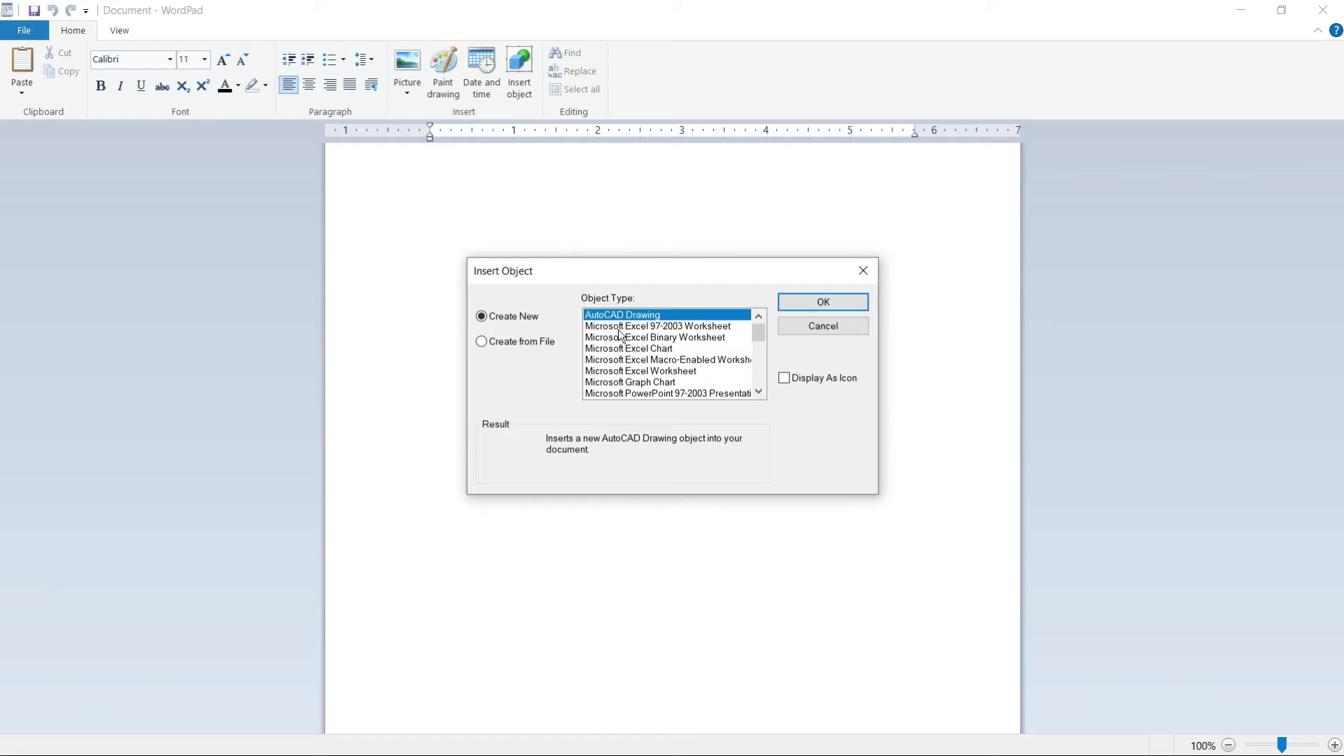
scroll(650, 329, down, 1)
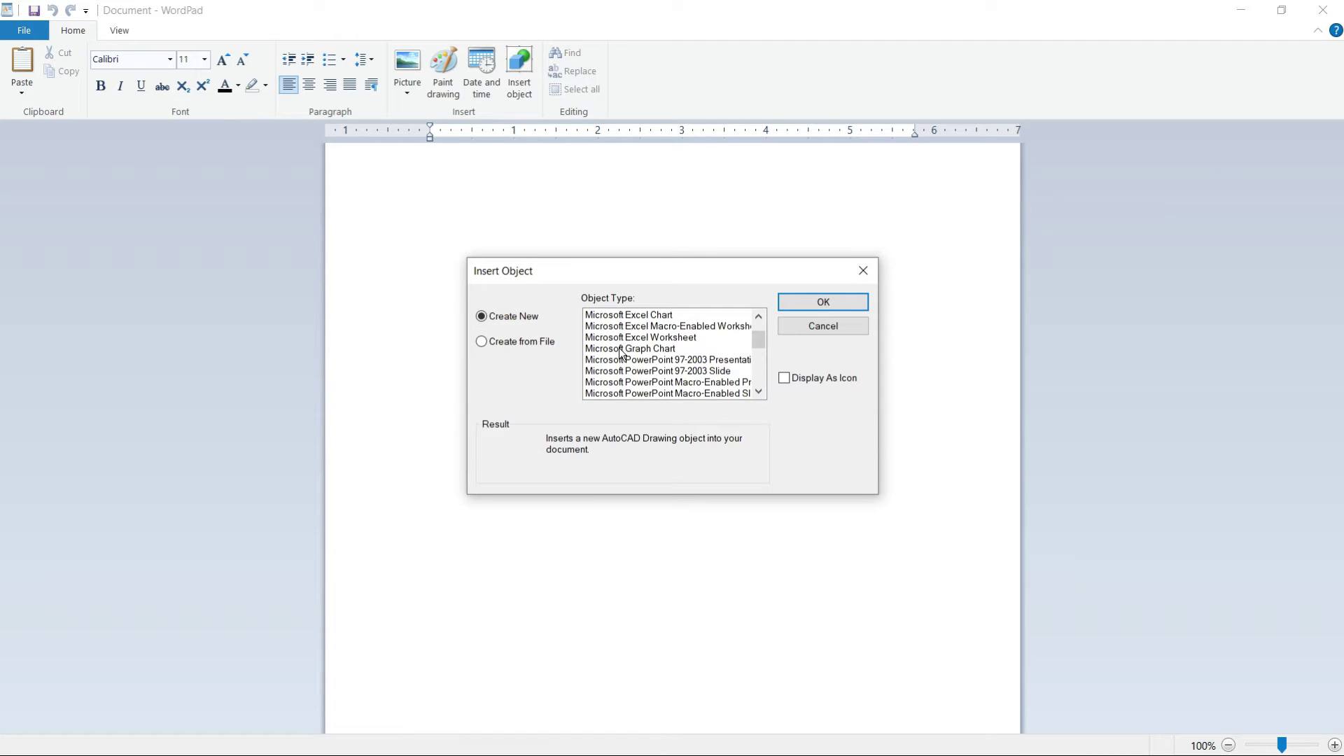
scroll(683, 365, down, 1)
scroll(683, 366, down, 1)
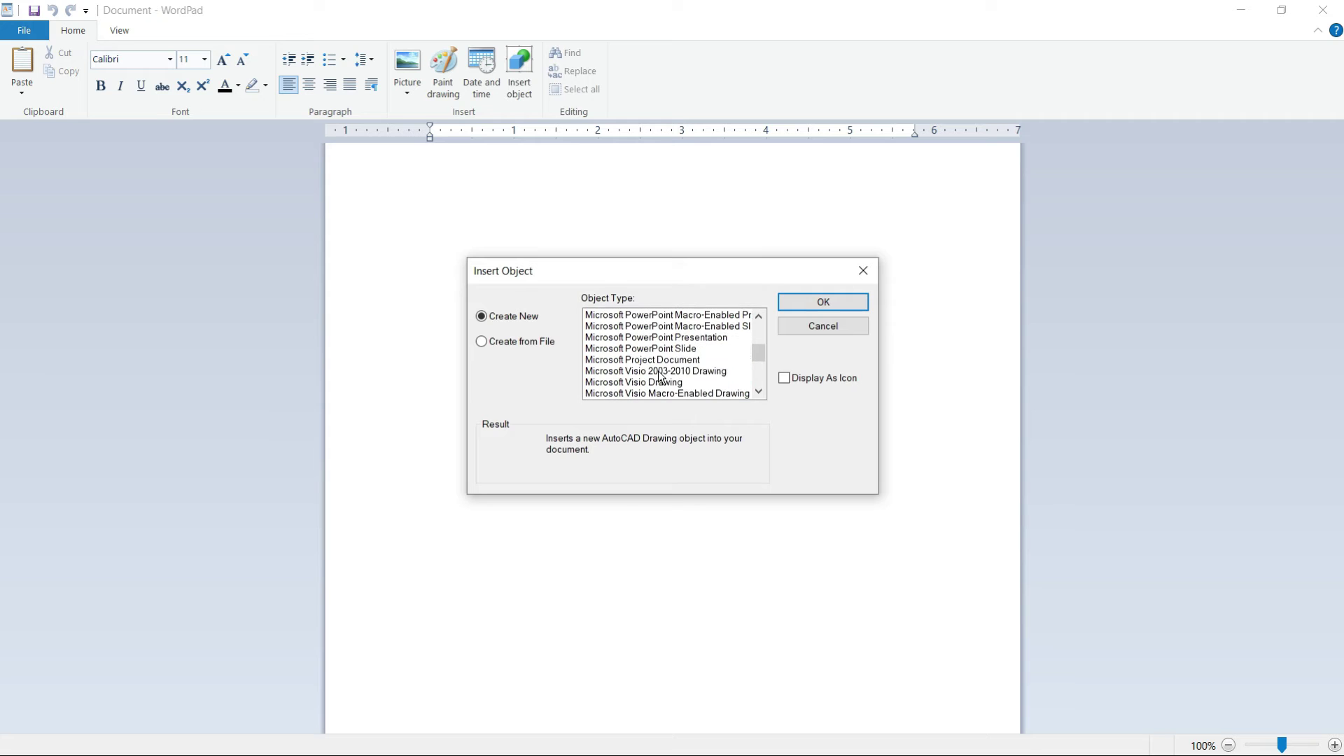
scroll(667, 375, down, 2)
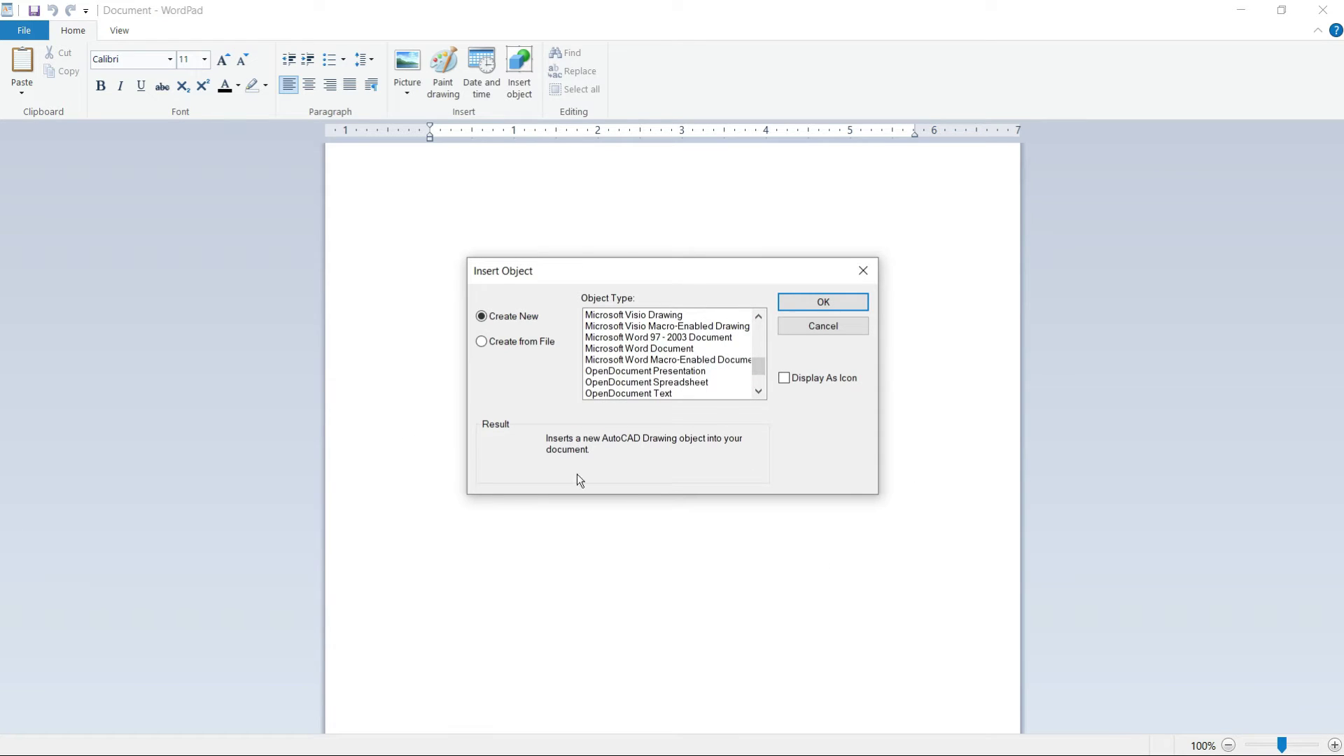
click(838, 329)
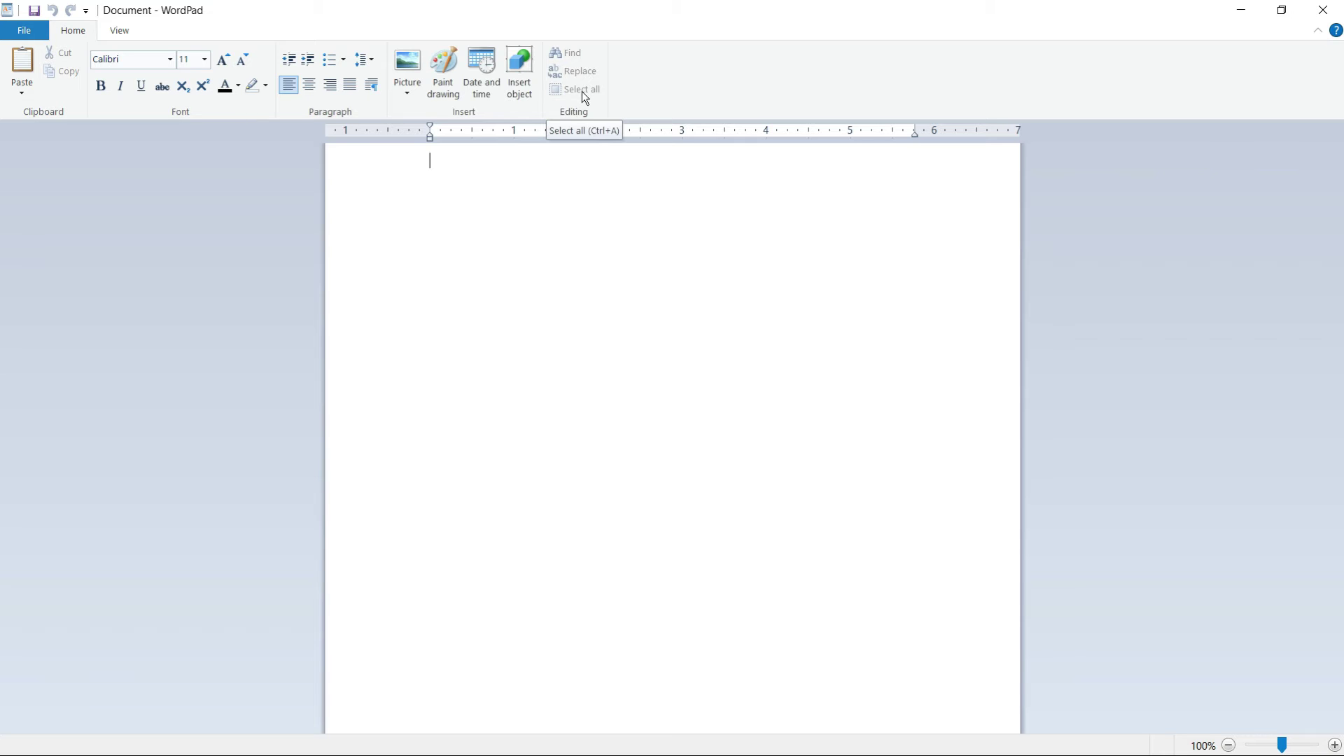
click(408, 333)
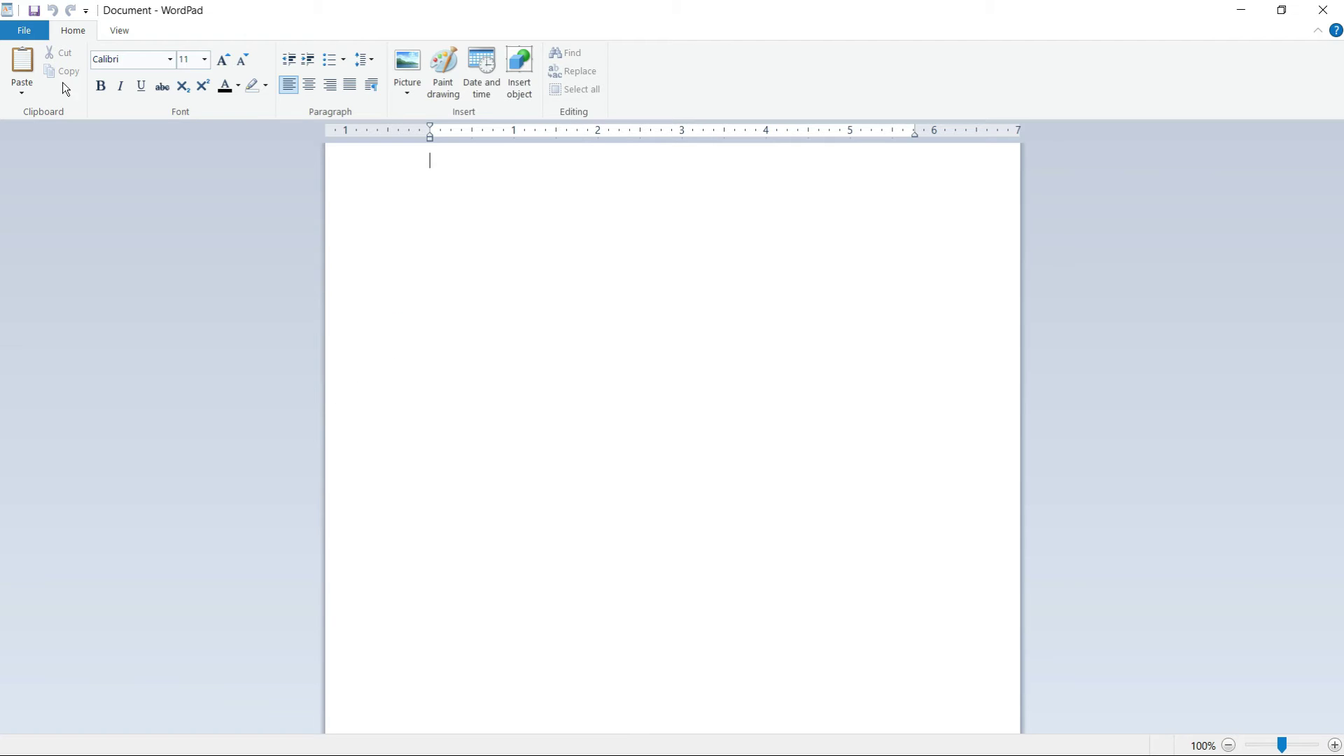
Zoom the page in to 130%, zoom back out, and reset the zoom to 100%.
click(118, 31)
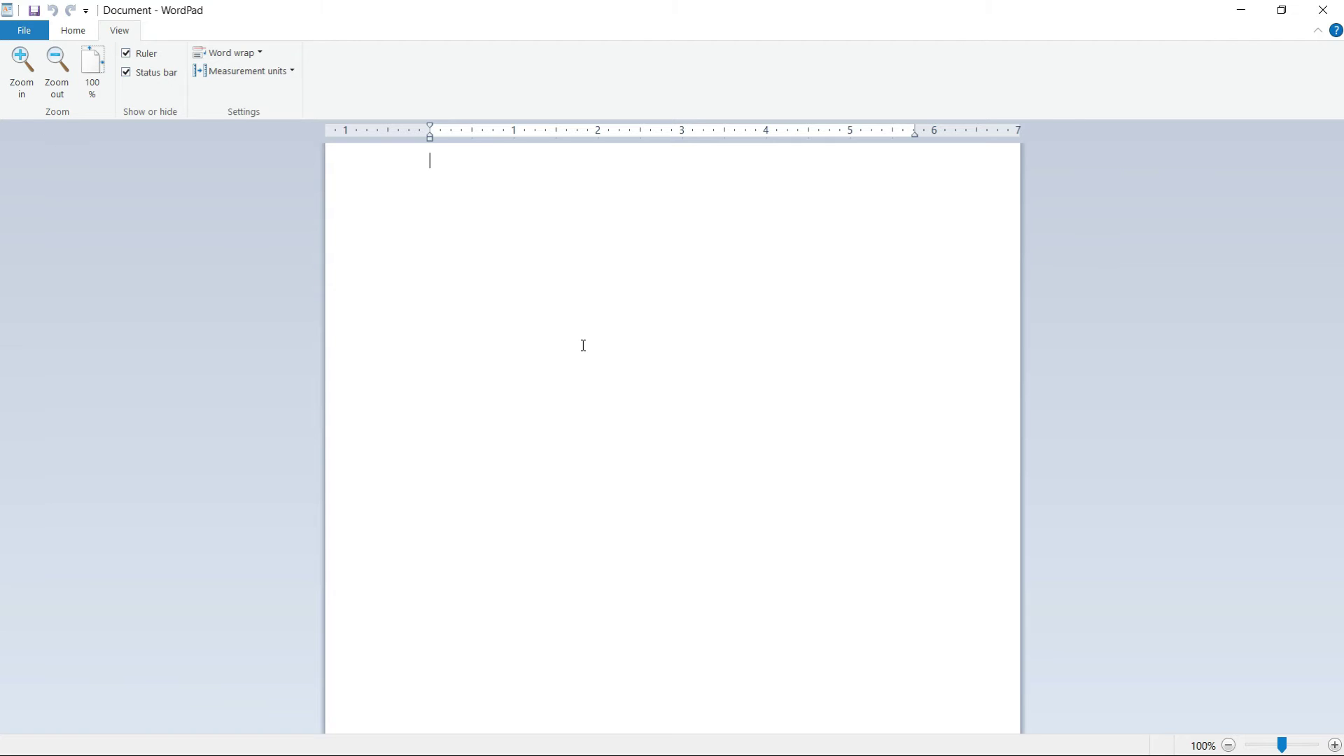
click(21, 88)
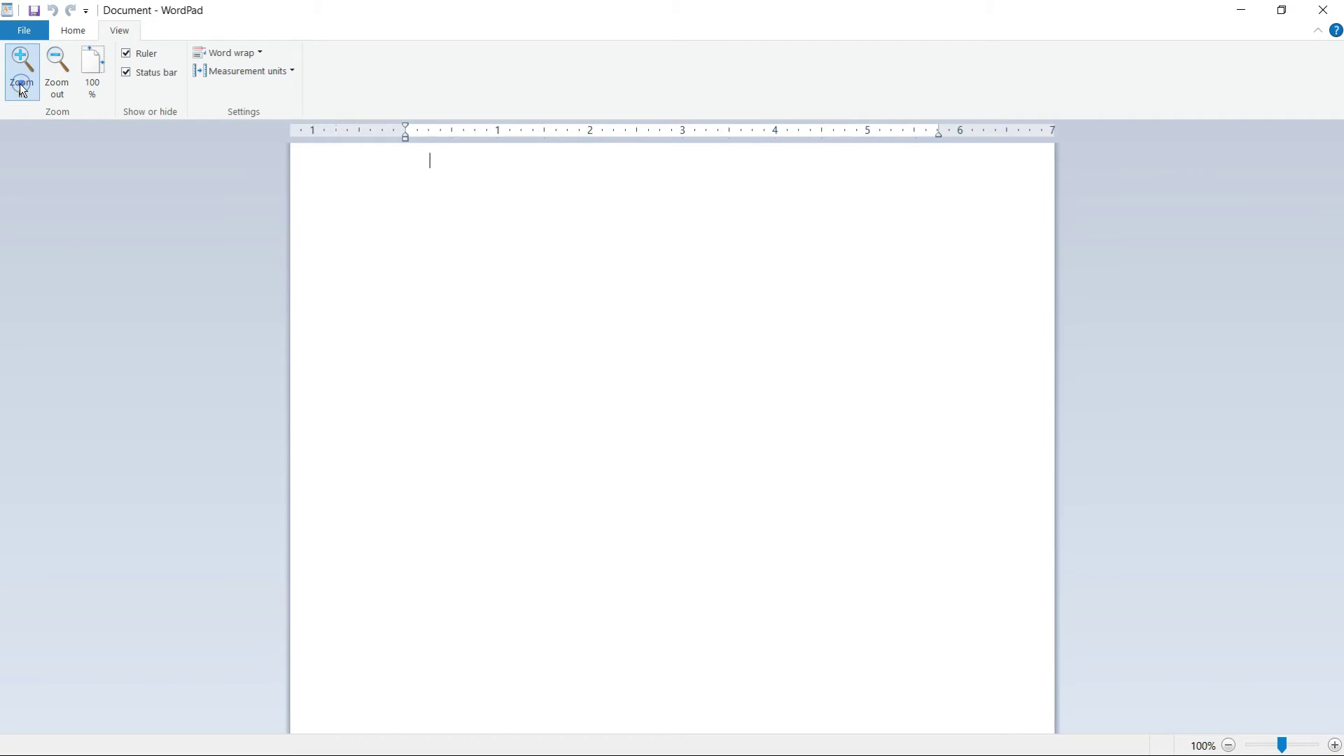
click(23, 89)
click(23, 89)
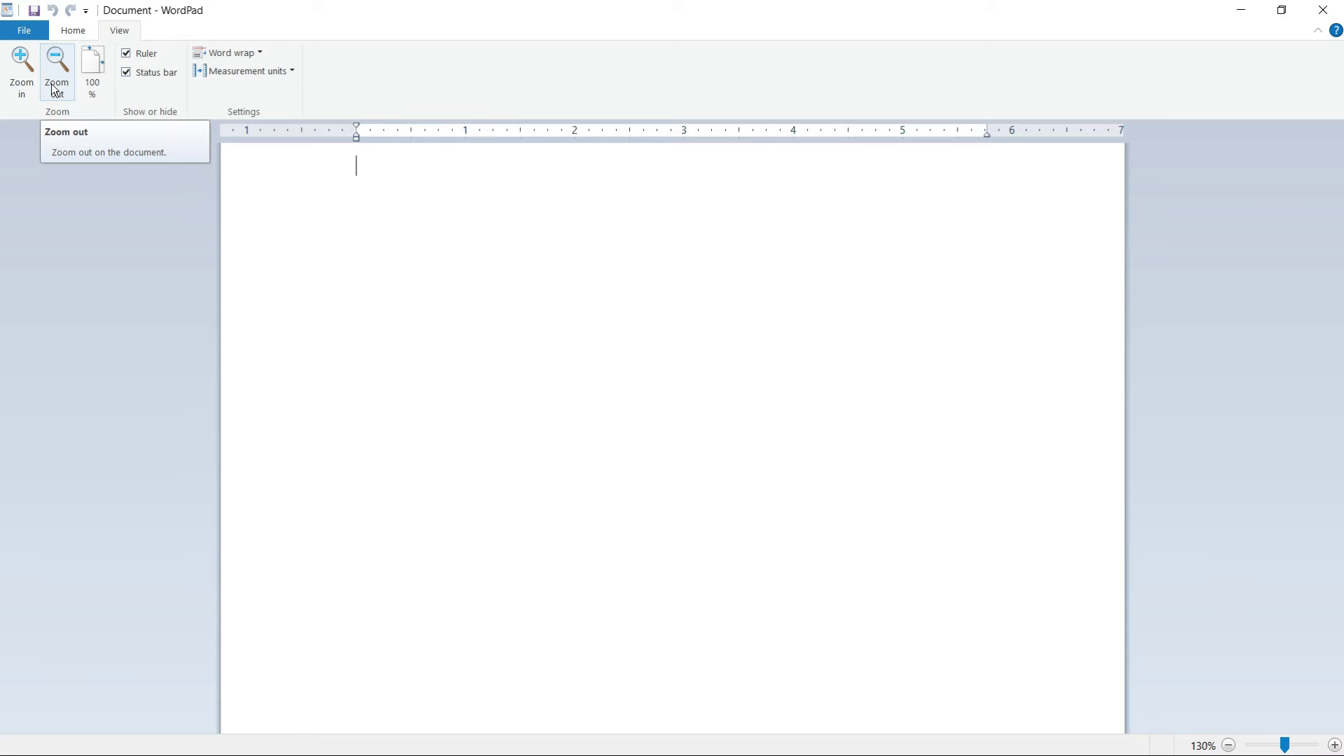
click(54, 90)
click(55, 89)
click(54, 89)
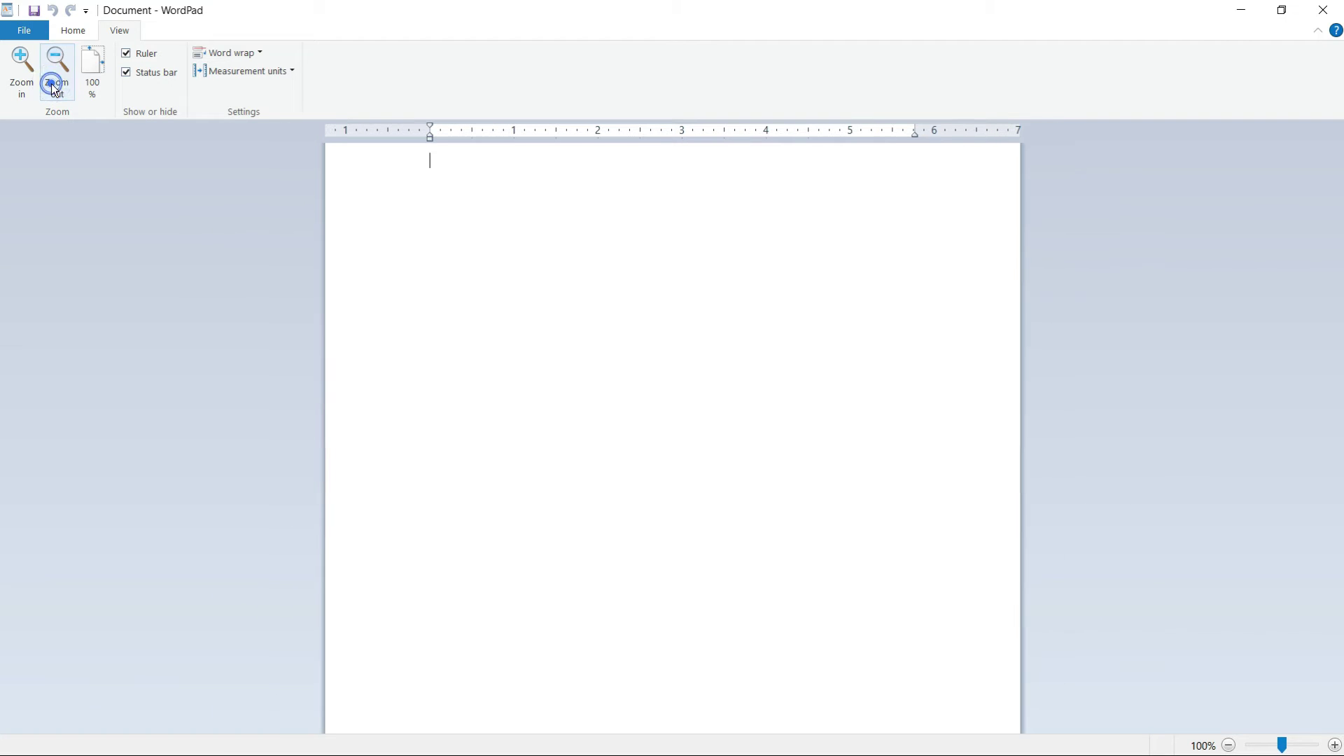
click(92, 81)
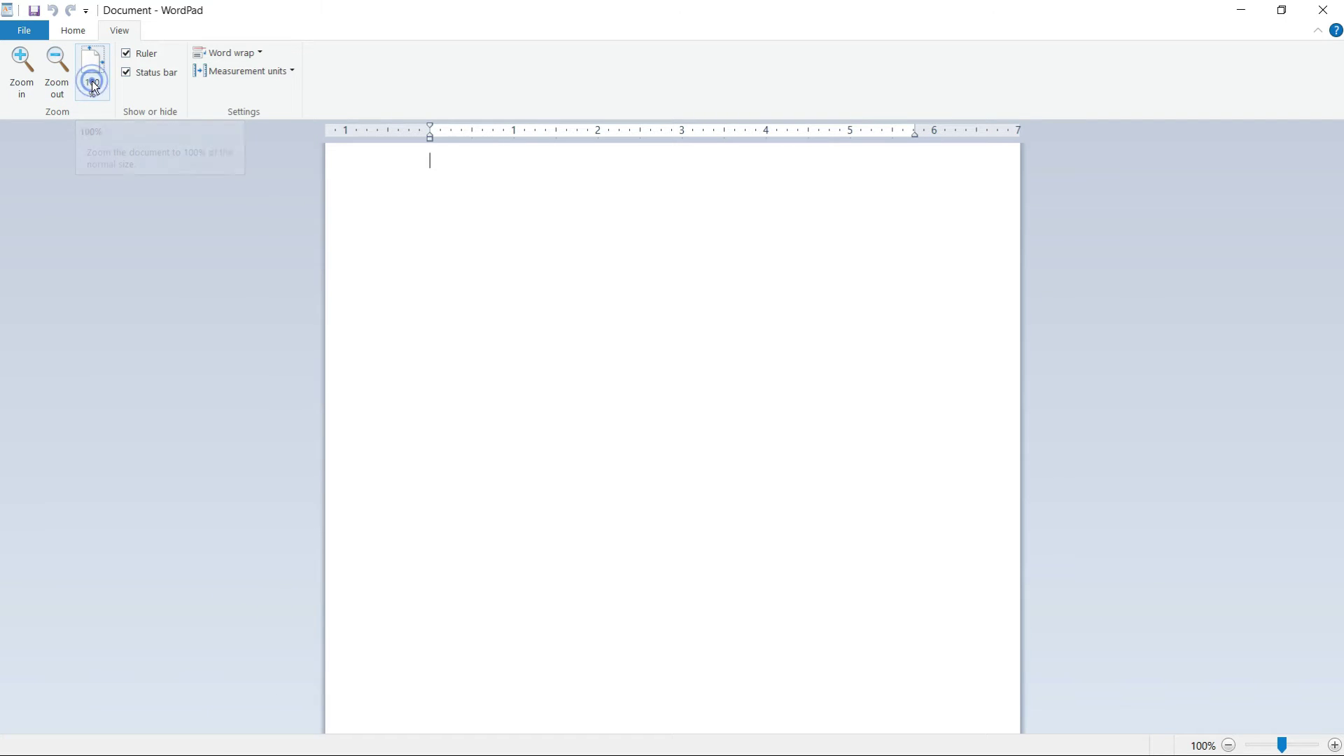
Hide the ruler and show it again, and do the same with the status bar.
click(126, 53)
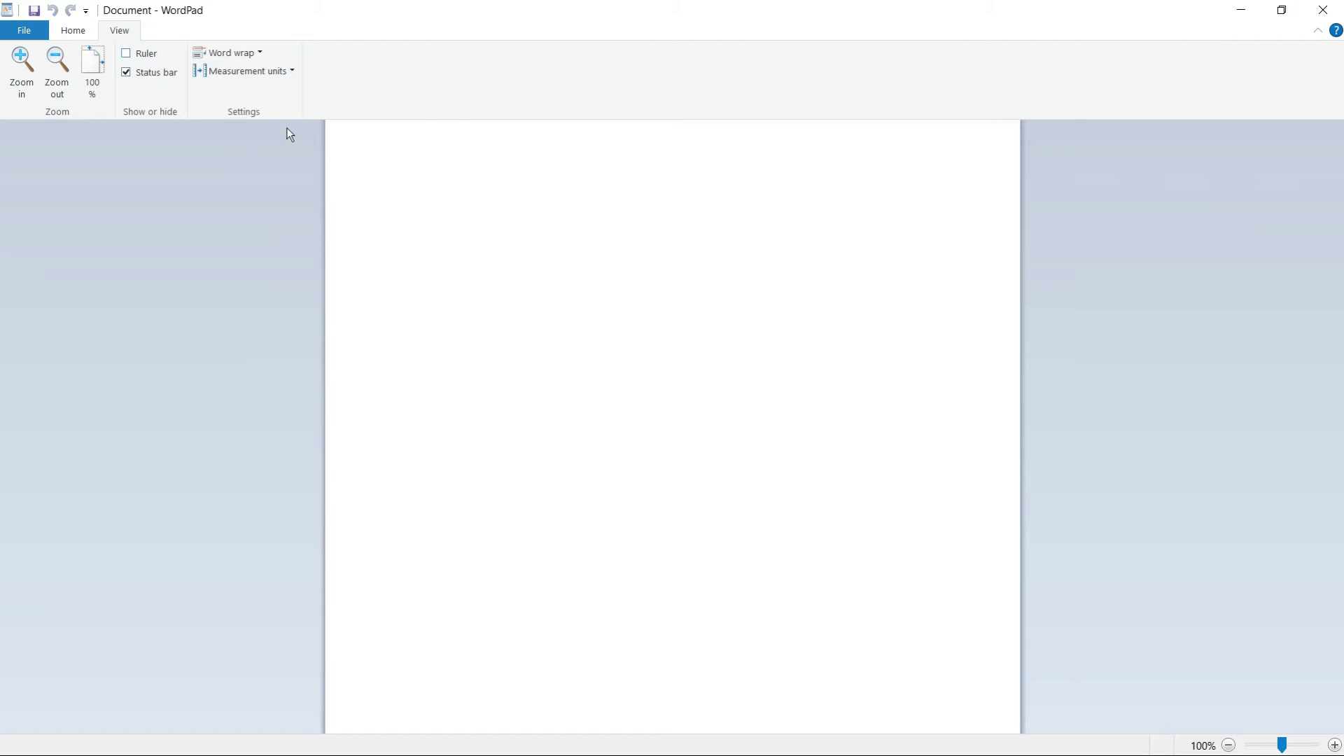
click(126, 54)
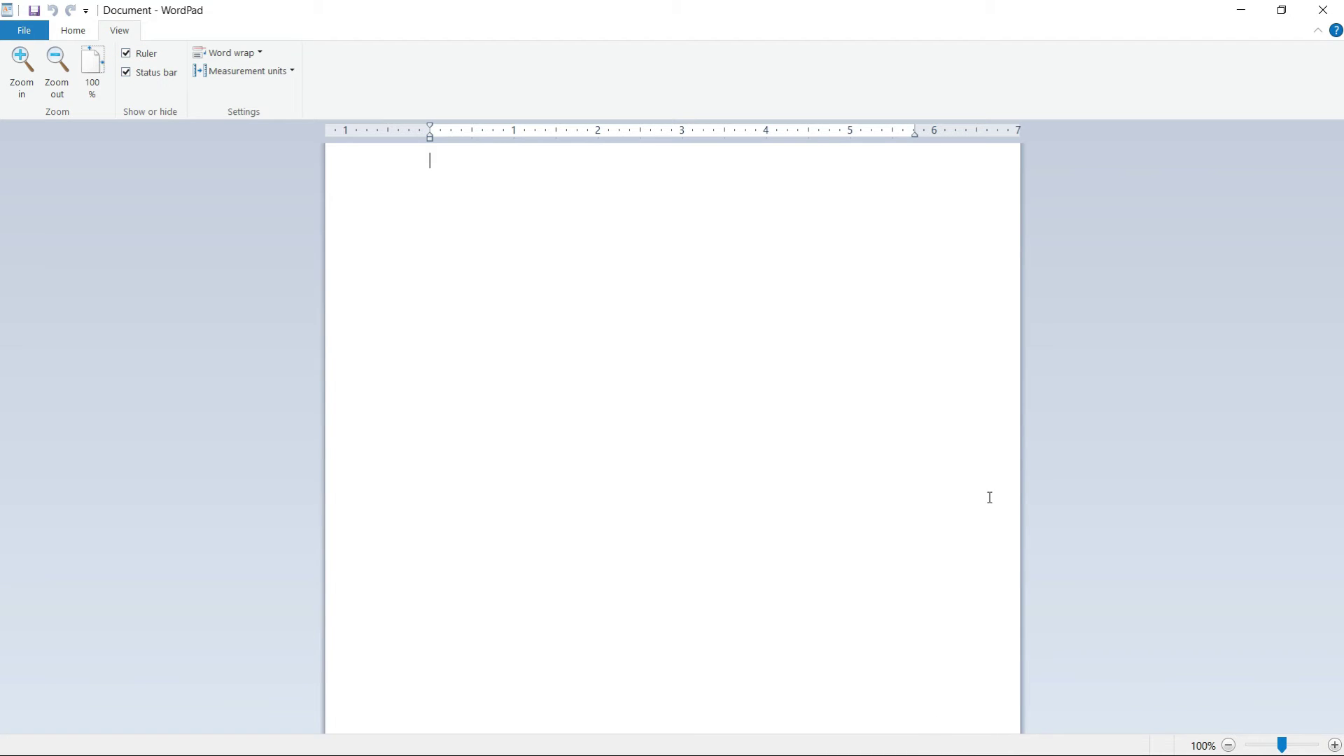
click(125, 73)
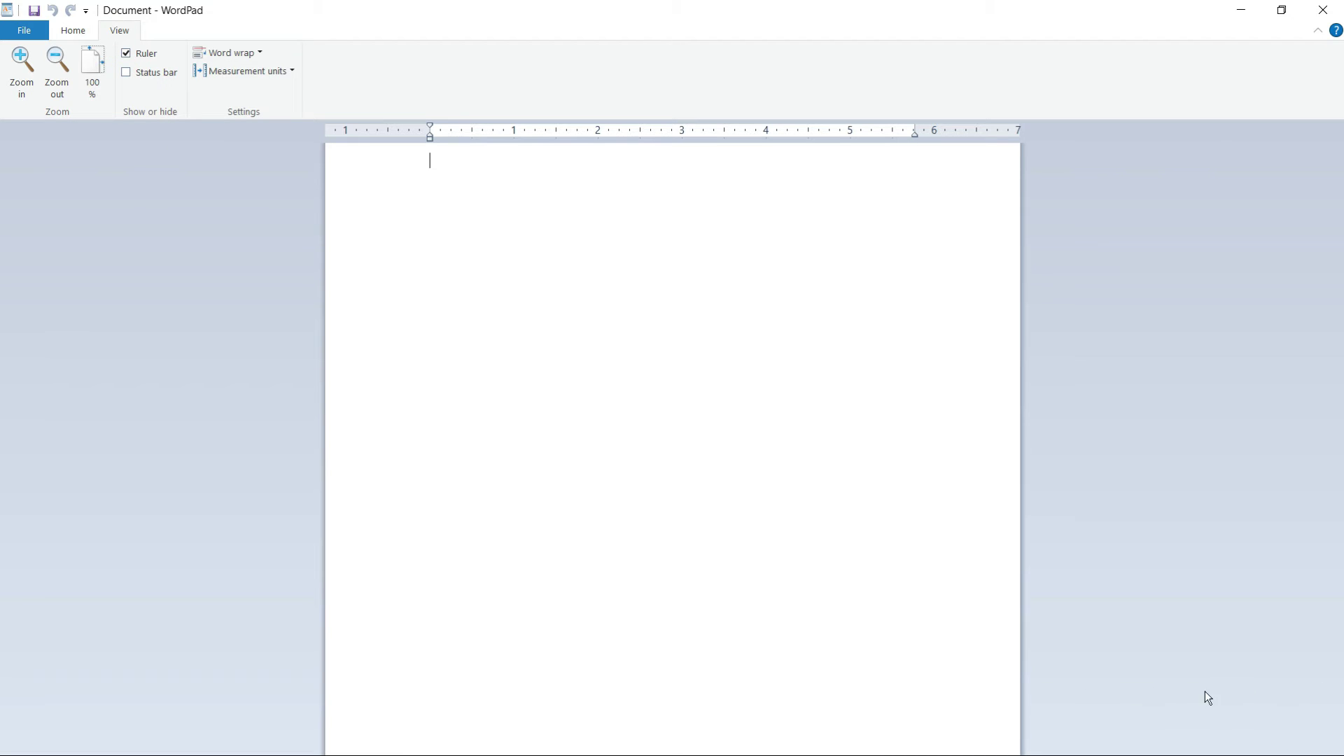
click(127, 74)
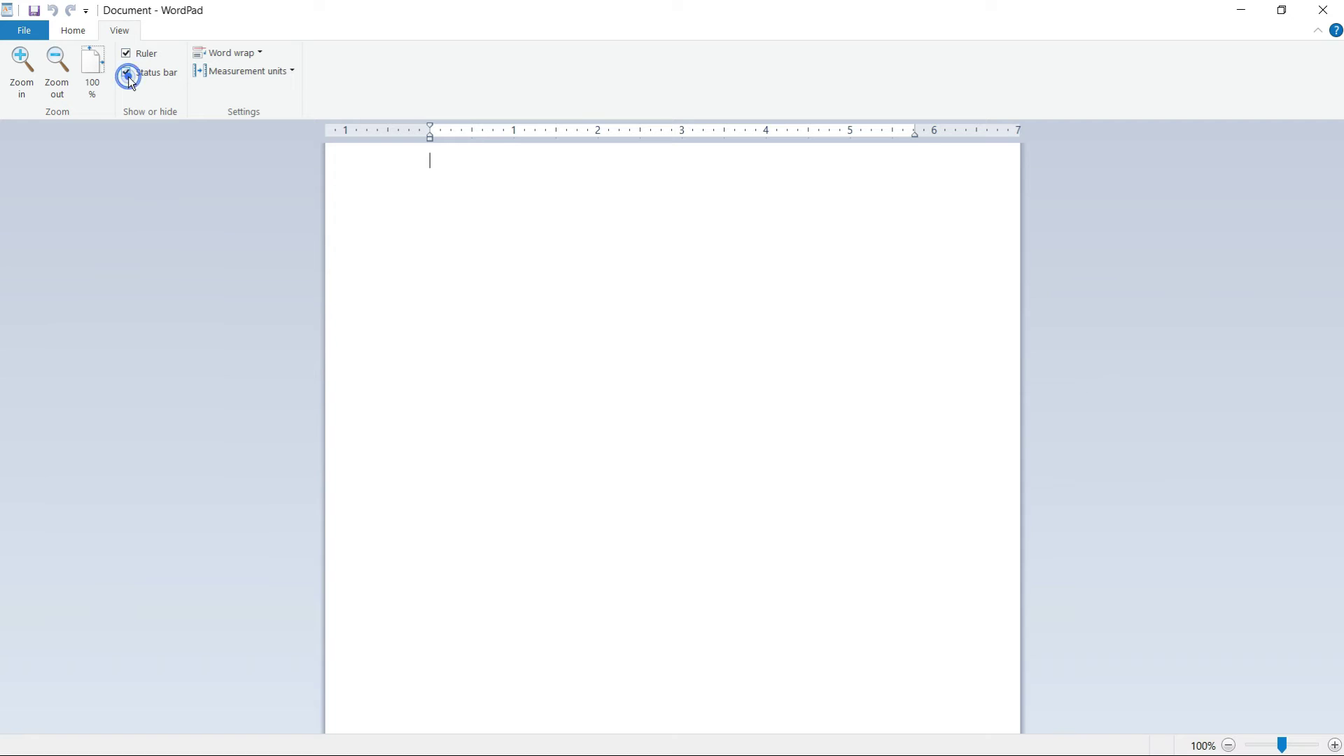
Review the word wrap options, and switch the ruler's measurement units to centimeters and on to points.
click(260, 53)
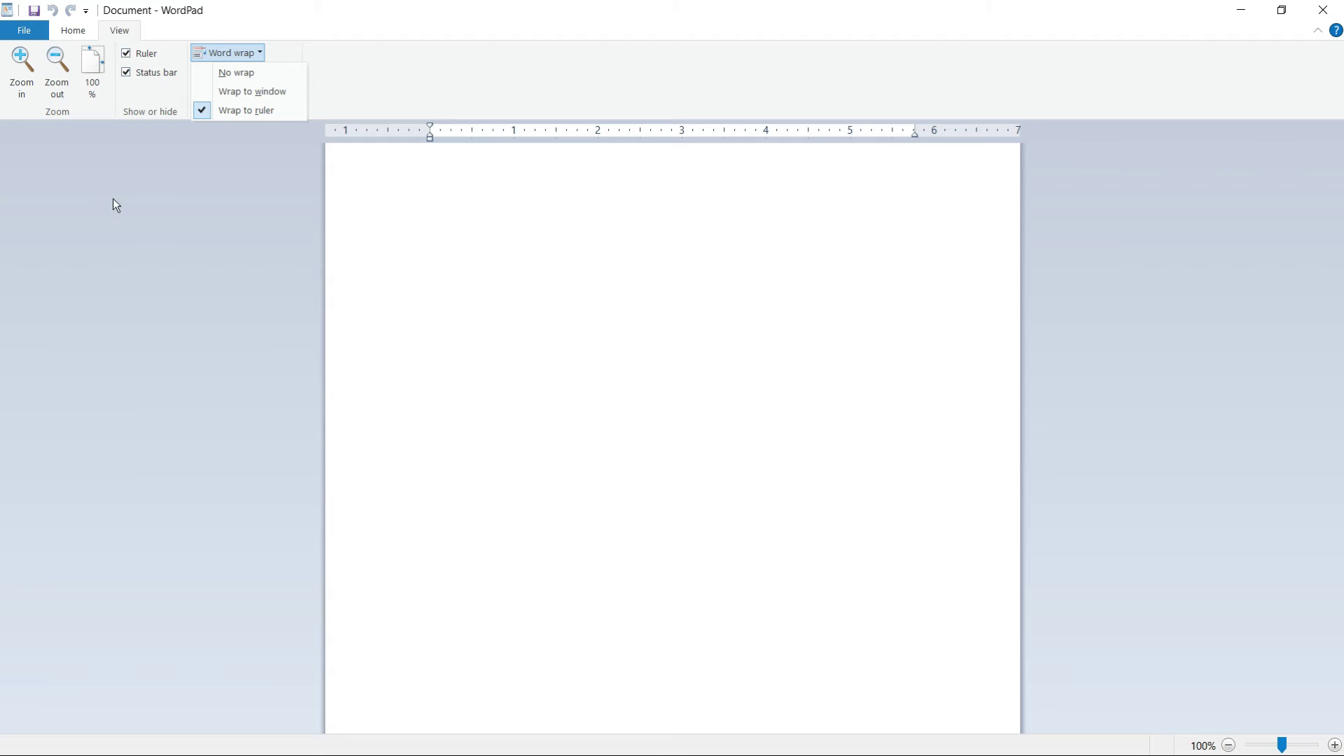
click(235, 202)
click(285, 71)
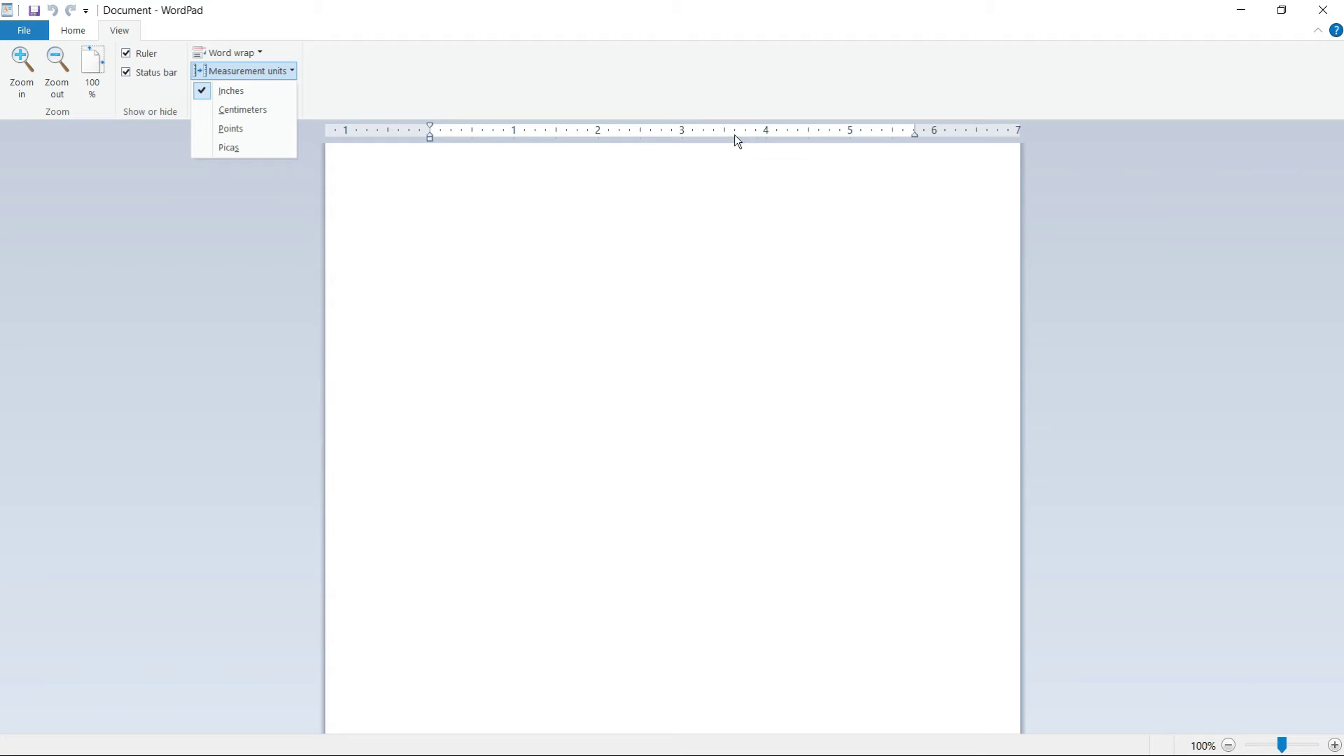
click(240, 110)
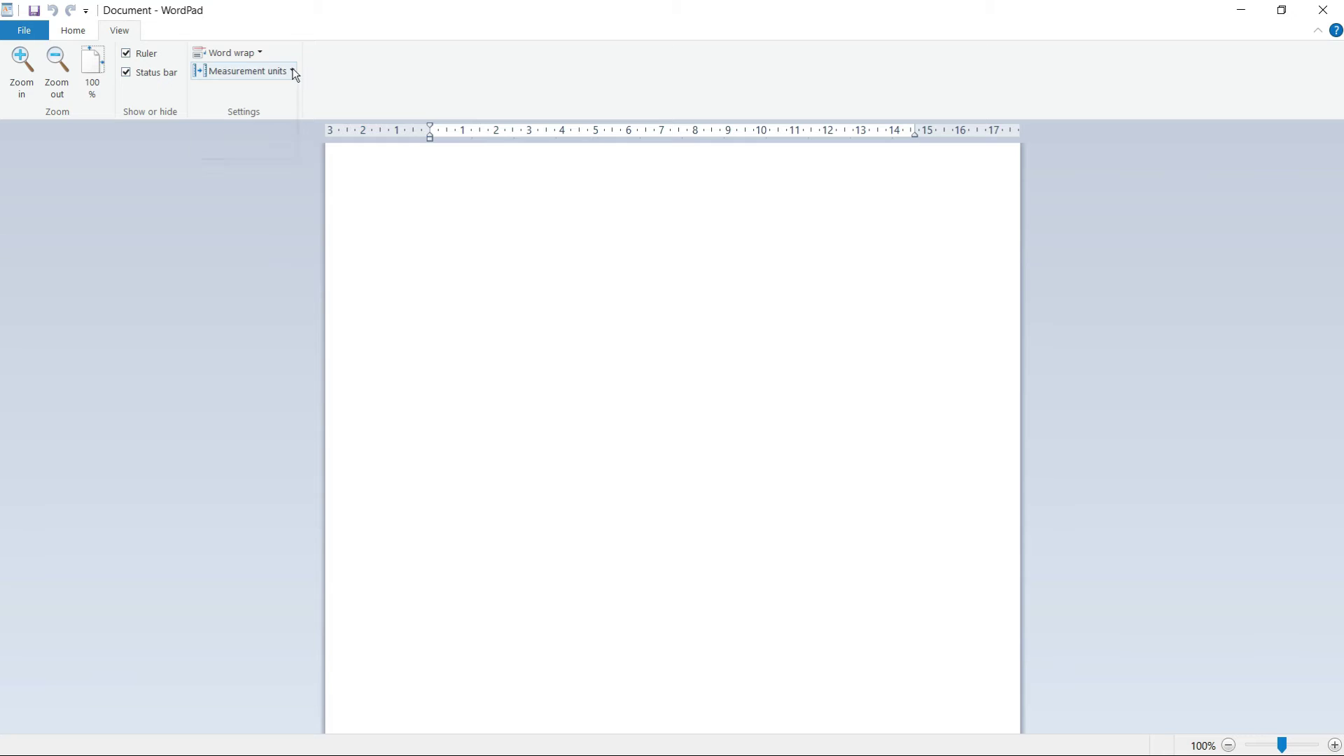
click(292, 72)
click(240, 129)
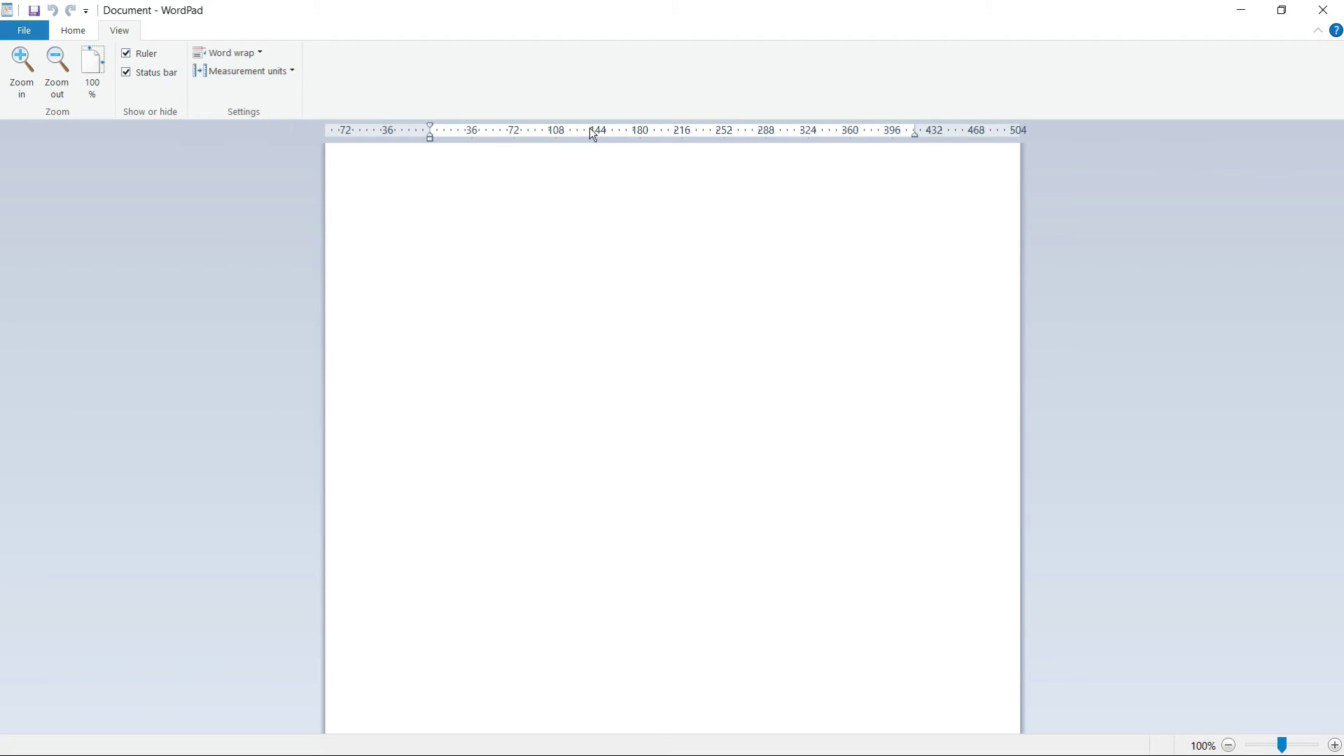
Switch the ruler's measurement units to picas and on to inches.
click(283, 71)
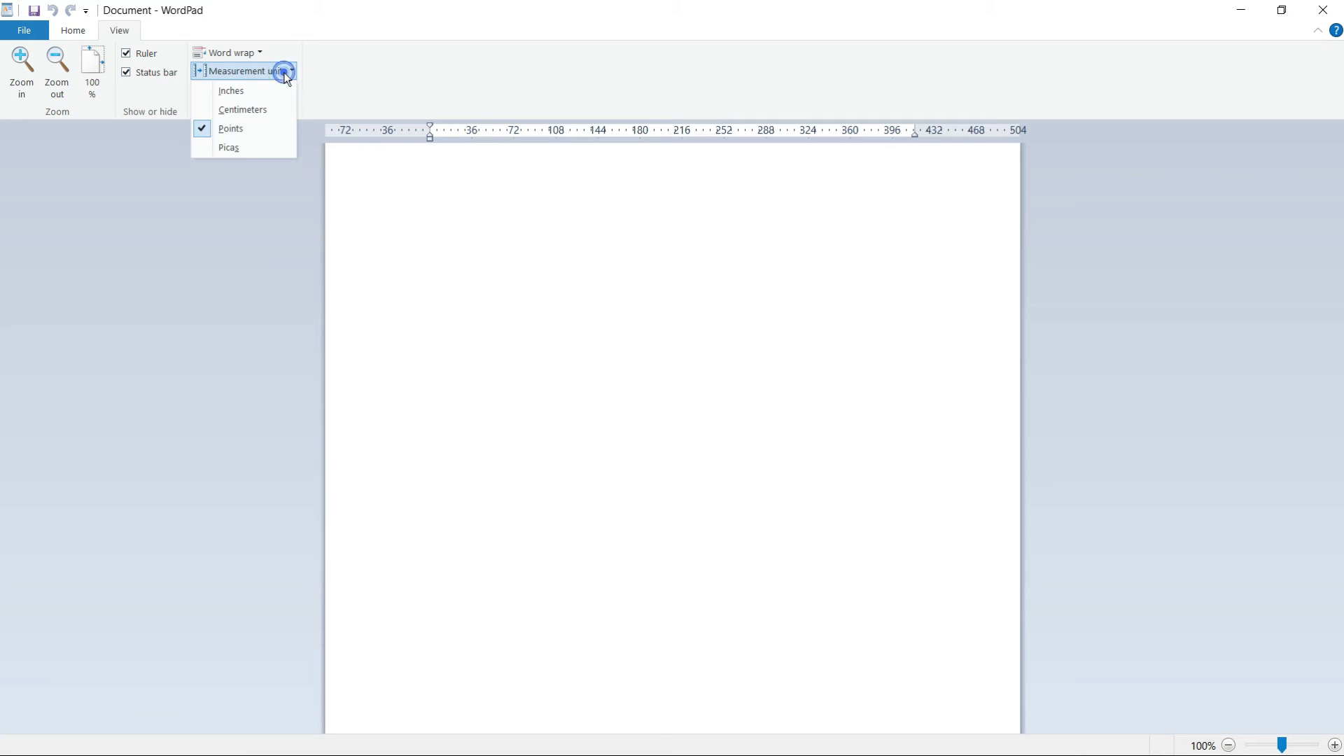
click(249, 148)
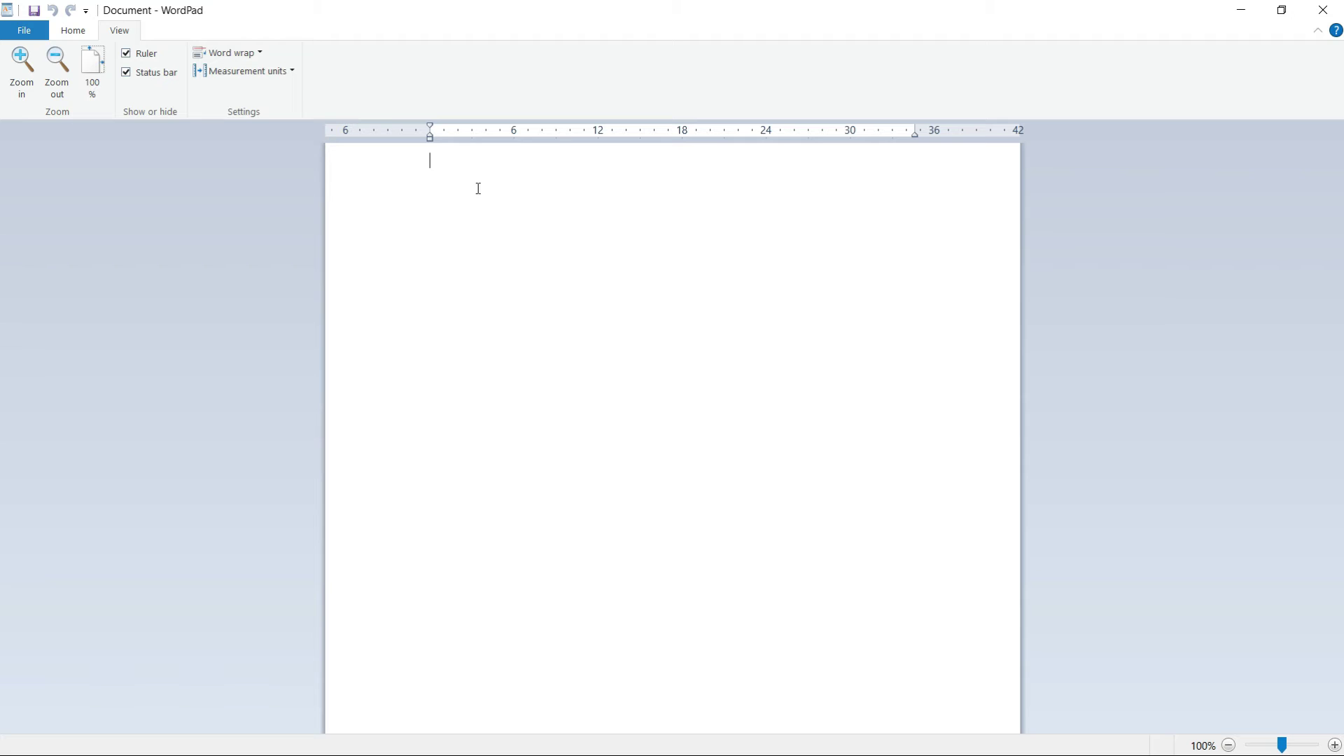
click(287, 71)
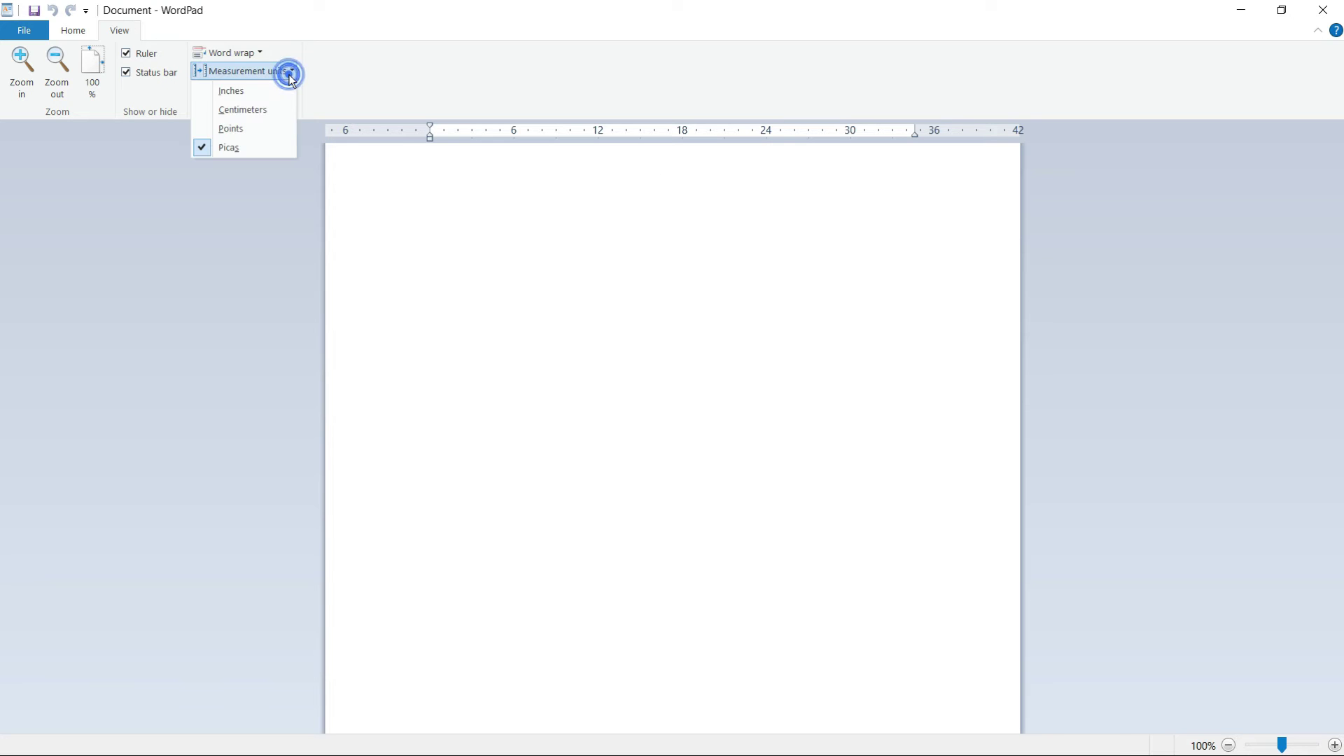
click(252, 92)
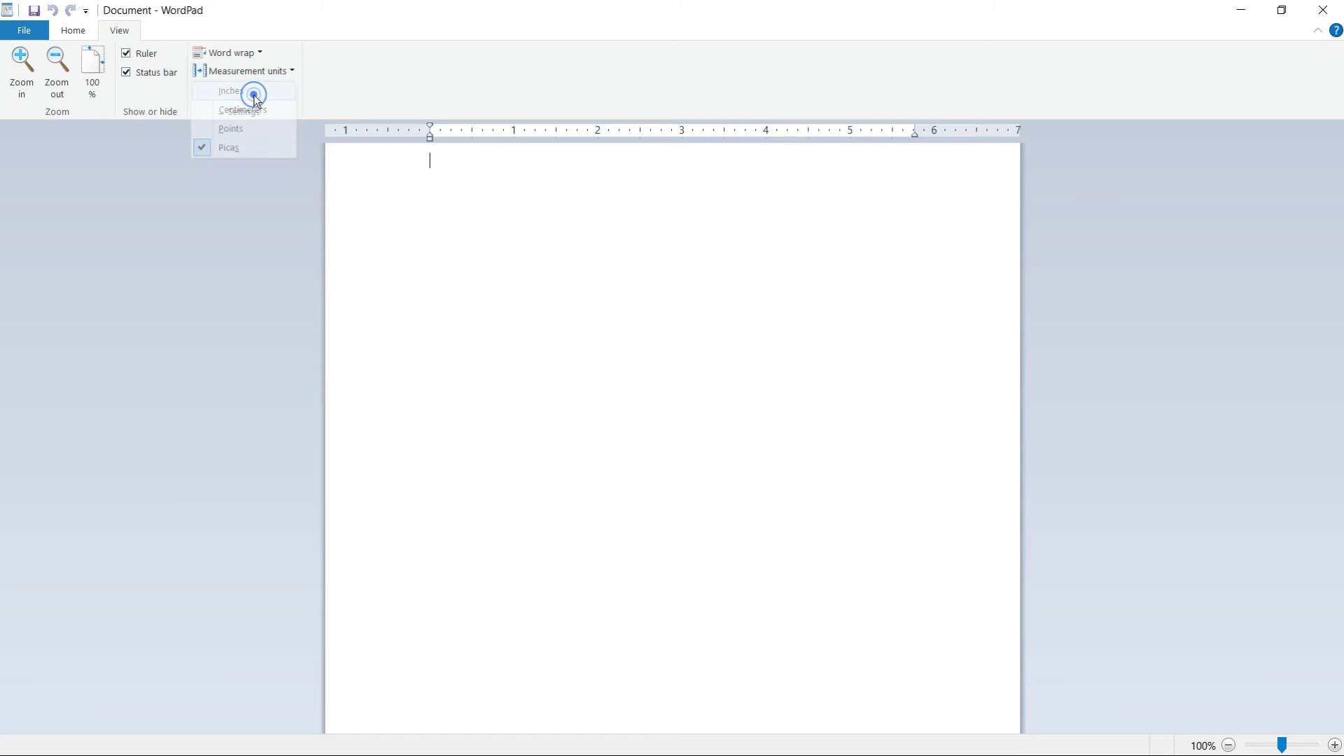
Enter the title "WordPad" on the first line of the document.
click(74, 32)
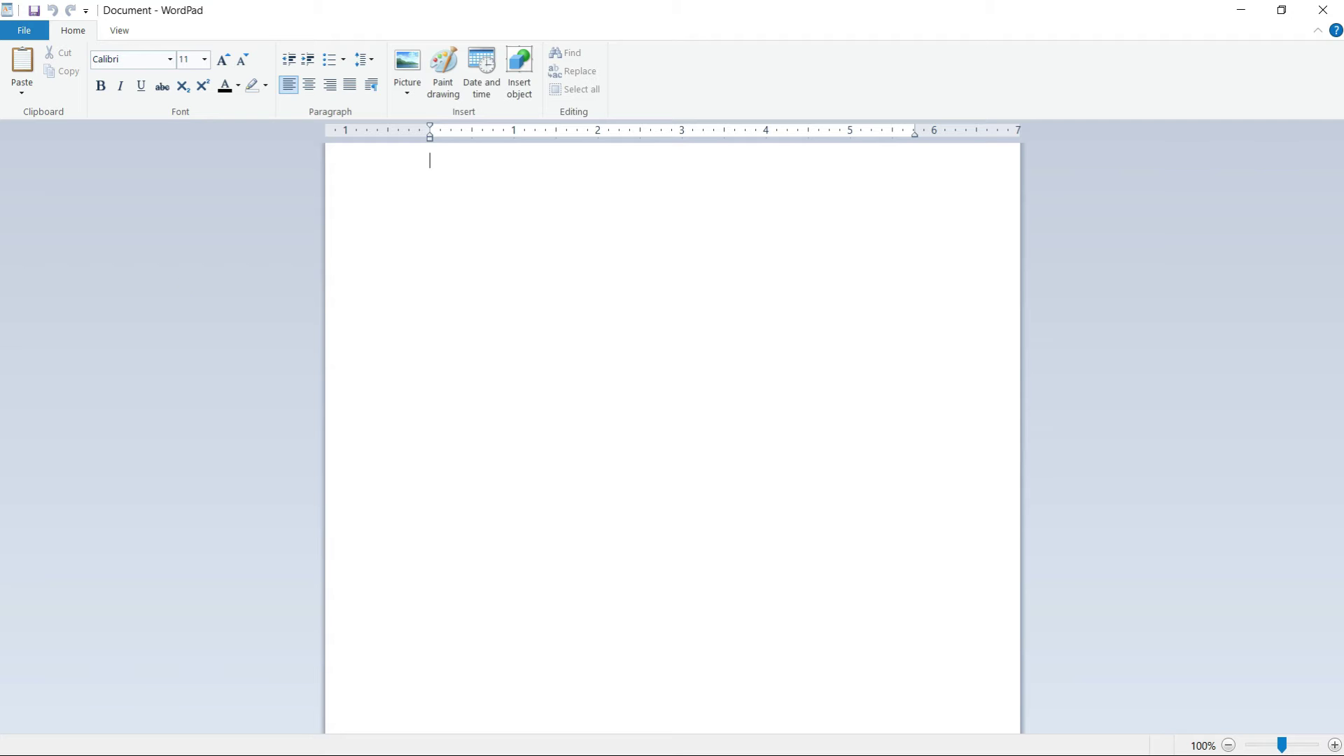
text(Wor)
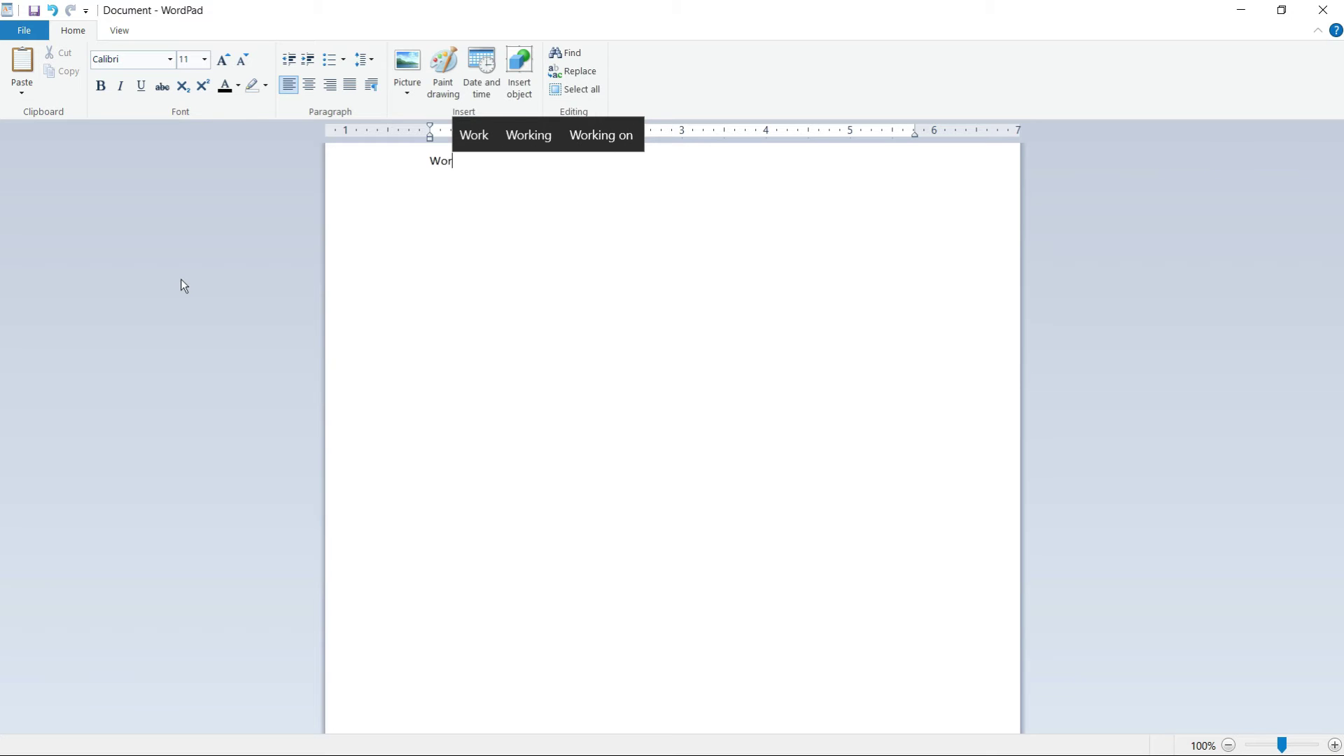
text(d)
key(Up)
key(Right)
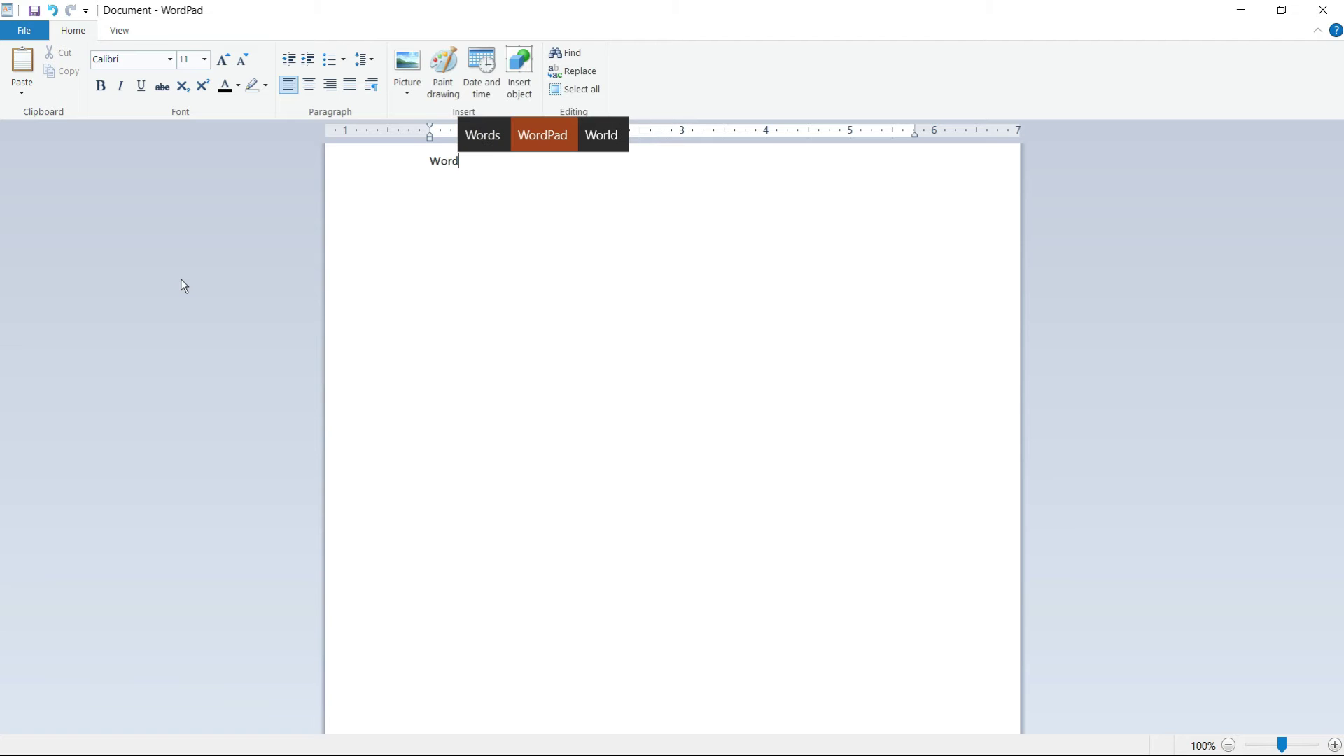
key(Return)
key(BackSpace)
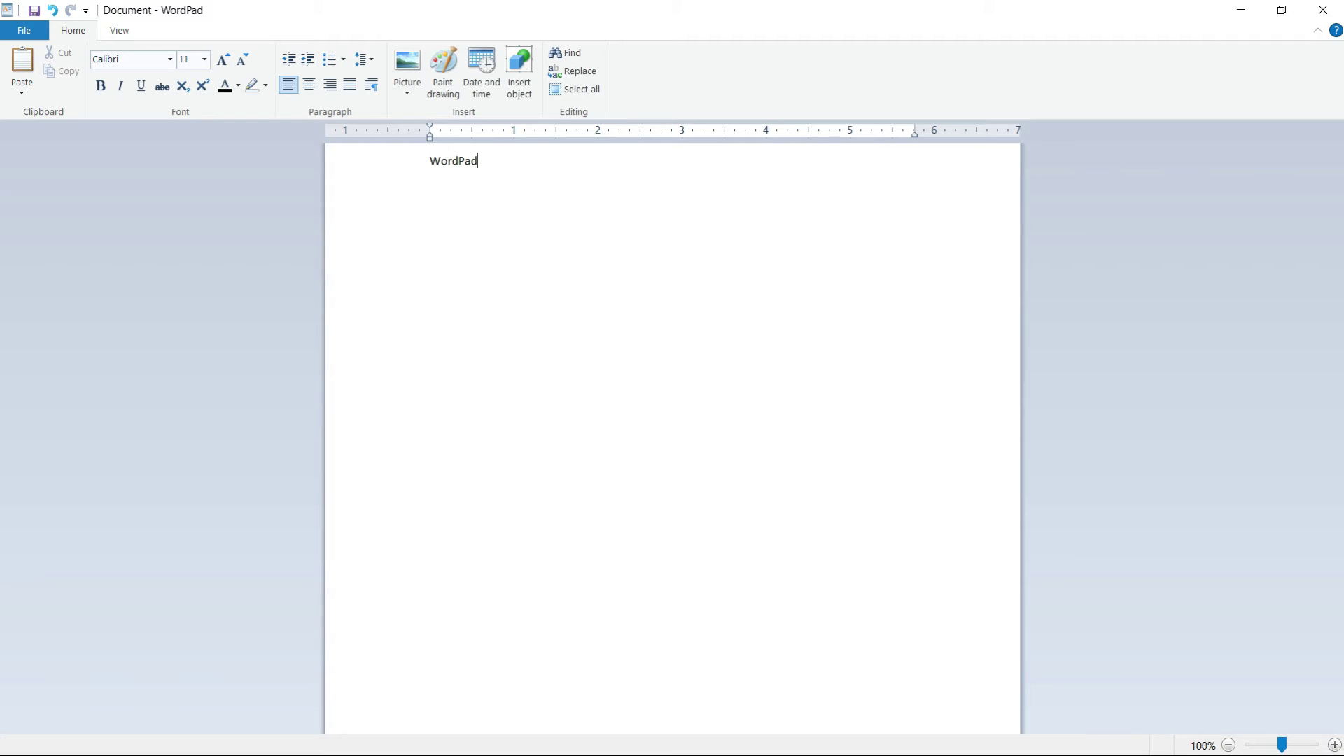
Center the WordPad title and enlarge its font to size 36, trying sizes 20 and 28 on the way.
key(ctrl+a)
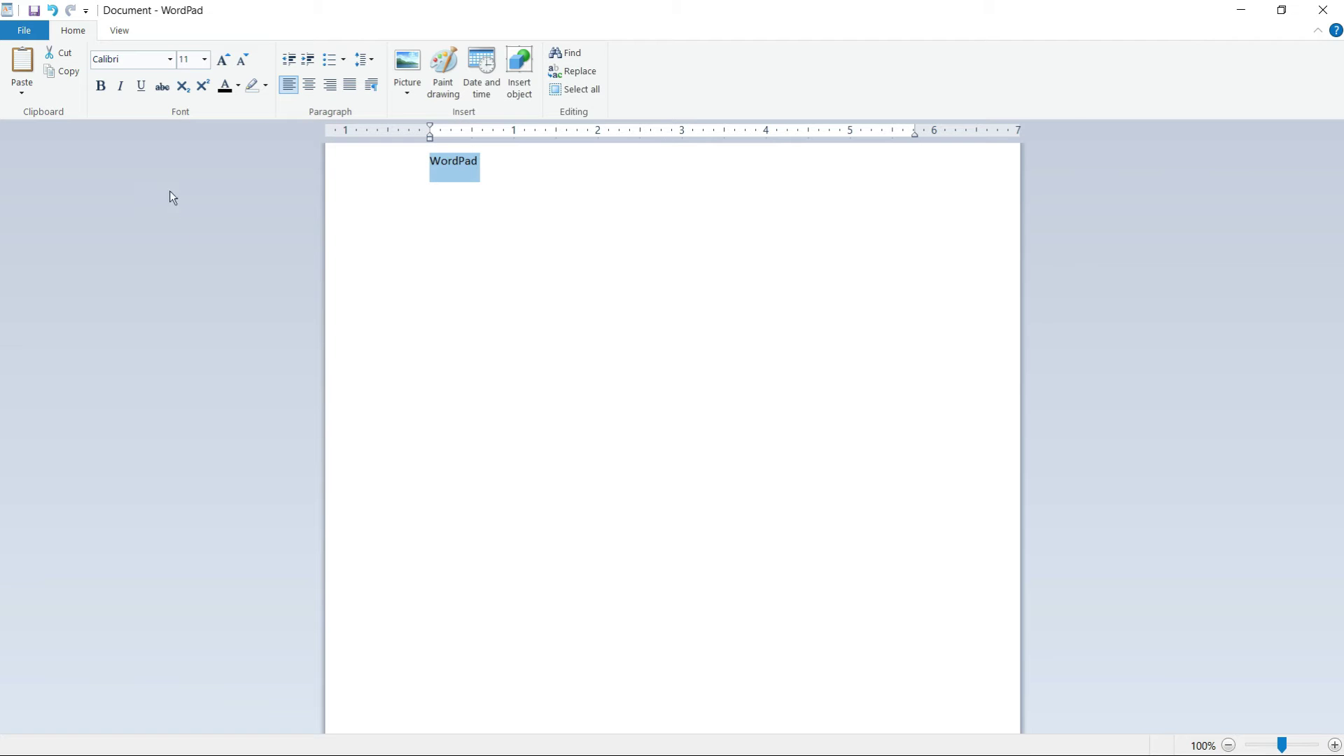
click(308, 85)
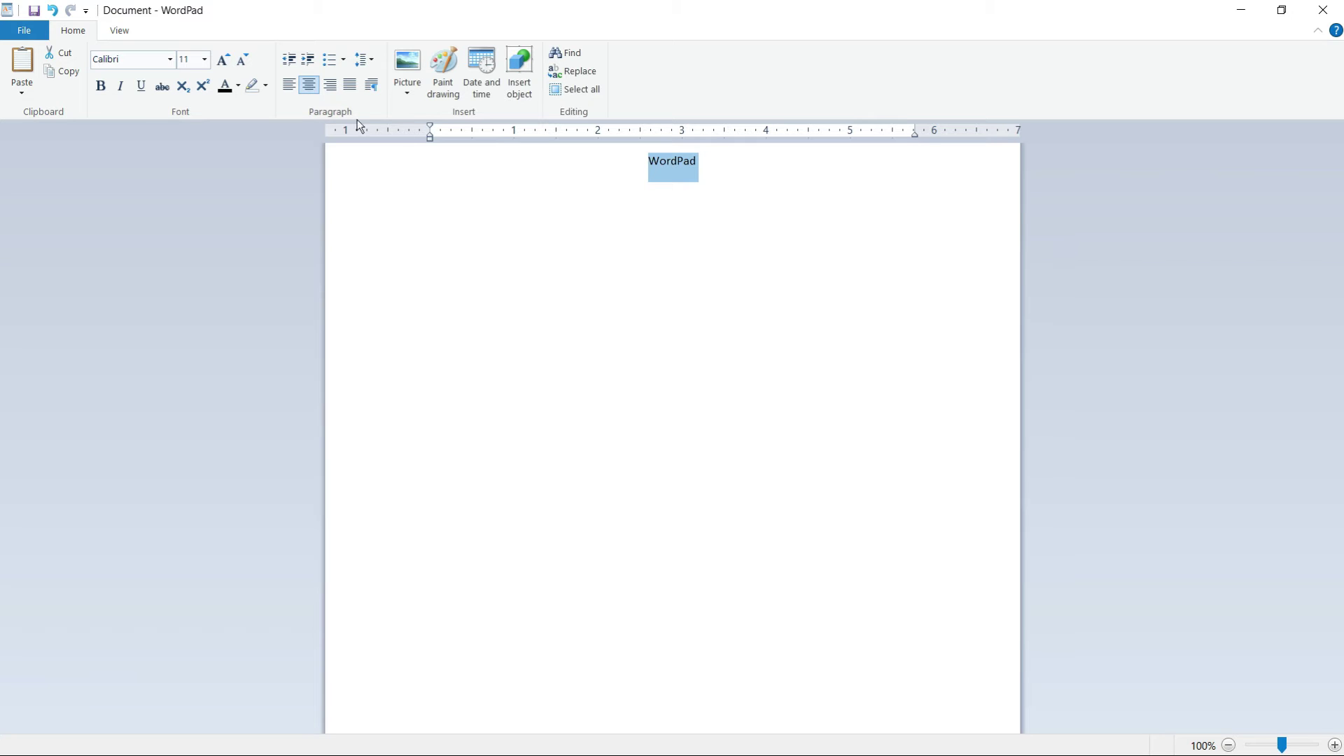
click(228, 64)
click(228, 64)
click(228, 64)
click(228, 65)
click(228, 65)
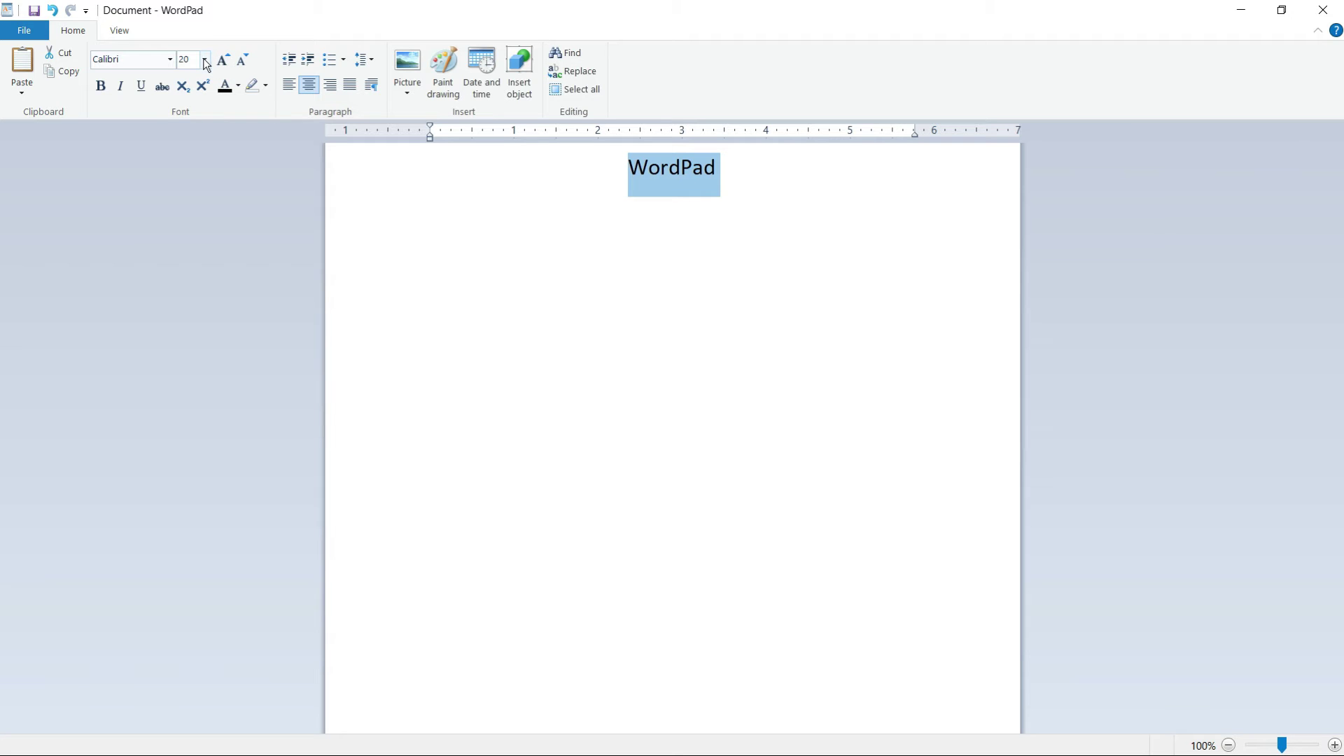
click(204, 59)
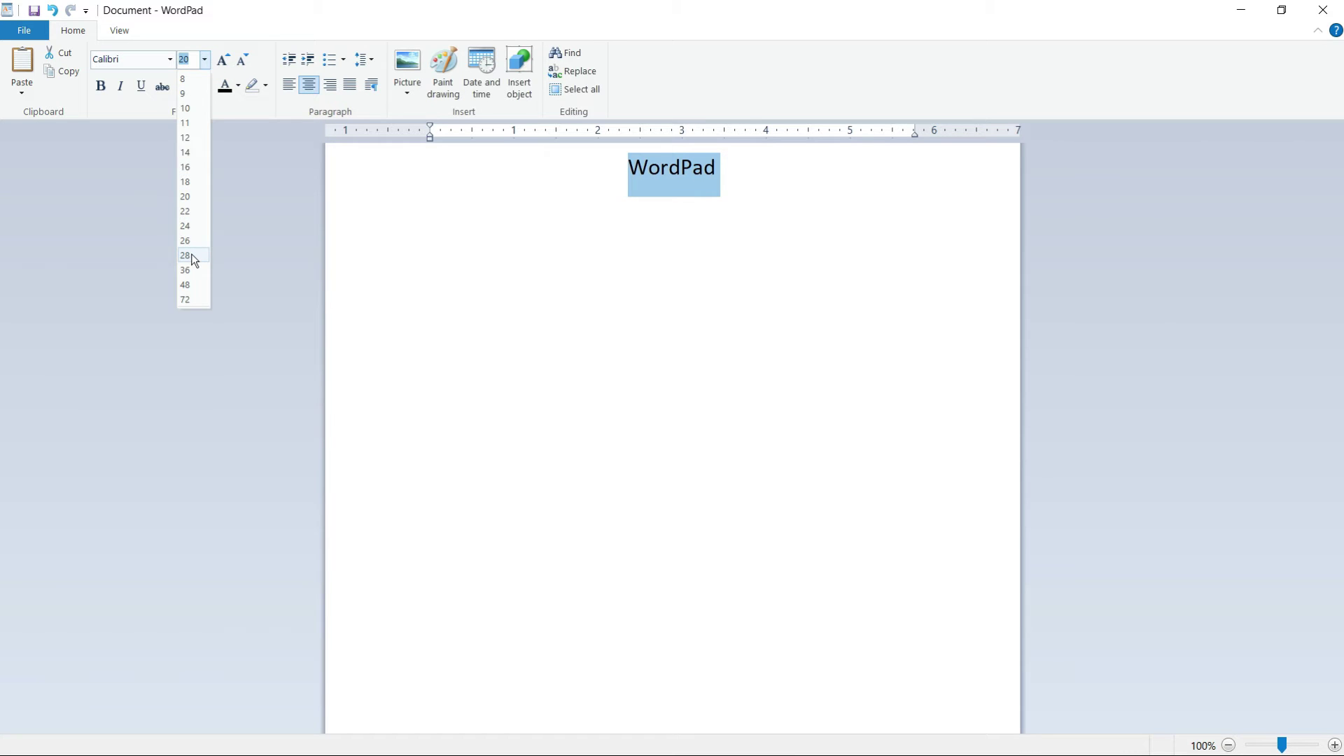
click(194, 256)
click(202, 60)
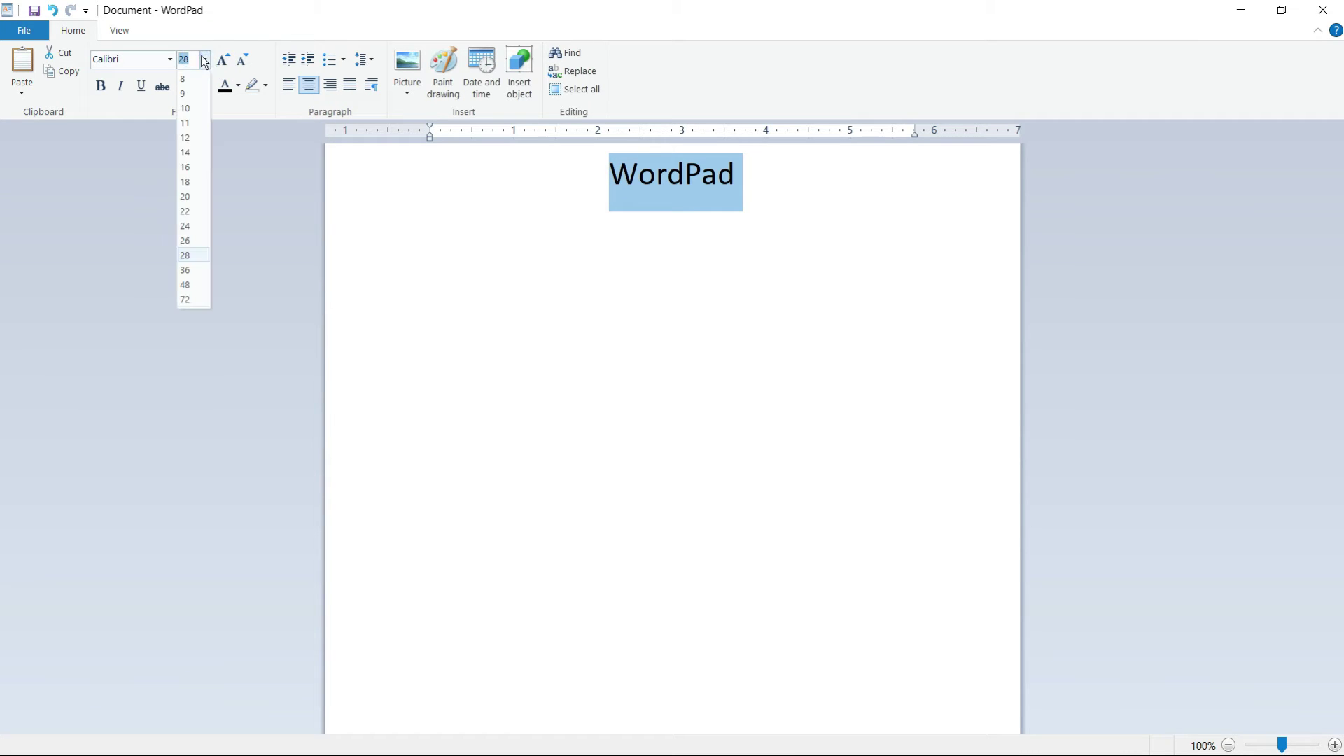
click(187, 273)
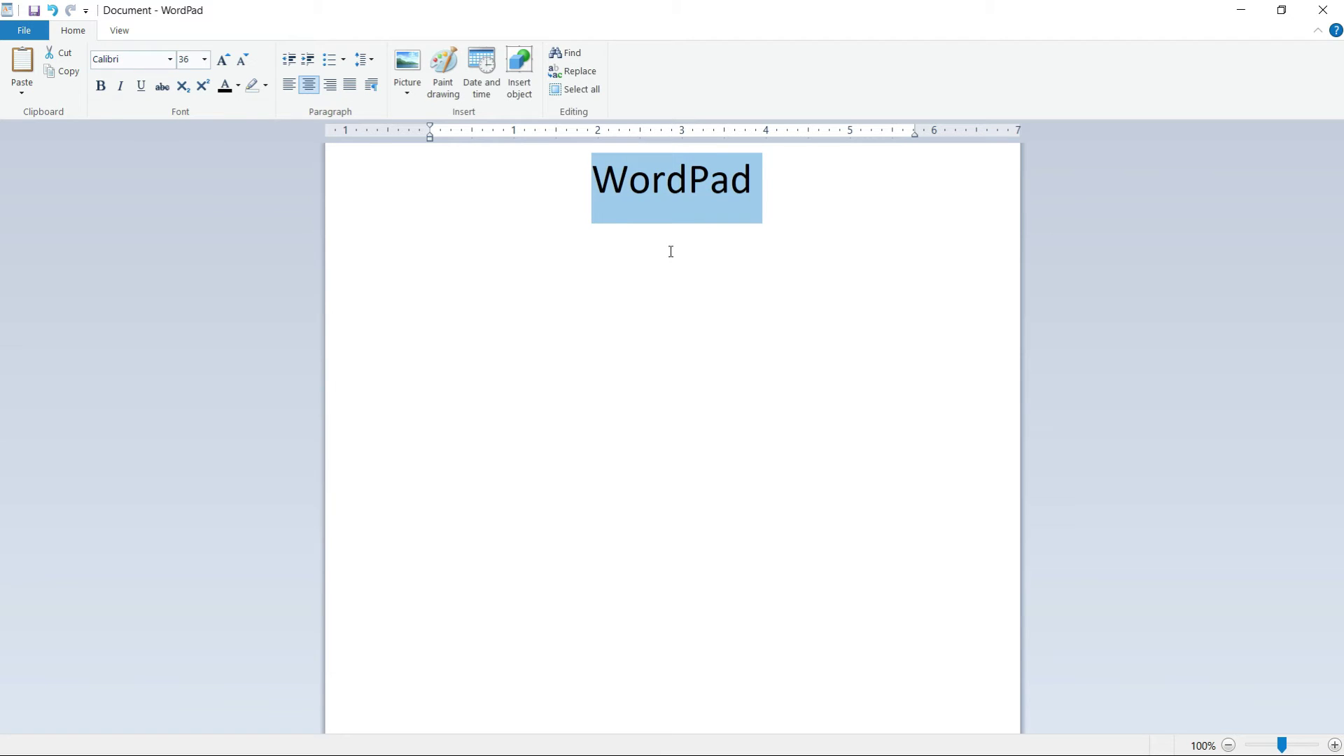
Try the Bell MT font on the title, and set the title's font to Castellar.
click(169, 59)
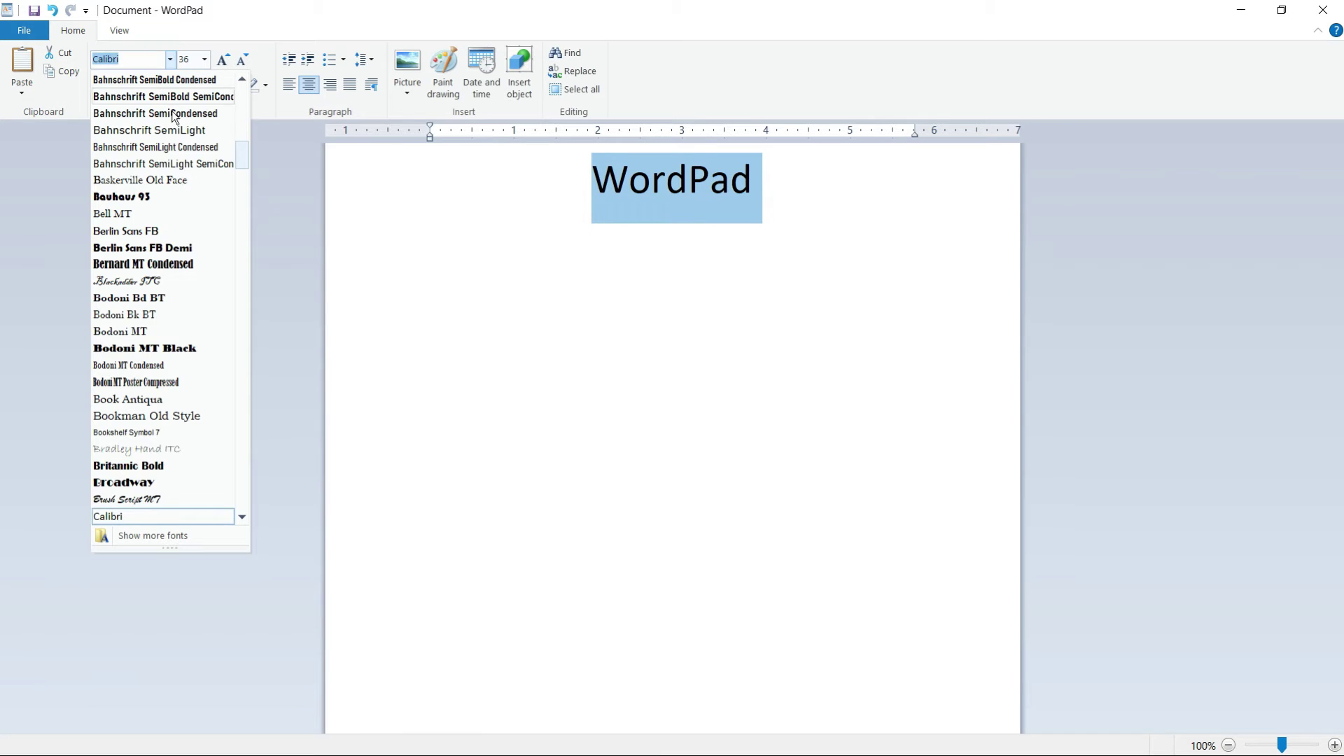
click(147, 215)
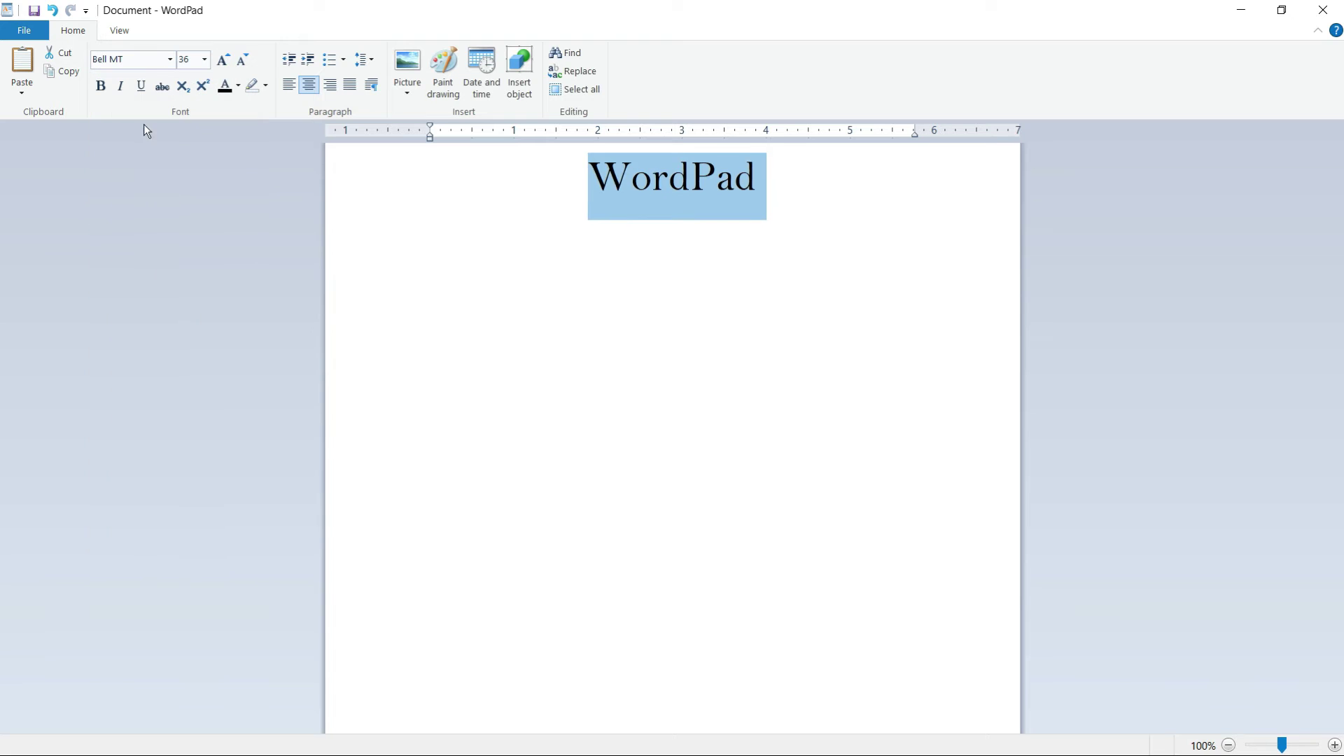
click(168, 60)
scroll(145, 392, down, 10)
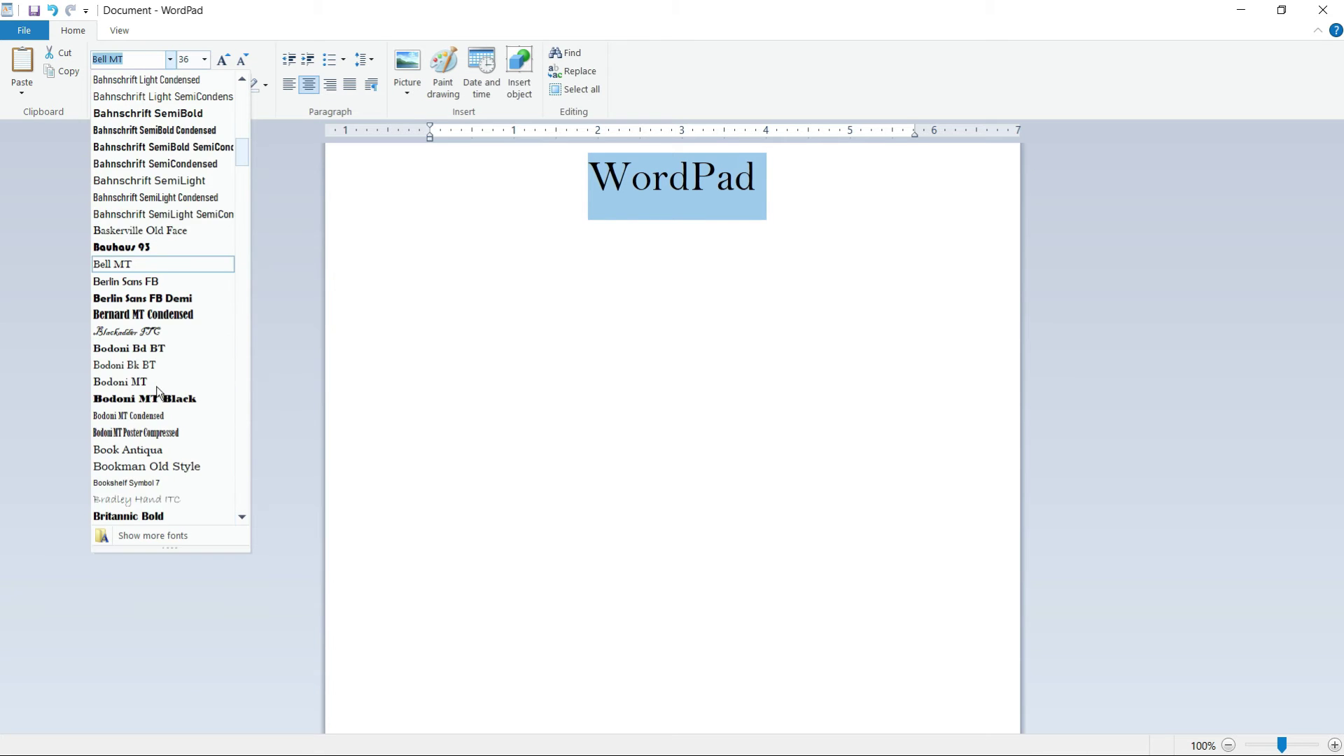
click(145, 397)
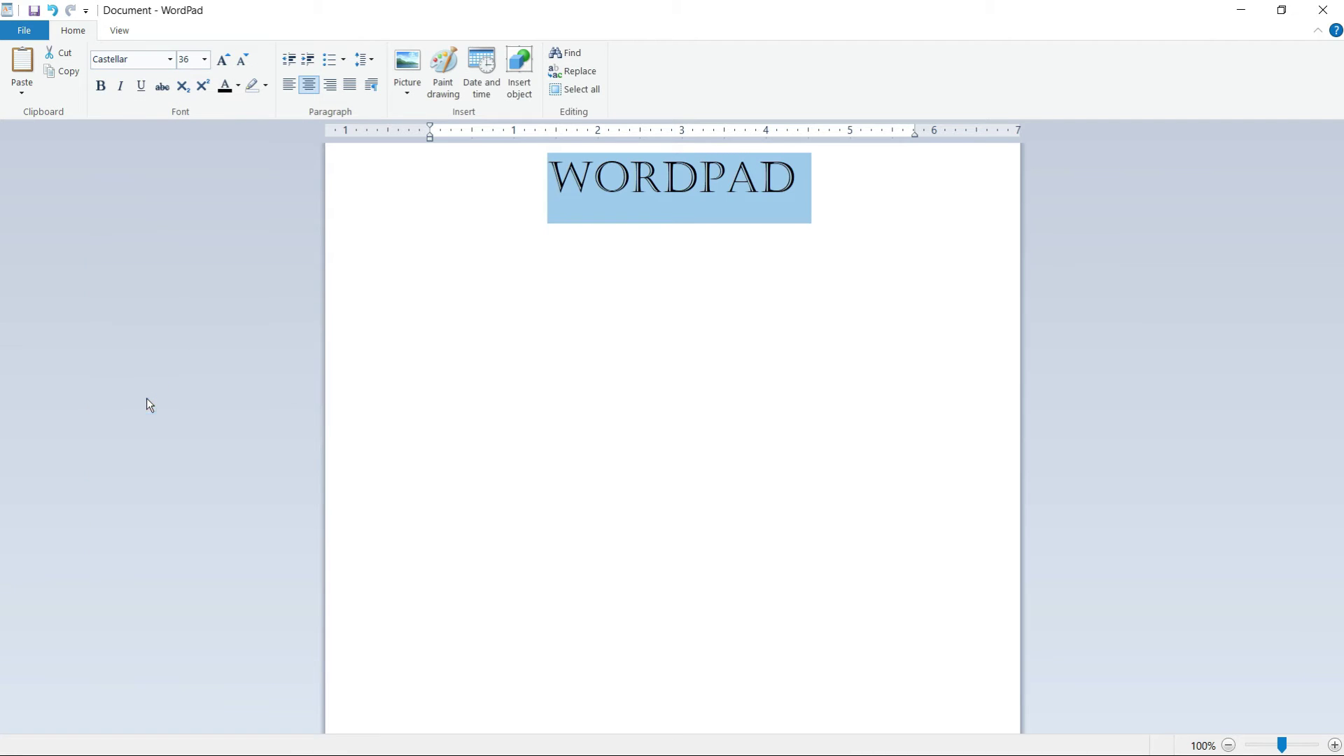
Start a left-aligned line below the title and set its text format to Calibri, size 14.
click(726, 275)
click(804, 187)
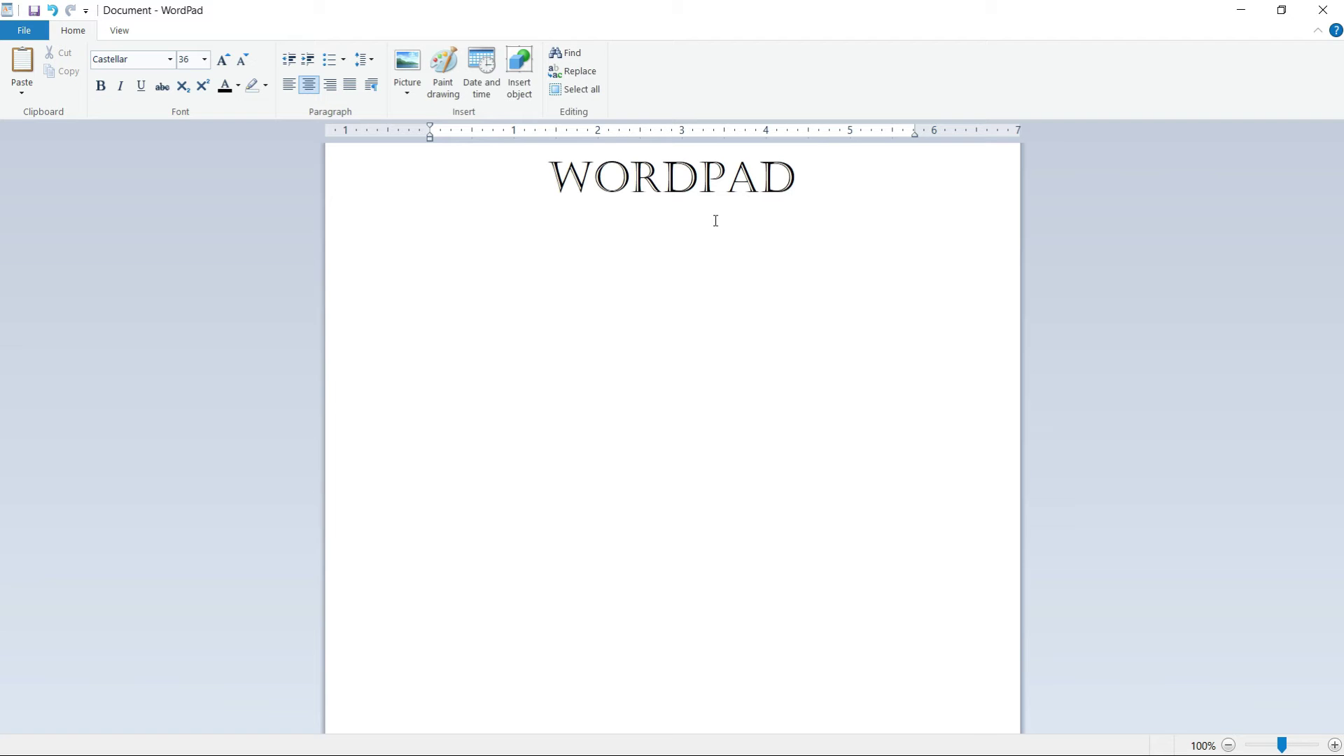
key(Return)
click(289, 84)
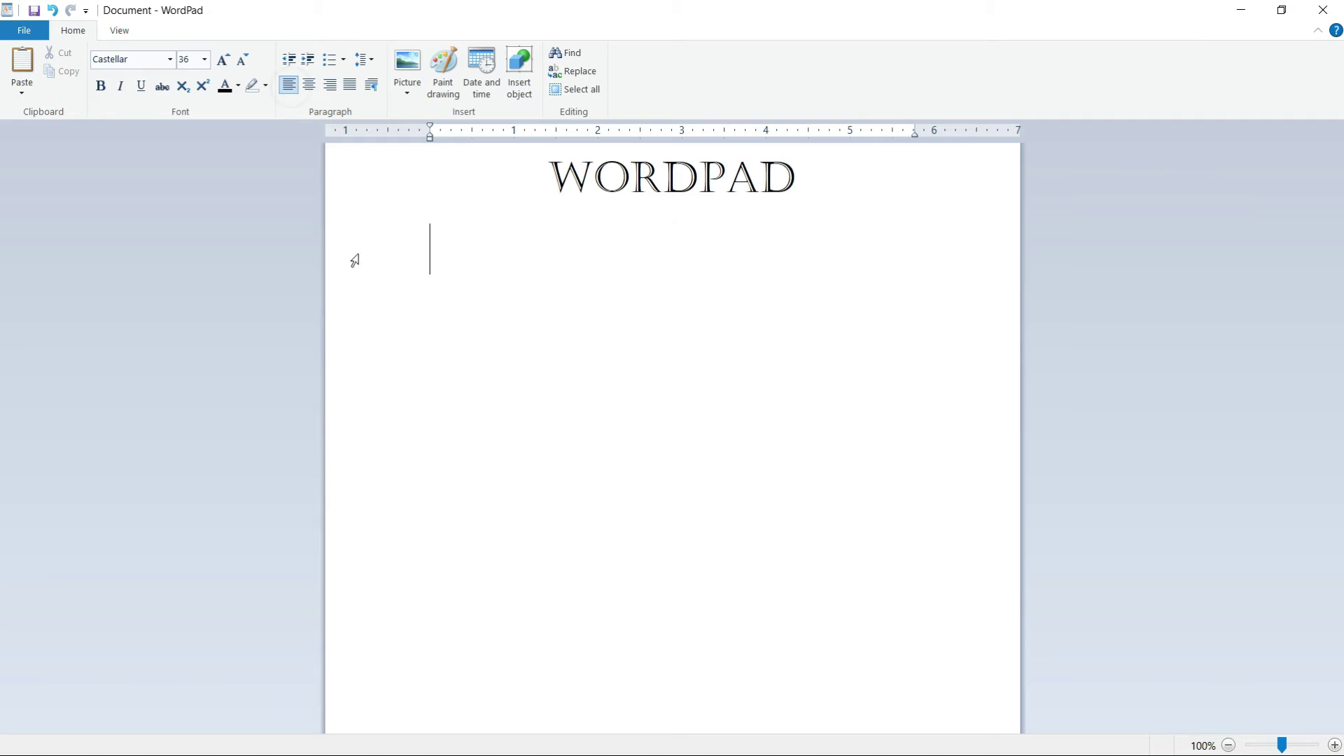
click(170, 59)
scroll(154, 294, up, 6)
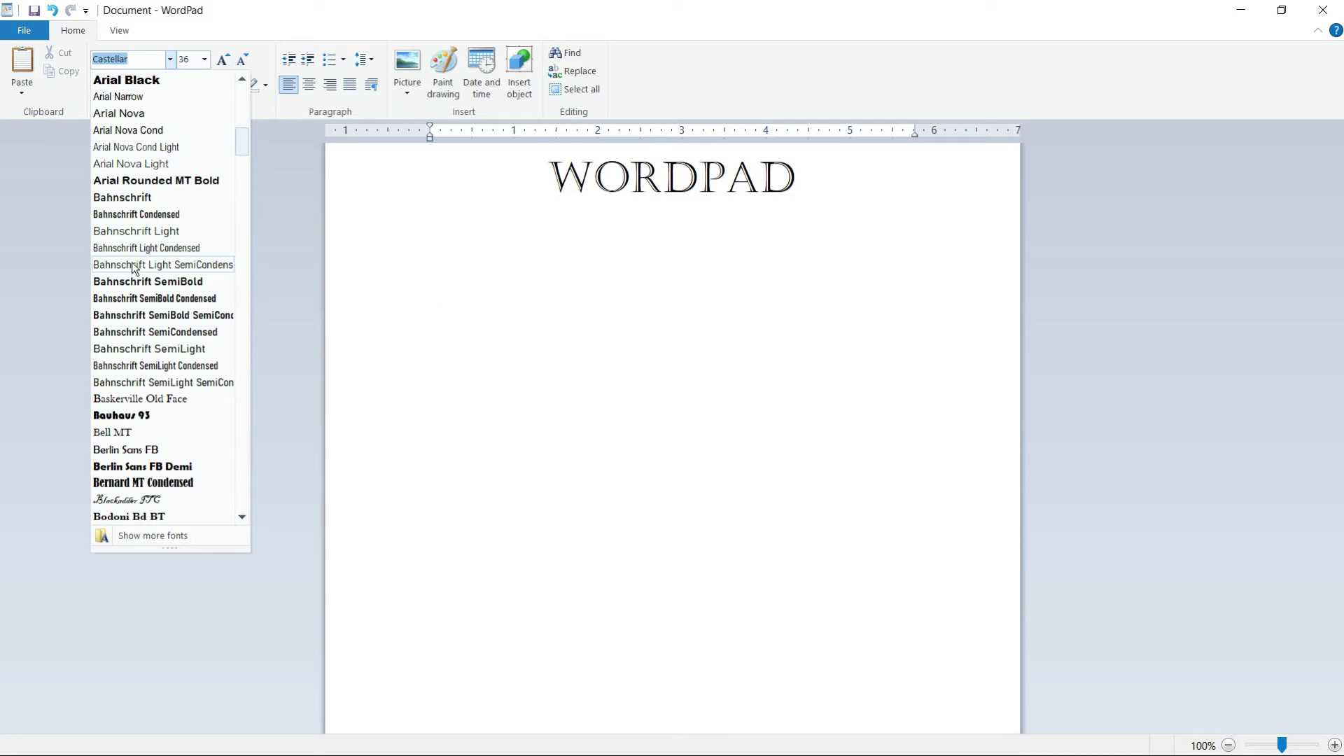
text(Calibri)
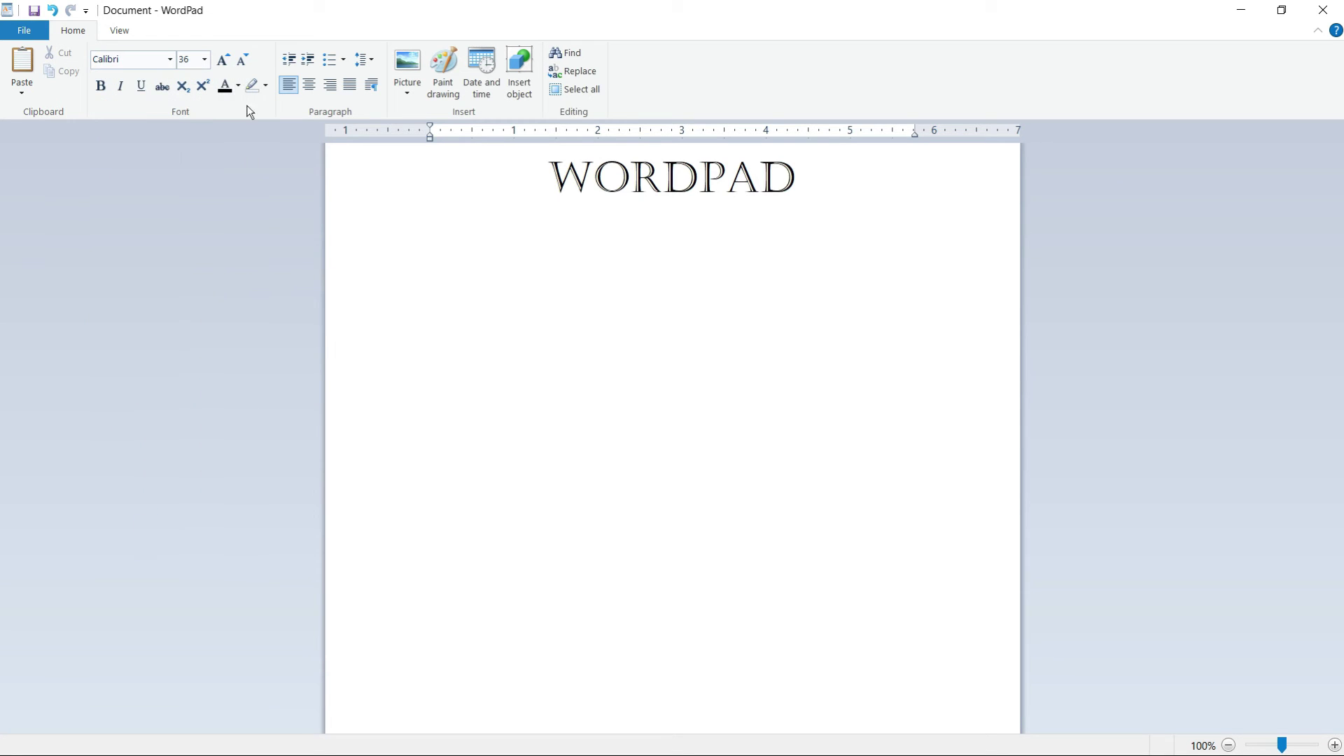
click(205, 61)
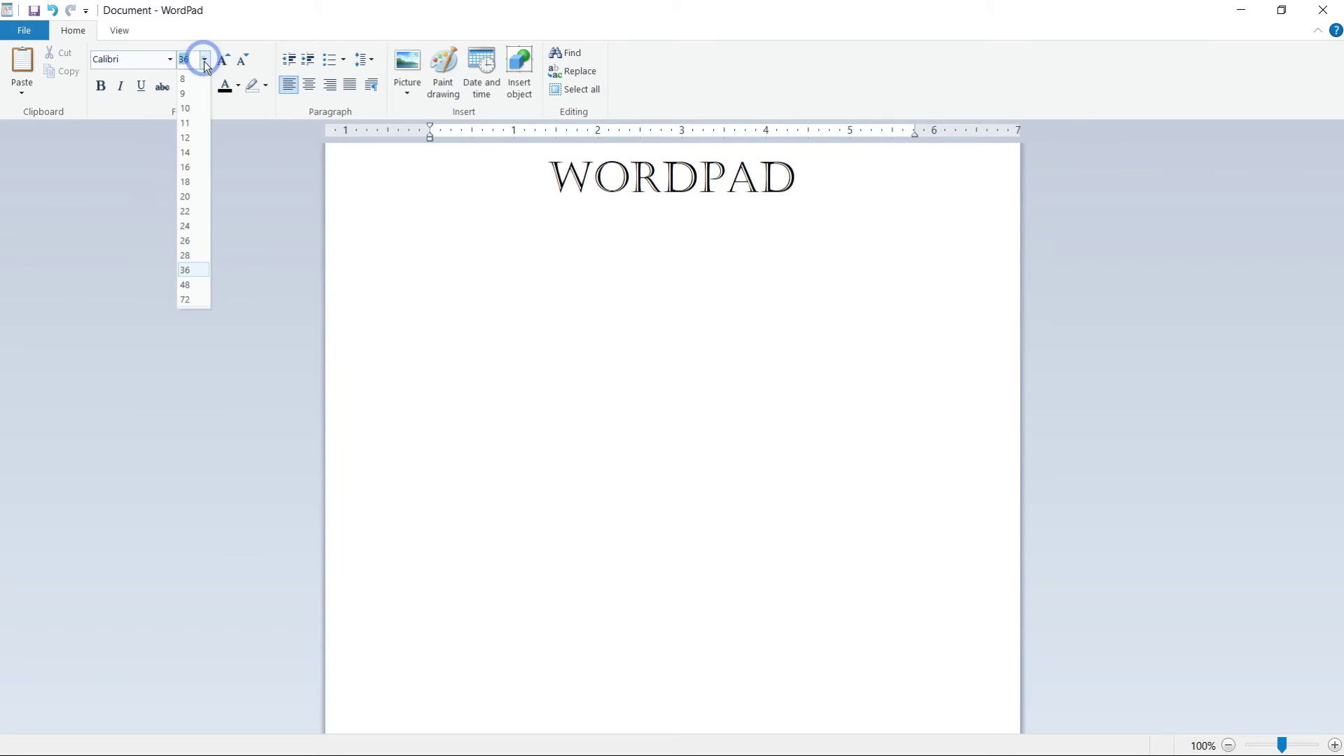
click(192, 151)
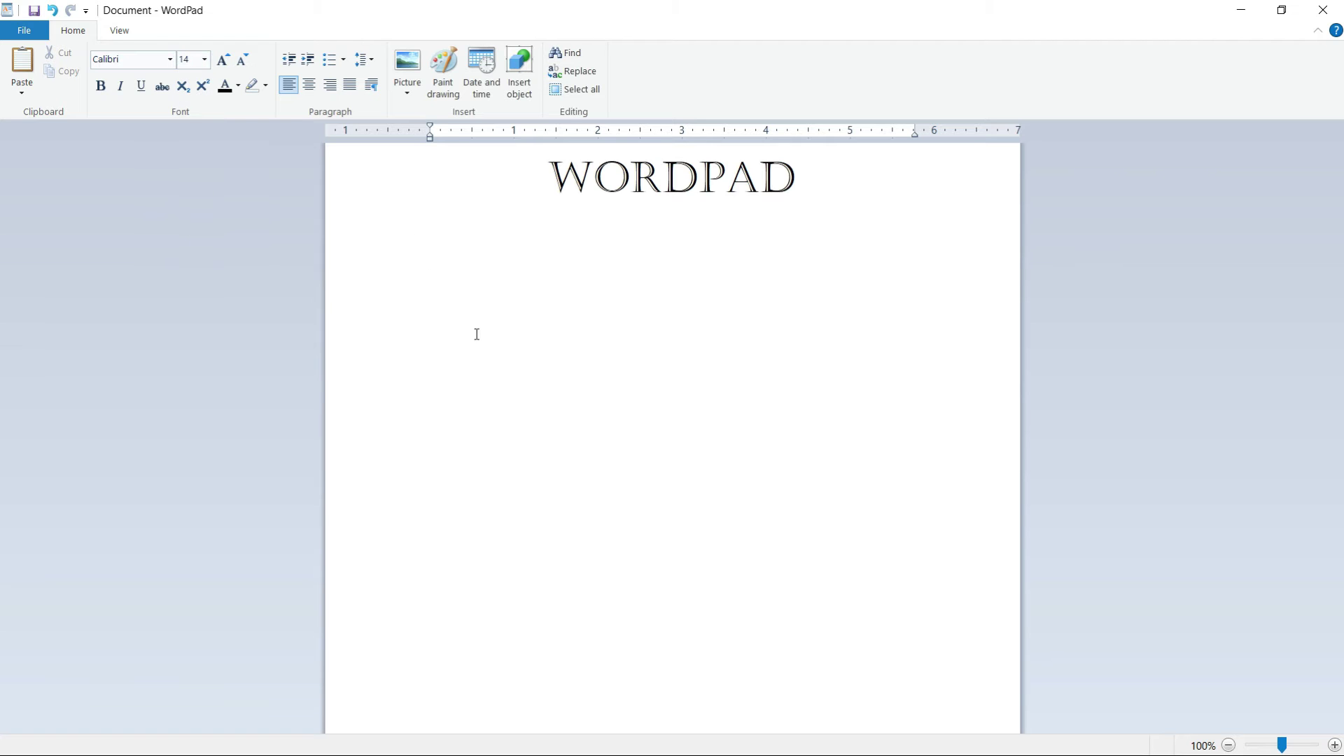
Write the sentence "This Is Best DCA Course By JR World." on the line below the title.
text(Thi)
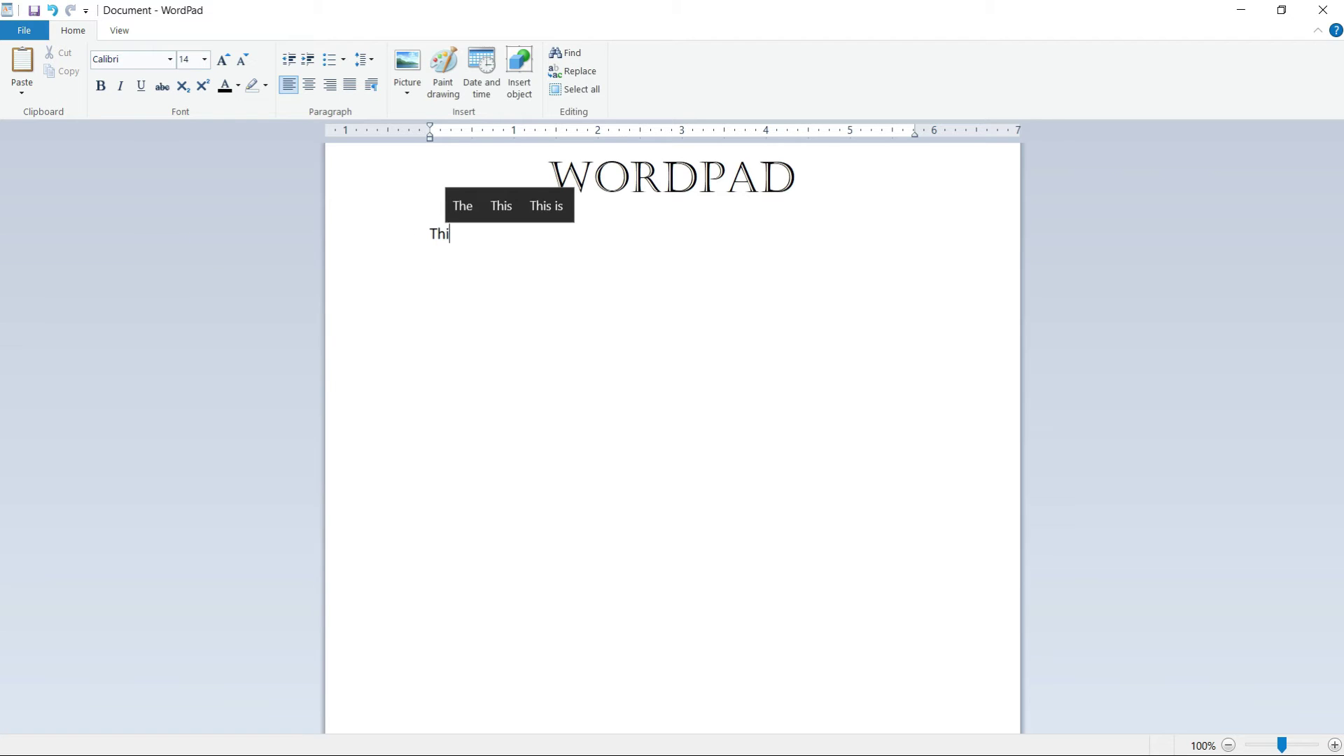
text(s Is Be)
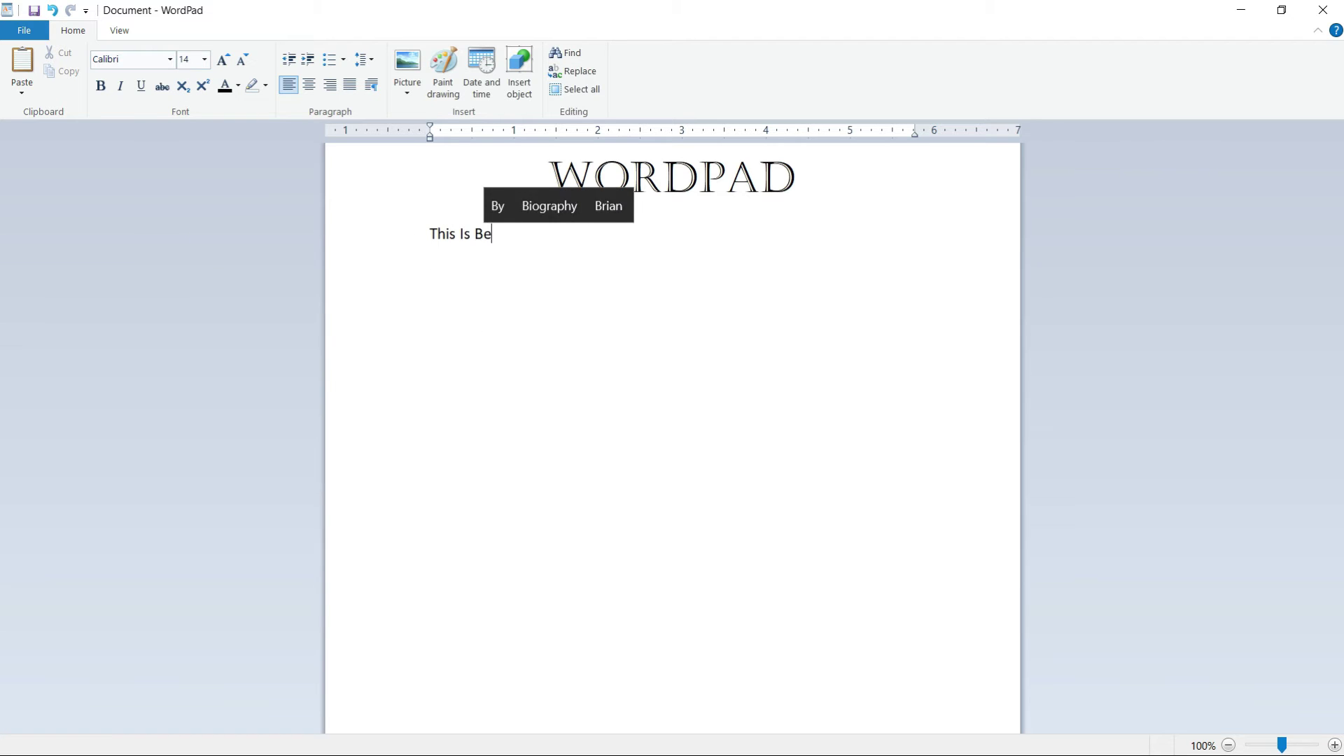
text(st DCA )
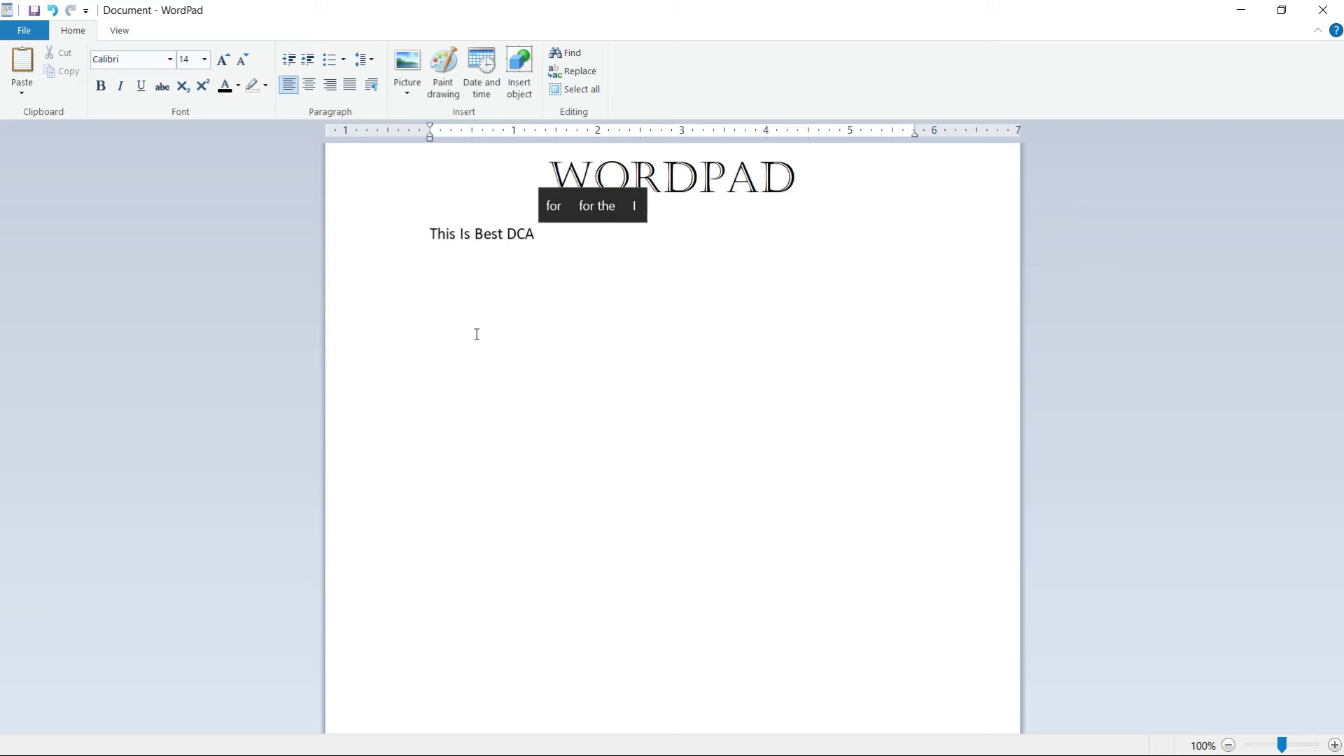
text(Course )
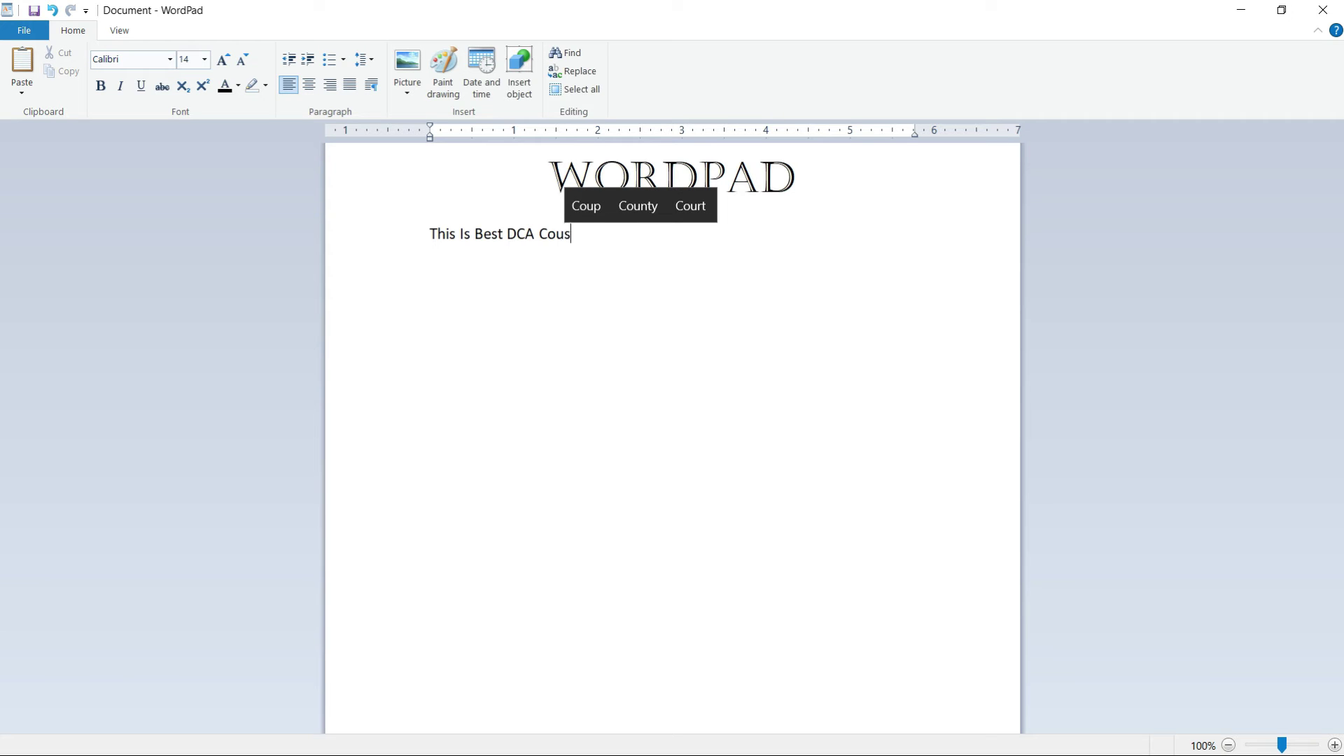
text(B)
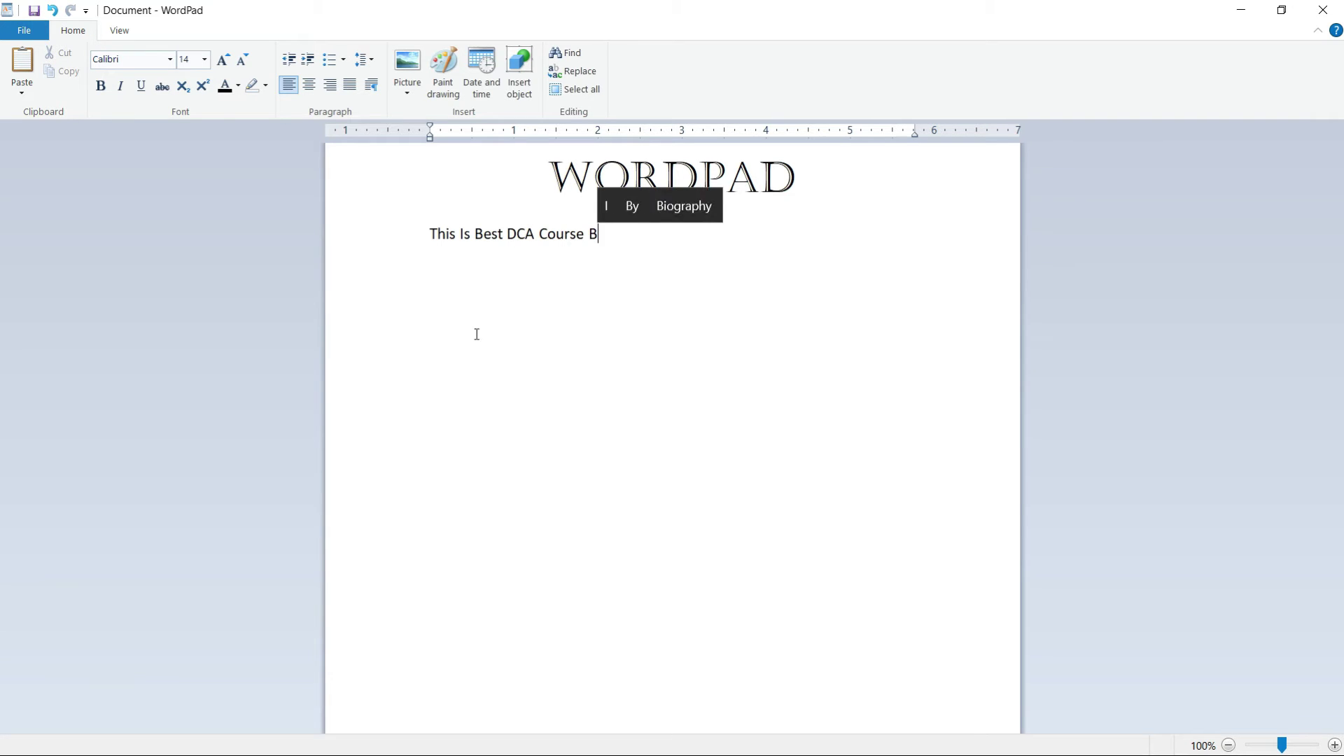
text(y JR Wor)
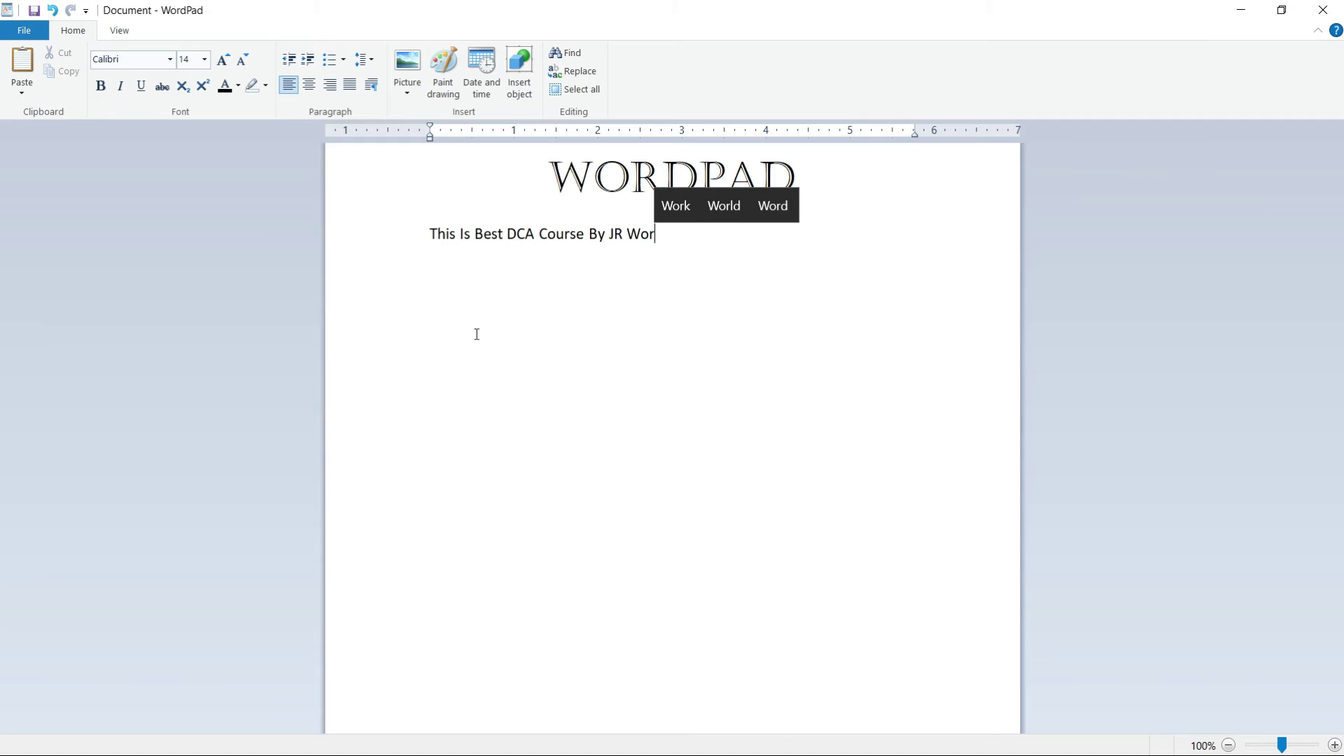
text(ld)
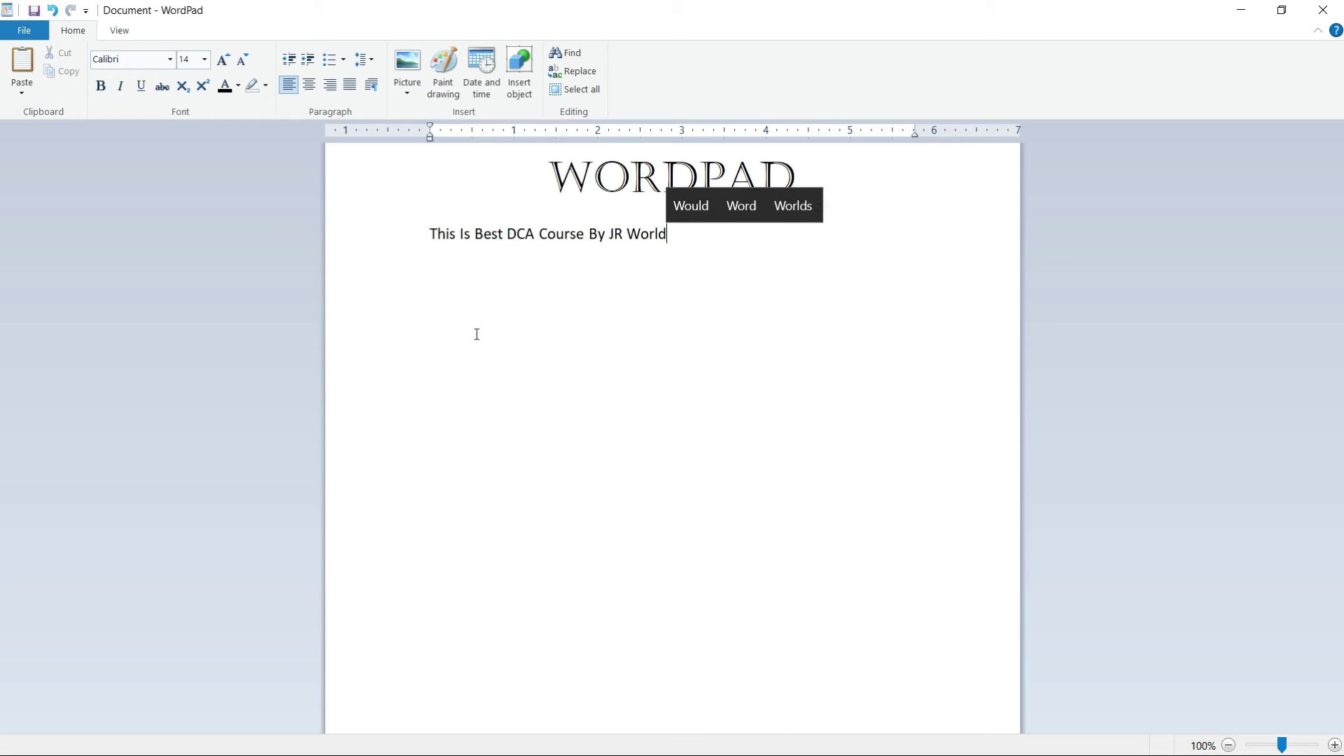
text(.)
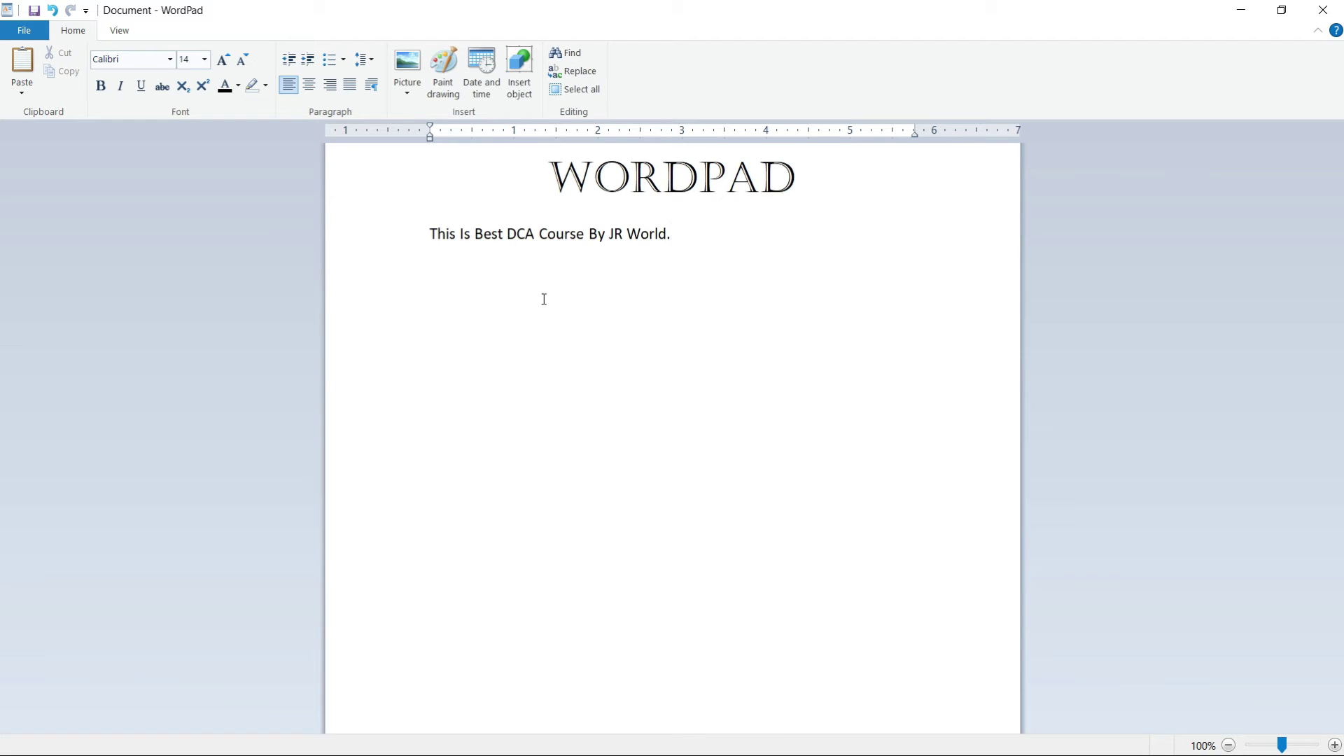
Insert the word "The" before "Best" in the sentence below the title.
click(473, 229)
text(T)
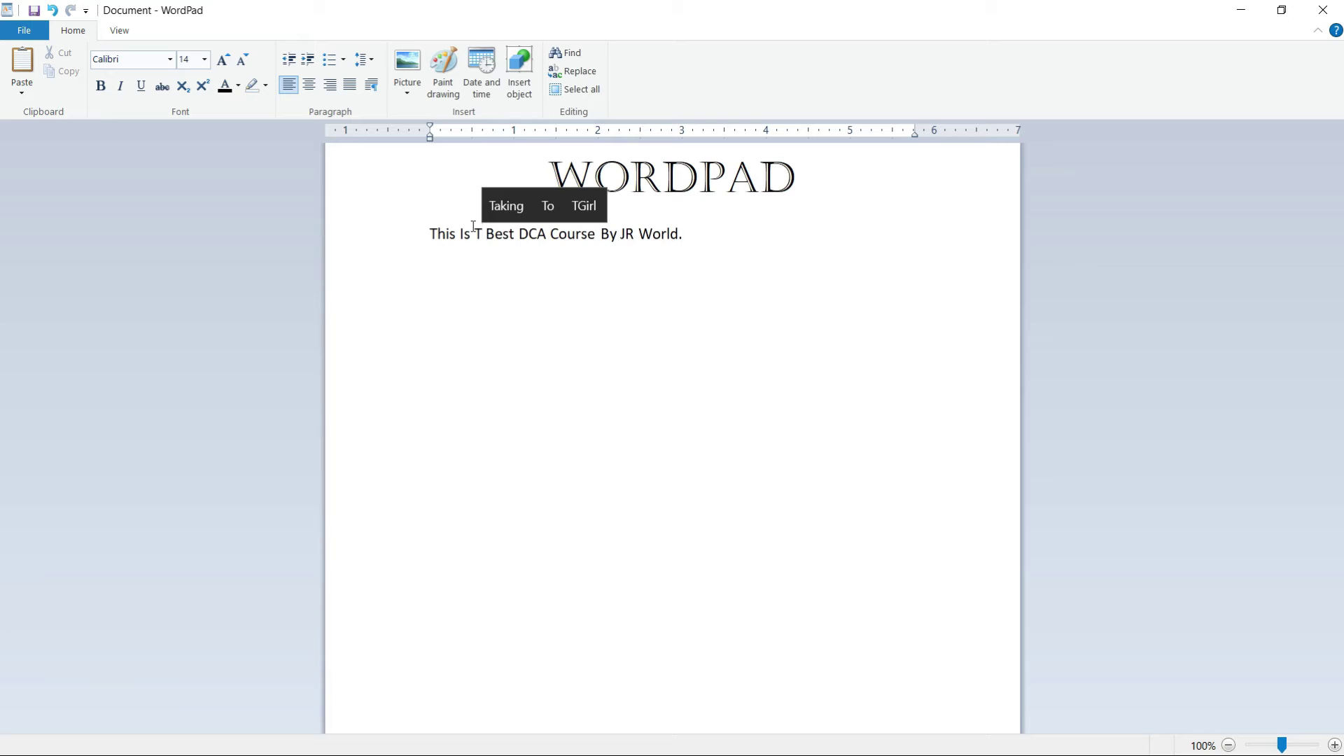
text(he)
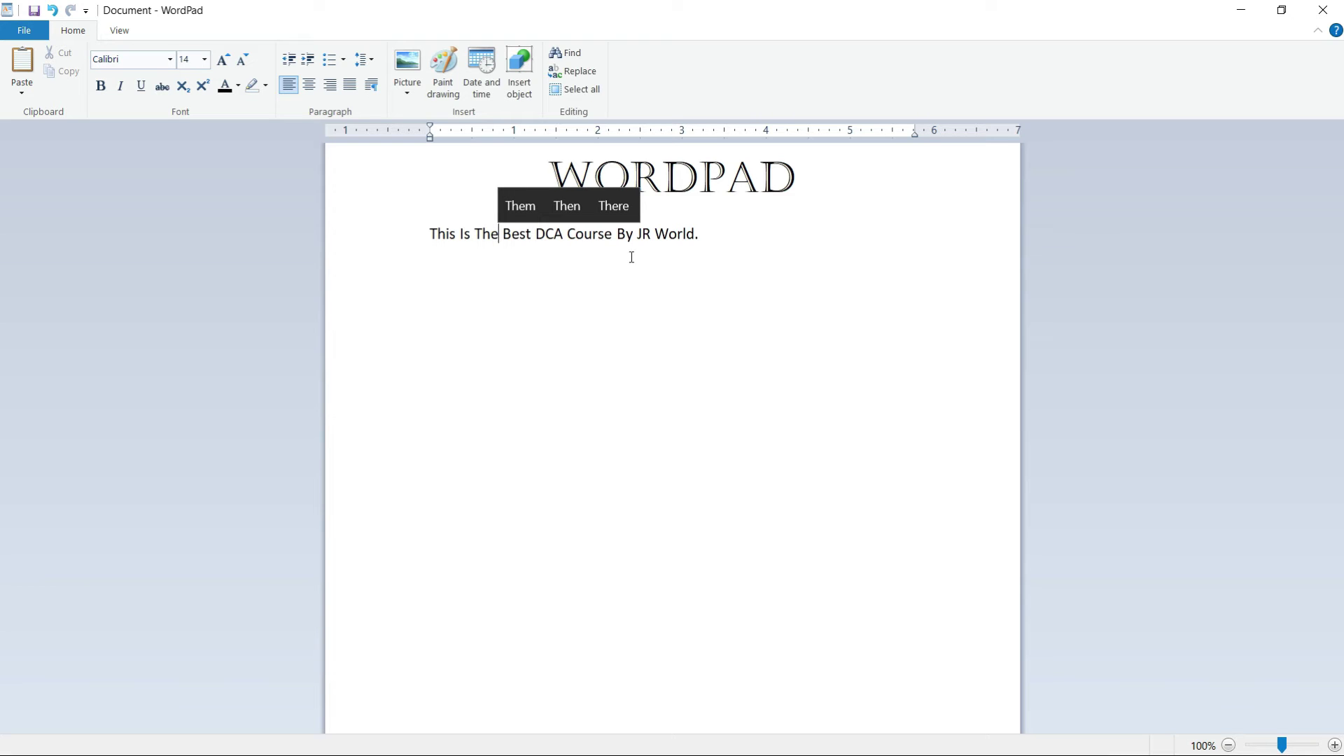
Copy the whole sentence below the title to the clipboard.
click(714, 231)
drag(714, 231, 454, 232)
key(ctrl+c)
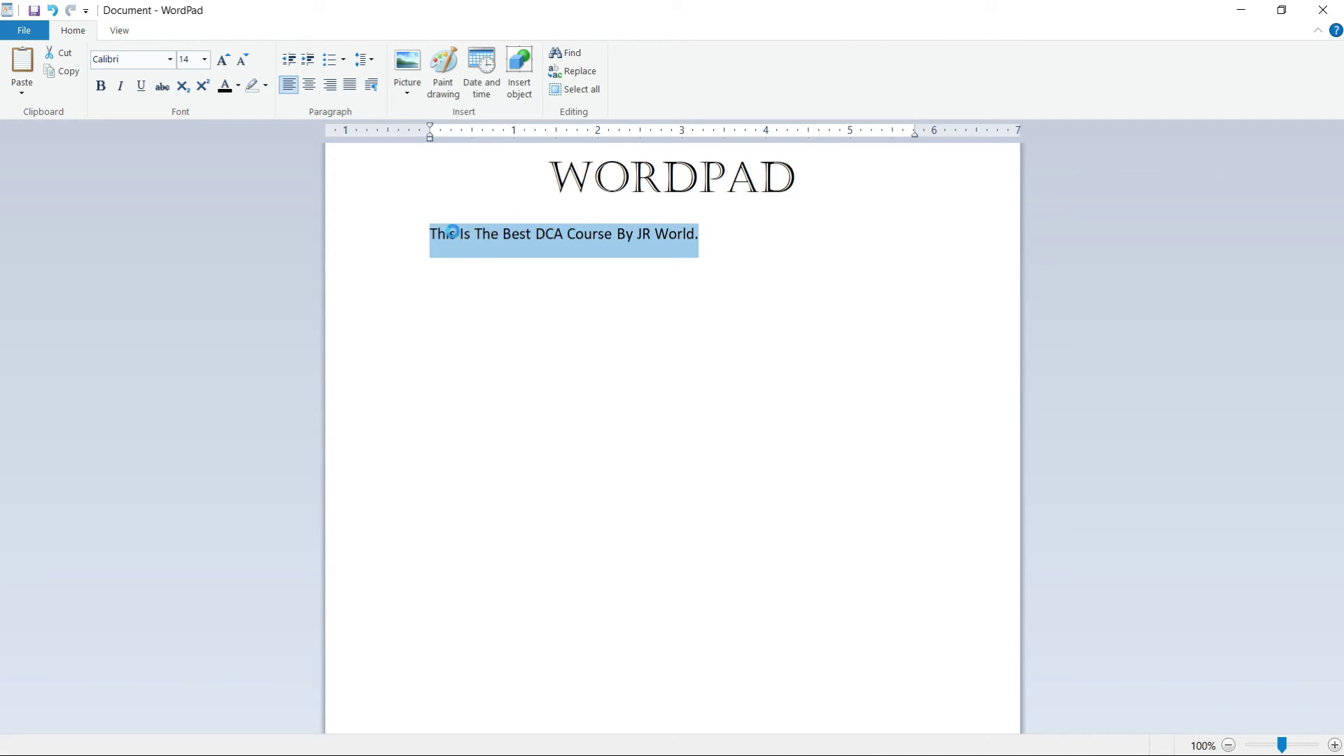
Paste the copied sentence five times after the existing one to build a body paragraph.
click(734, 231)
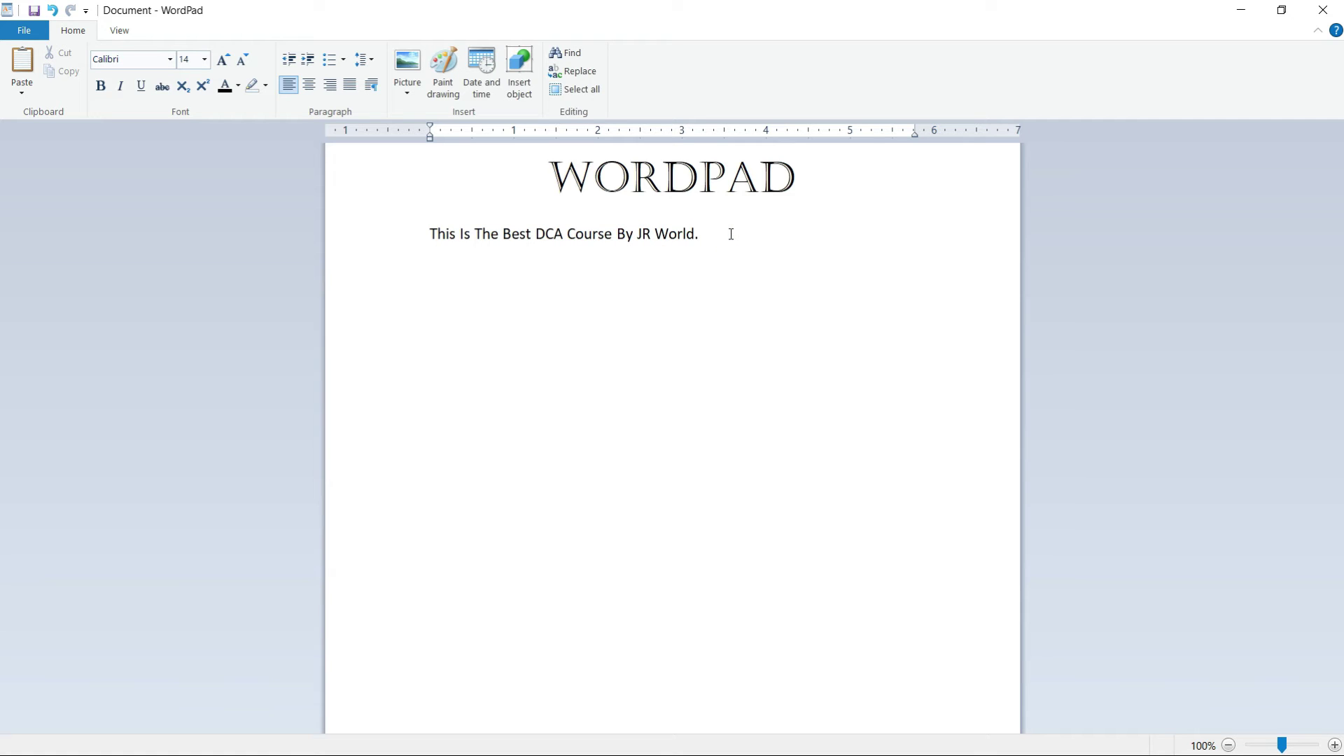
key(ctrl+v)
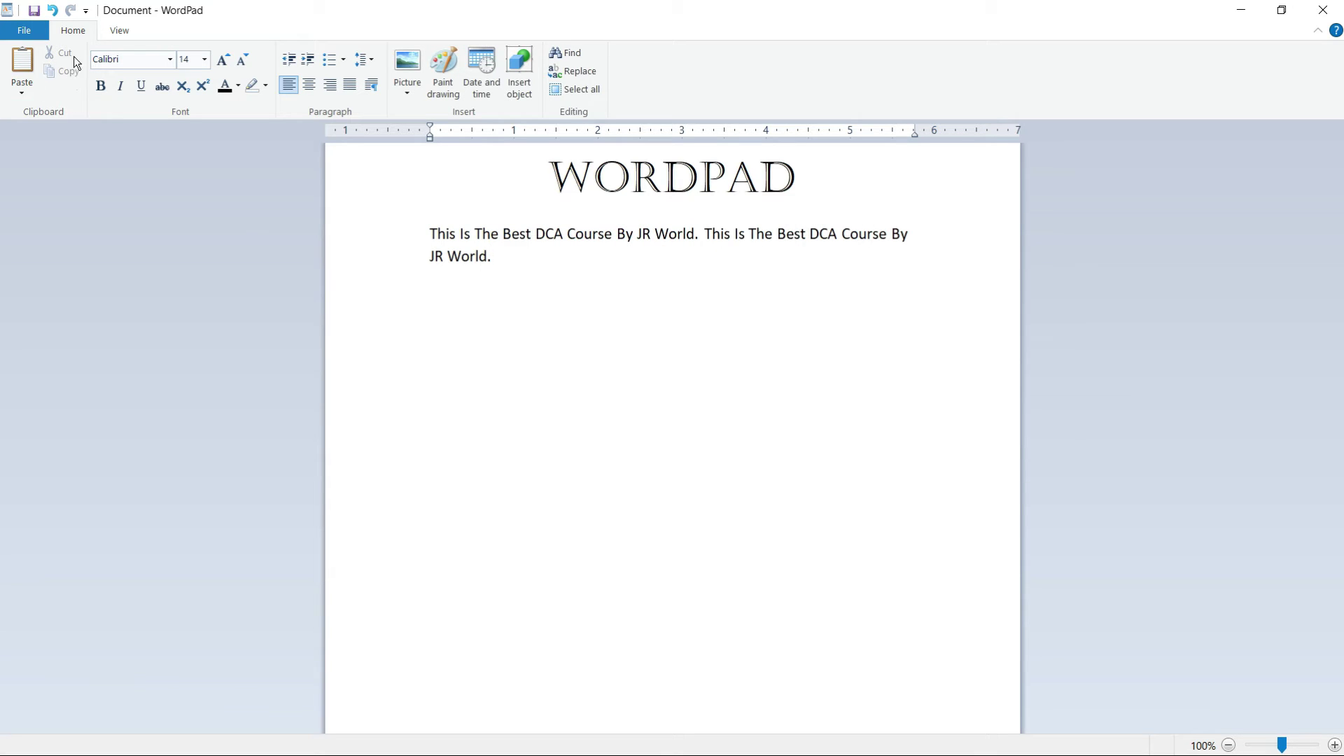
click(521, 250)
key(ctrl+v)
key(ctrl+v)
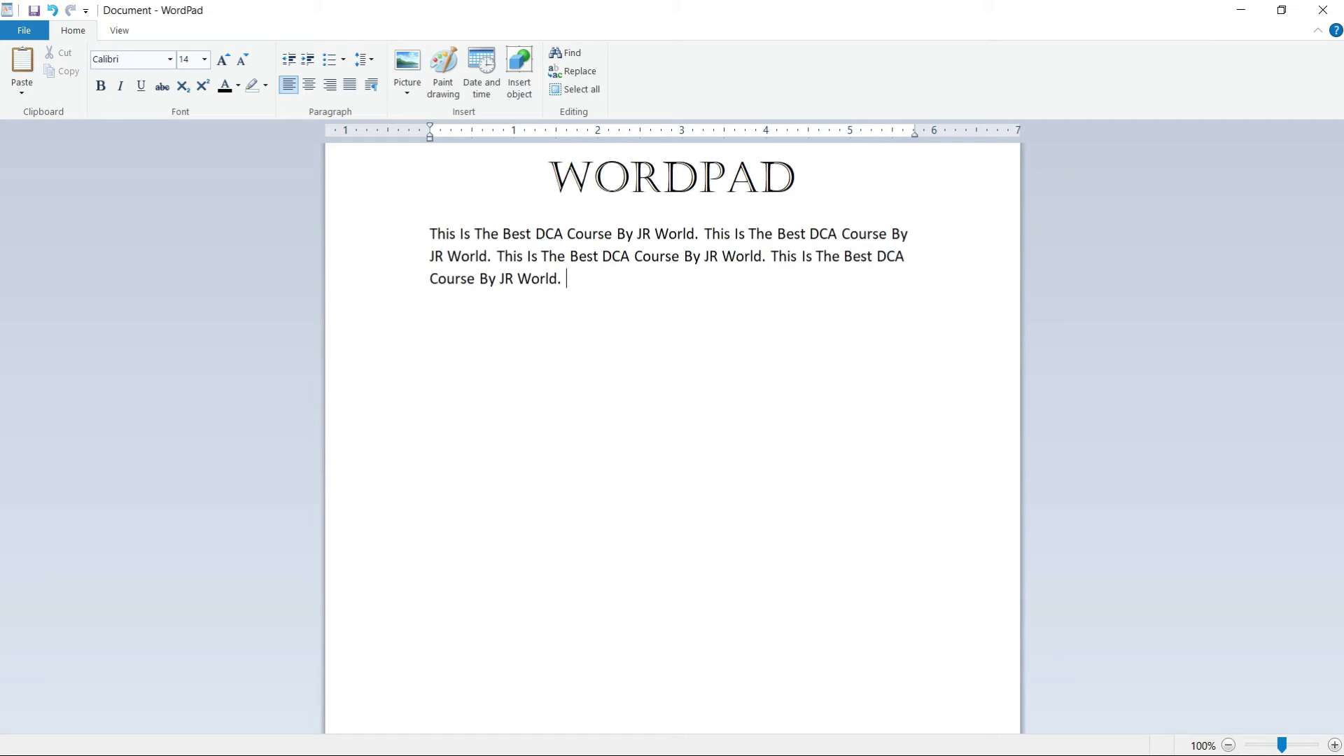
key(ctrl+v)
key(ctrl+v)
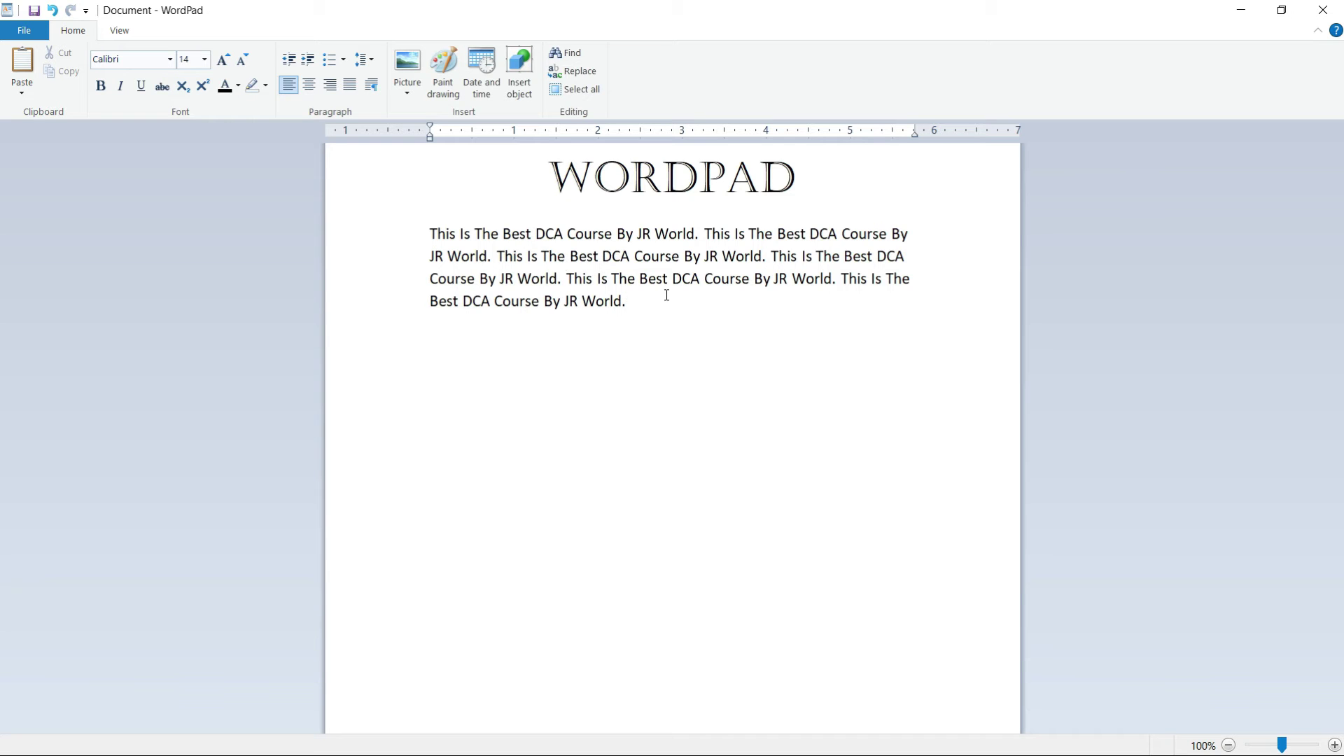
Try centre and right alignment on the whole body paragraph, and settle on justified alignment.
drag(627, 301, 429, 234)
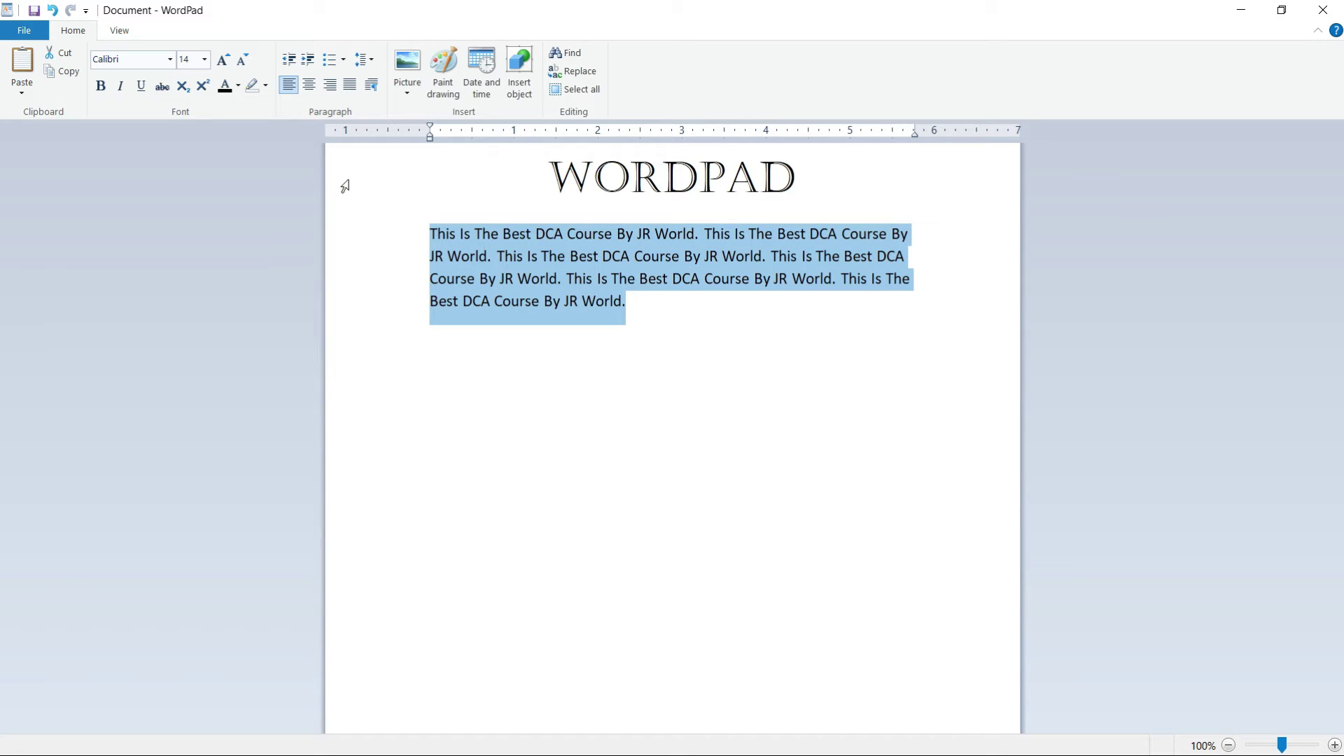
click(309, 86)
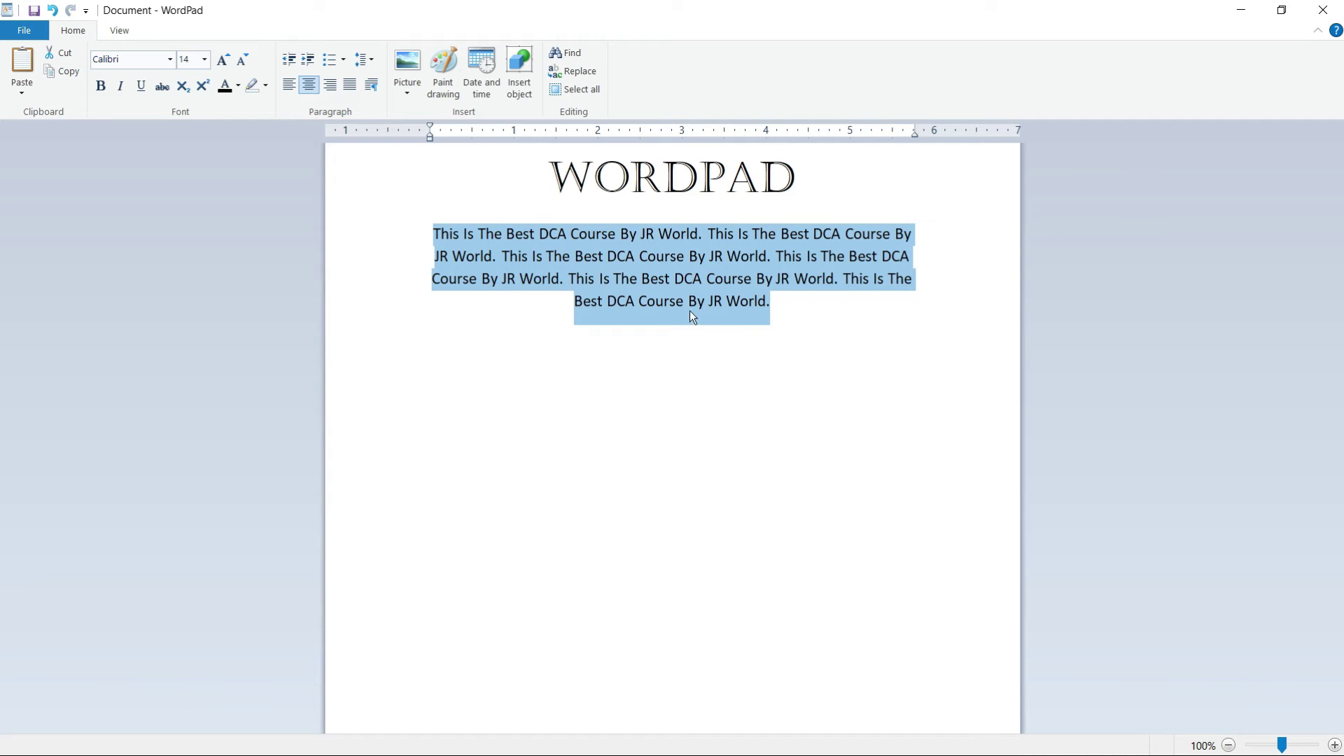
click(325, 88)
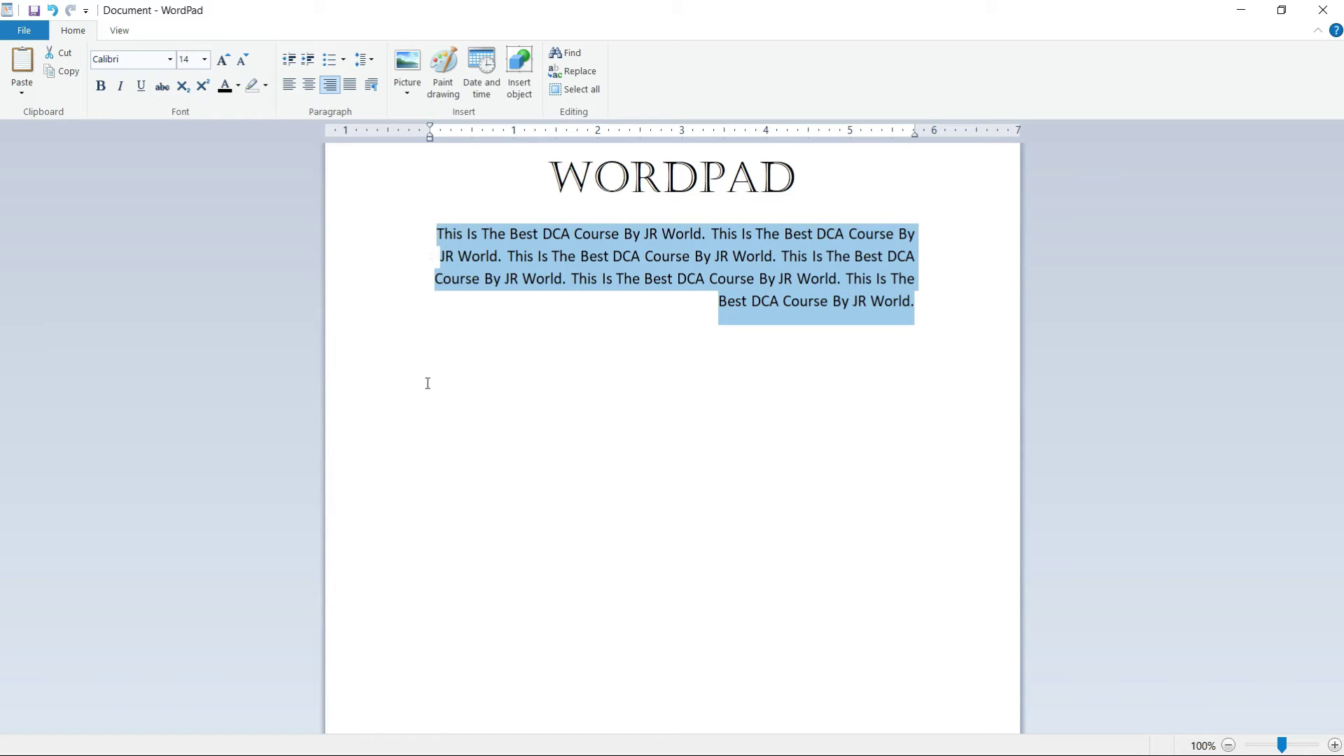
click(349, 86)
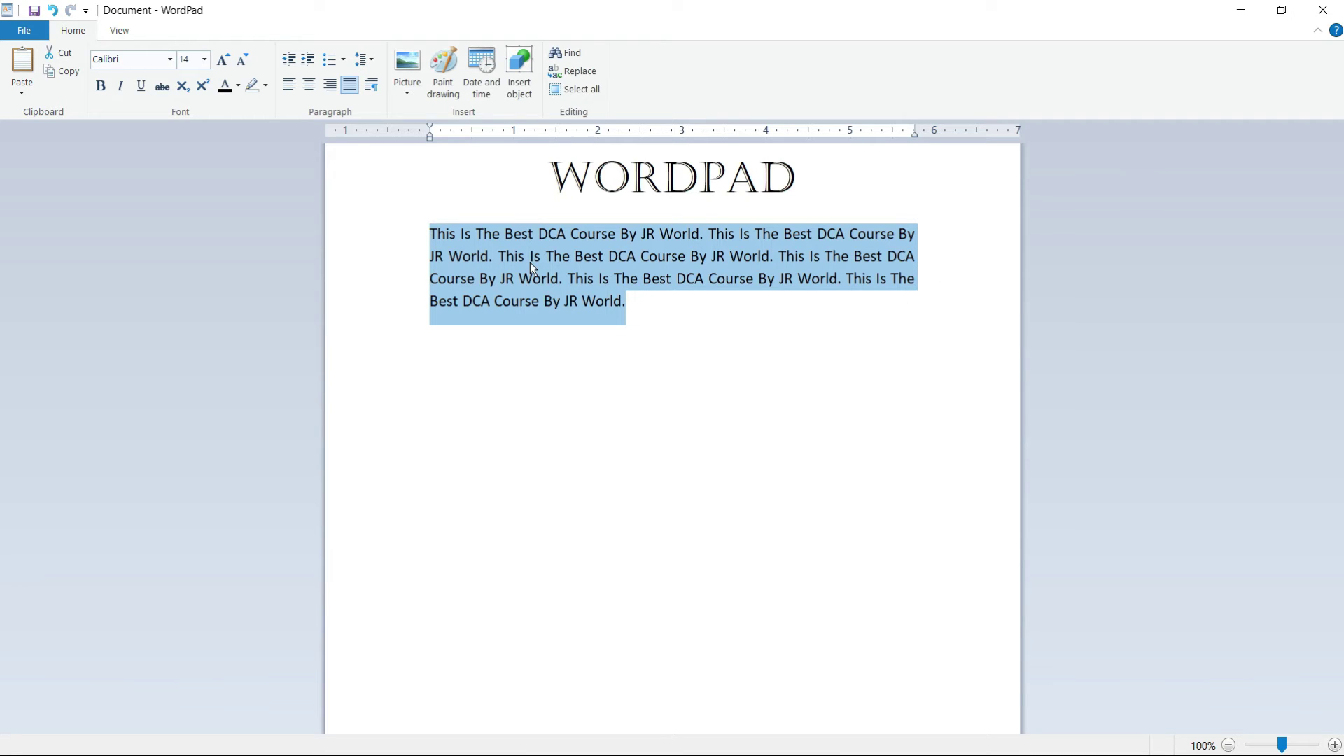
Examine the indentation, line spacing and alignment choices in the paragraph settings without changing them.
click(375, 87)
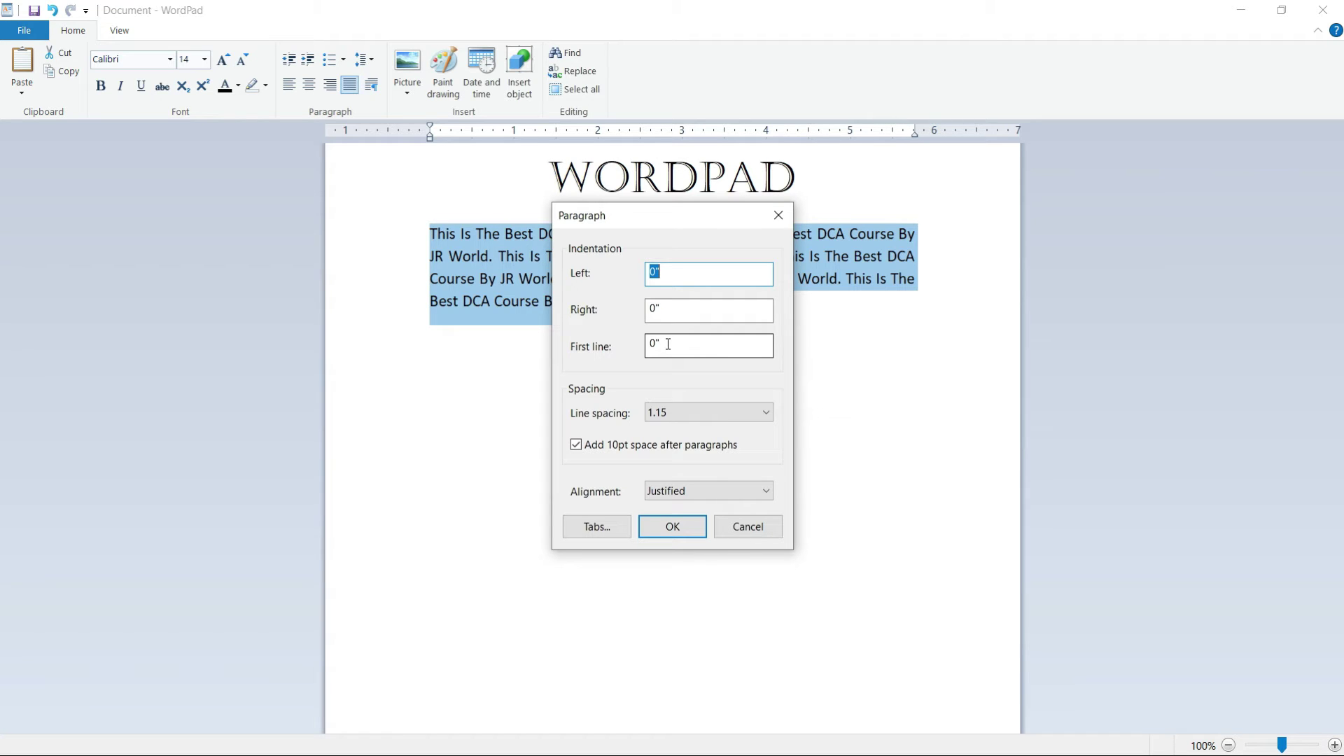
click(682, 412)
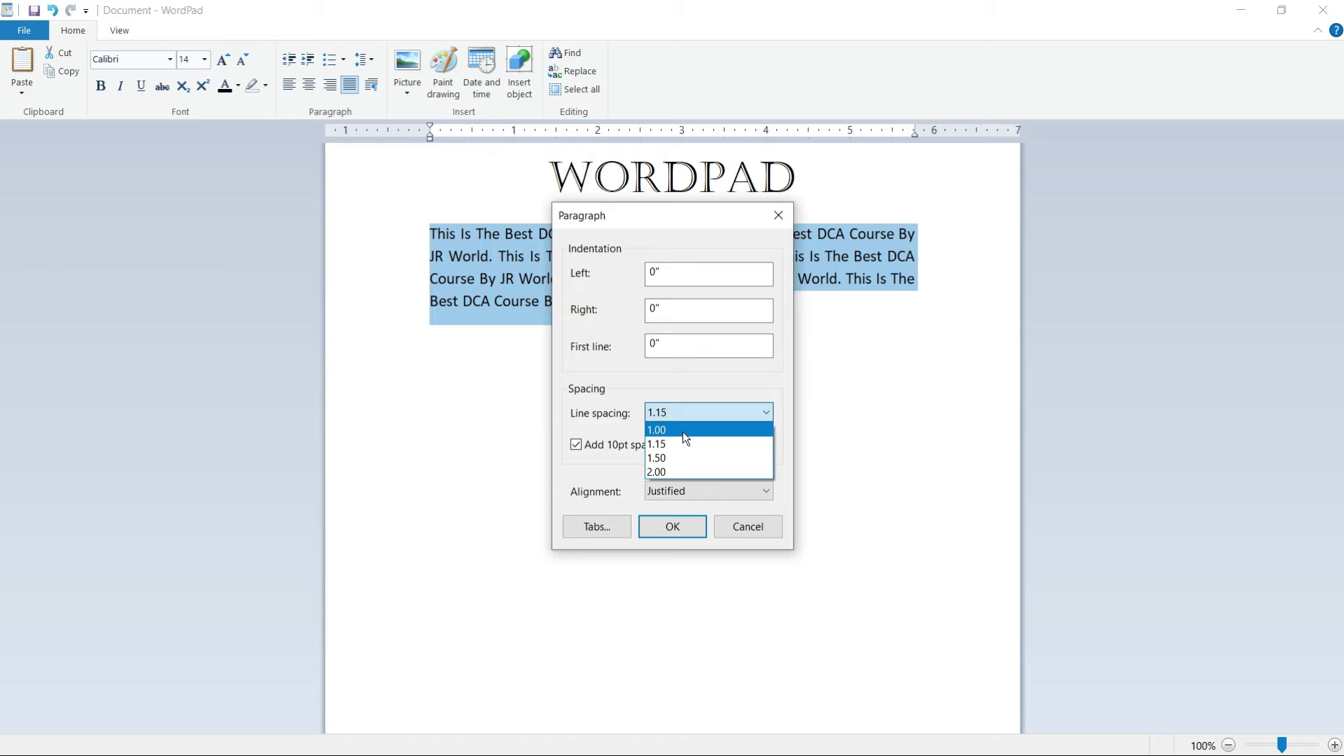
click(686, 529)
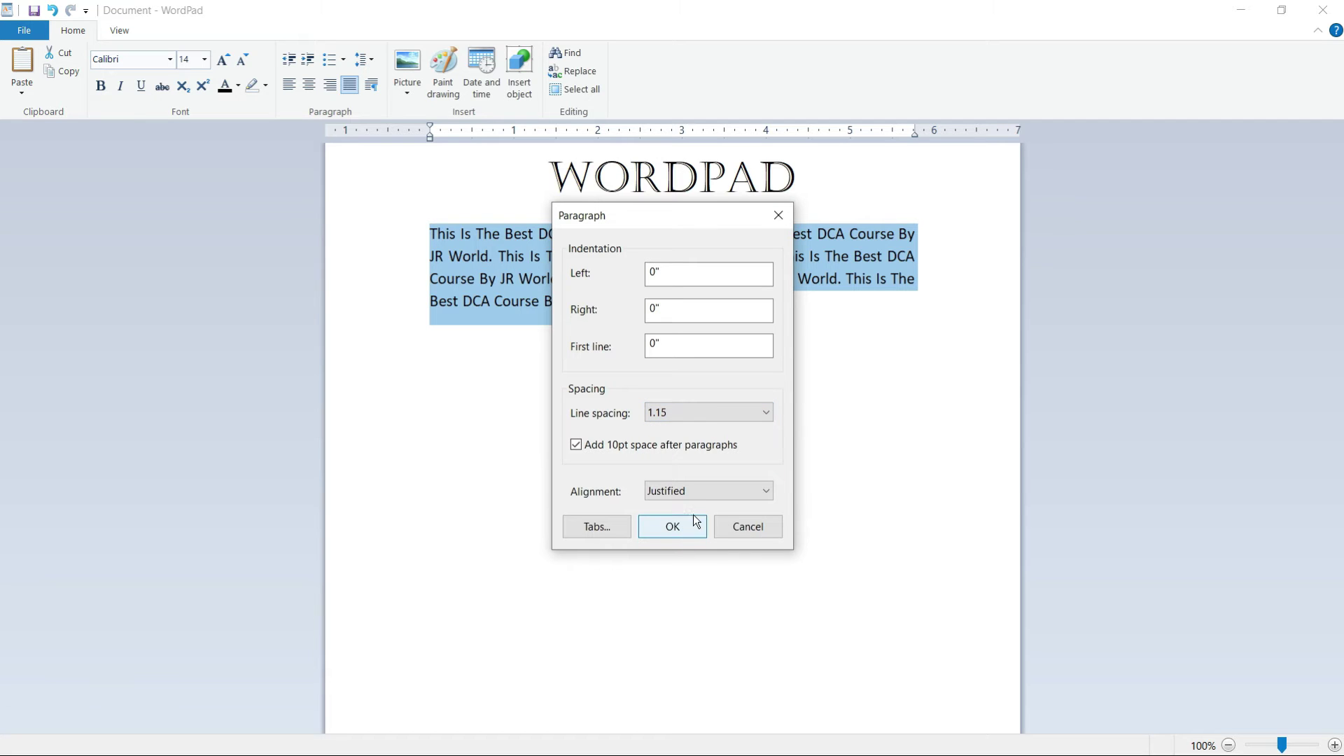
click(707, 492)
click(707, 491)
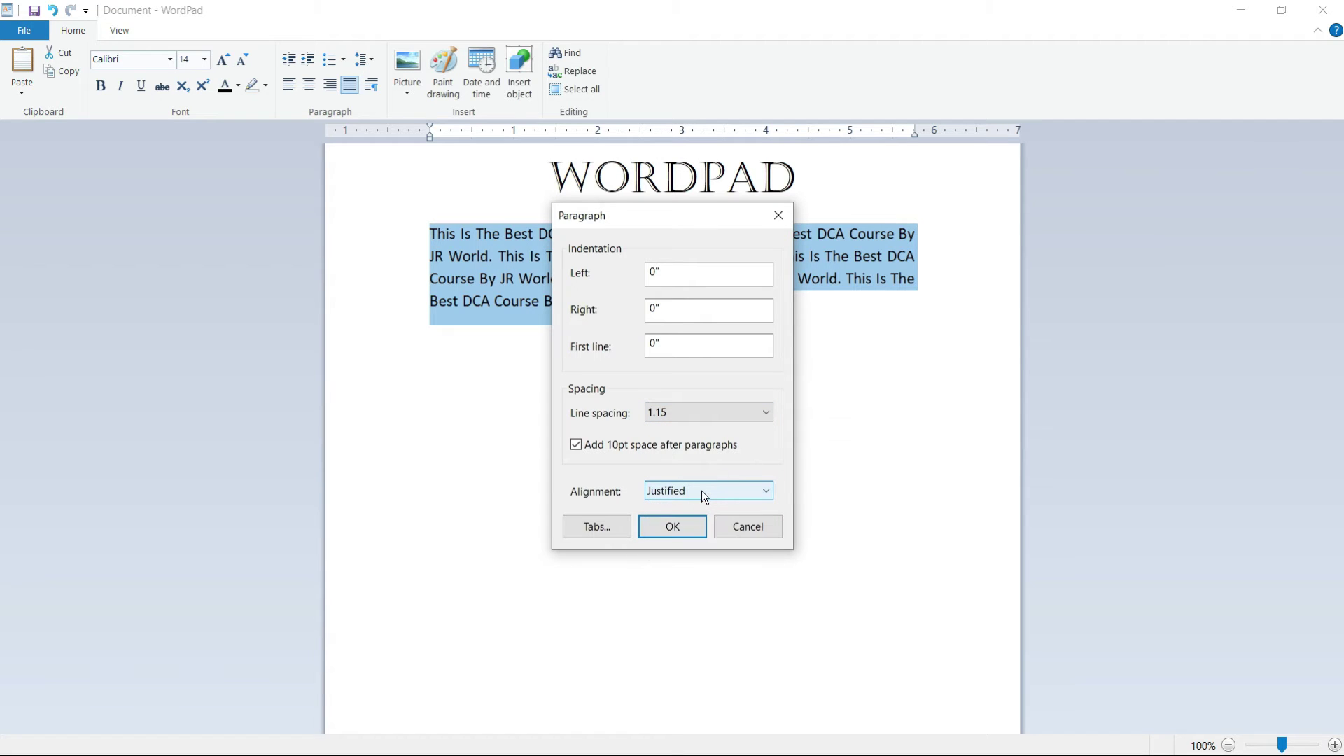
click(777, 217)
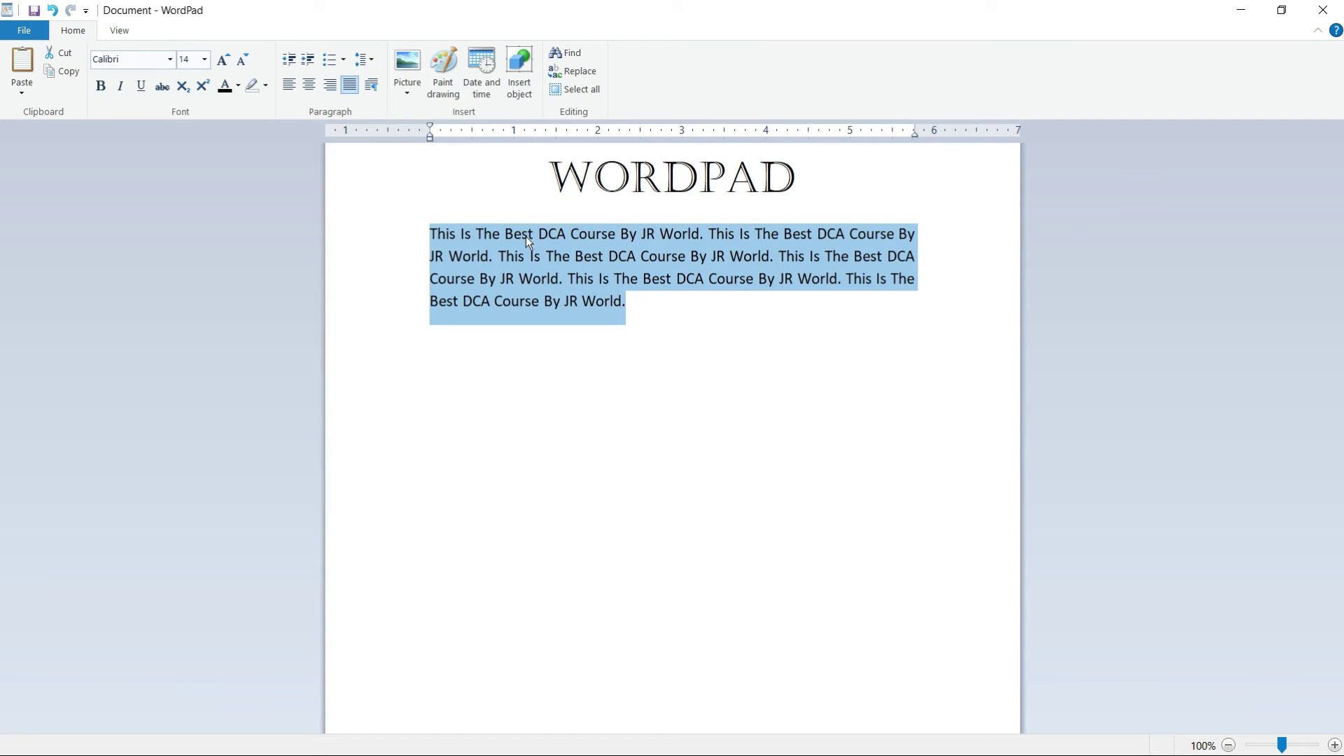
Try line spacings of 1.5 and 2 on the body paragraph, and settle on 1.0.
click(378, 64)
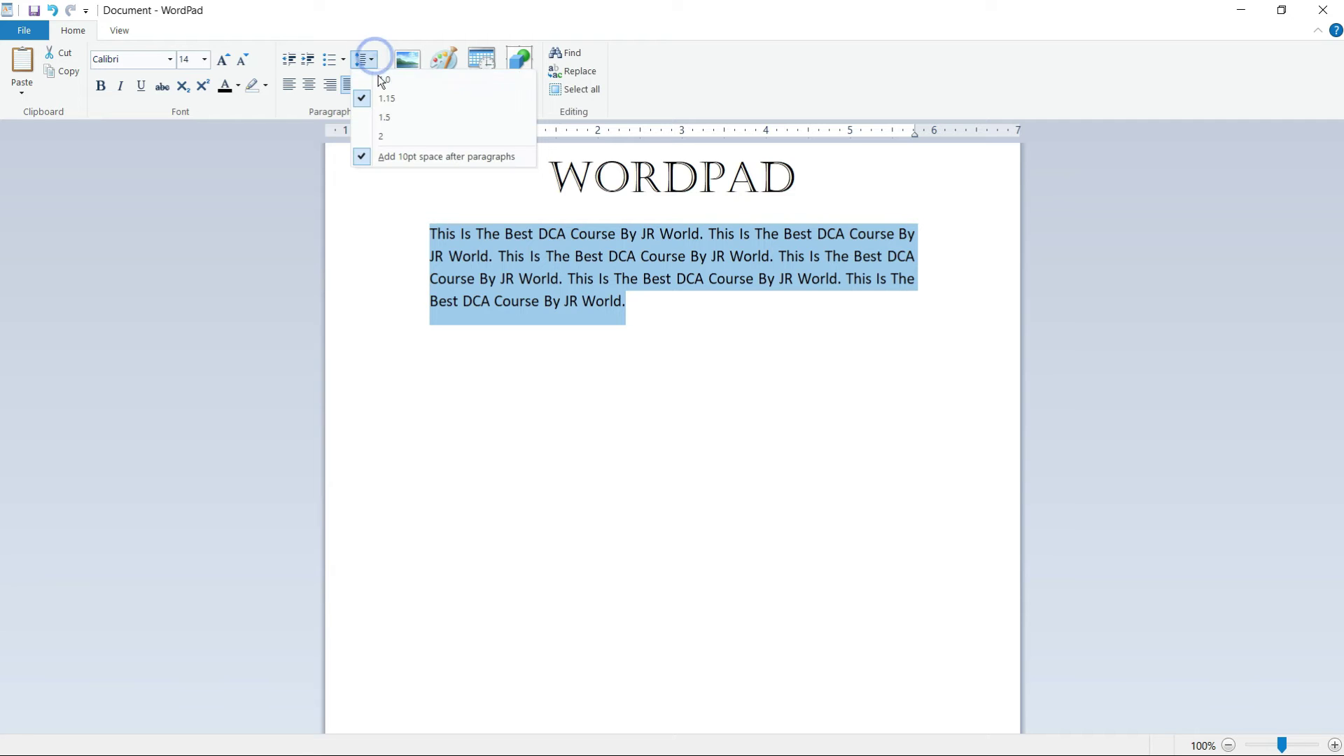
click(381, 115)
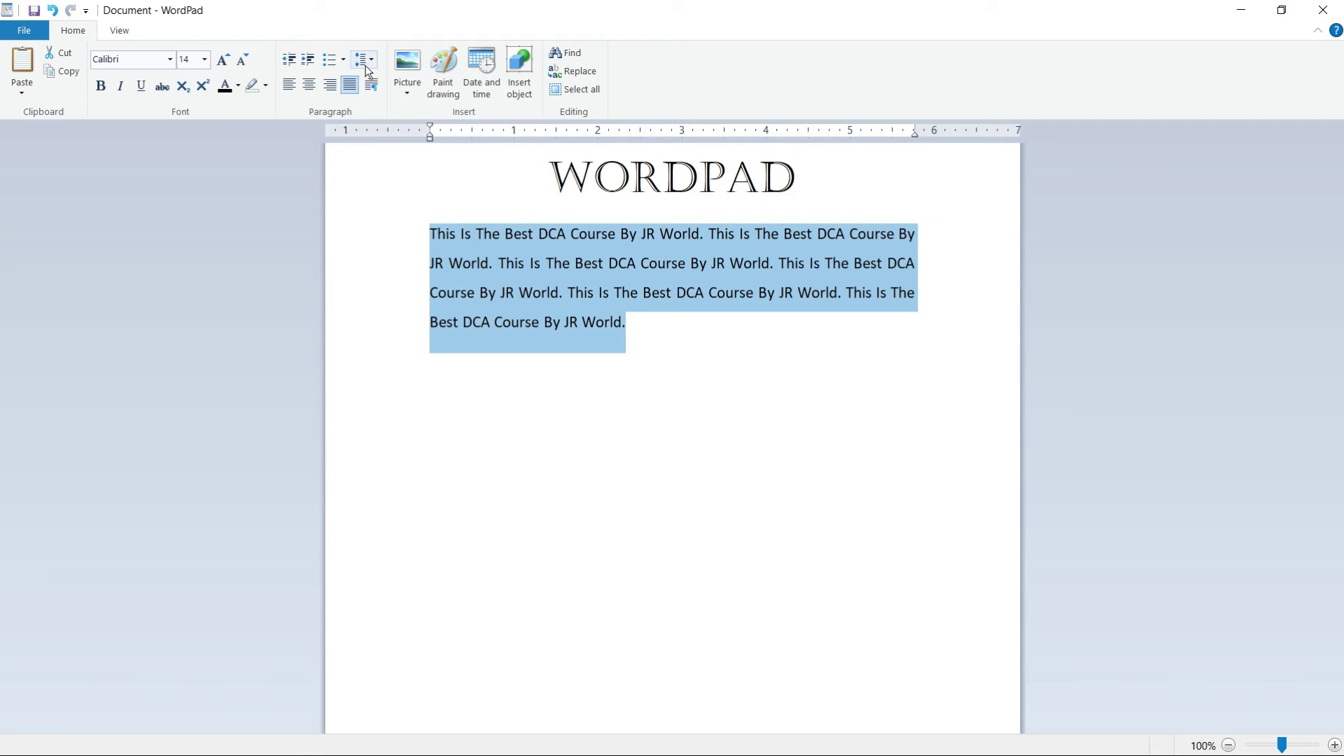
click(365, 60)
click(372, 133)
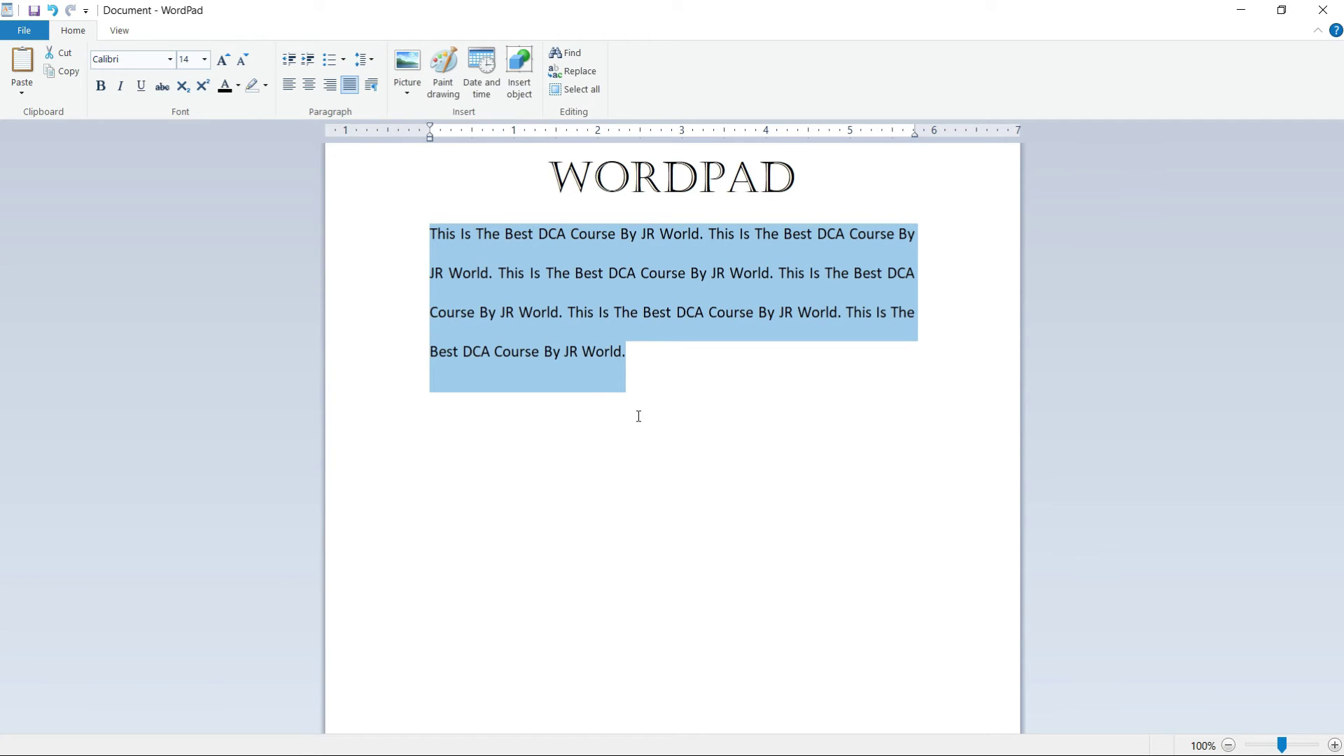
click(365, 60)
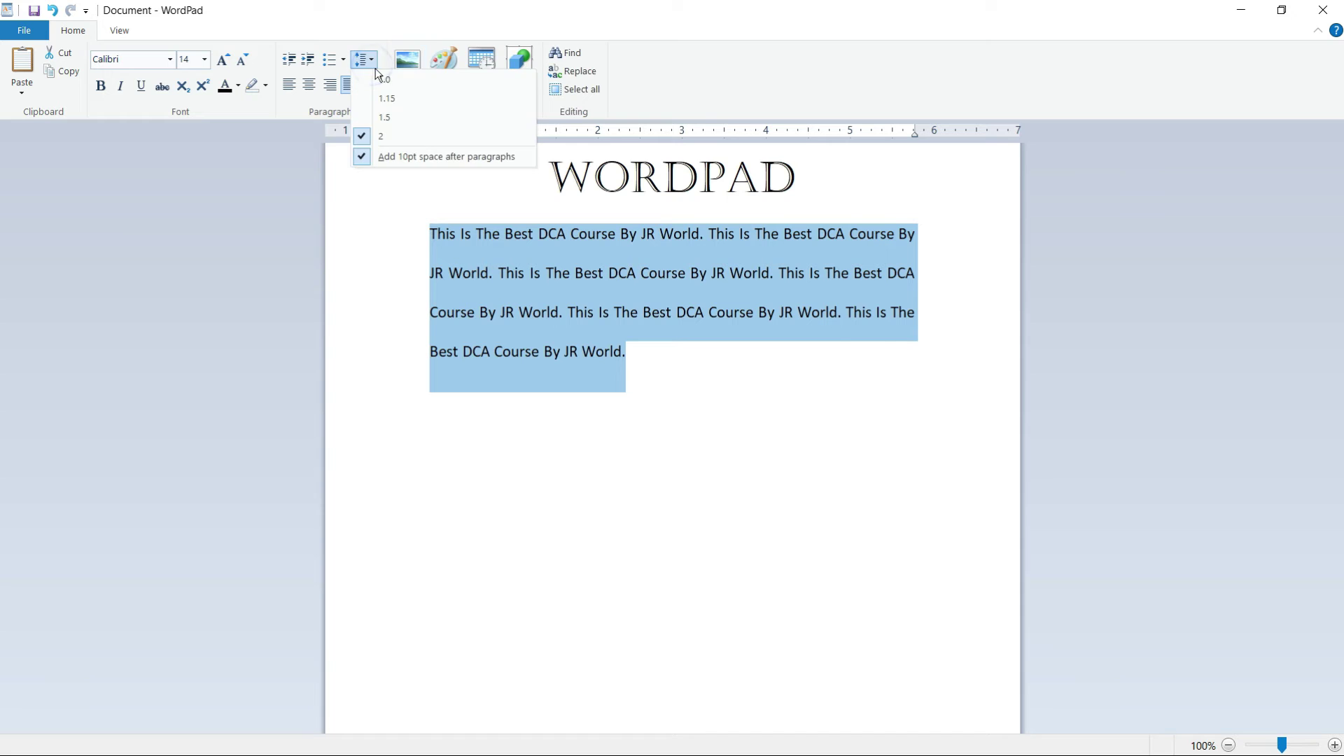
click(387, 80)
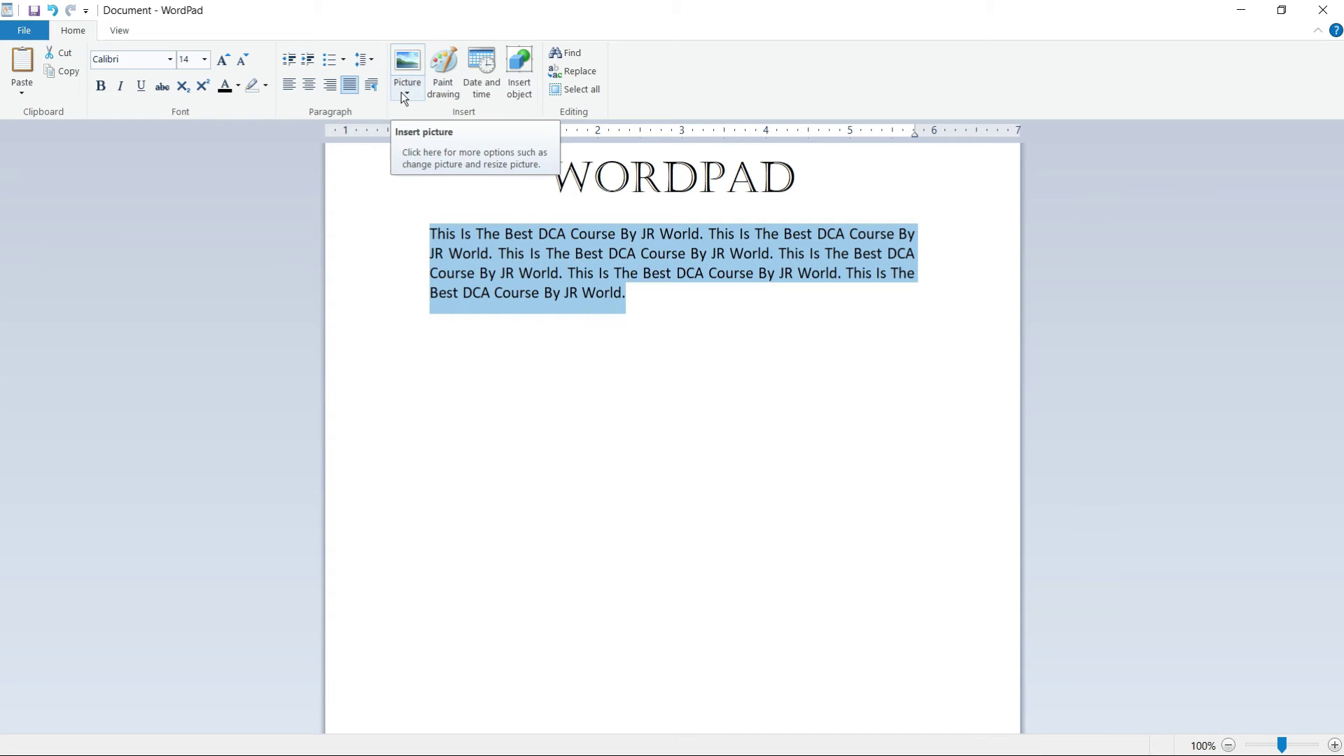
Try increasing the whole body paragraph's indent several levels, and decrease it back to the left margin.
click(352, 215)
click(612, 294)
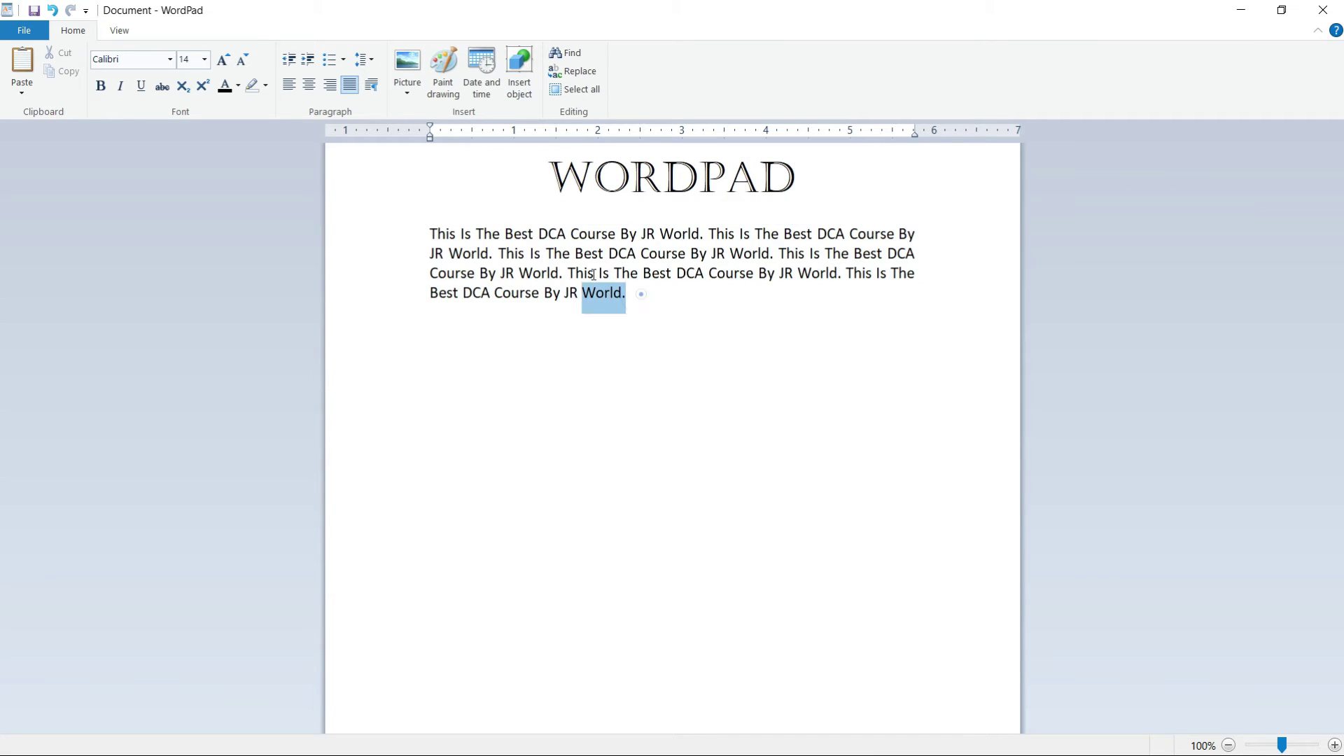
triple_click(640, 294)
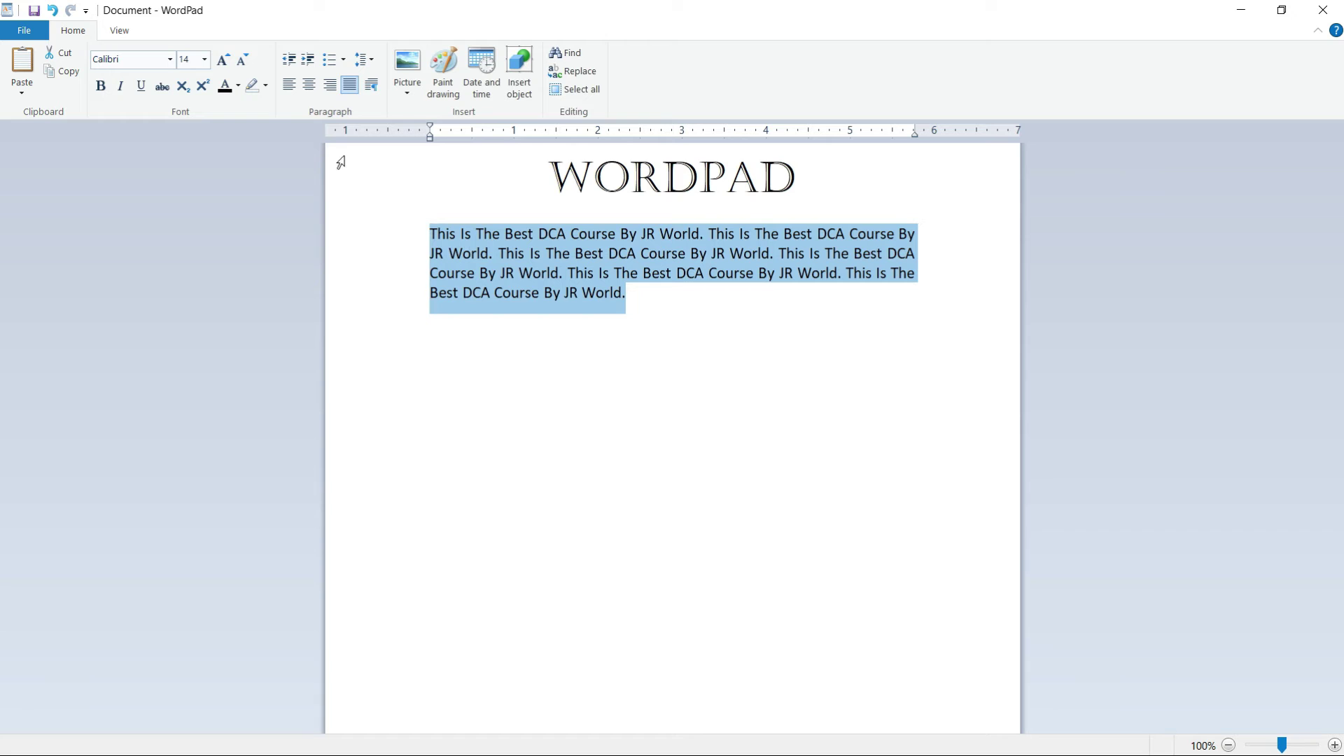
click(310, 61)
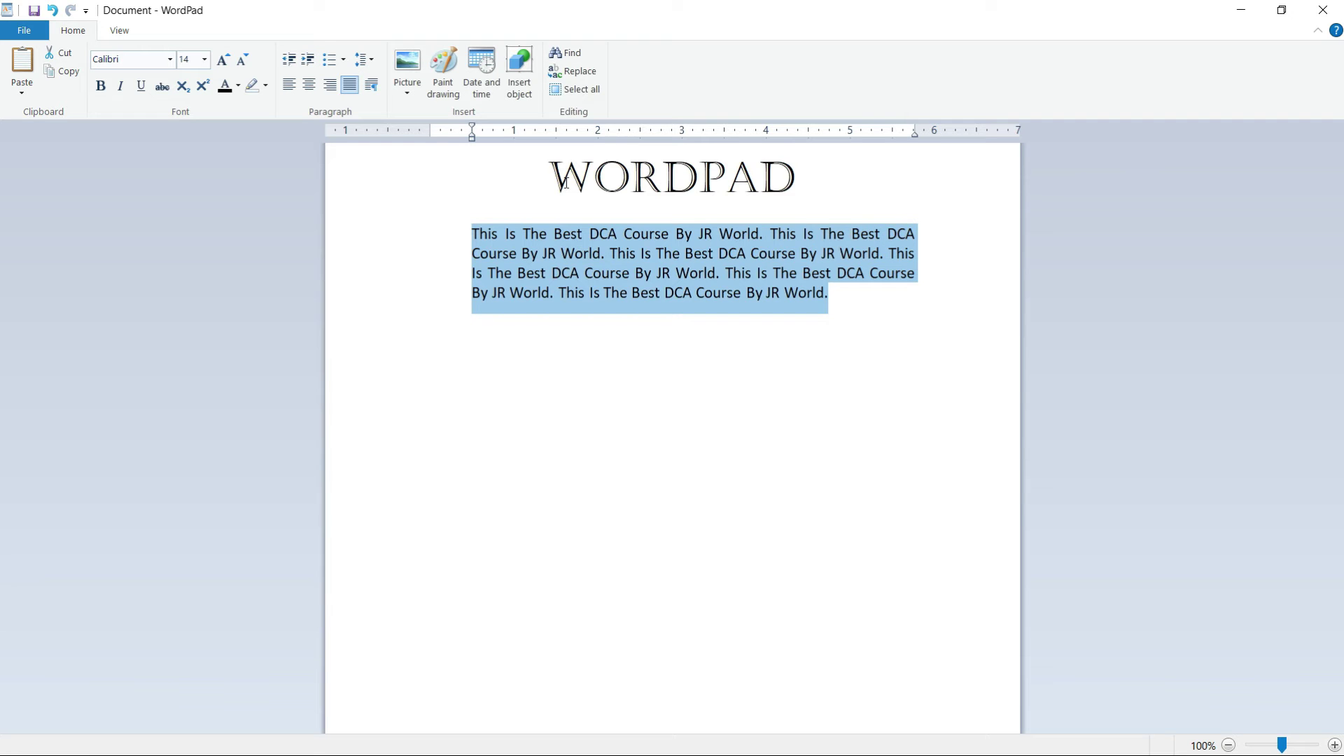
click(309, 60)
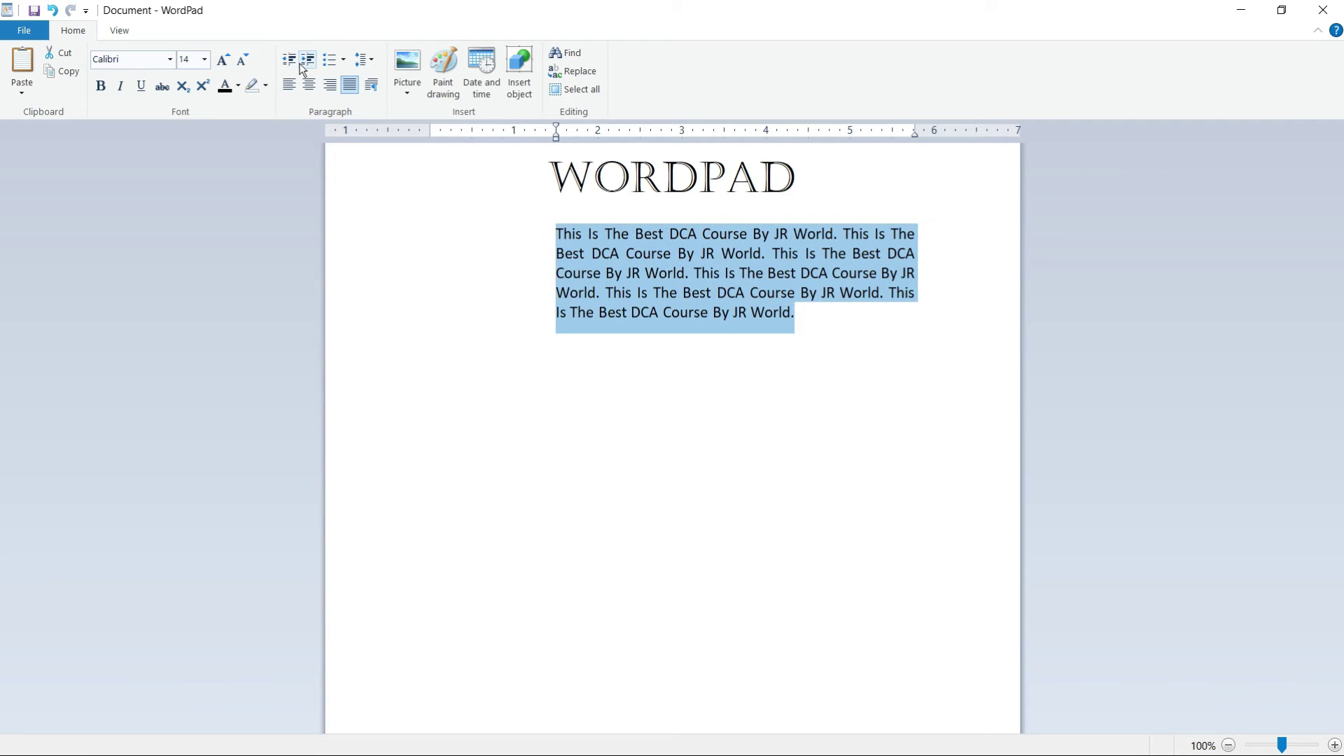
click(291, 62)
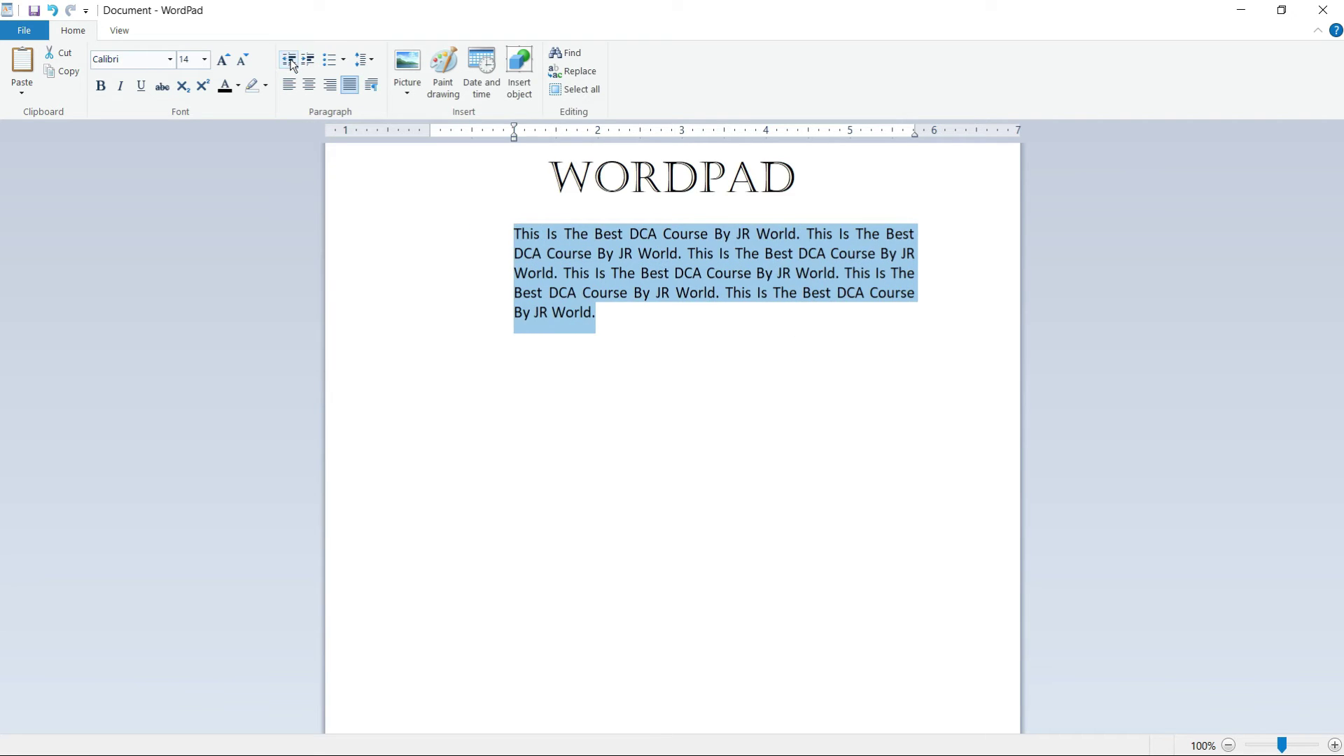
click(291, 62)
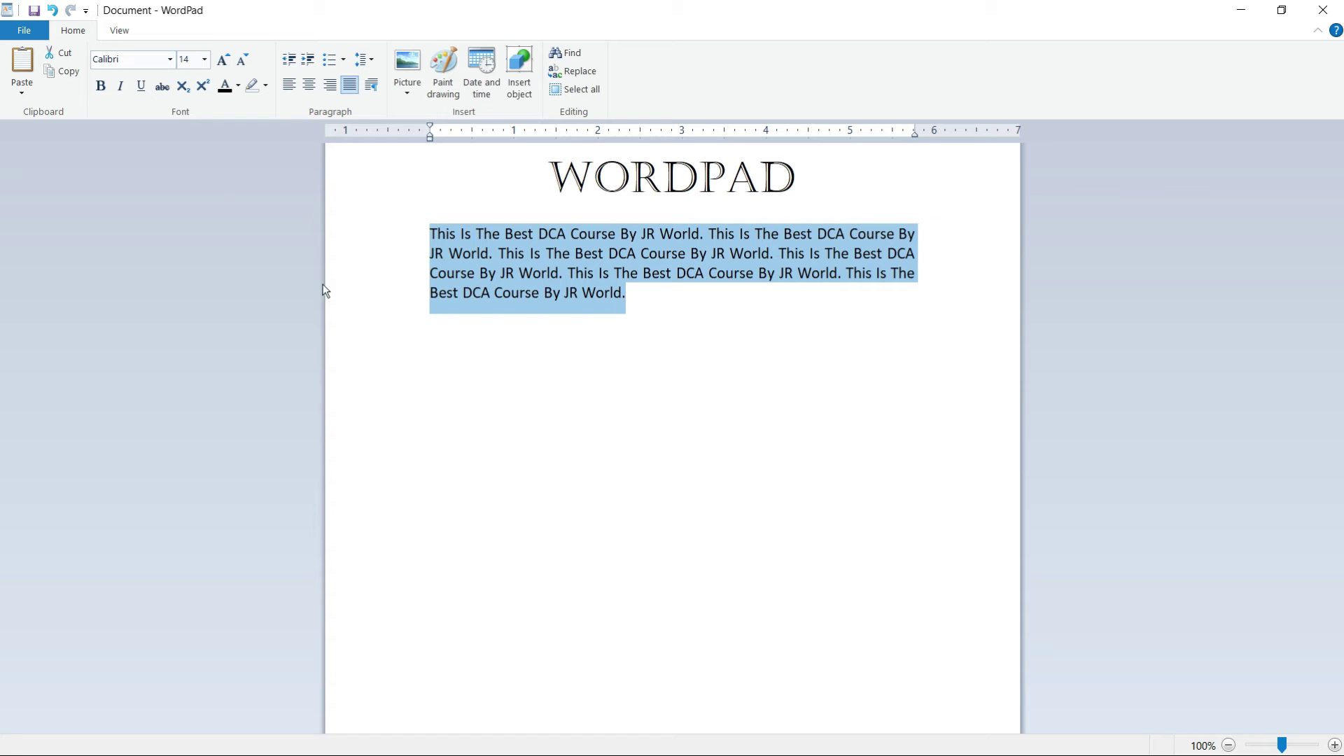
Try bold, italic and underline in turn on the body paragraph, turning each one off again.
click(102, 87)
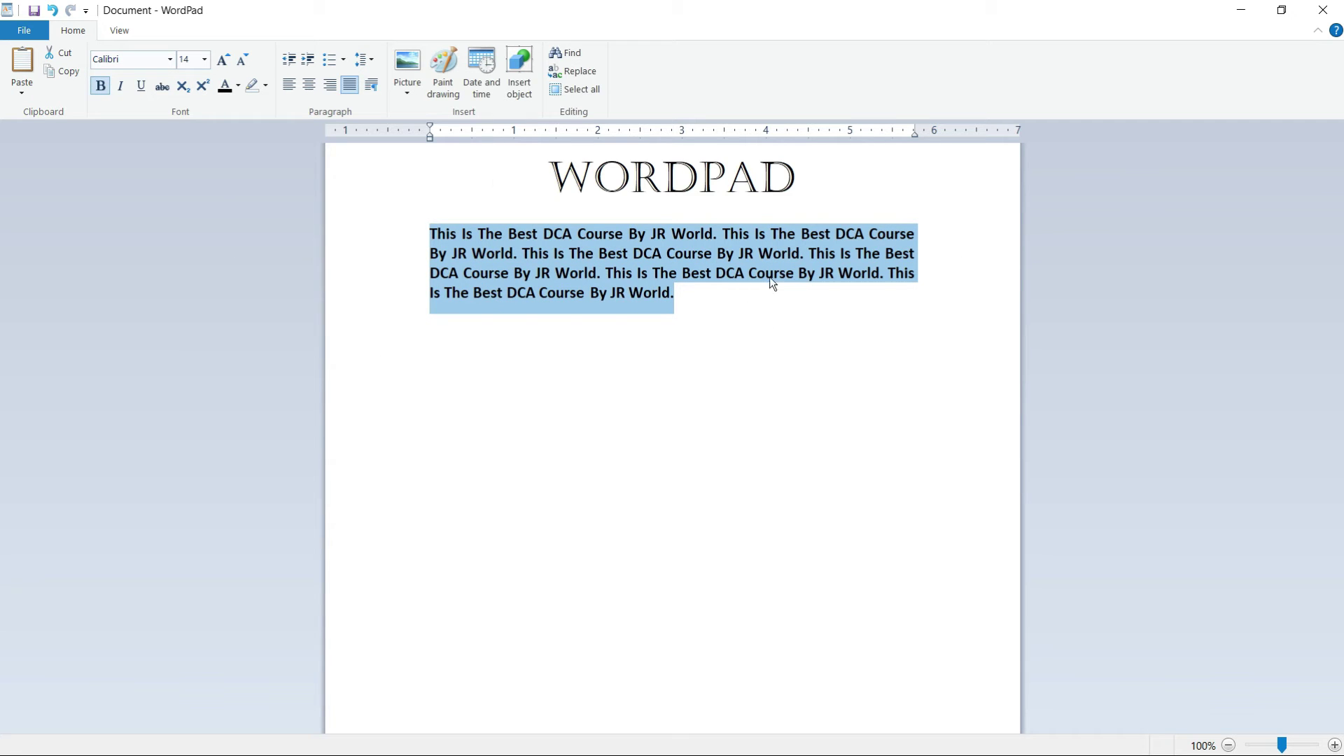
click(108, 85)
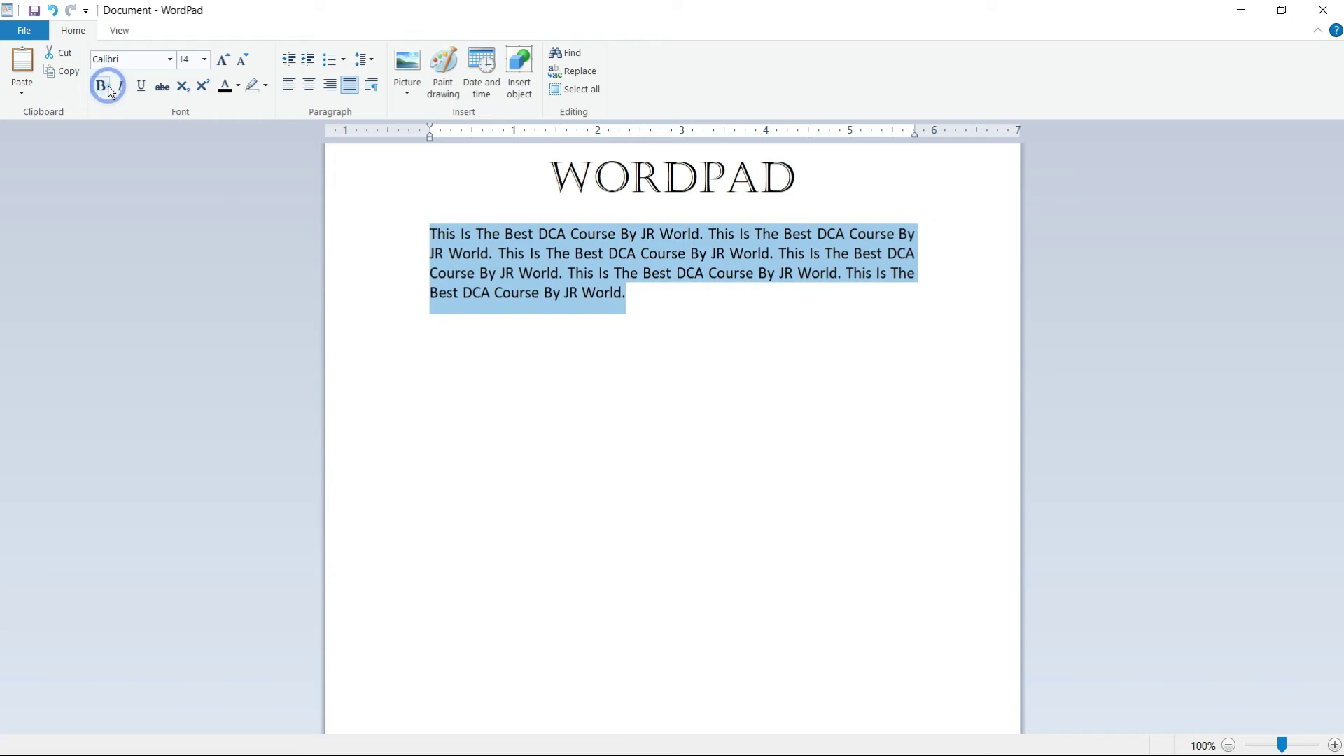
click(120, 87)
click(121, 86)
click(135, 89)
click(136, 89)
Underline the title WORDPAD.
double_click(567, 174)
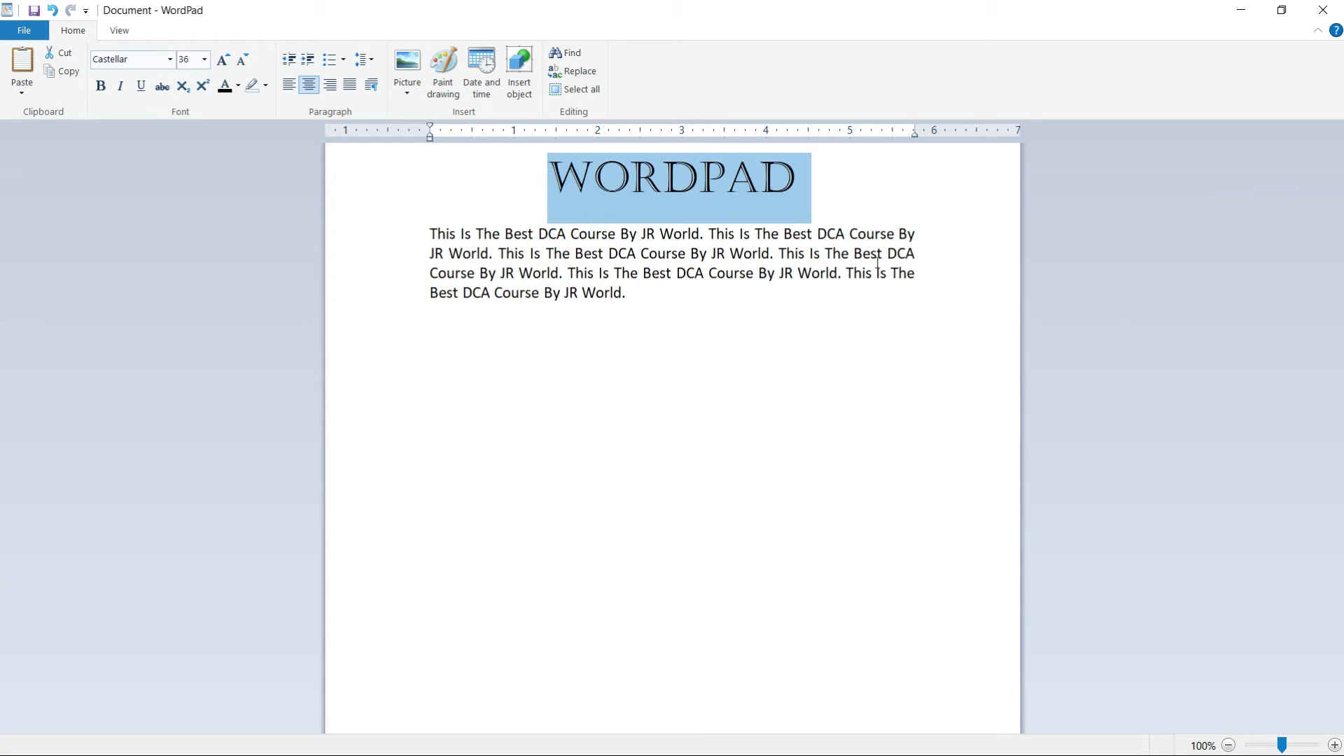
double_click(677, 170)
click(139, 85)
Write "Rs 200" on a new line below the body paragraph and strike it through.
click(588, 344)
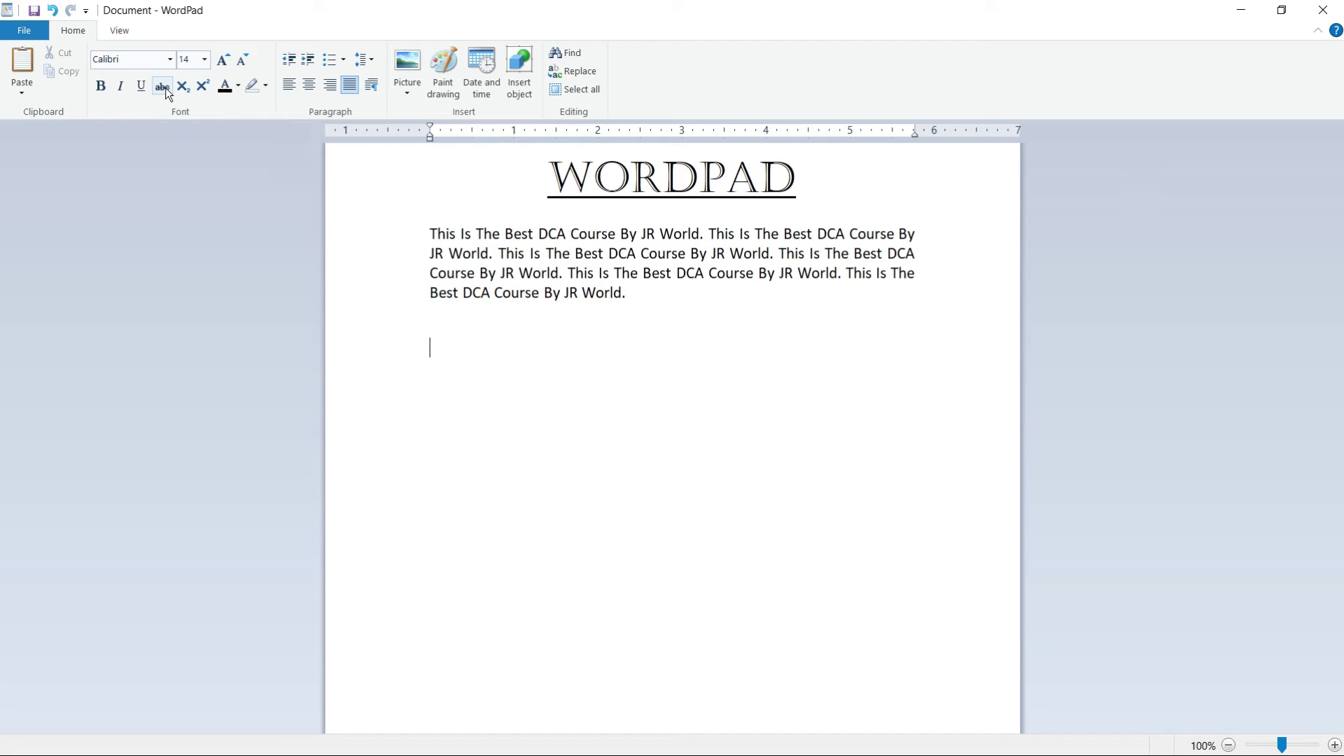
key(BackSpace)
text(Rs)
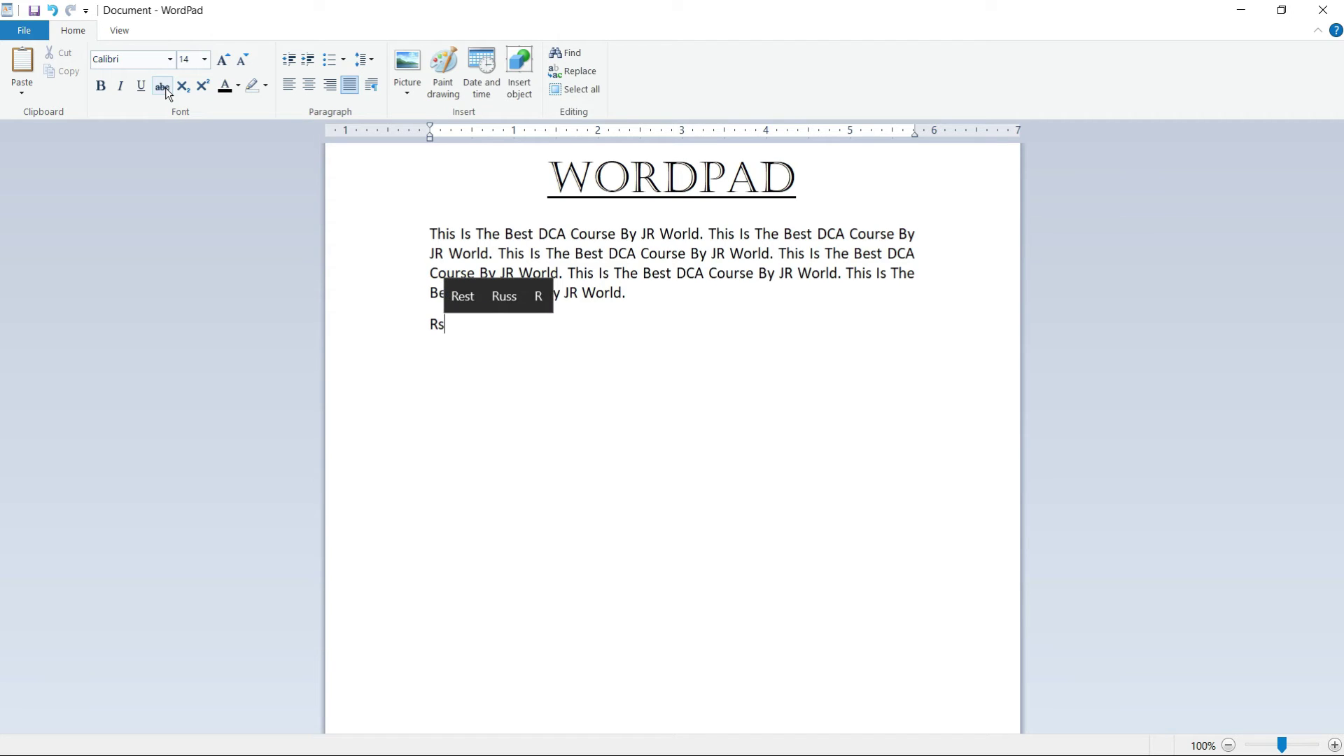
text( 200)
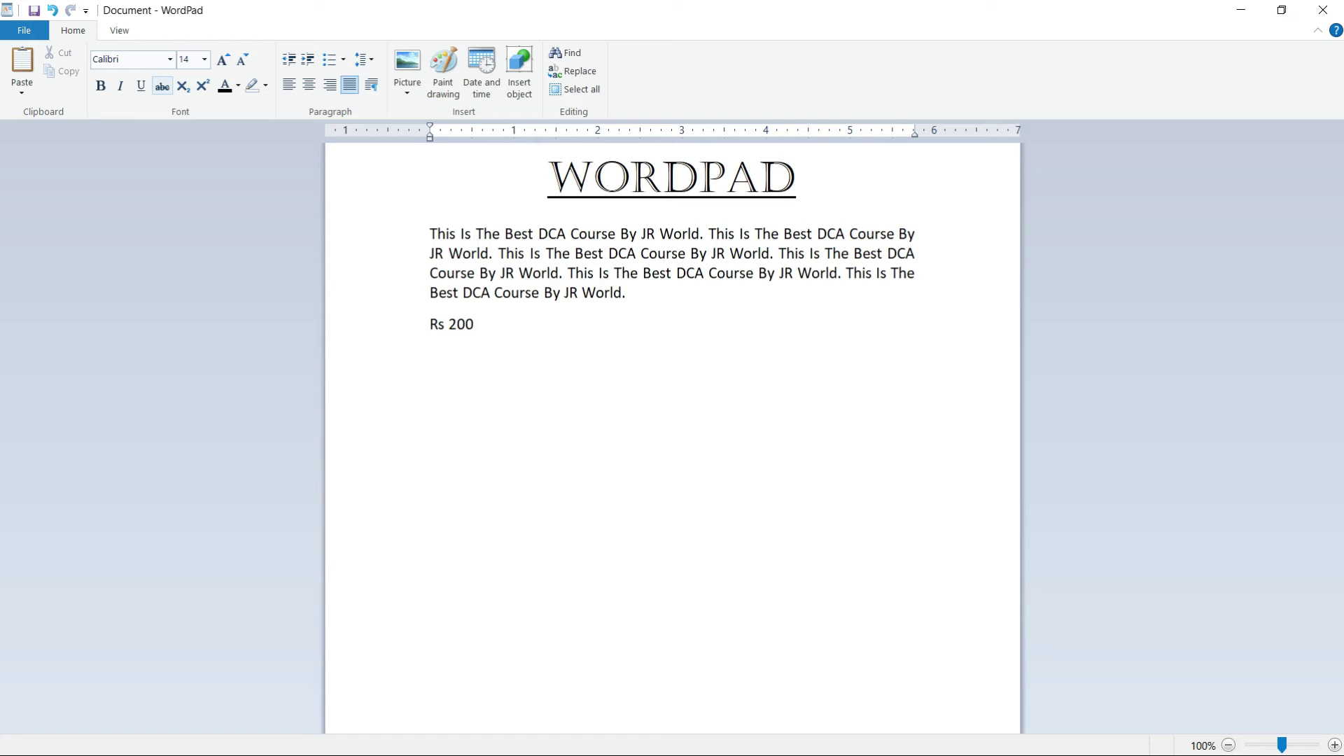
drag(474, 324, 430, 324)
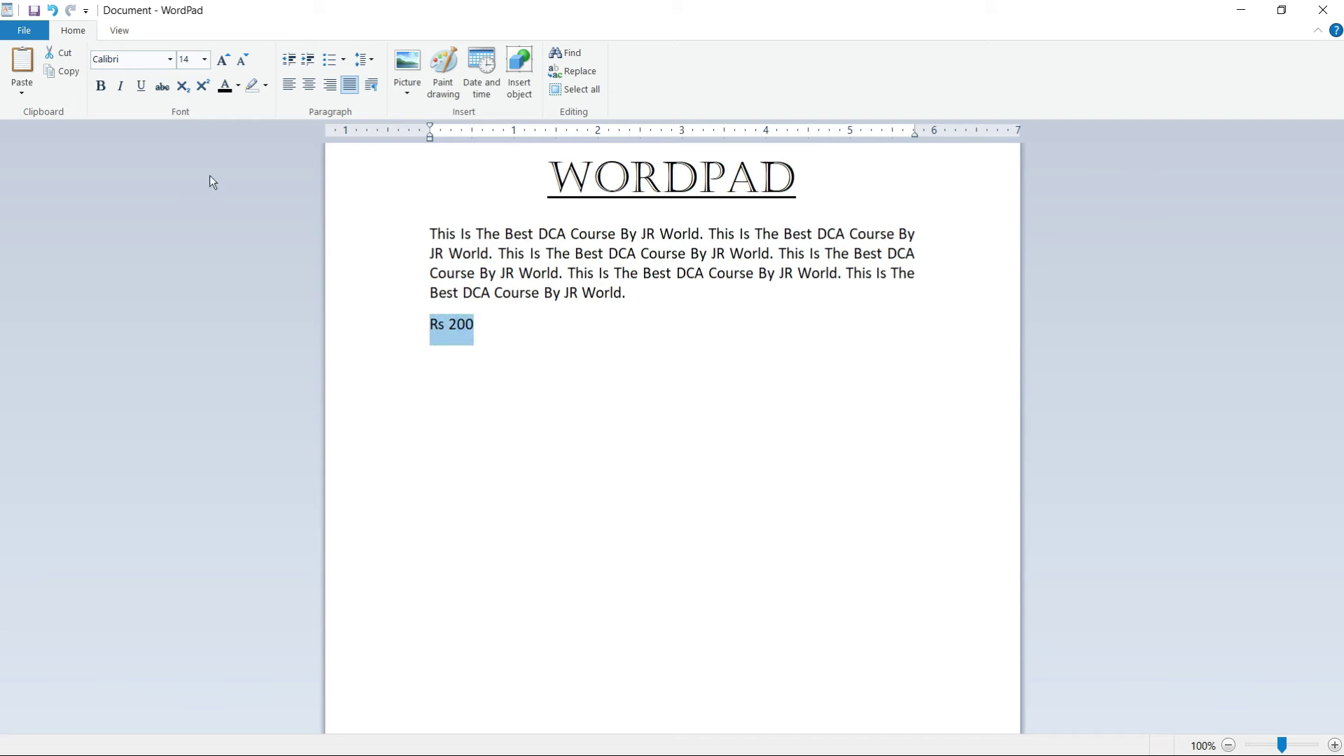
click(163, 88)
Write "Rs 150" on a new line below the struck-through Rs 200 and remove the strikethrough from it.
click(493, 330)
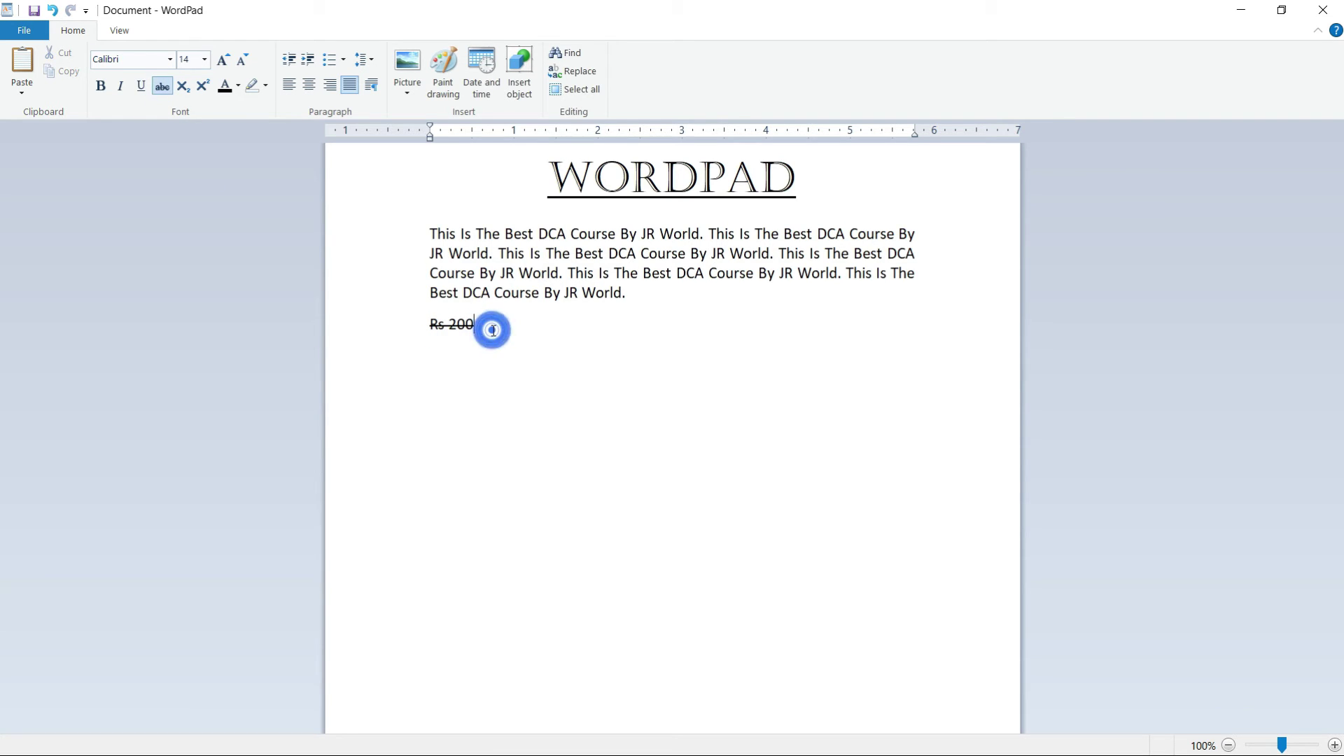
text(Rs)
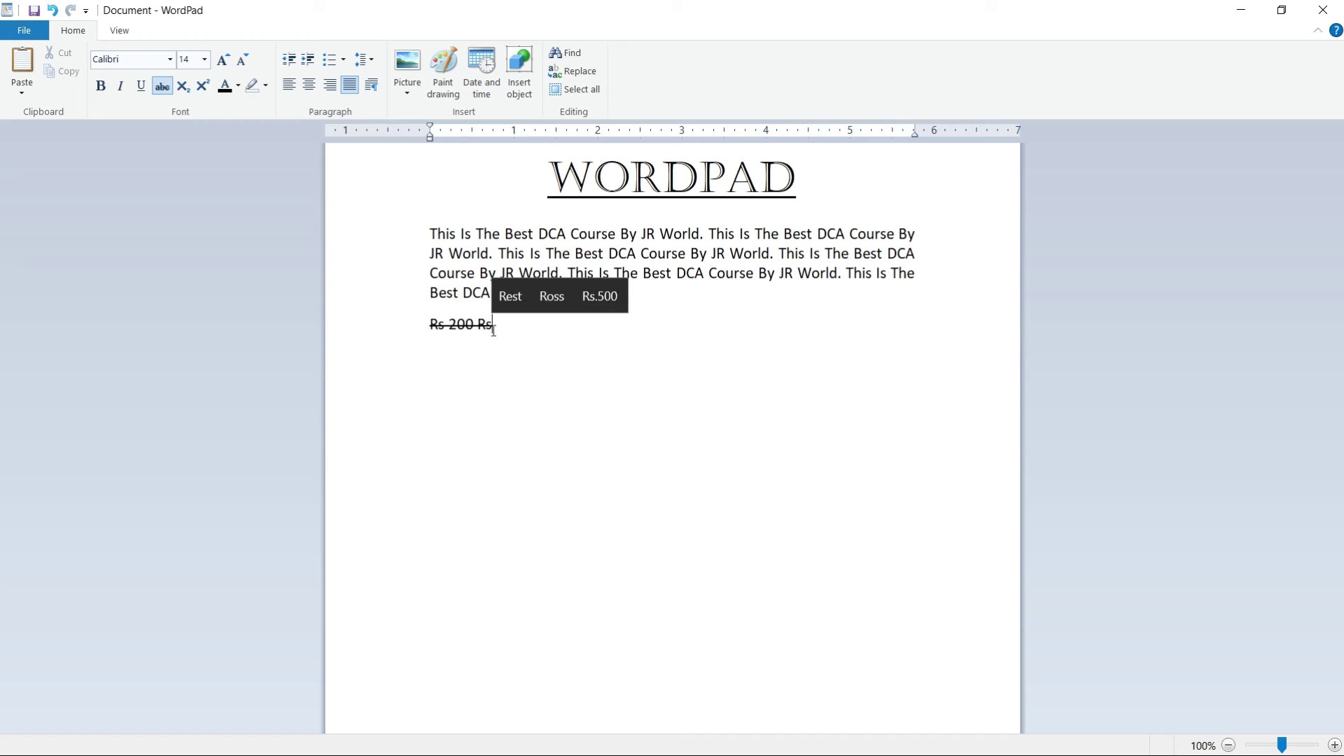
key(BackSpace)
key(BackSpace)
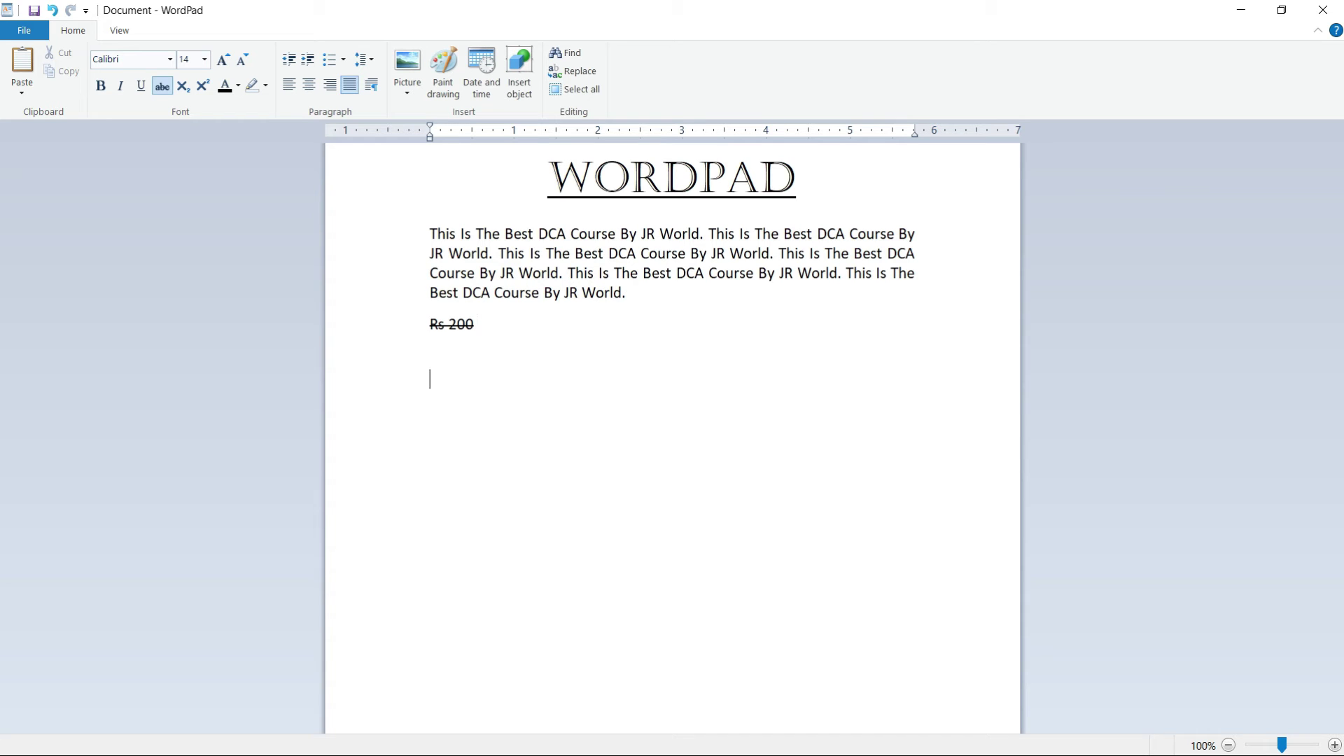
text(Rs )
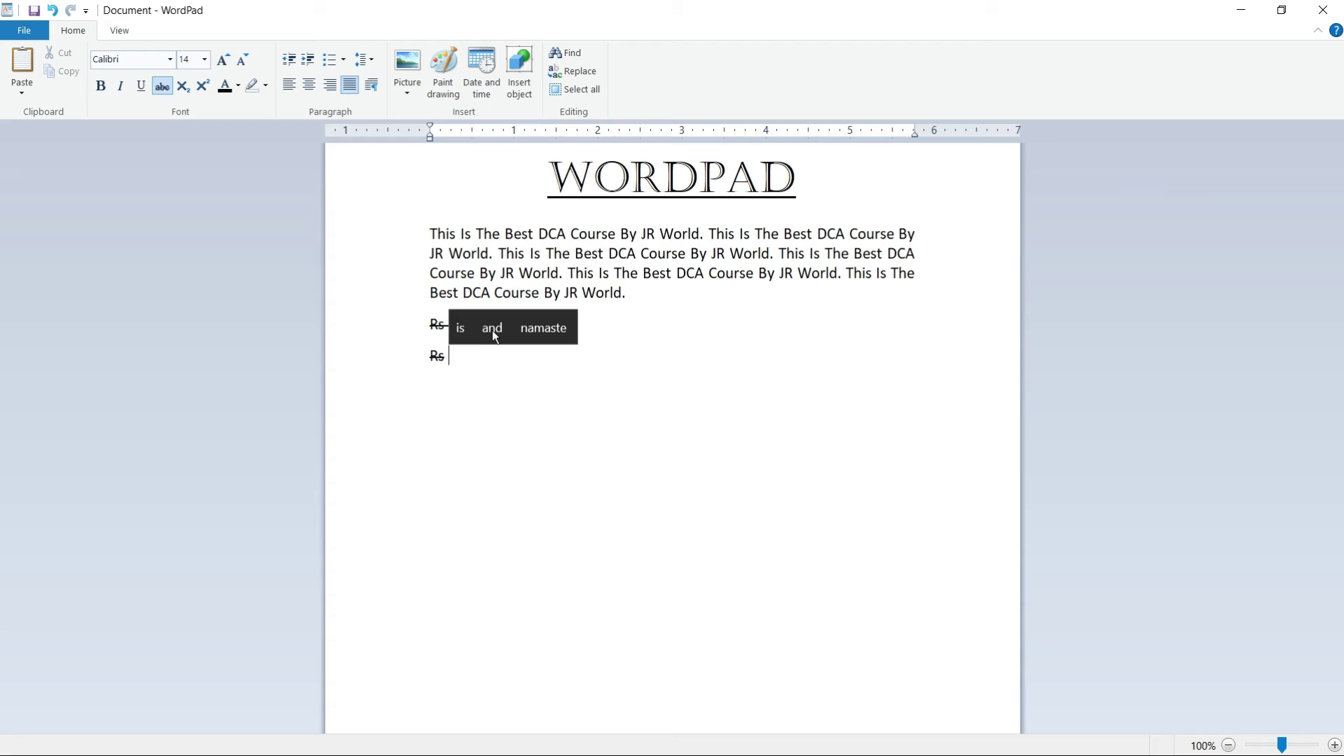
text(150)
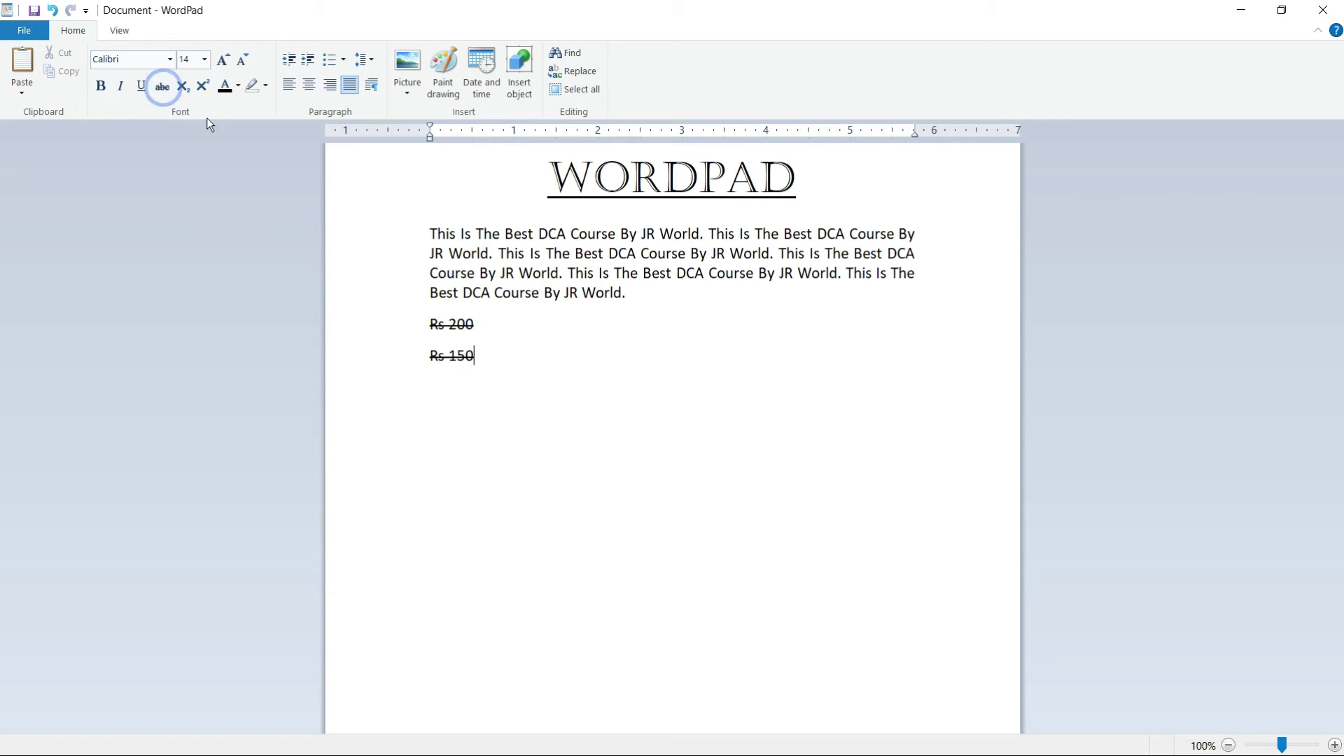
drag(475, 355, 433, 355)
click(162, 85)
click(506, 329)
click(506, 357)
Write "a2 + b2" on a new line below Rs 150 and make the 2 after b superscript.
key(Return)
key(Return)
text(a2)
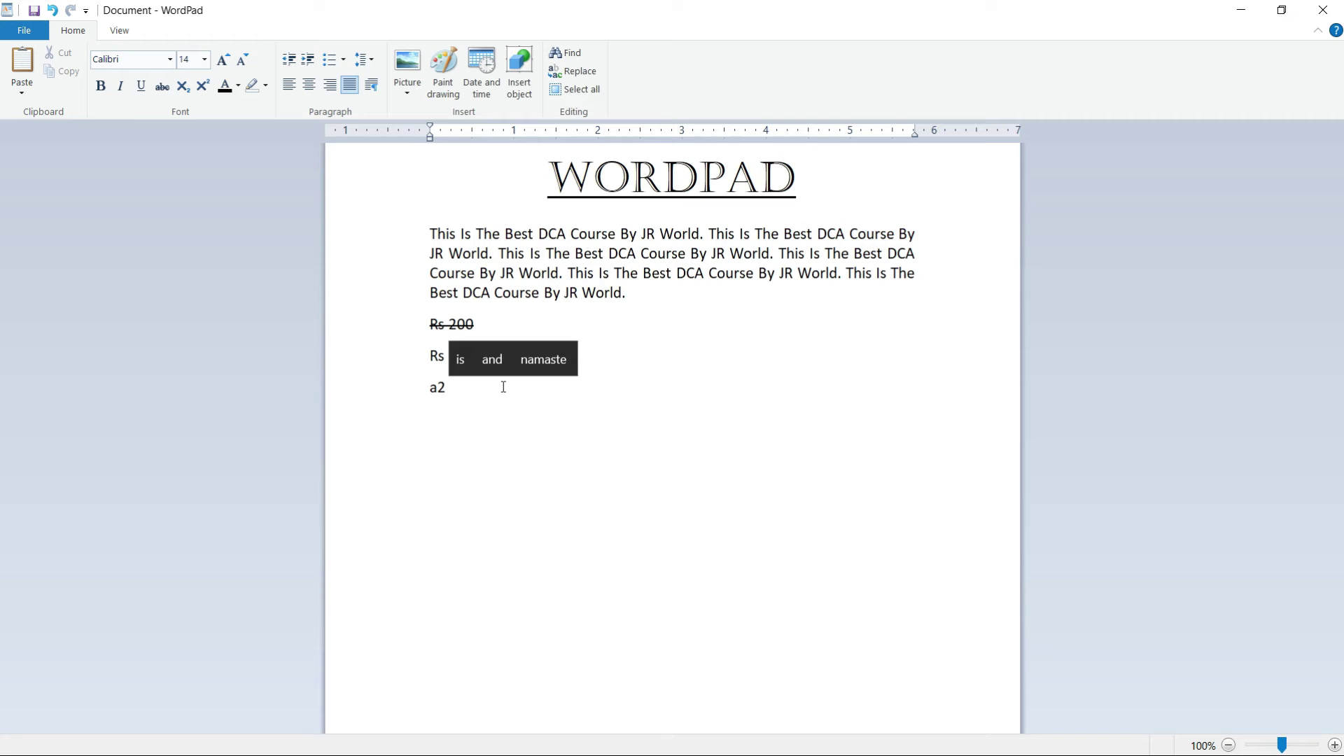
text( + b)
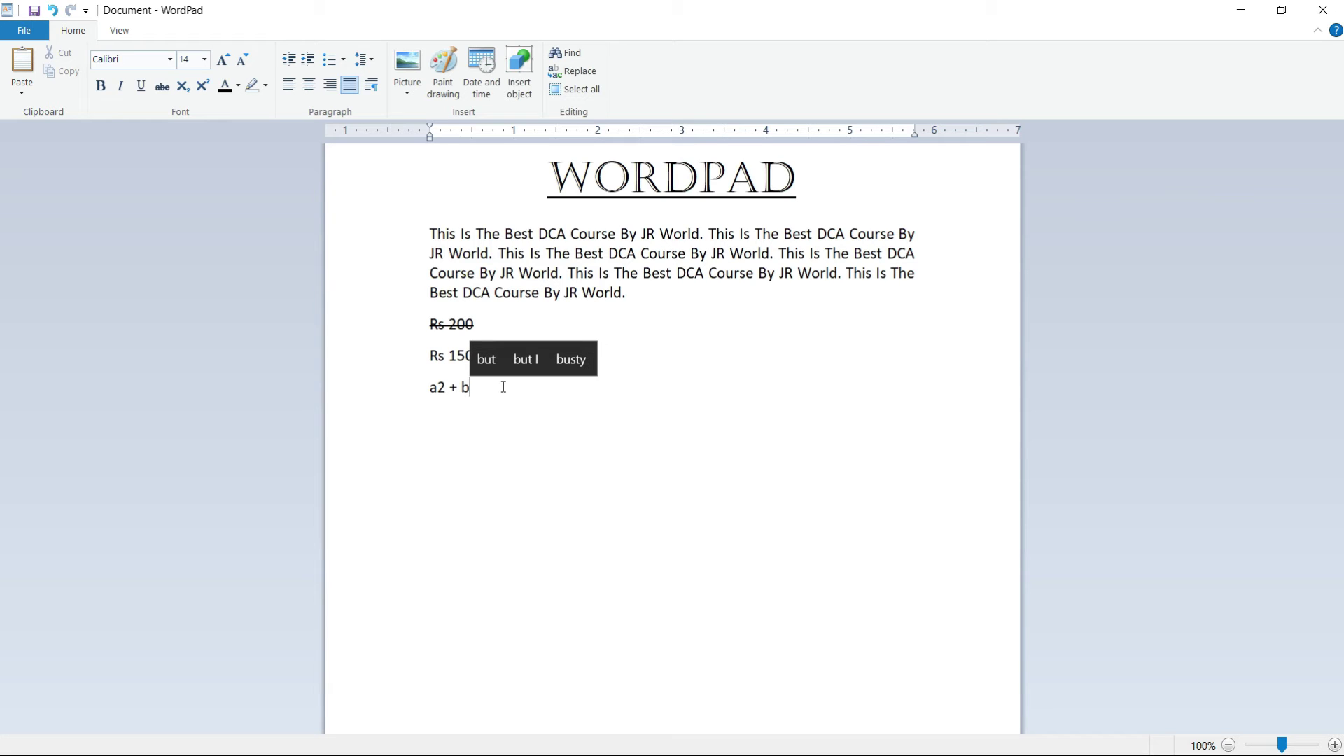
text(2)
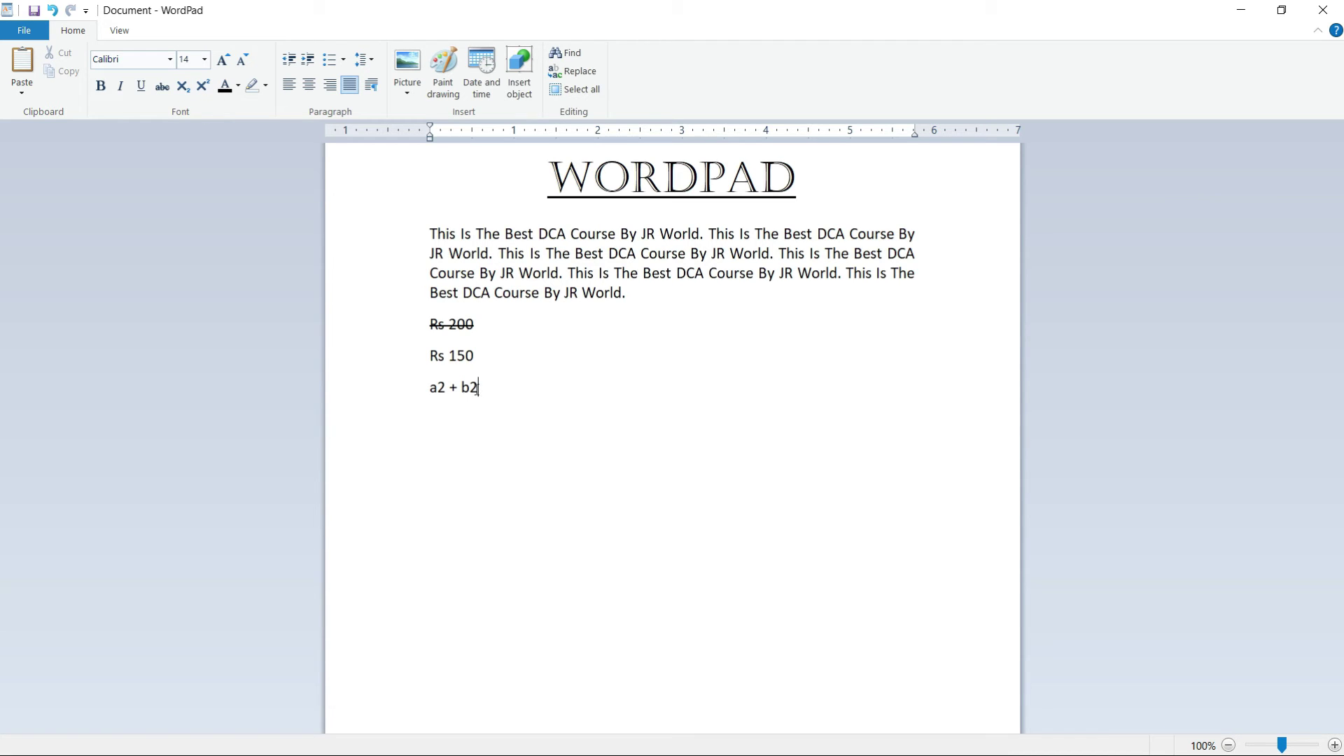
drag(480, 387, 470, 388)
click(202, 87)
click(483, 388)
Enlarge the whole a2 + b2 line to font size 72.
click(422, 406)
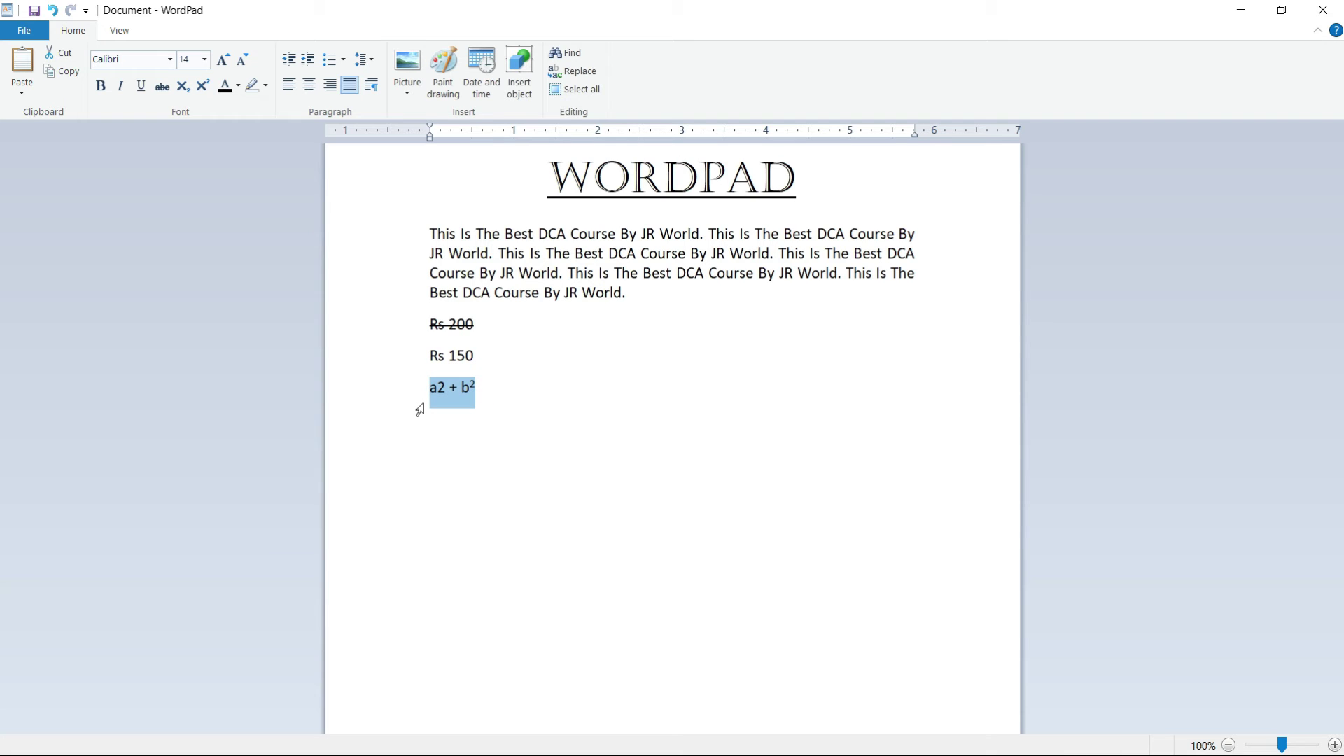
click(223, 60)
click(223, 60)
click(223, 60)
click(223, 60)
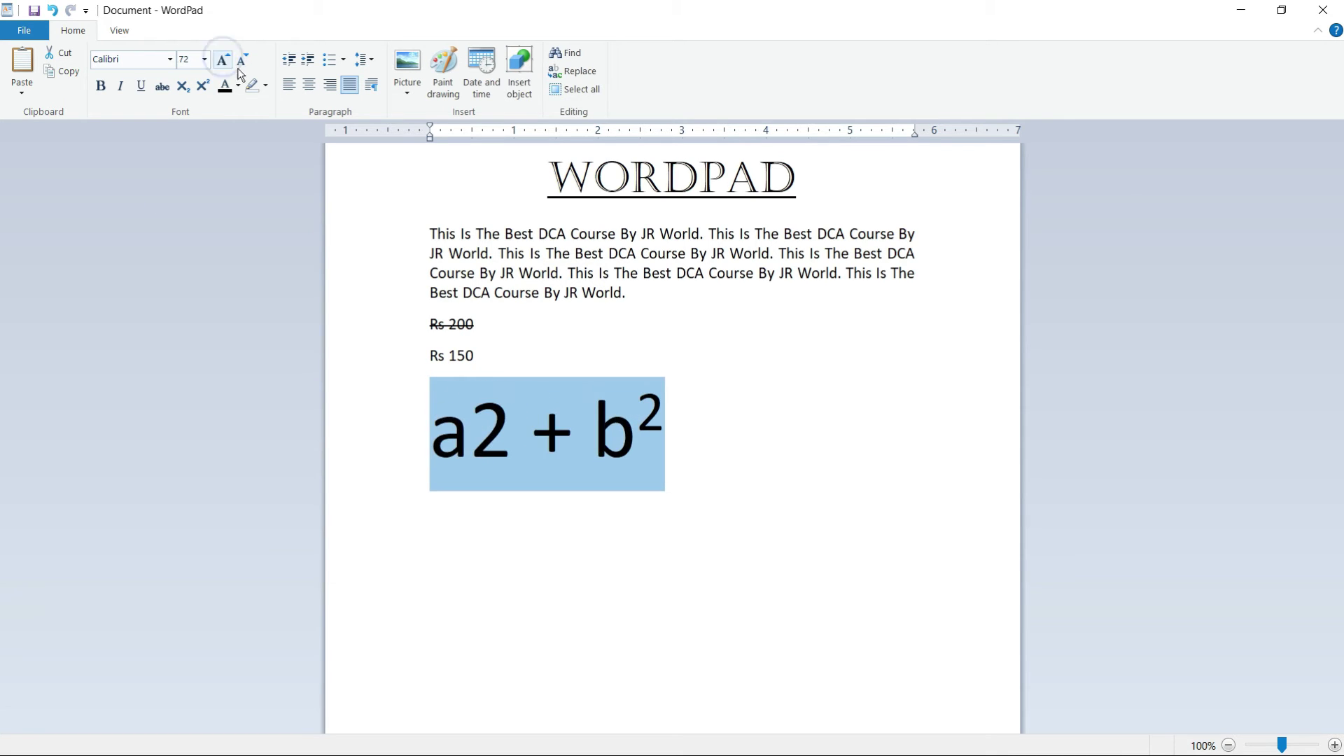
Make the 2 after a superscript in the enlarged expression.
click(709, 441)
drag(469, 430, 500, 448)
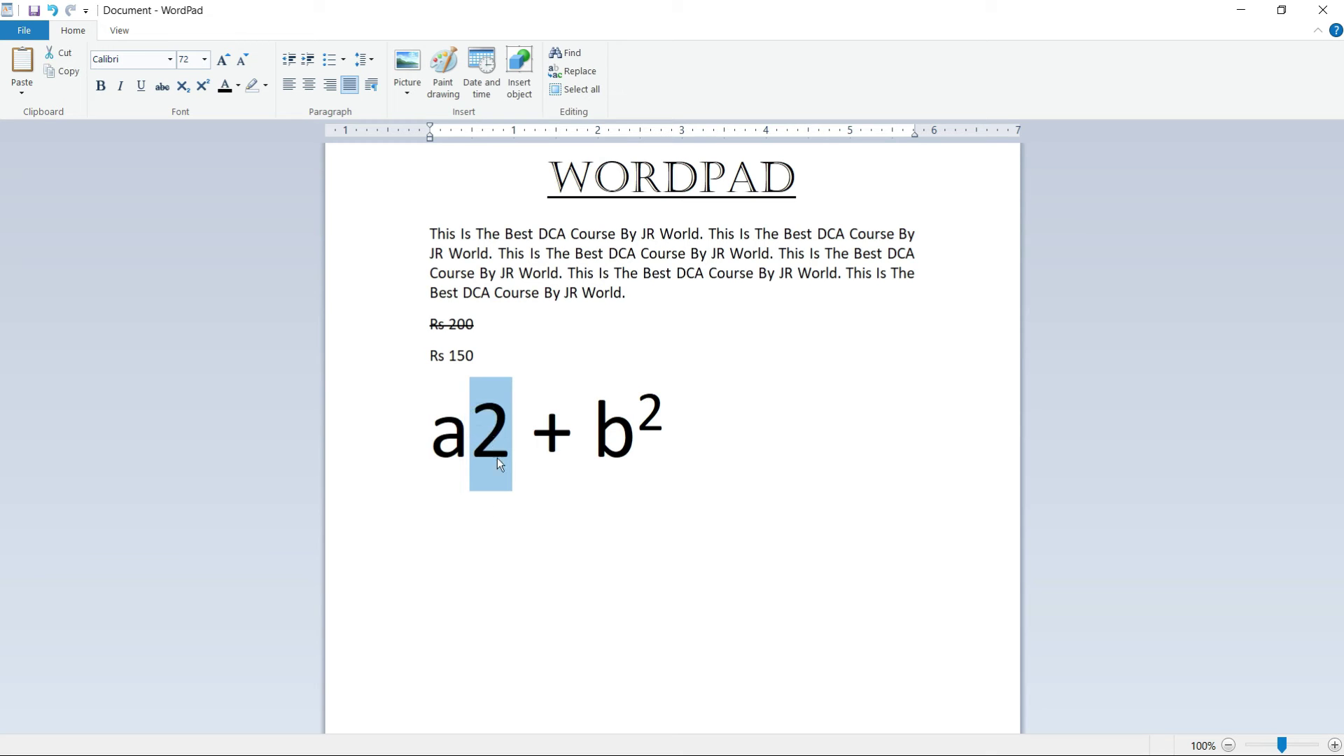
click(201, 86)
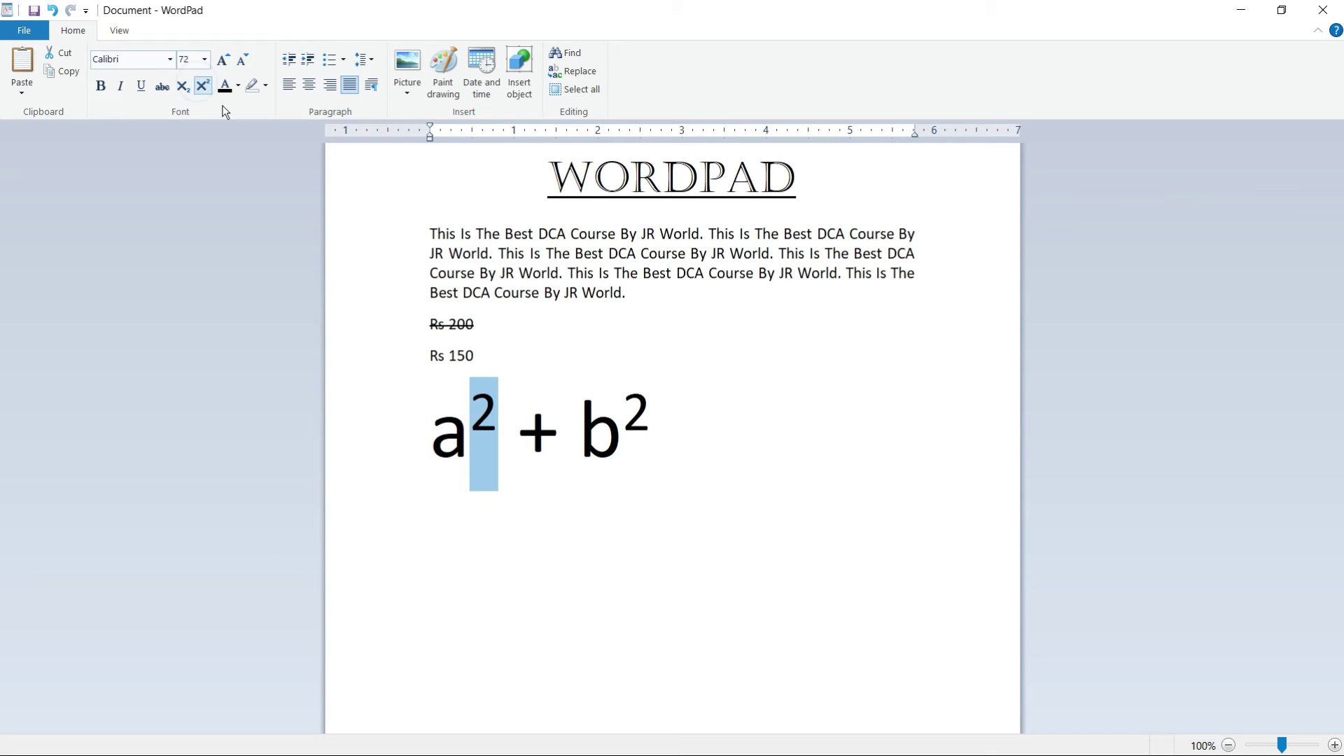
click(714, 490)
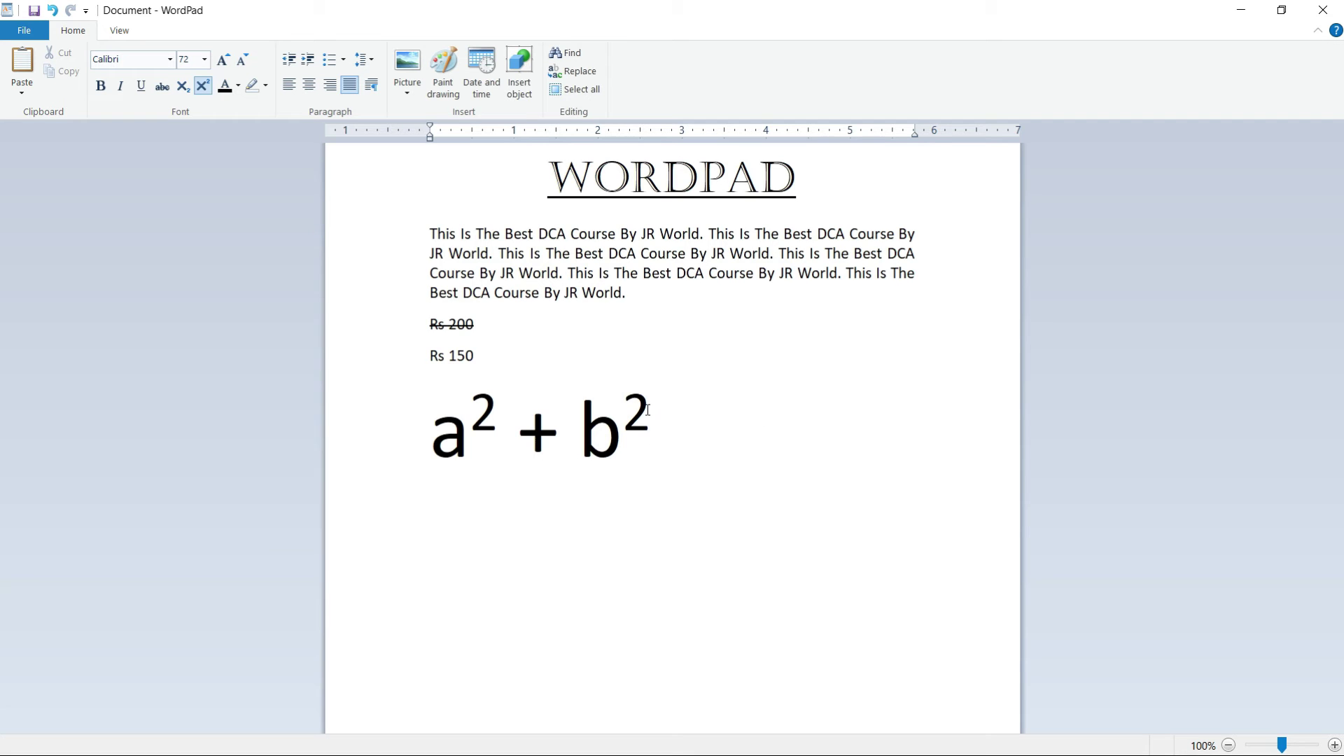
Try adding 45 in superscript at the end of the expression, and delete it again.
text(45)
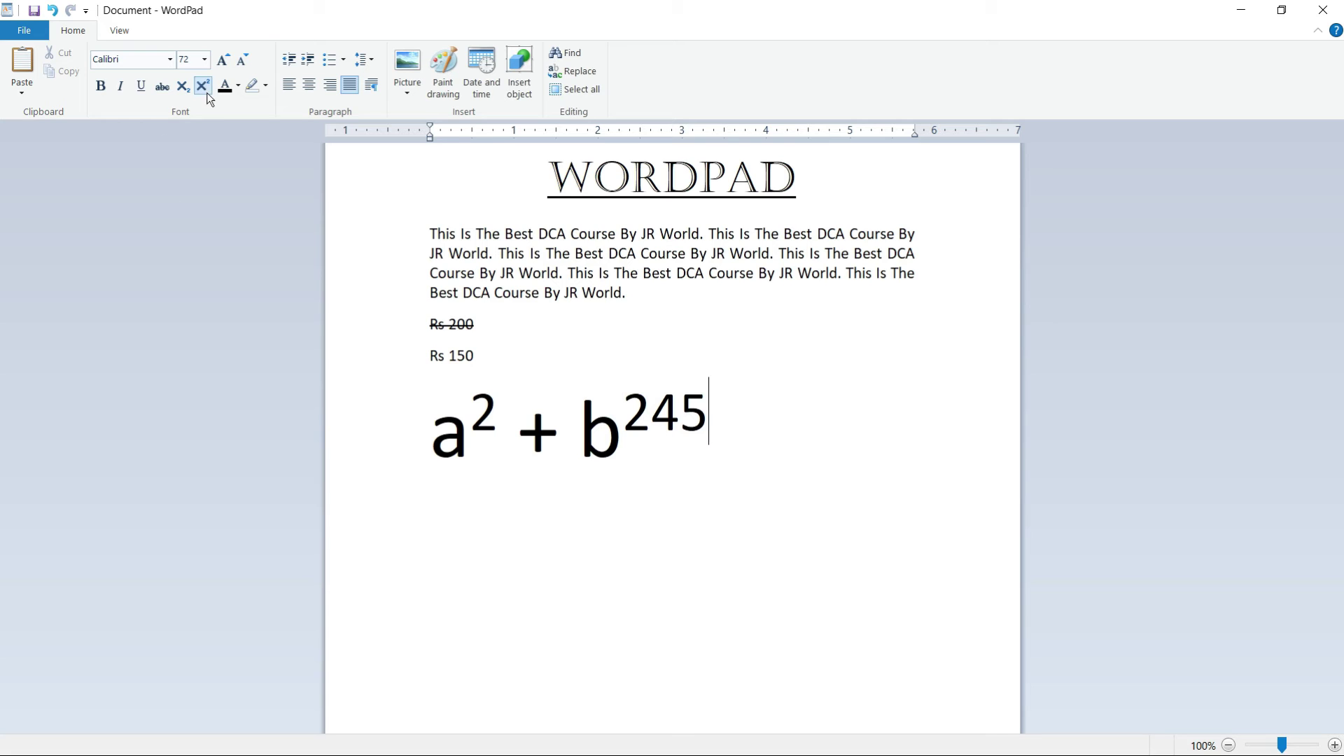
key(BackSpace)
key(BackSpace)
Turn off superscript at the end of the expression and try adding 45 as normal text, deleting it again.
click(203, 85)
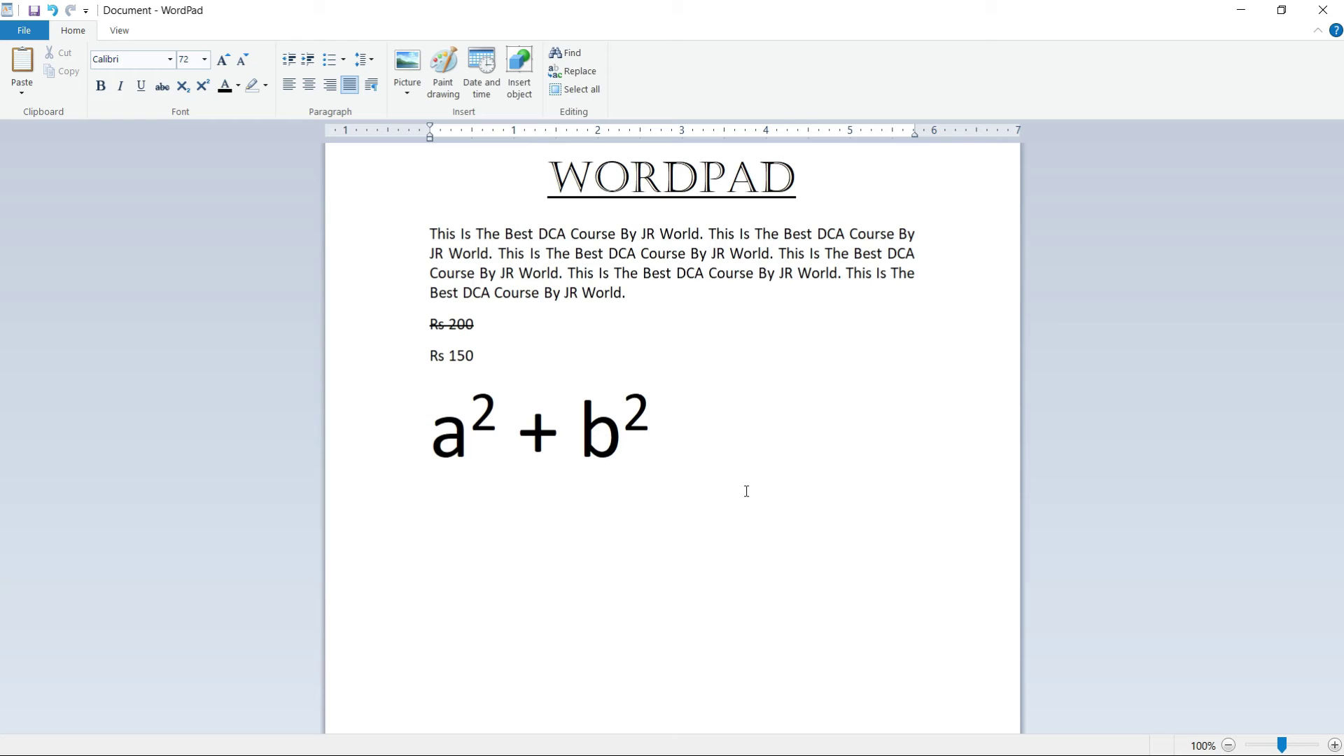
text(45)
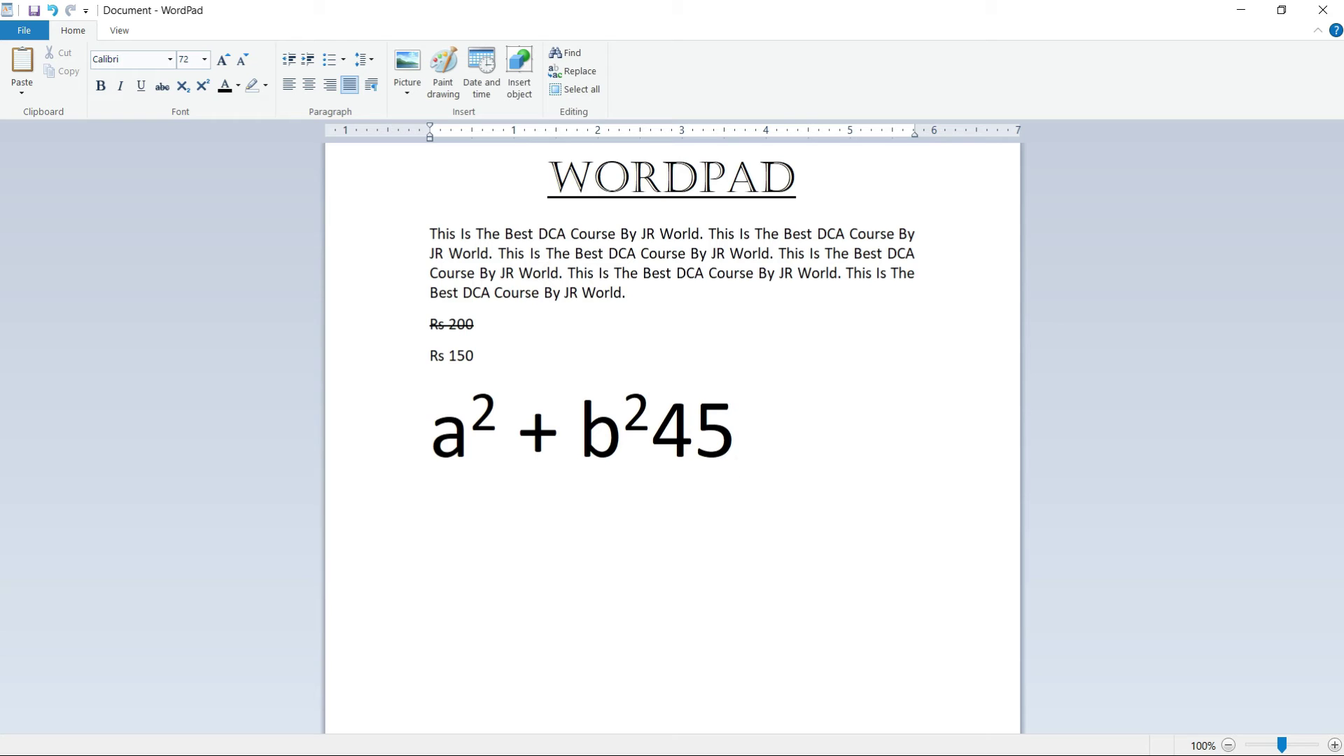
key(BackSpace)
key(BackSpace)
Write "H2O" on a new line below the expression and make its 2 subscript.
key(Return)
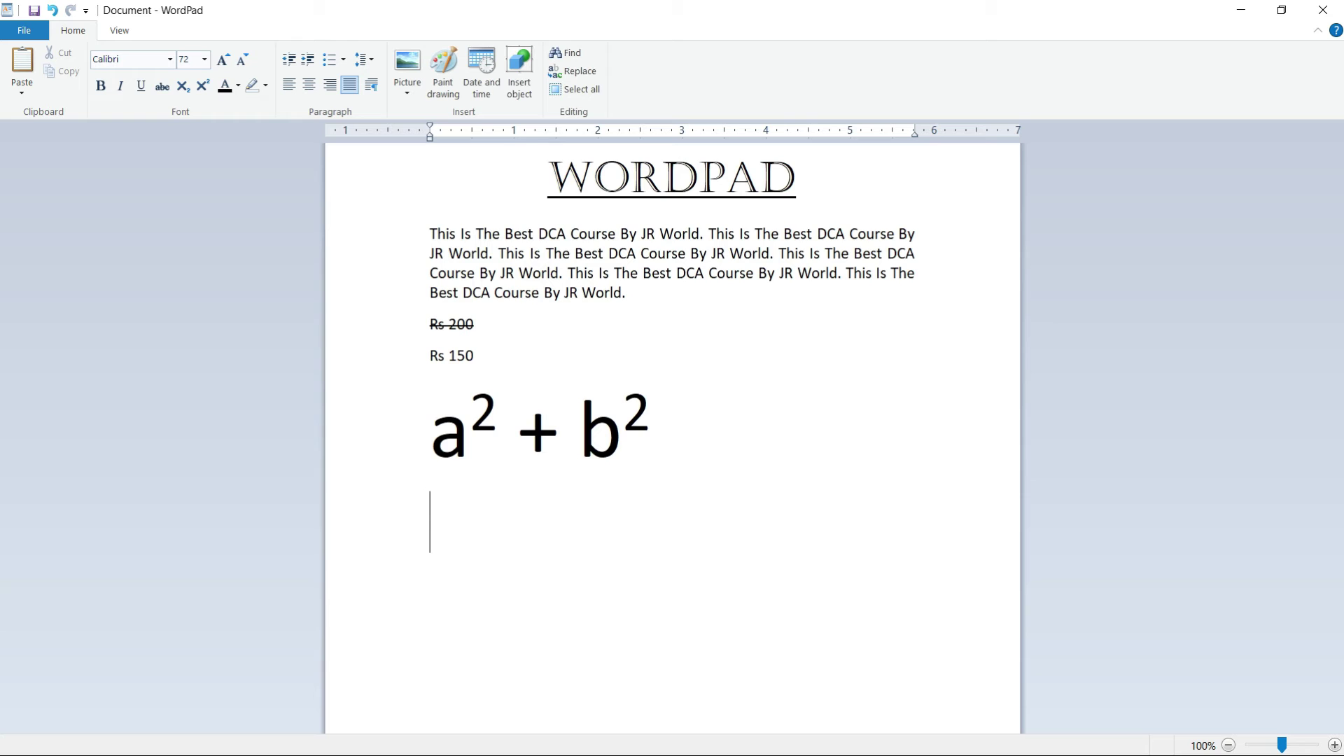
text(H)
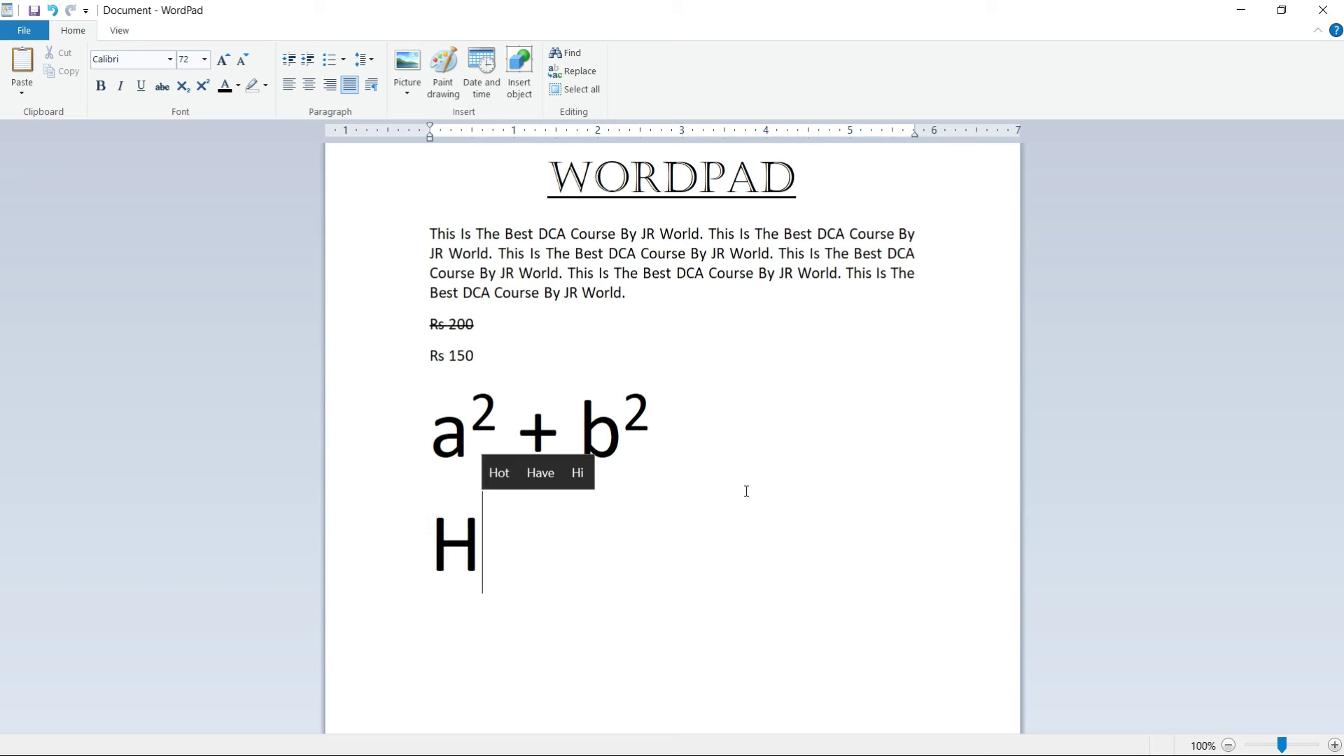
text(2O)
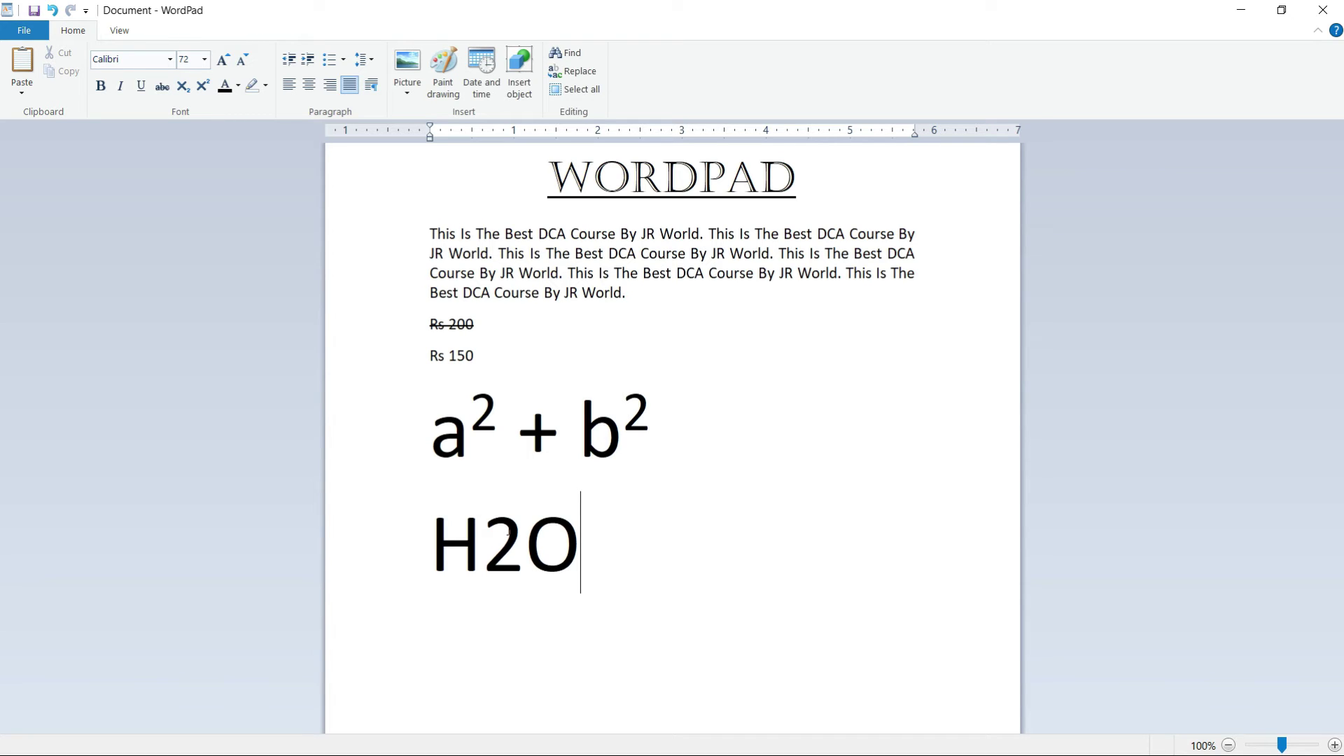
click(516, 552)
drag(516, 552, 493, 560)
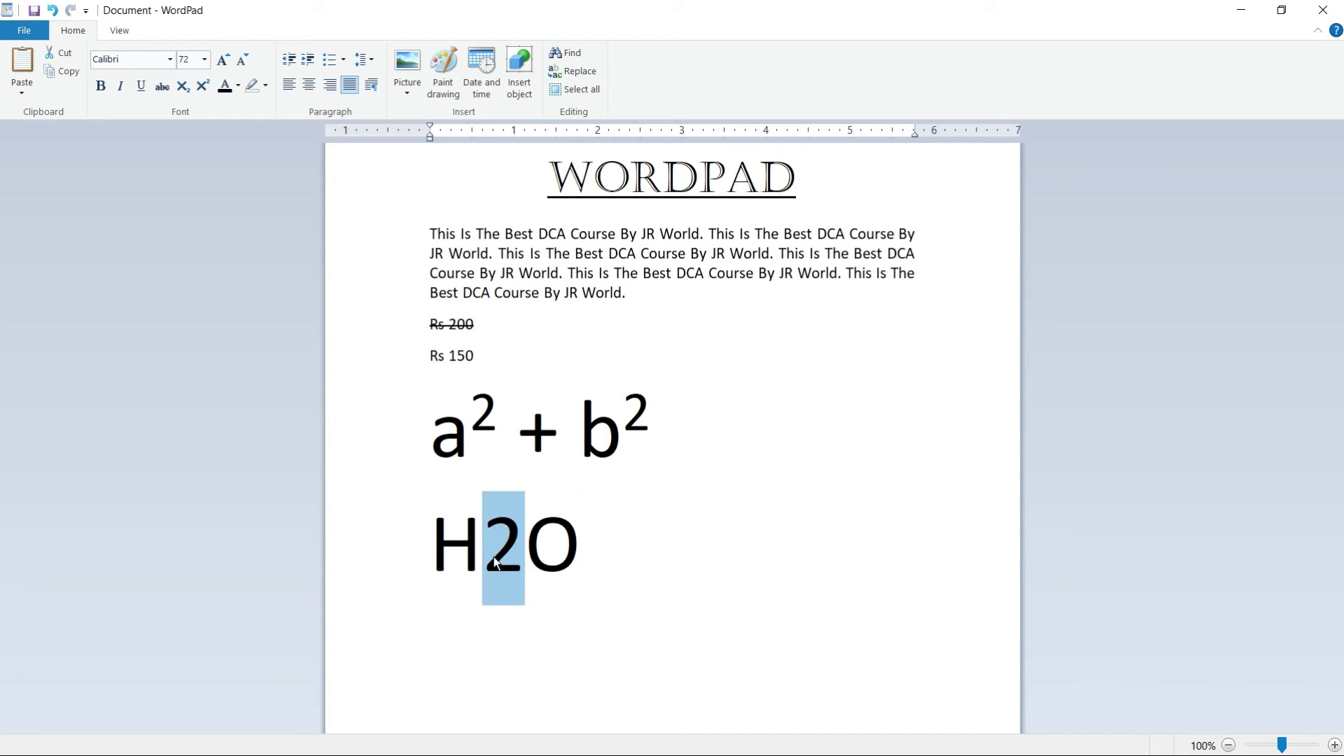
click(182, 86)
click(603, 532)
drag(604, 532, 392, 544)
click(861, 490)
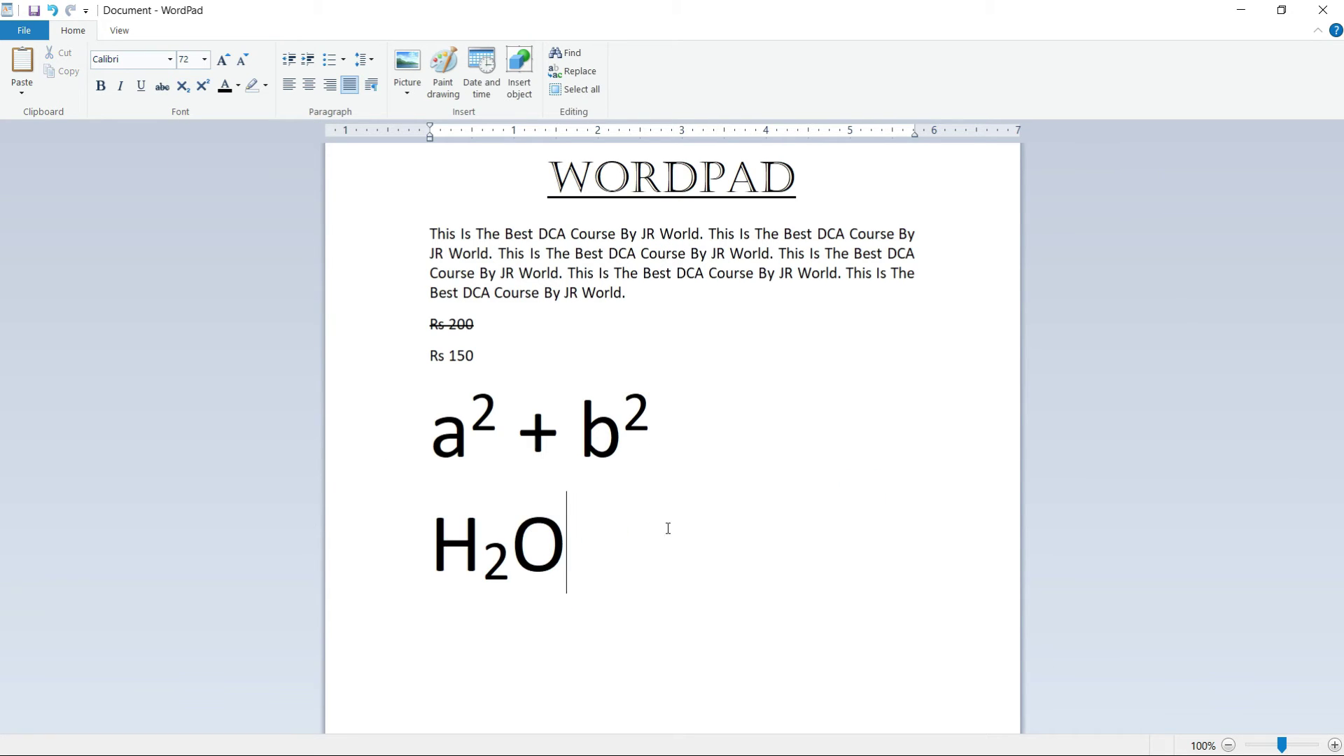
Write four first names on separate lines below the H2O formula in font size 20.
key(Return)
click(205, 60)
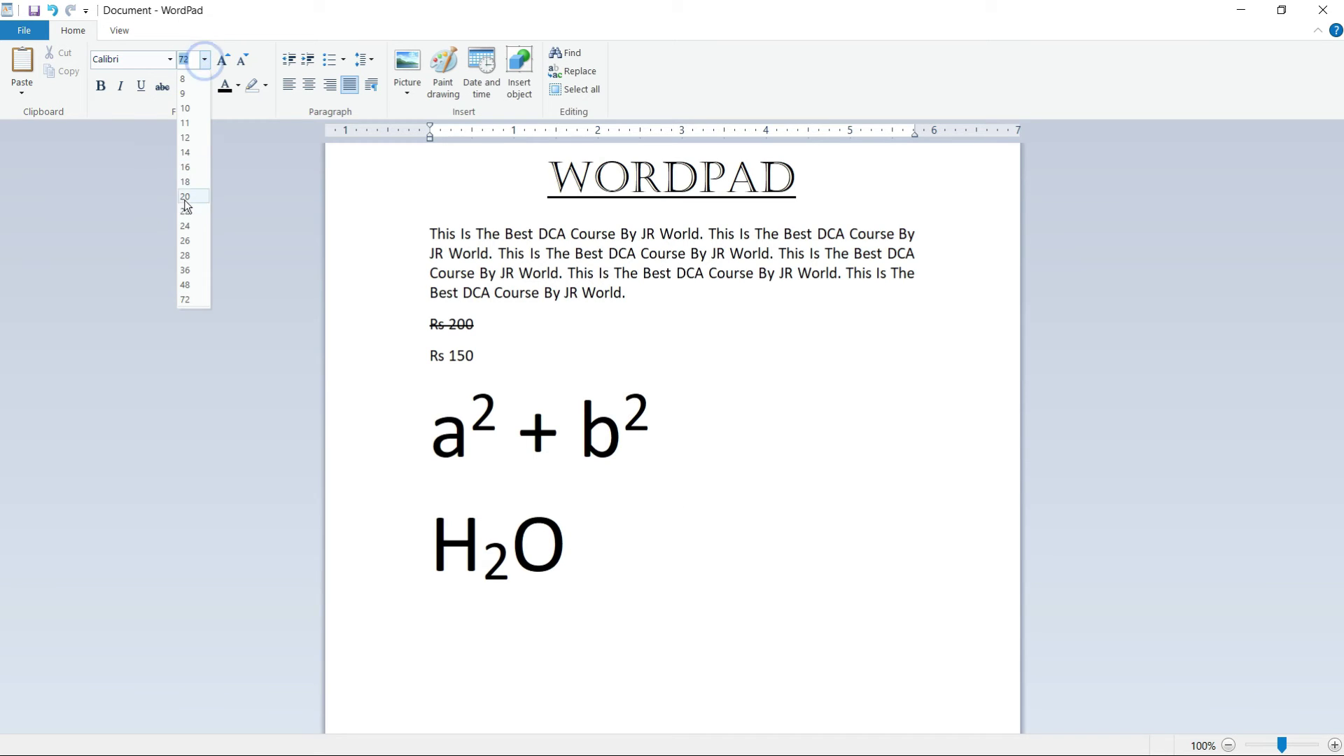
click(186, 198)
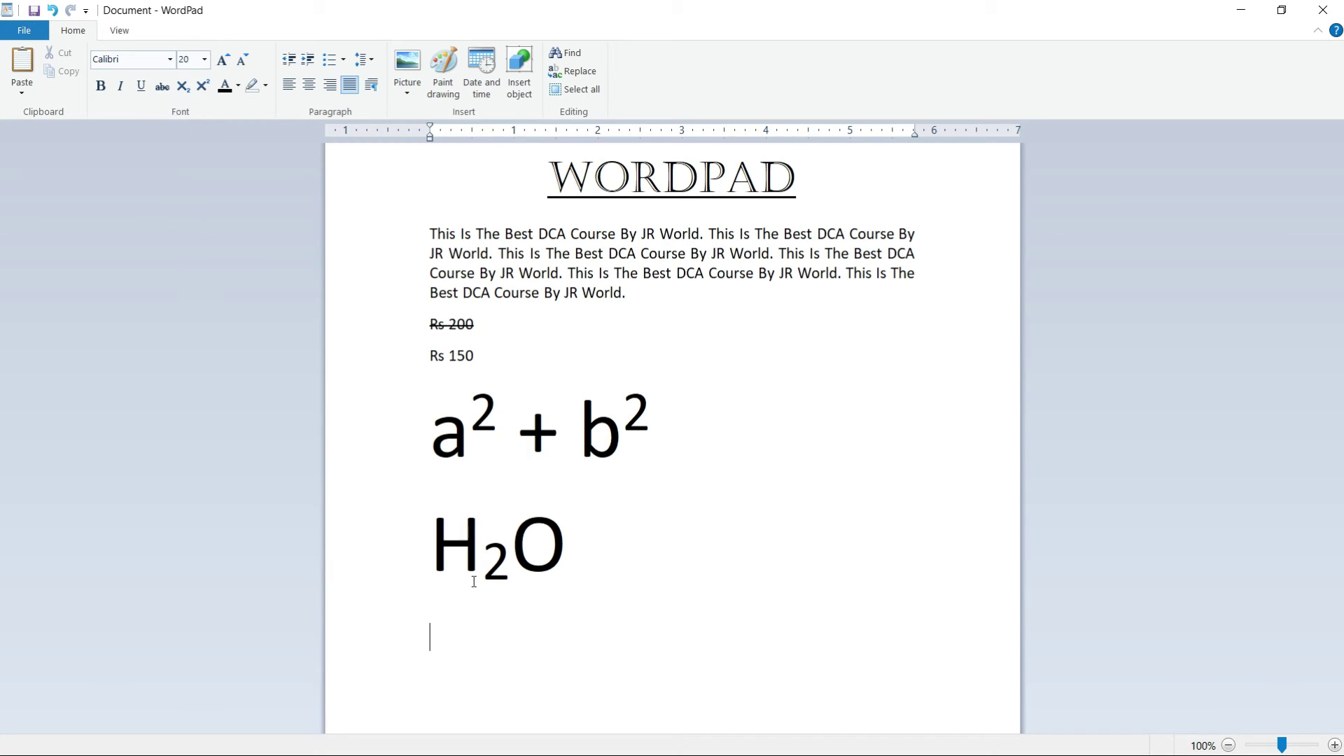
text(Ram)
key(Return)
text(Sita)
key(Return)
text(Mo)
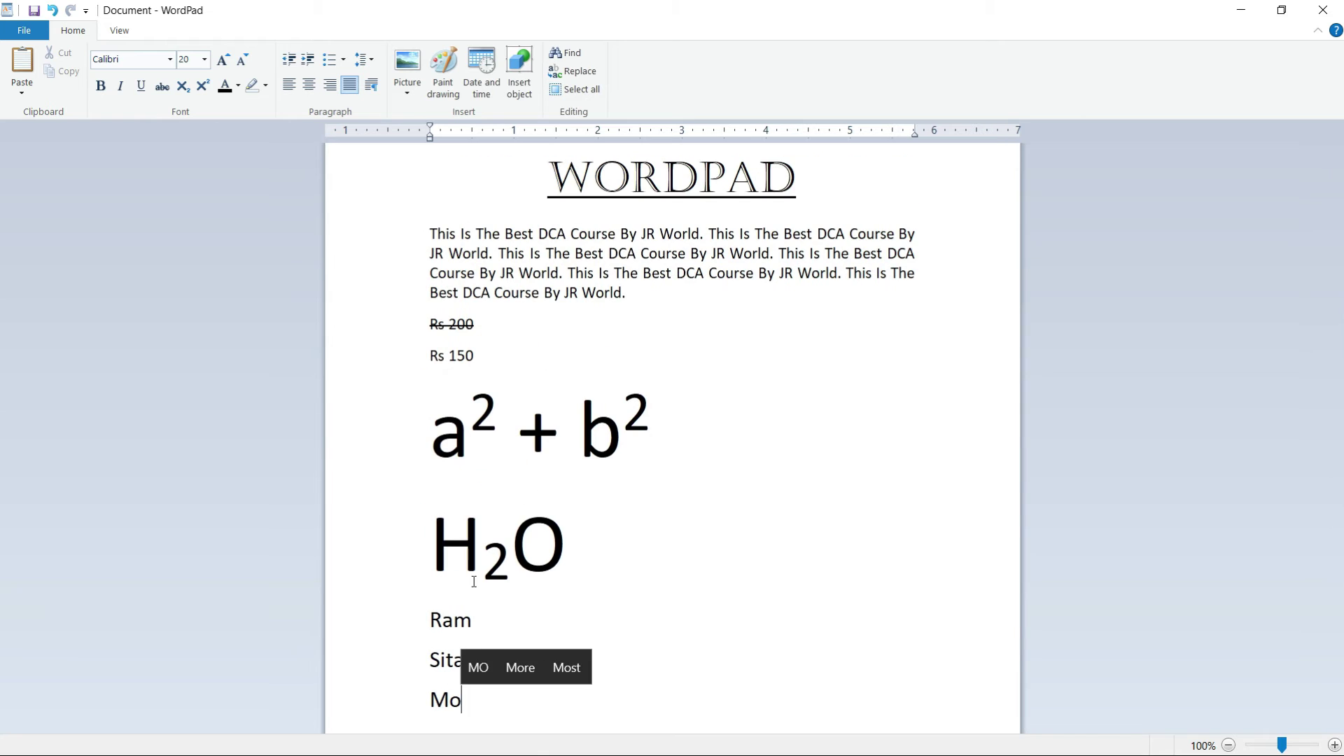
text(han)
key(Return)
text(Radha)
key(Return)
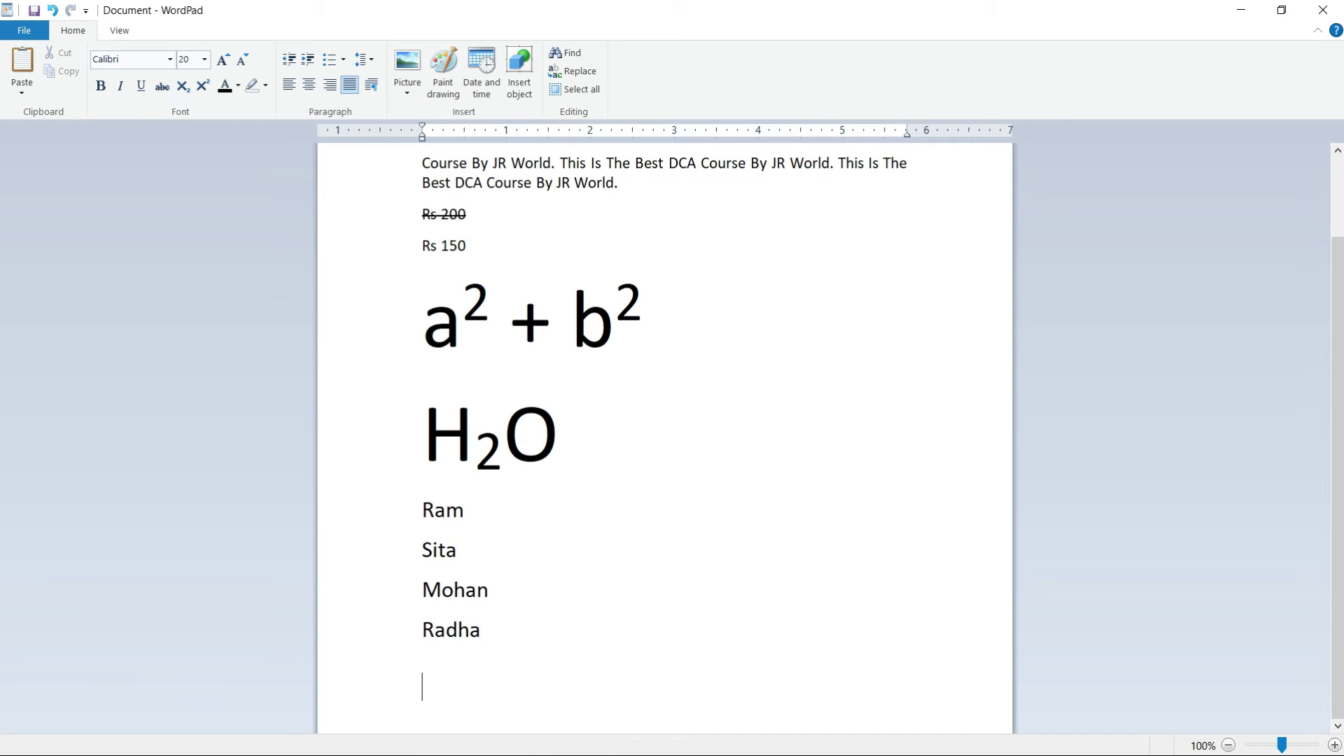
key(BackSpace)
Format the four names as a bulleted list.
drag(427, 510, 488, 631)
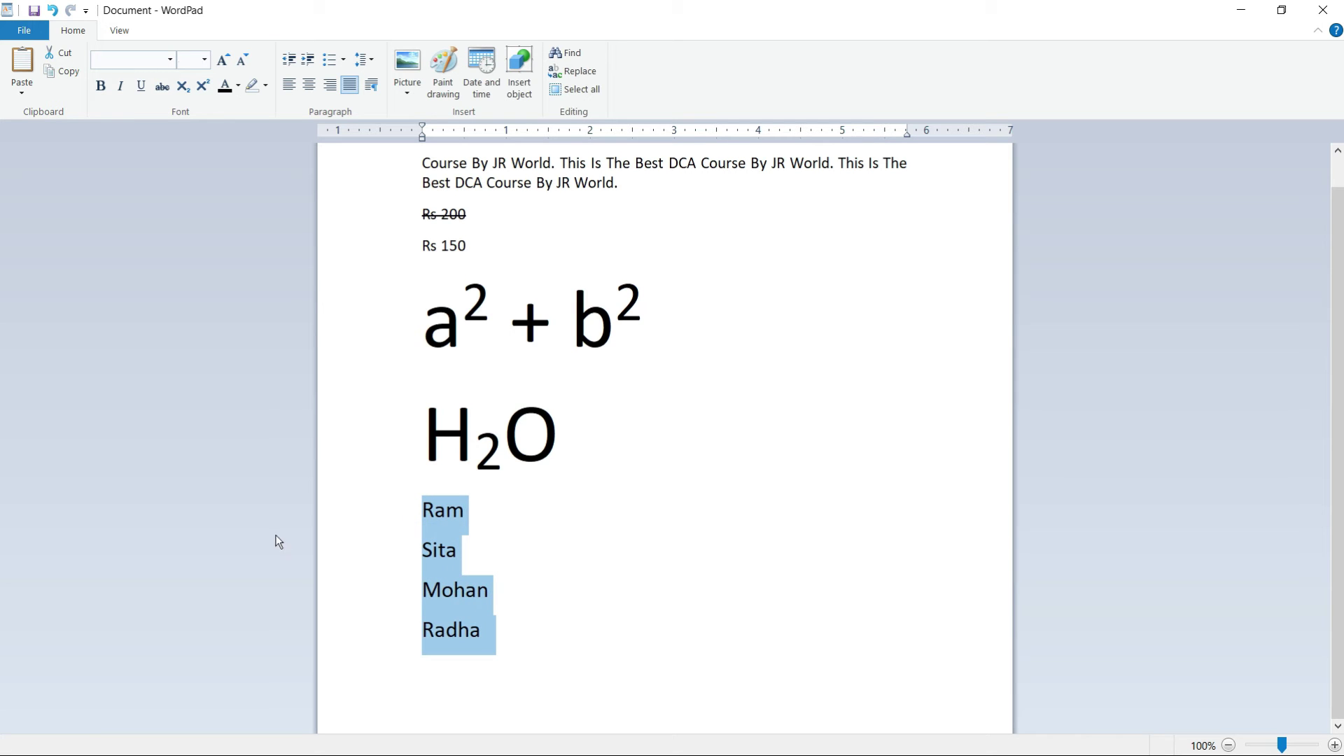
click(343, 59)
click(429, 105)
click(869, 488)
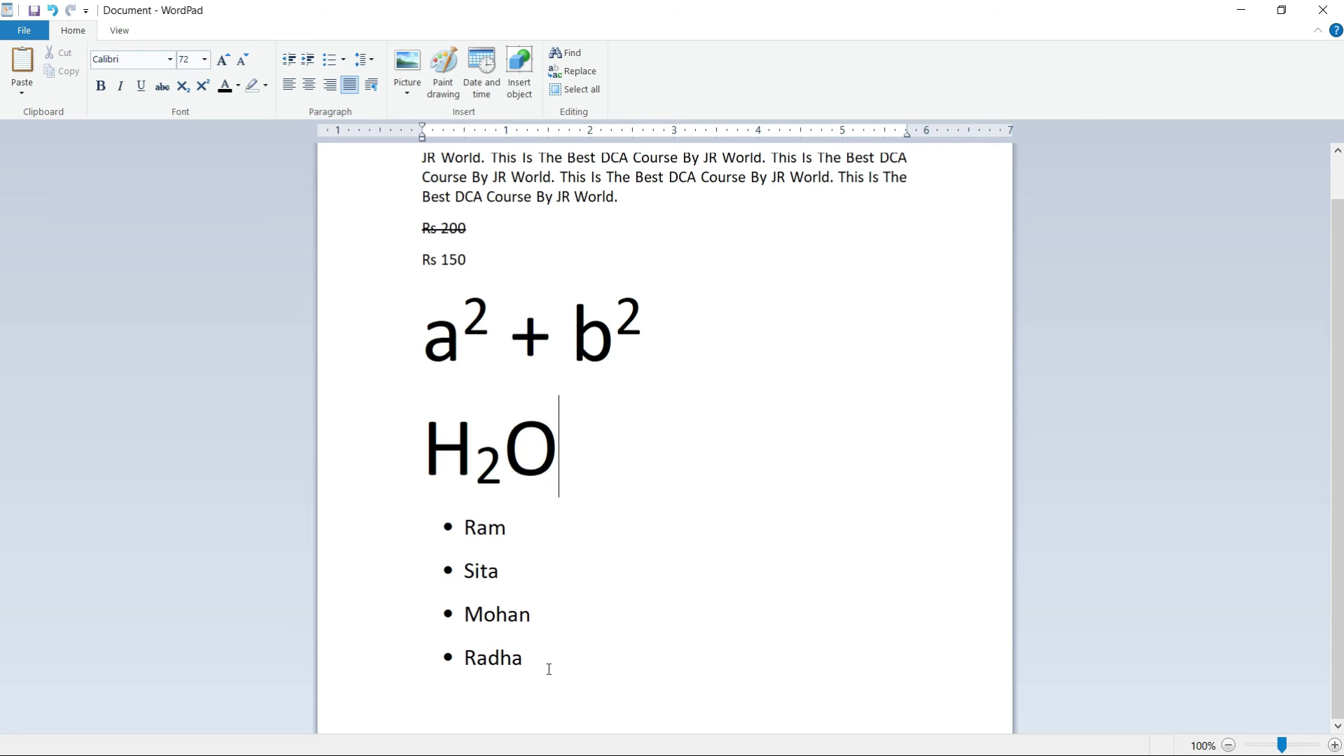
Try 1, 2, 3 numbering on the four names, and switch the list to lowercase a, b, c lettering.
drag(543, 665, 429, 525)
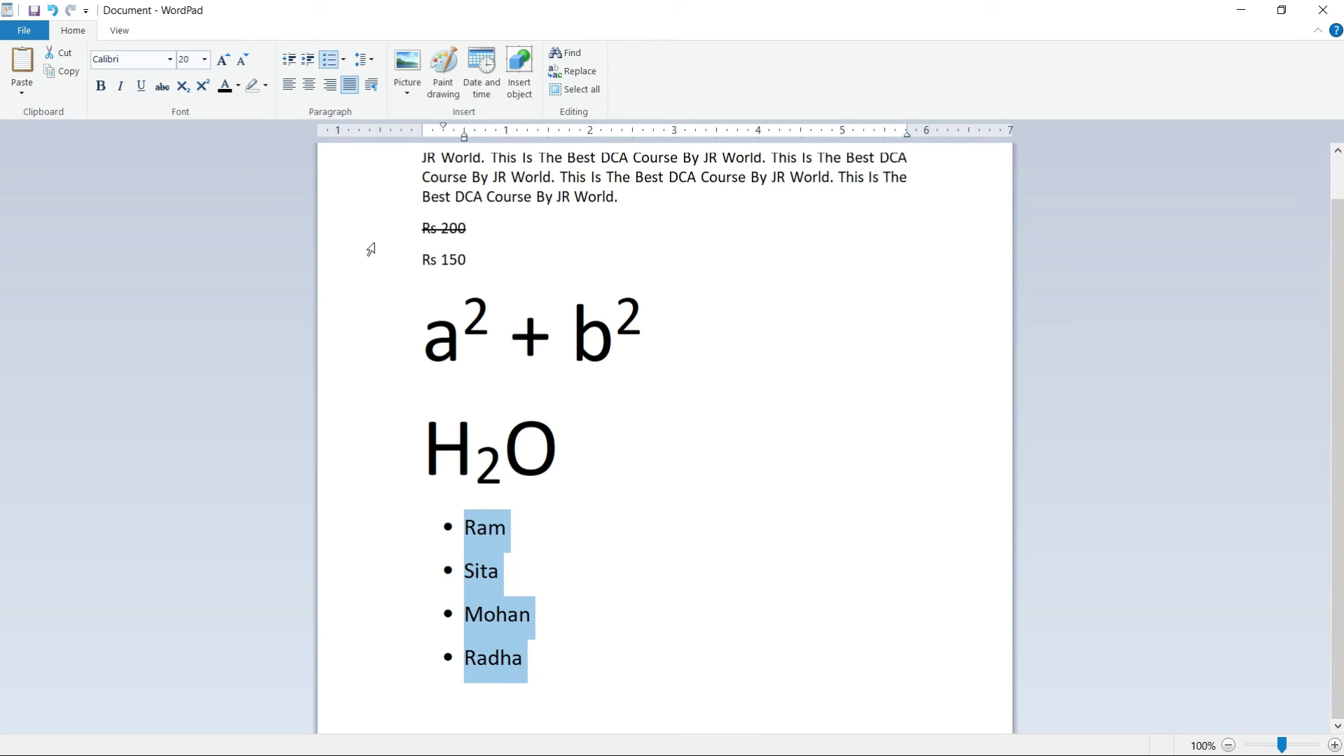
click(343, 59)
click(469, 106)
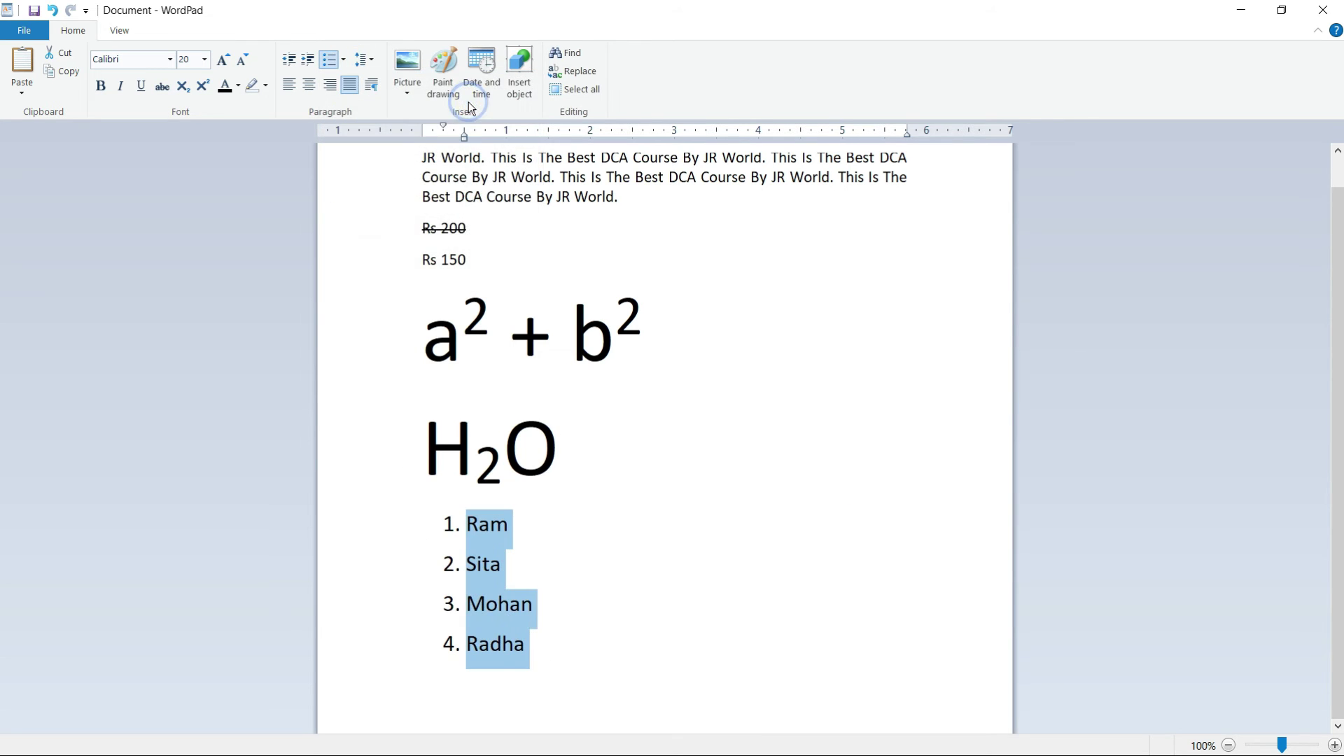
click(343, 59)
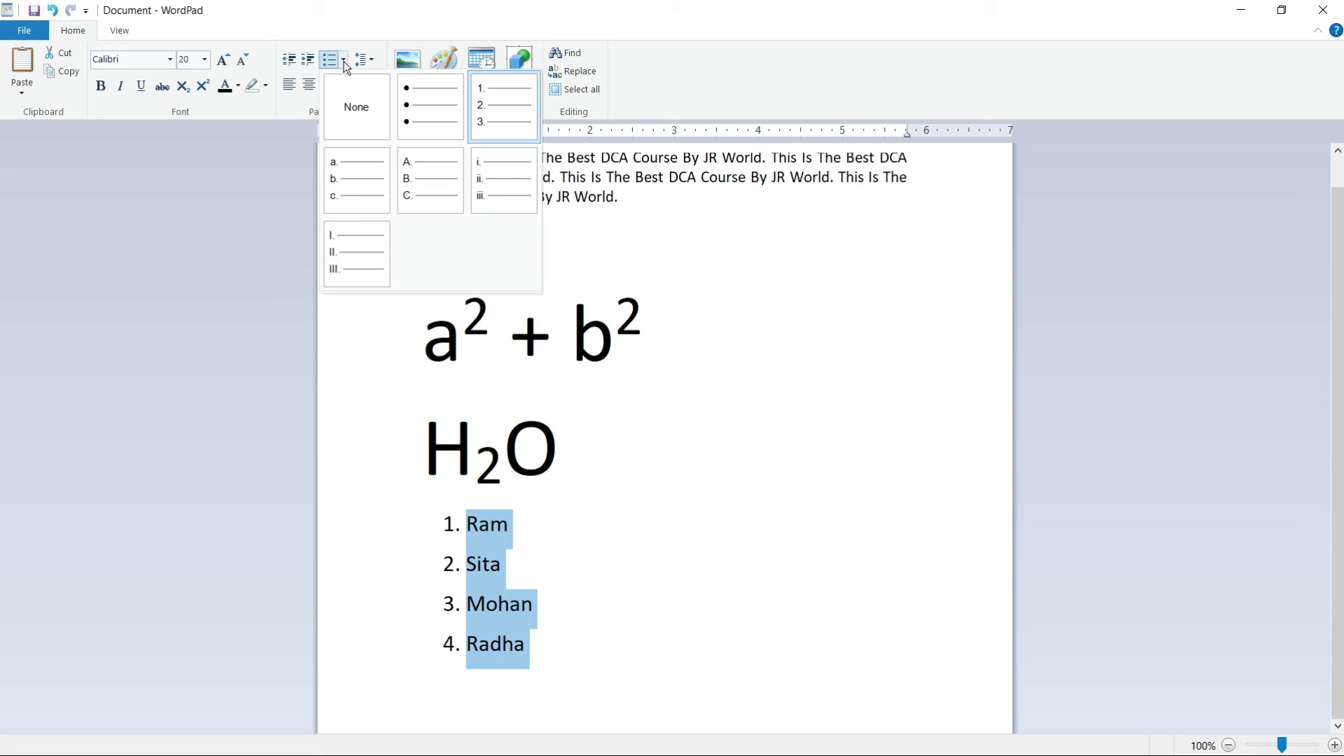
click(348, 188)
click(657, 596)
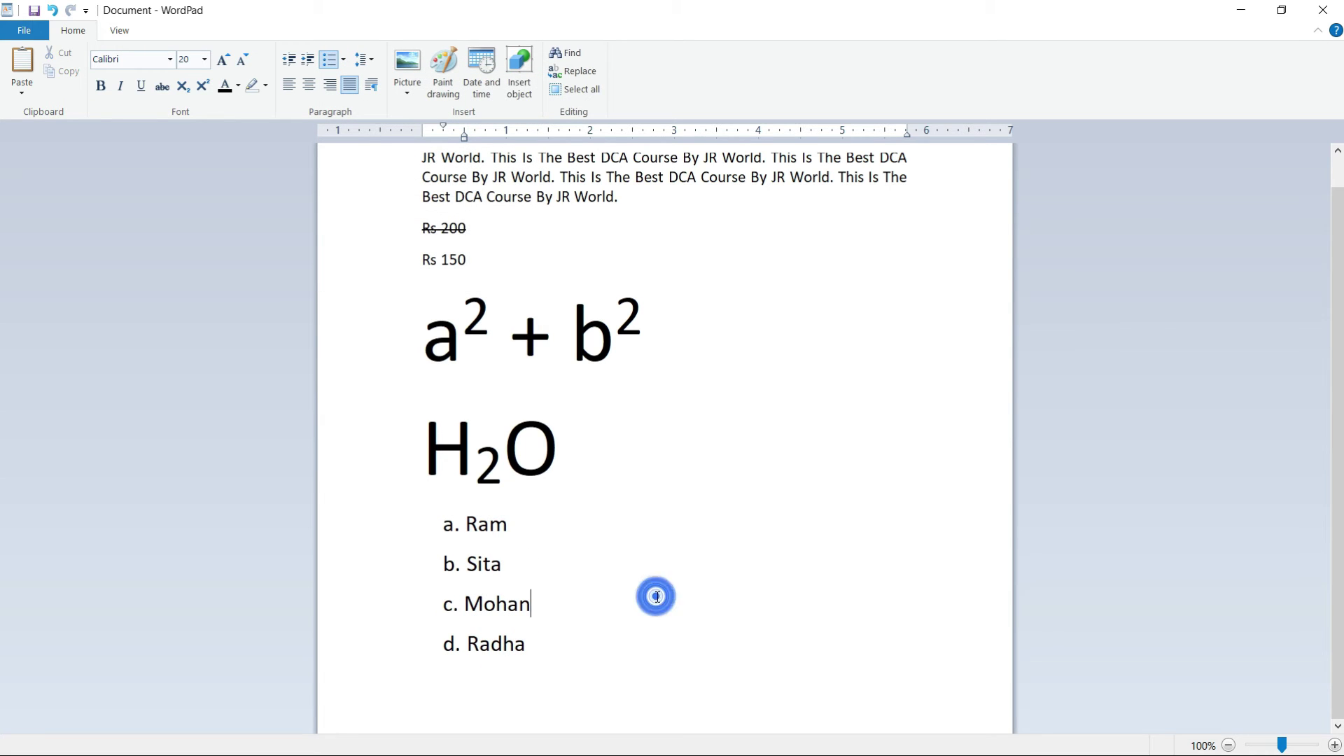
Change the font color of the title WORDPAD to blue.
scroll(661, 596, up, 2)
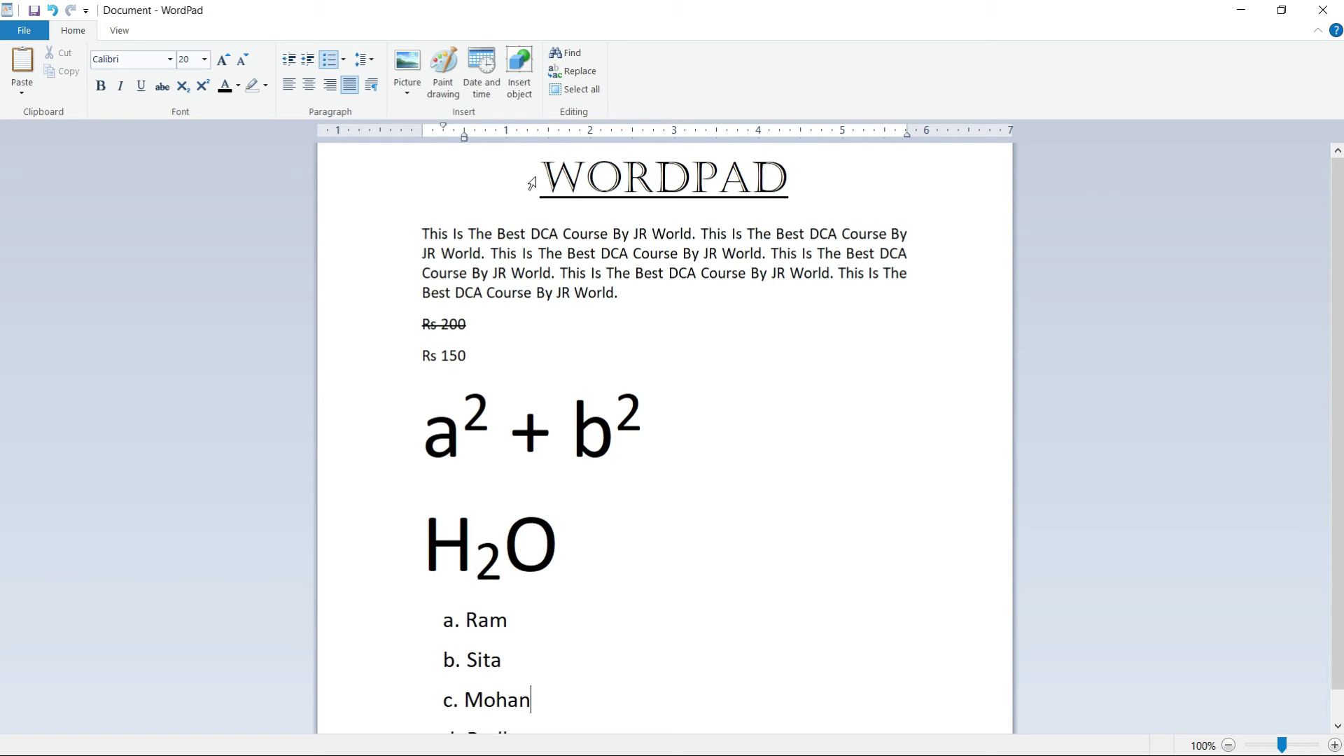
drag(535, 183, 779, 186)
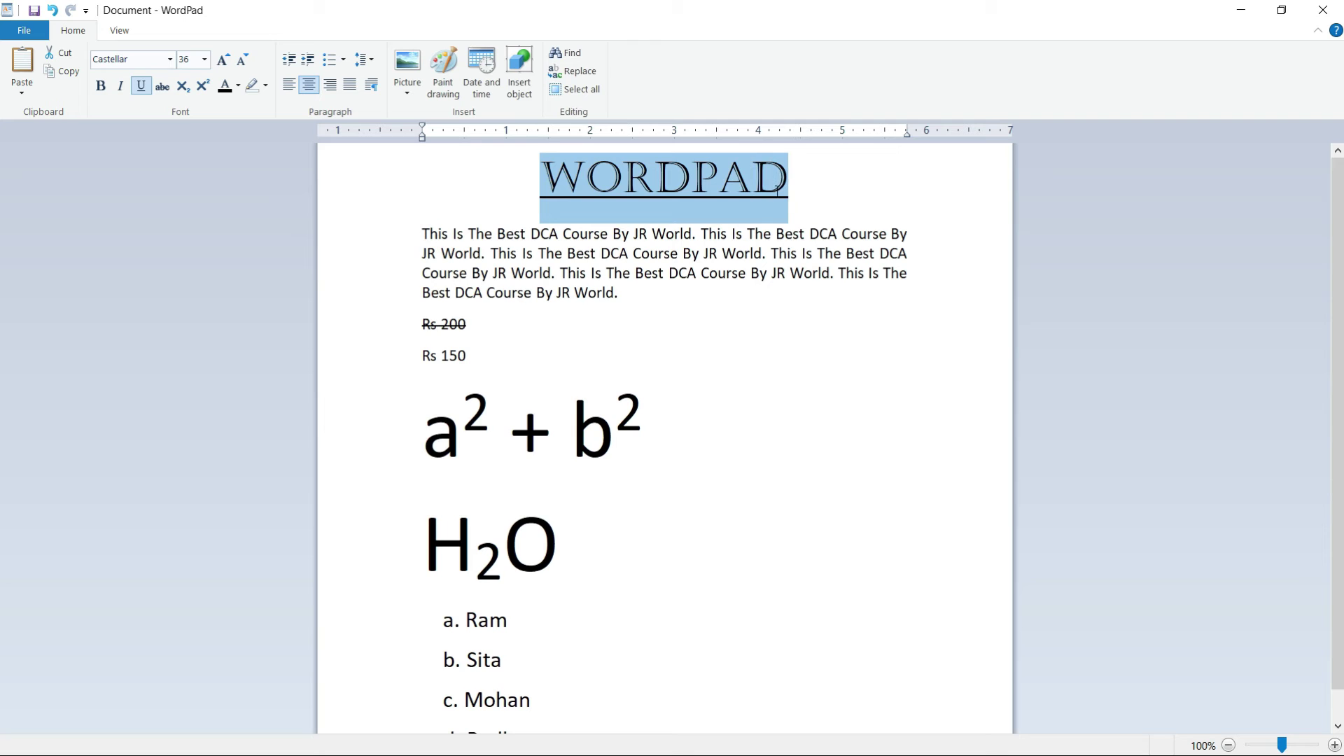
click(238, 87)
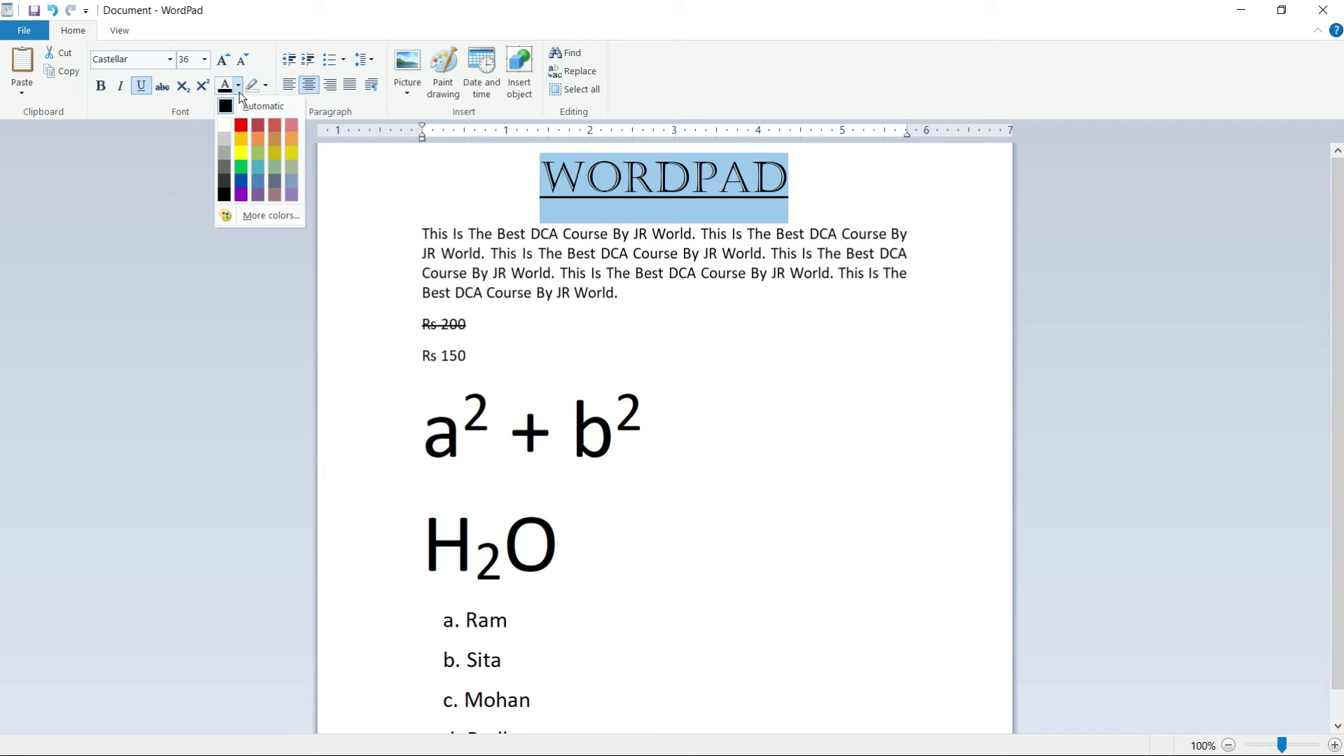
click(238, 179)
click(756, 358)
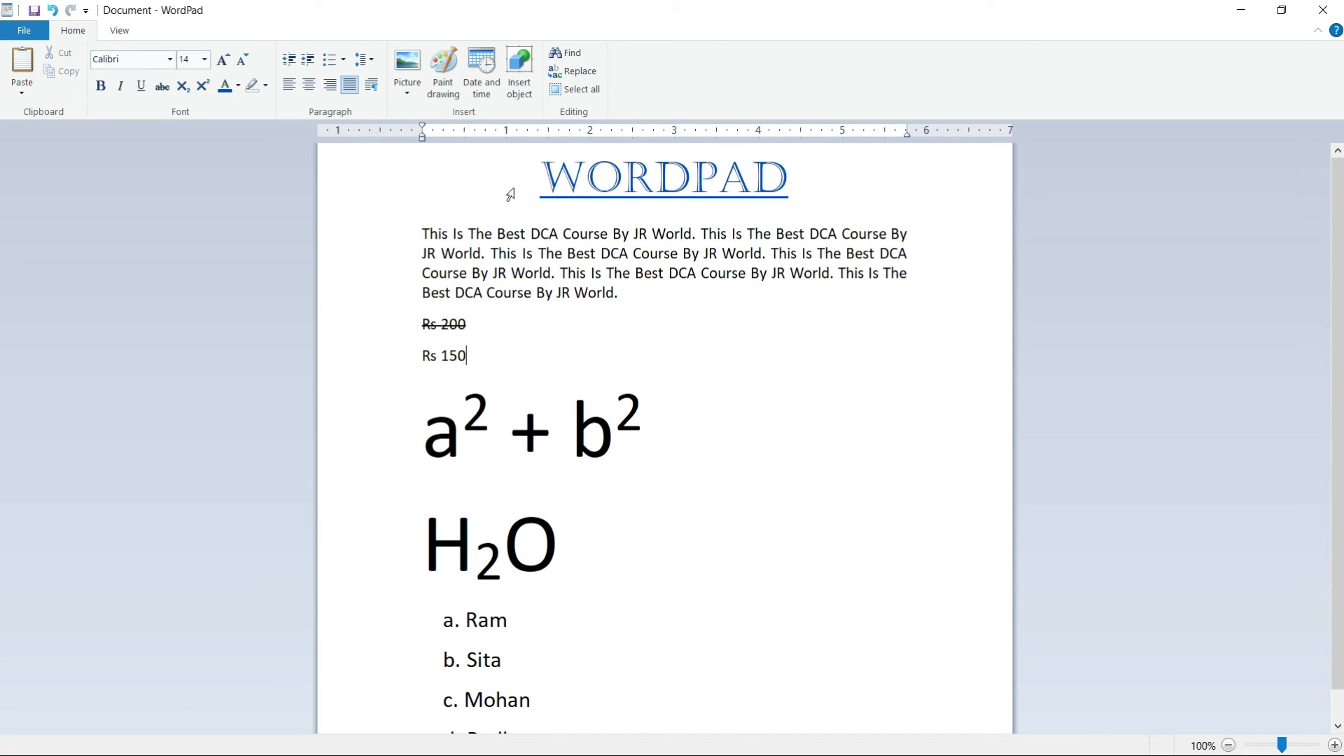
Highlight the title WORDPAD in red.
drag(525, 177, 834, 198)
click(840, 194)
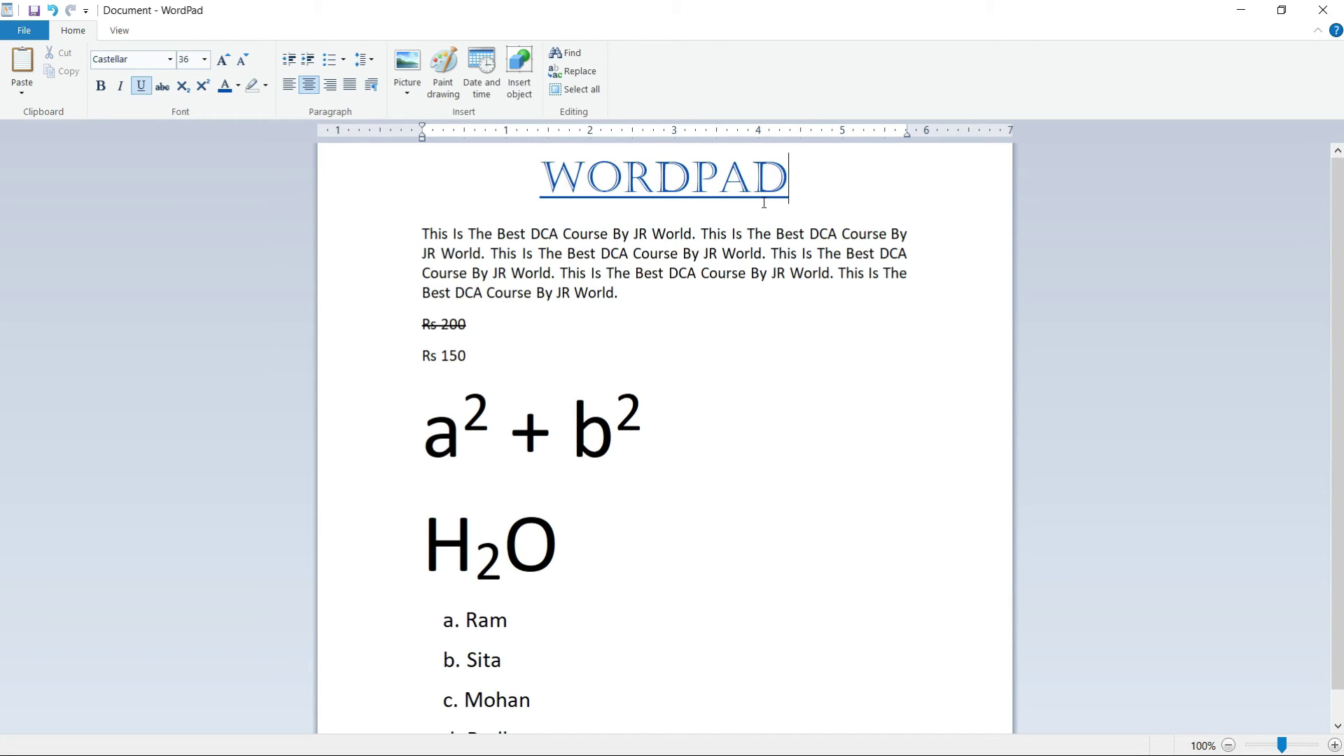
double_click(807, 184)
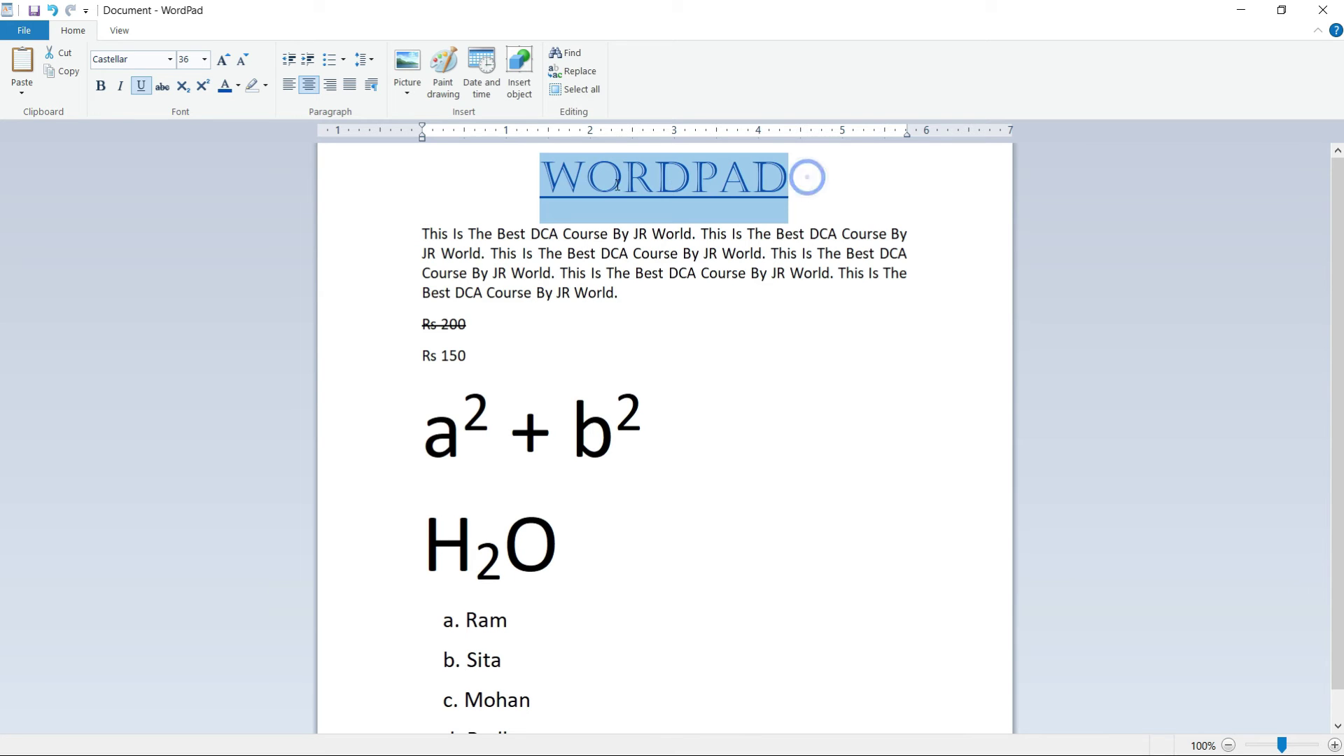
click(868, 258)
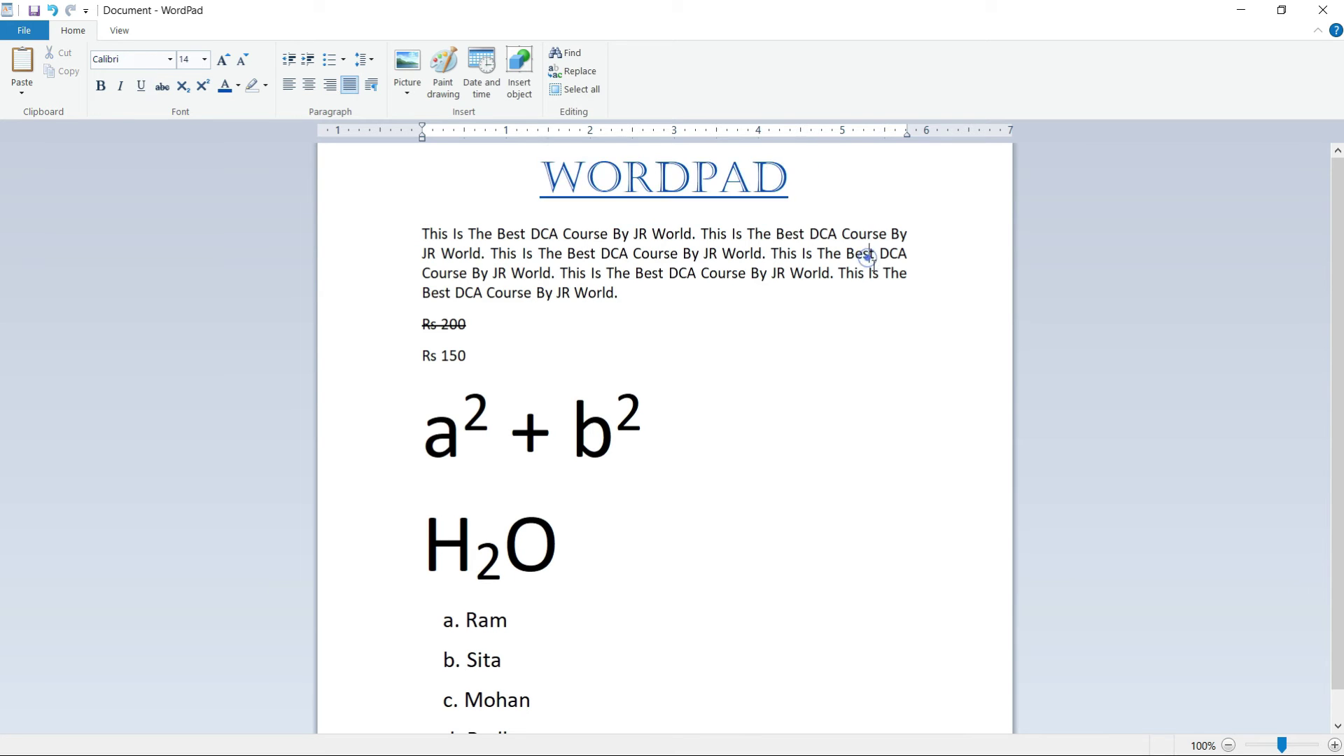
double_click(734, 162)
click(267, 87)
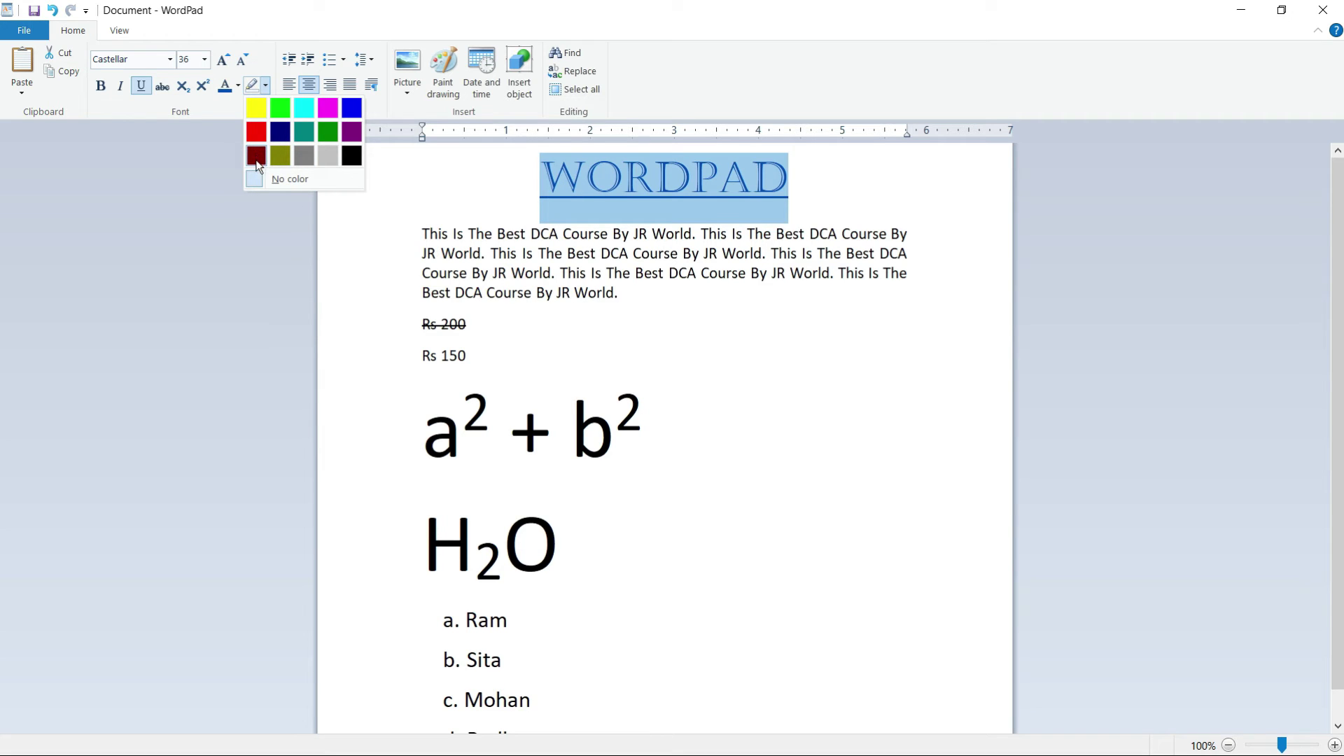
click(258, 132)
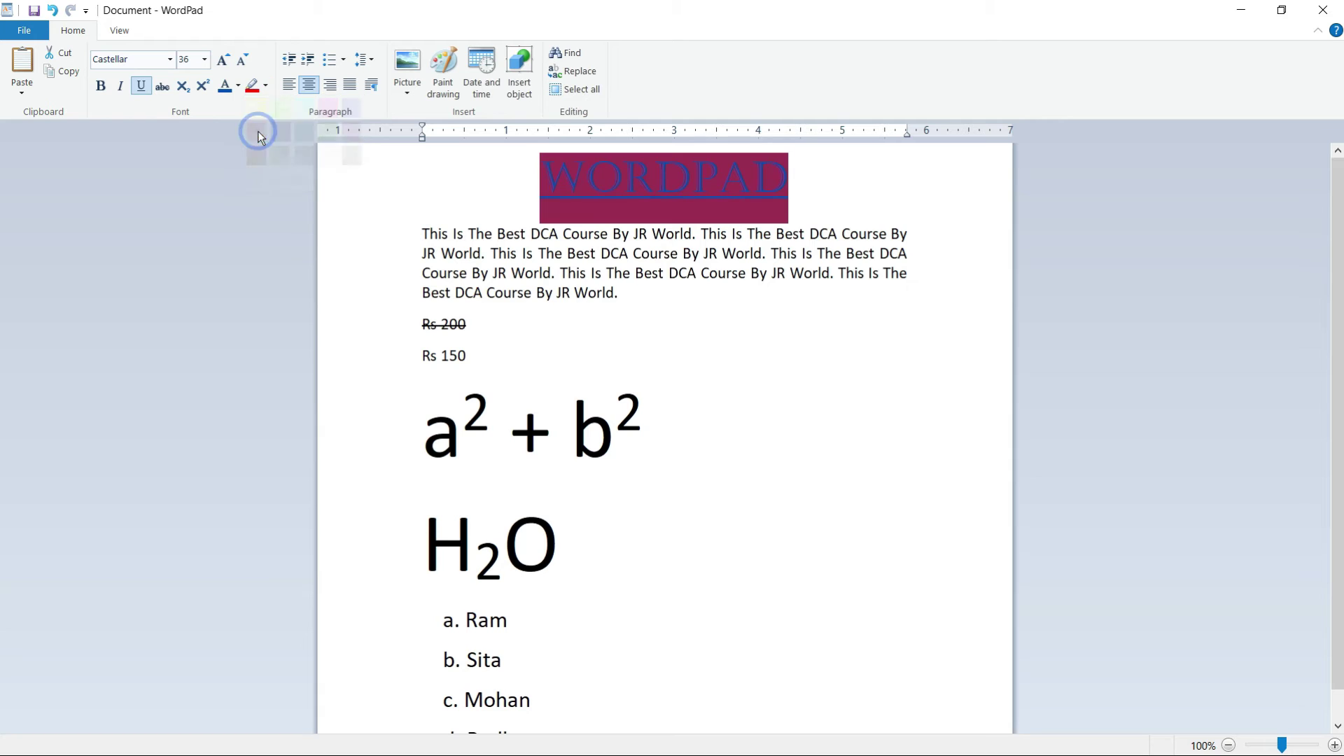
click(846, 196)
click(811, 366)
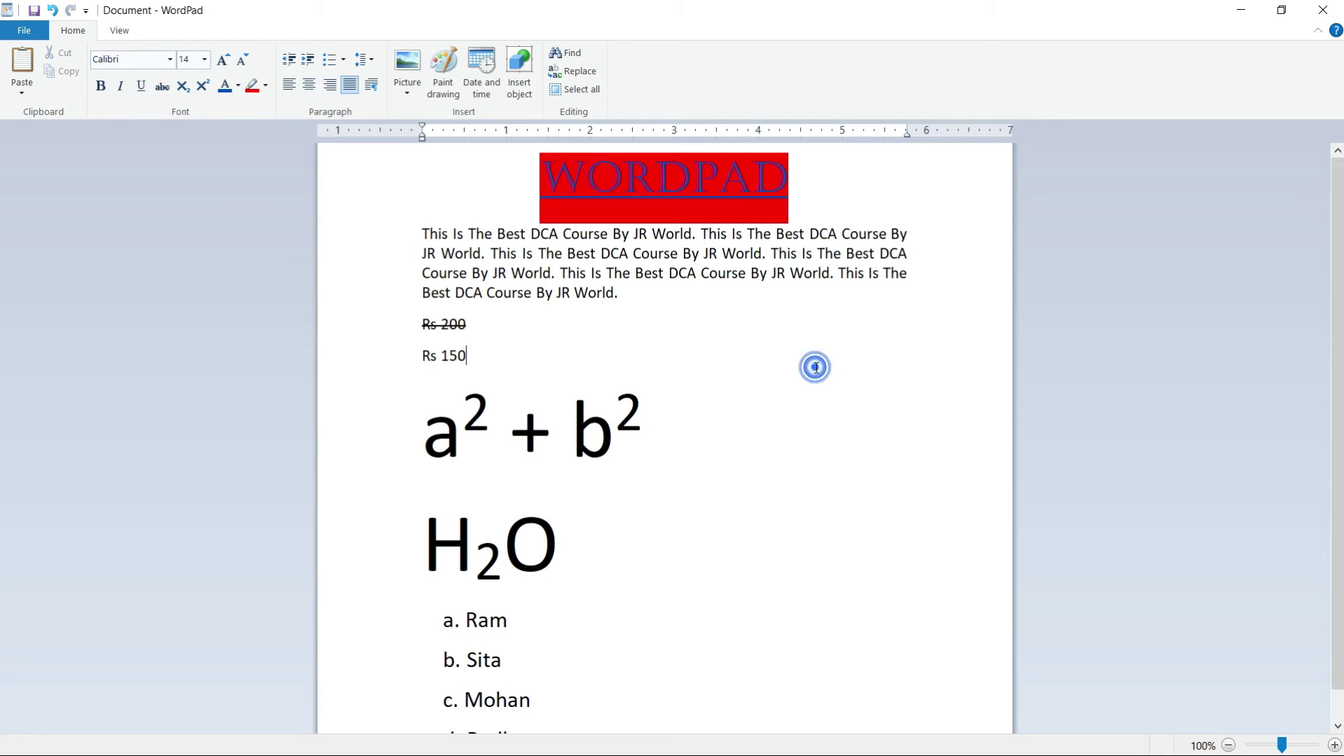
Remove the highlight color from the title WORDPAD.
double_click(652, 187)
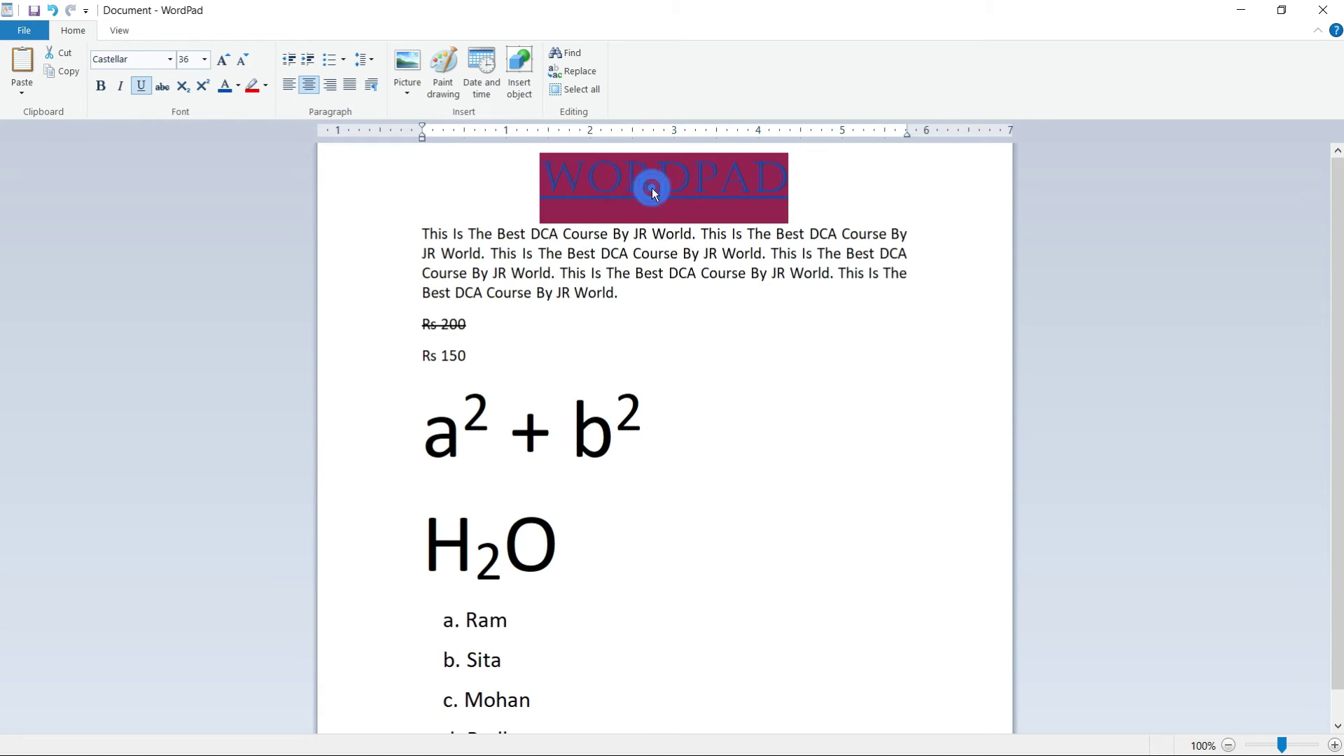
click(269, 86)
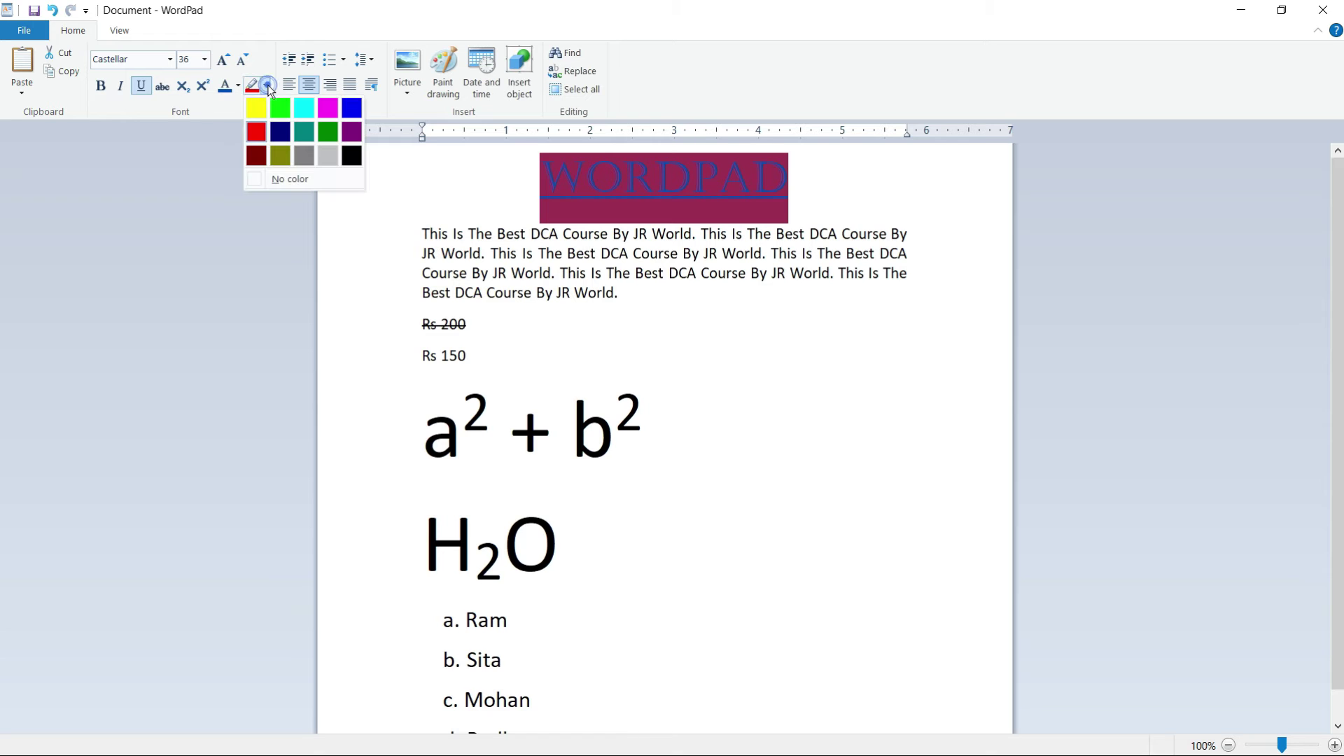
click(293, 180)
click(763, 385)
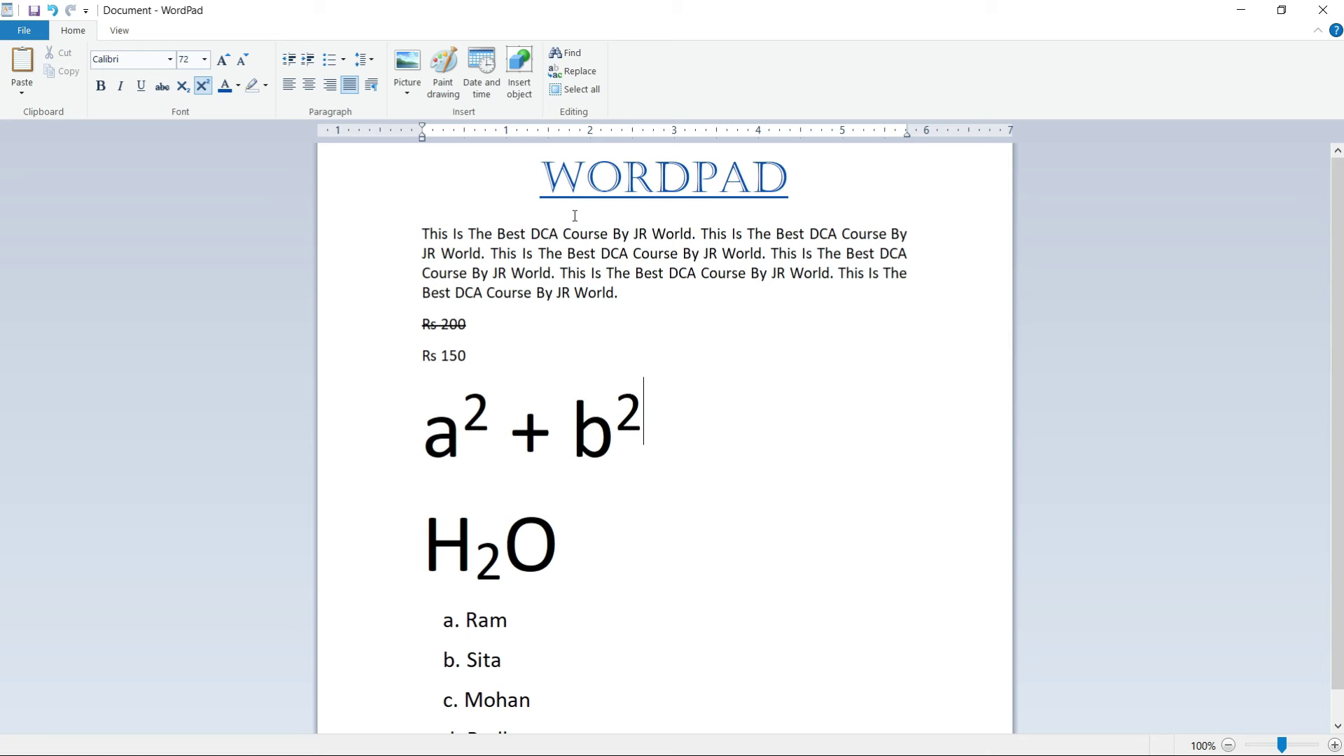
Change the font color of the words "Best DCA" in the paragraph's third line to red.
click(549, 265)
drag(636, 273, 694, 275)
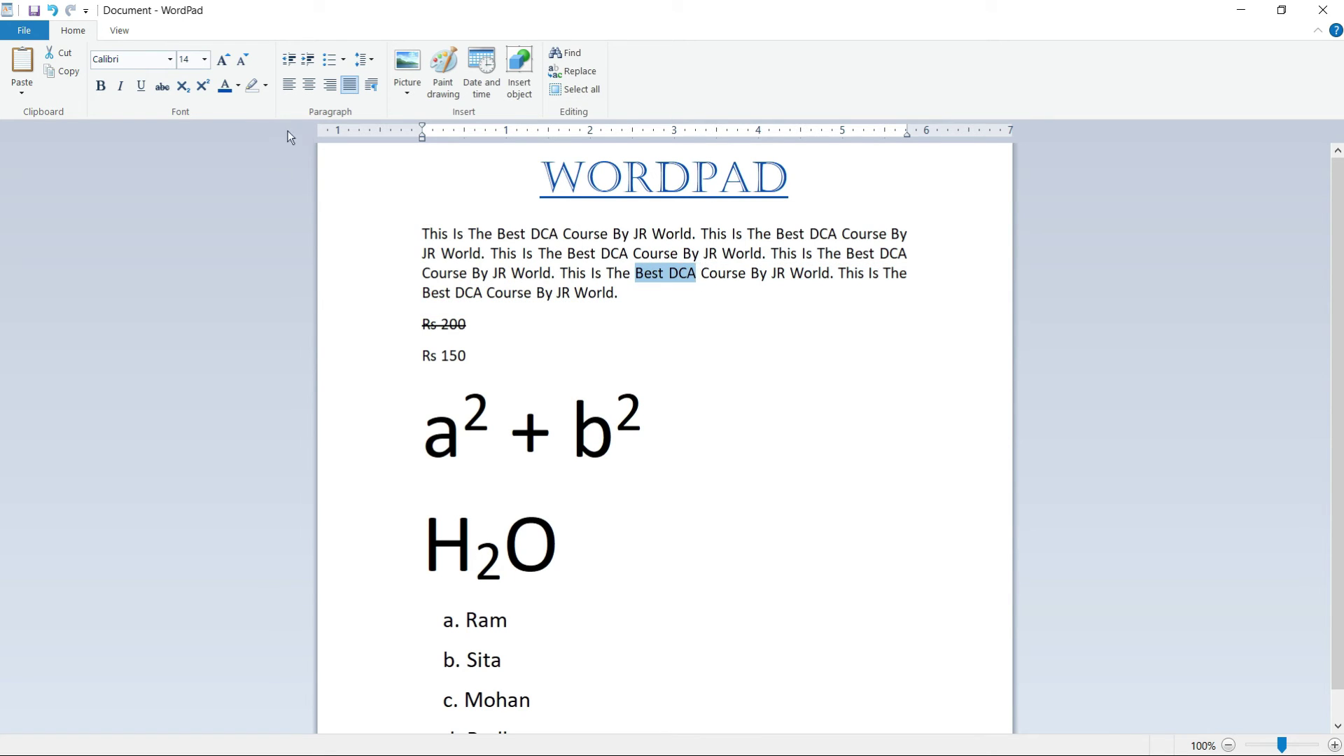
click(238, 86)
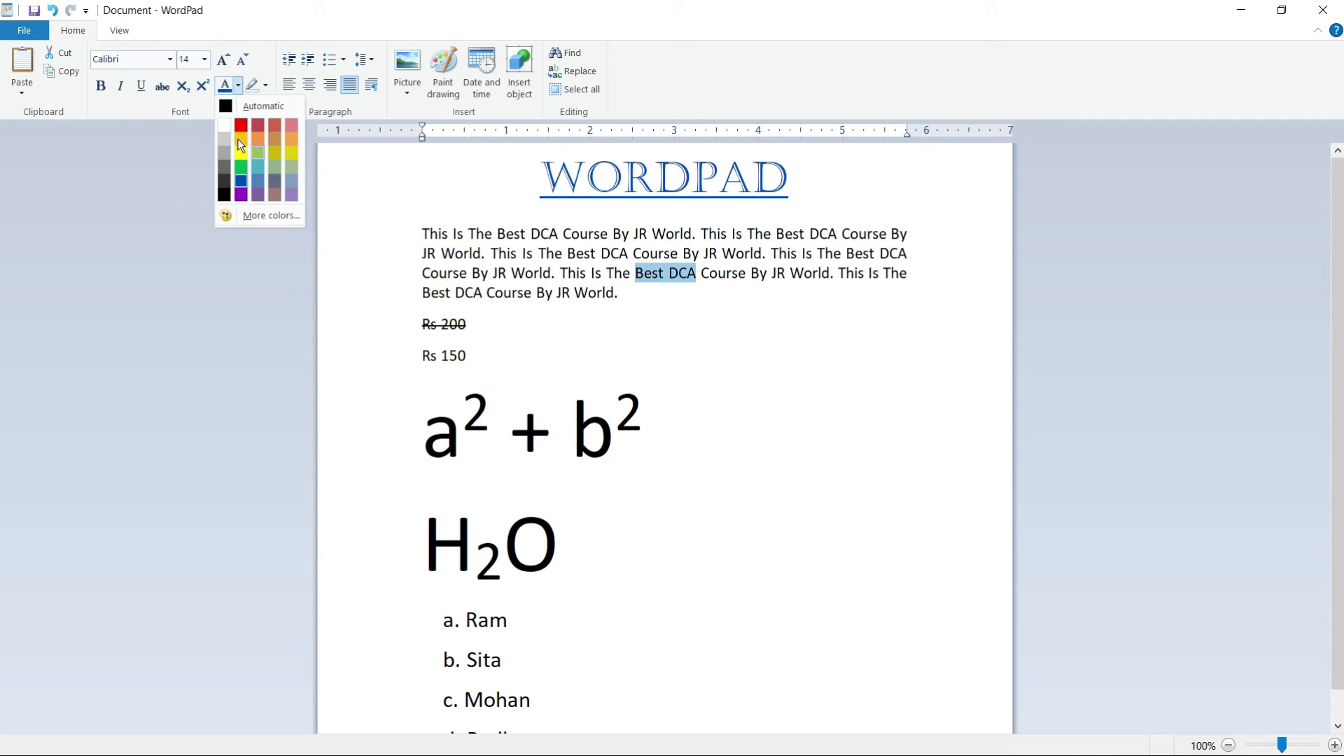
click(241, 127)
click(786, 287)
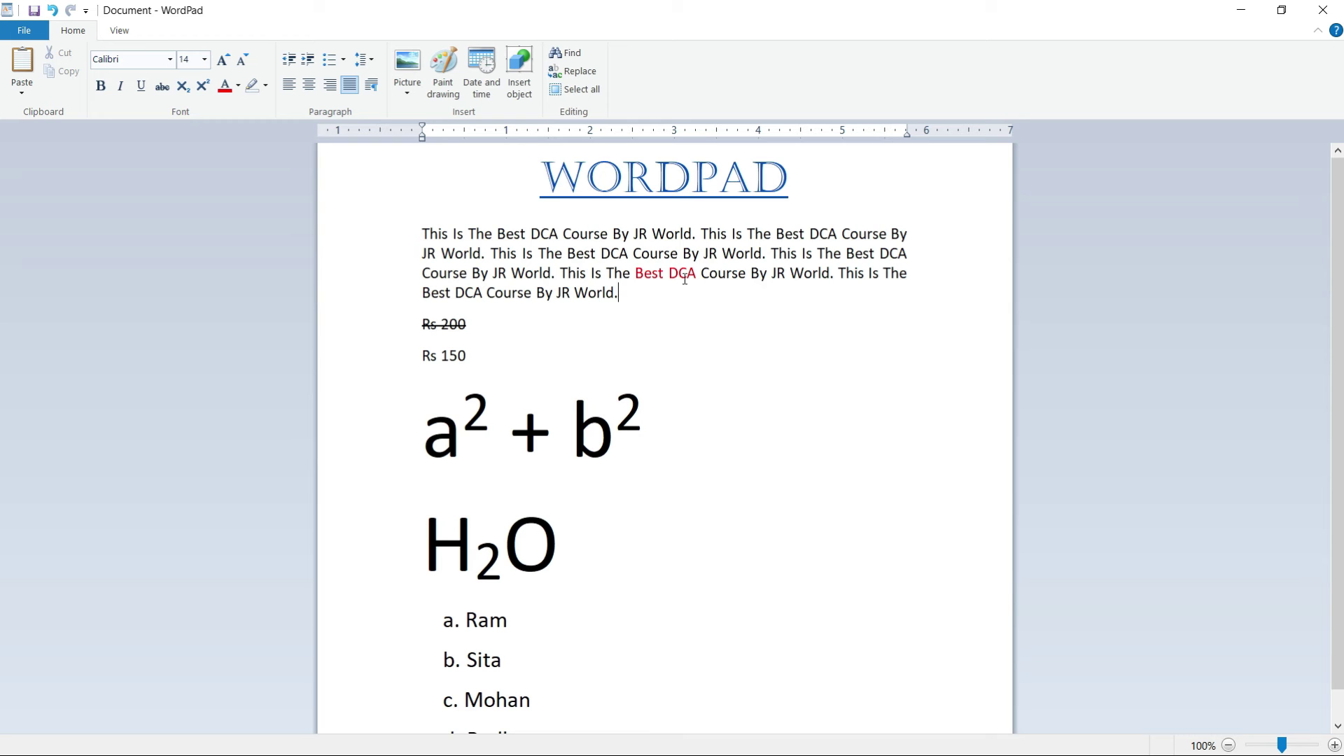
Try a blue text highlight on the whole paragraph below the title, and undo it.
drag(444, 267, 782, 271)
click(691, 411)
drag(422, 233, 619, 291)
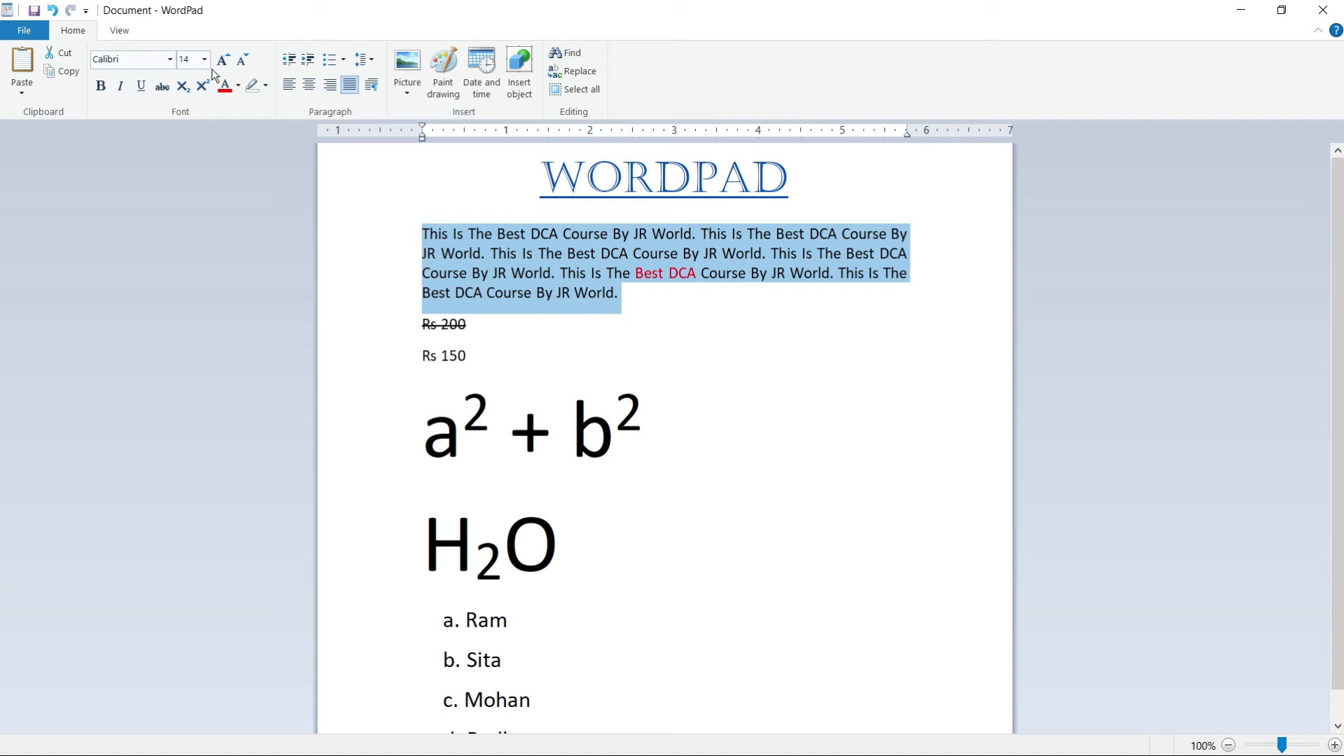
click(266, 85)
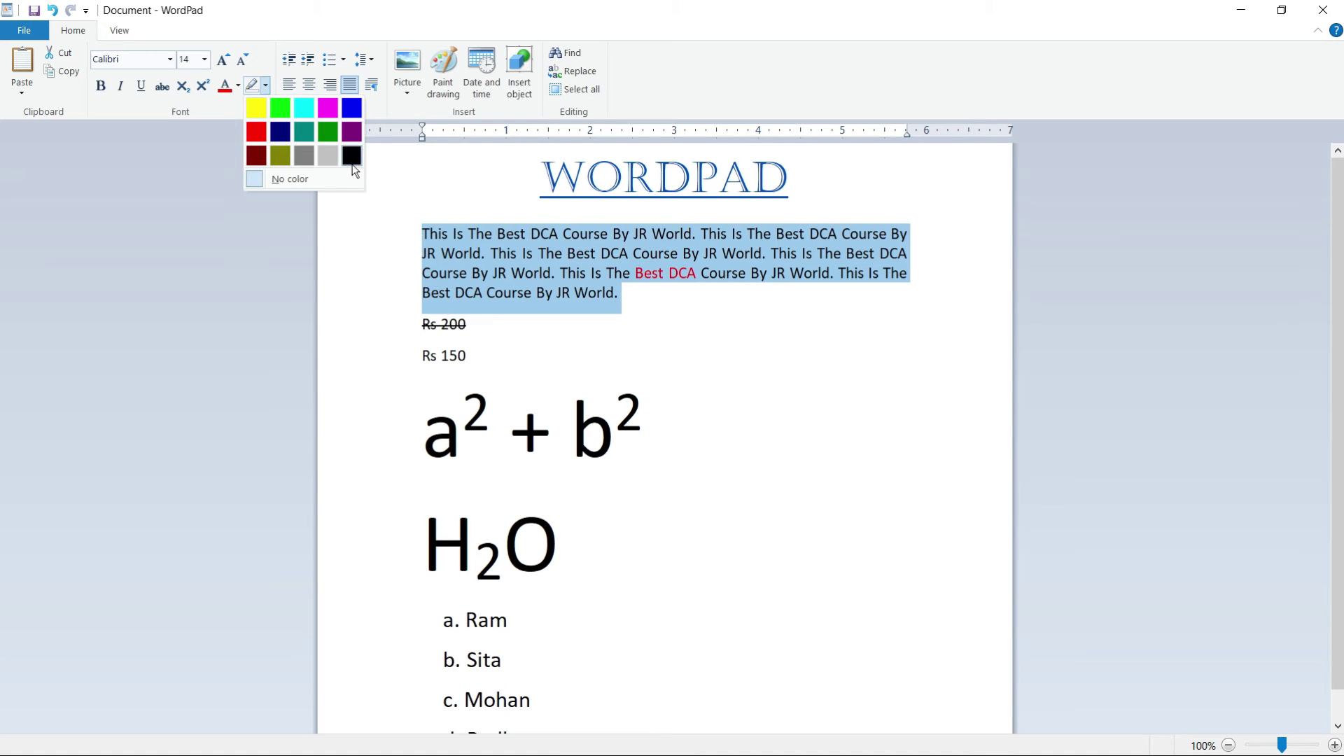
click(353, 109)
click(741, 340)
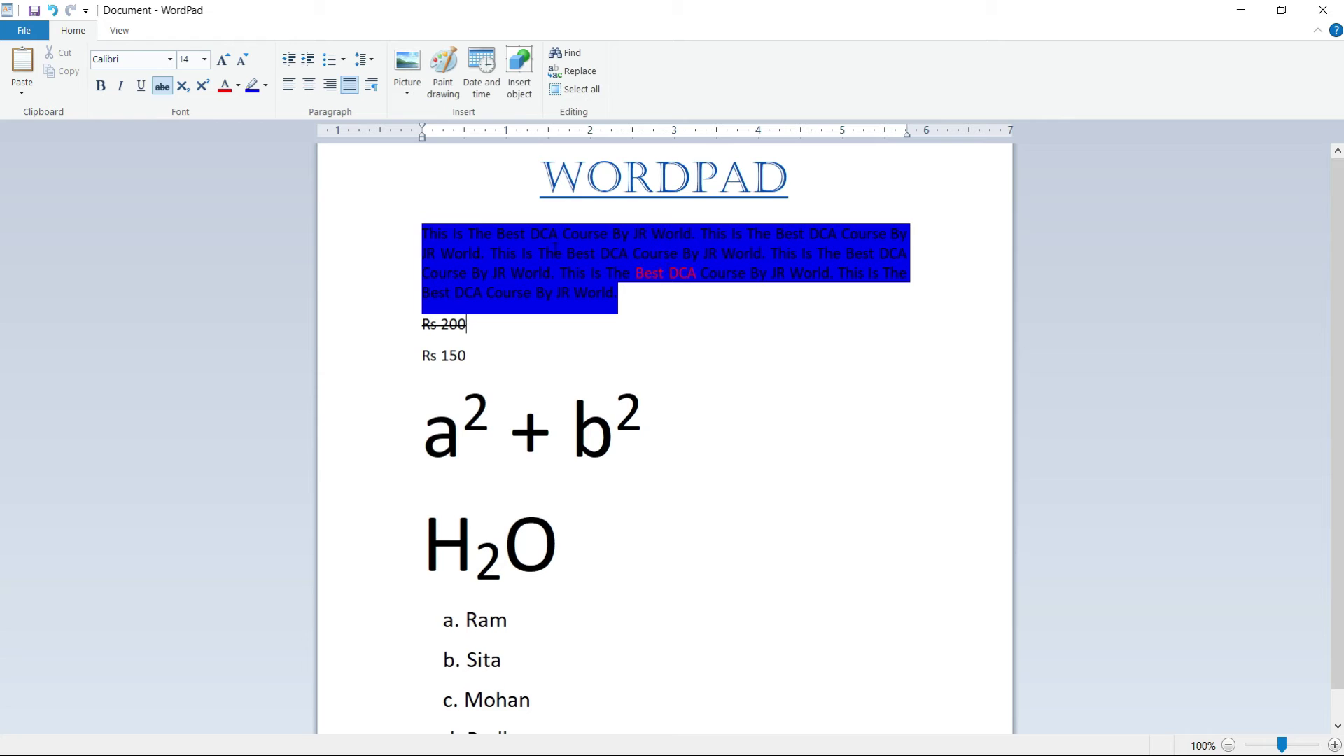
drag(616, 311, 618, 310)
click(674, 306)
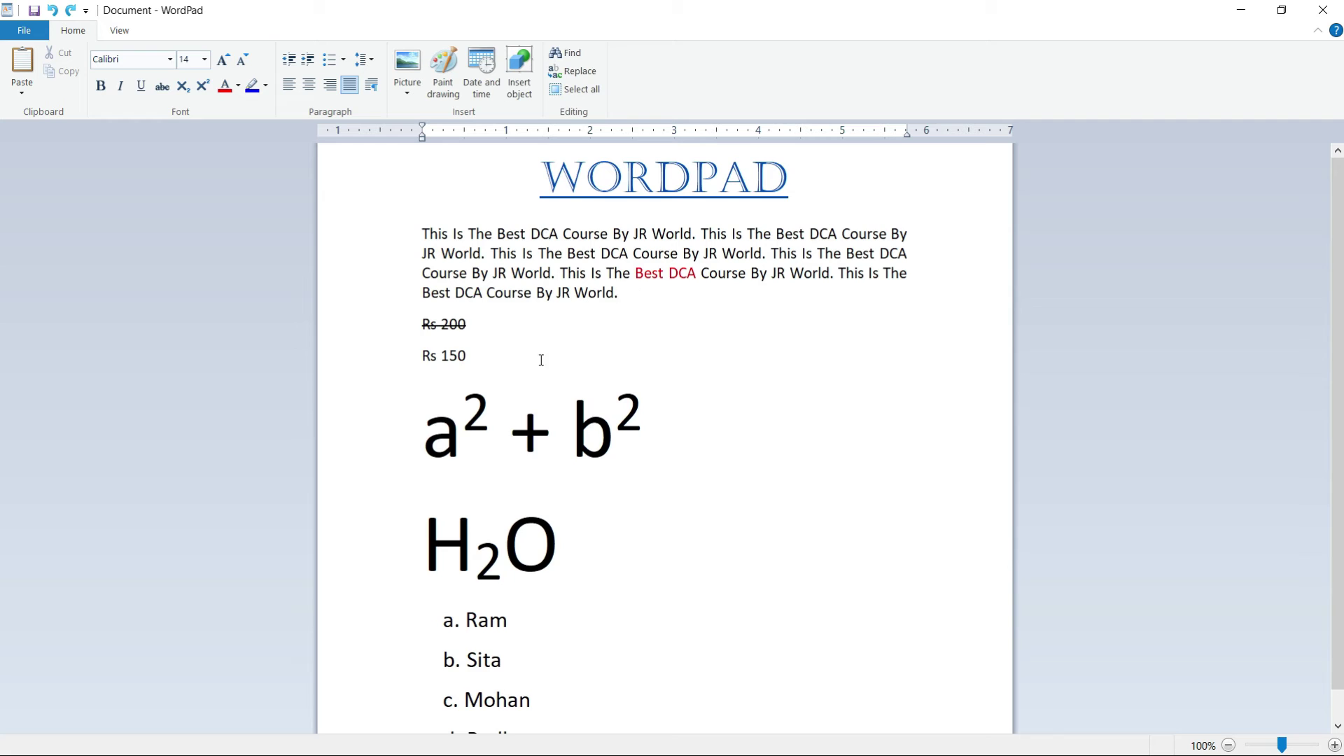
Highlight the price line "Rs 150" in yellow.
drag(466, 355, 420, 356)
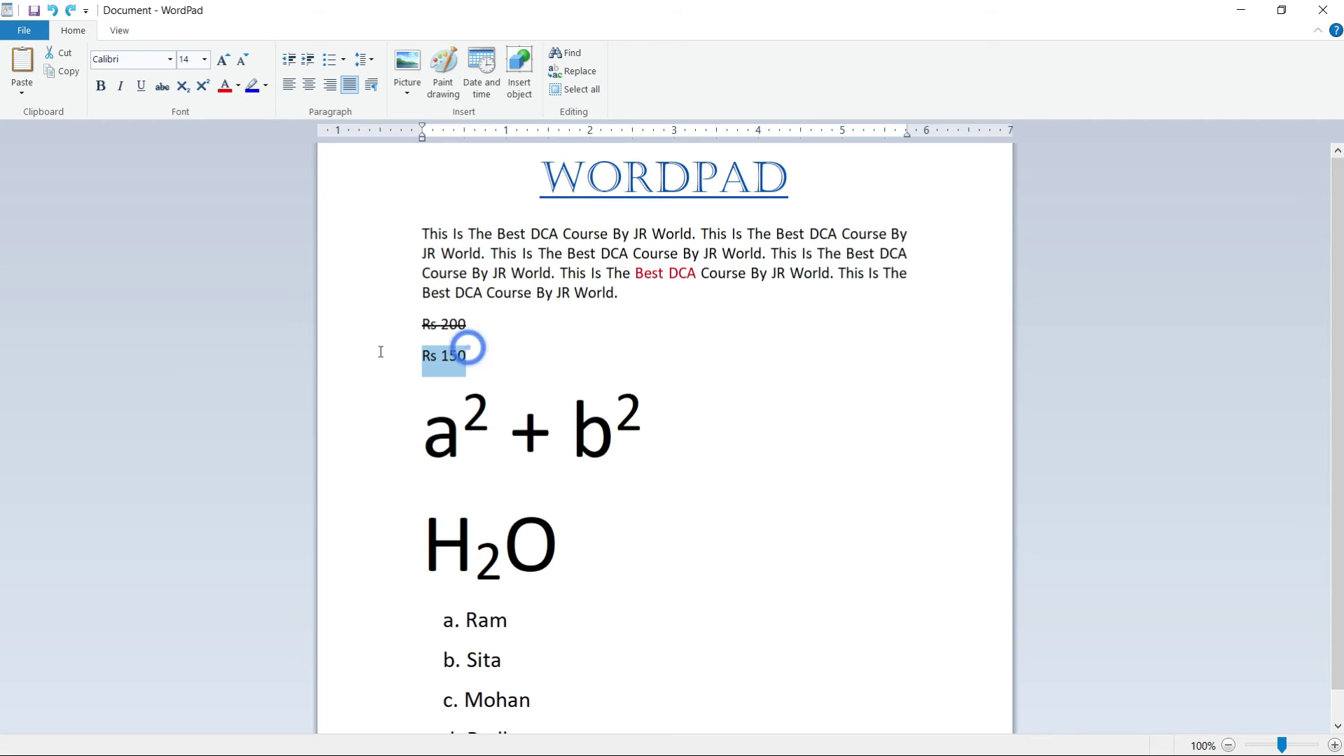
click(266, 84)
click(260, 109)
click(595, 342)
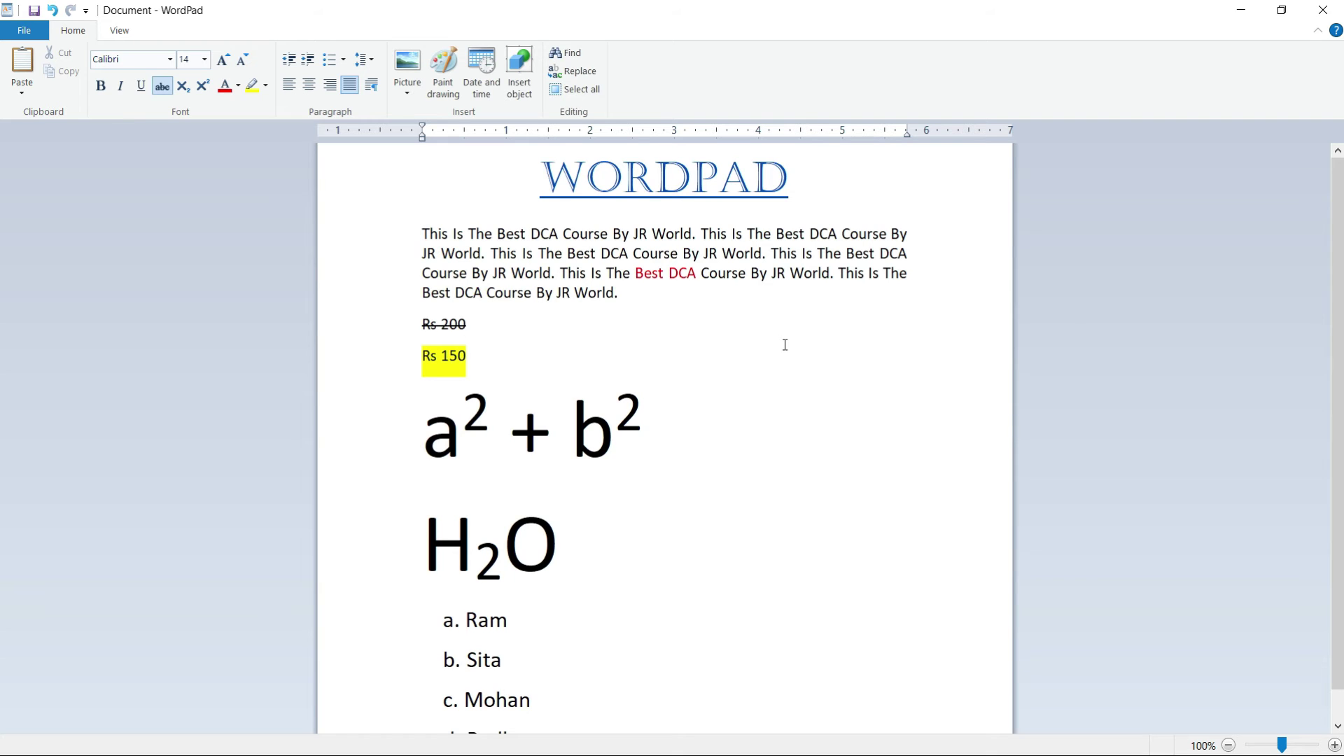
Delete everything below the paragraph: both price lines, the two formulas and the list of names.
scroll(485, 335, down, 1)
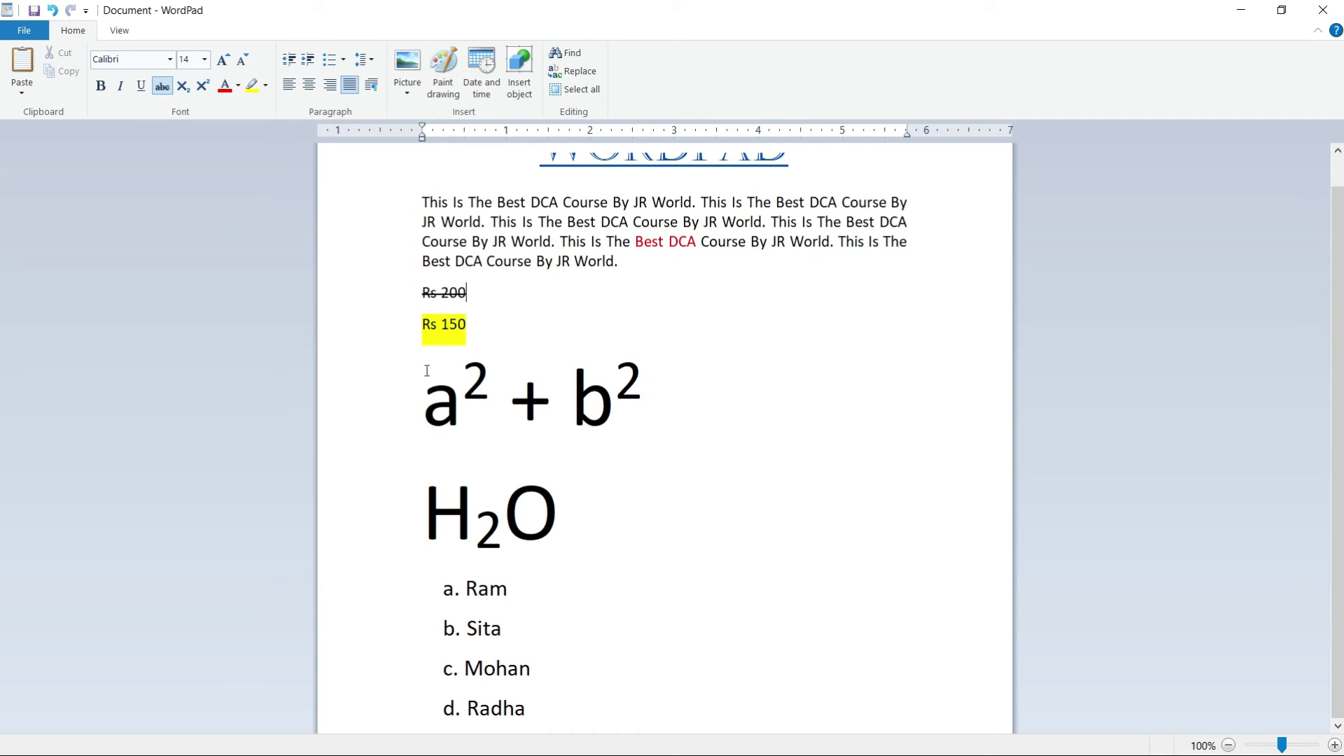
drag(564, 700, 434, 324)
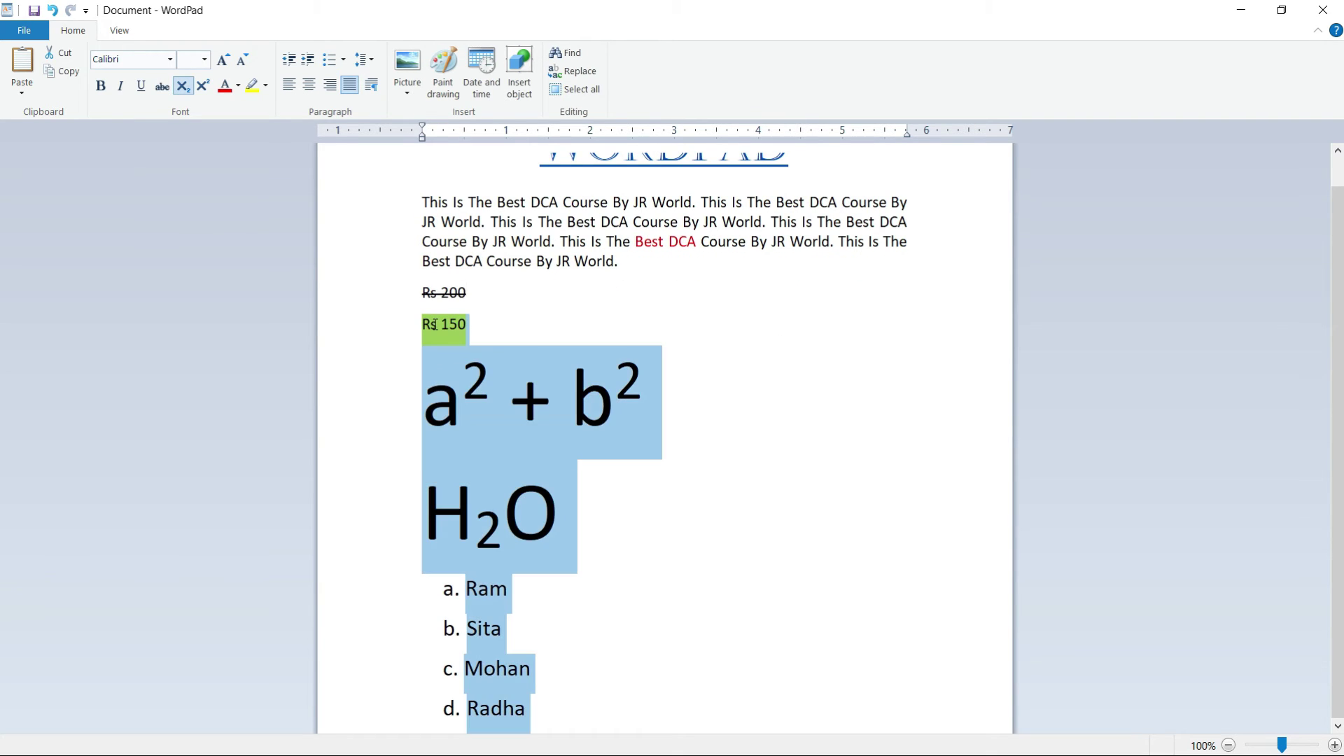
key(Delete)
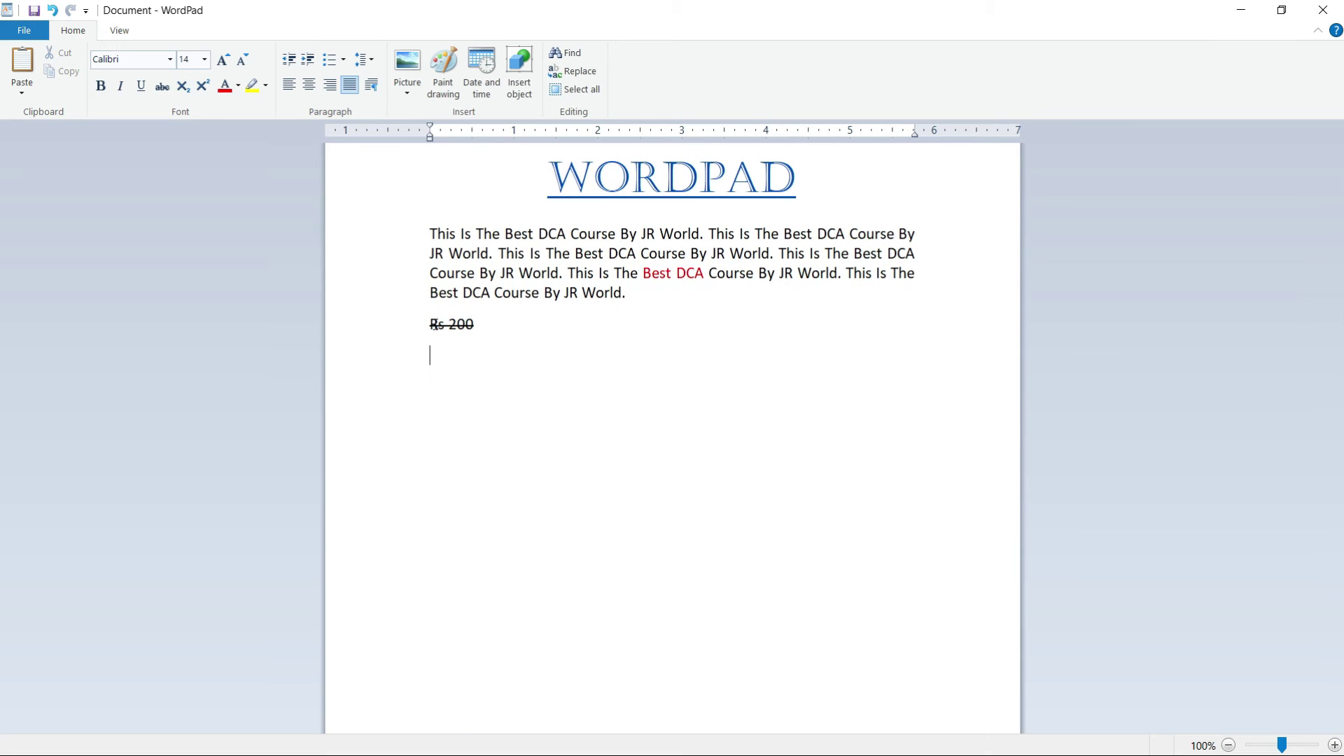
drag(498, 311, 423, 336)
click(482, 332)
key(Delete)
Insert the Happy Doctor's Day drawing as a picture below the paragraph.
click(407, 87)
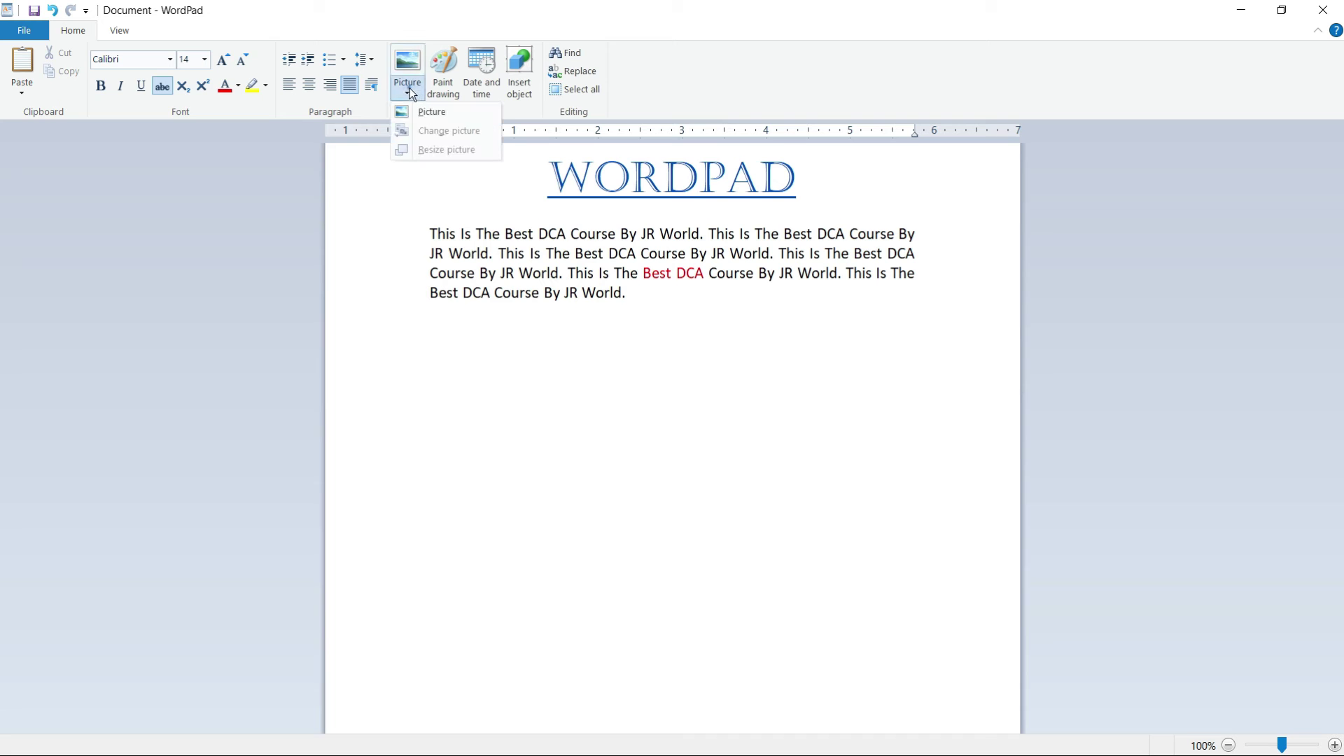
click(440, 111)
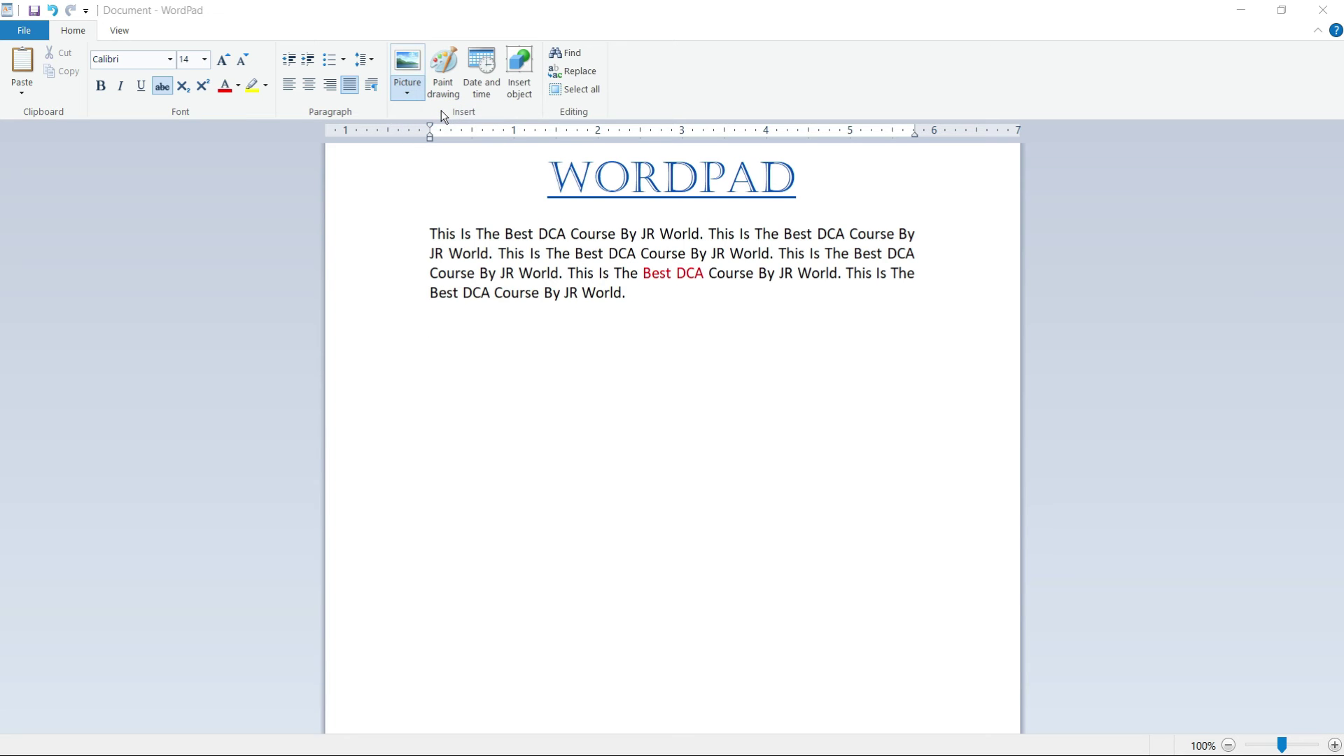
click(816, 413)
click(932, 534)
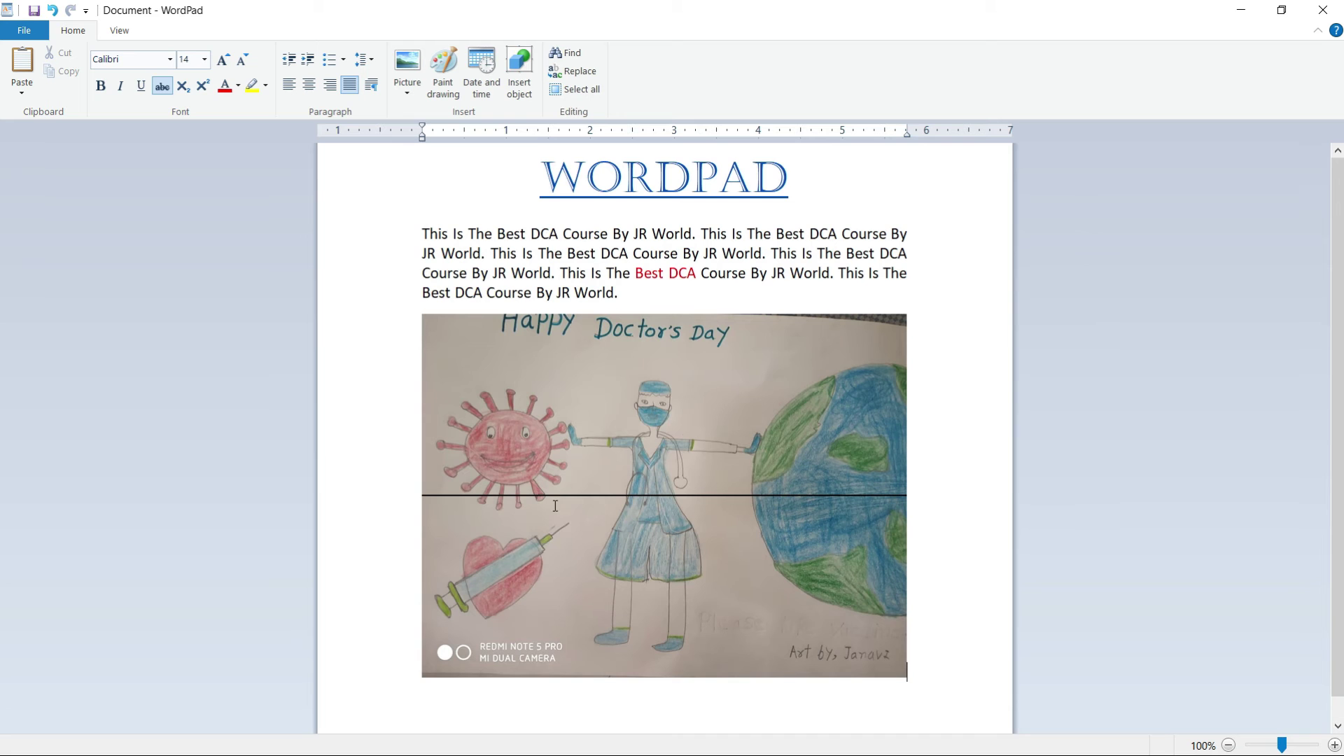
Resize the inserted picture to 50% of its original size with the aspect ratio locked.
click(655, 455)
scroll(511, 504, down, 3)
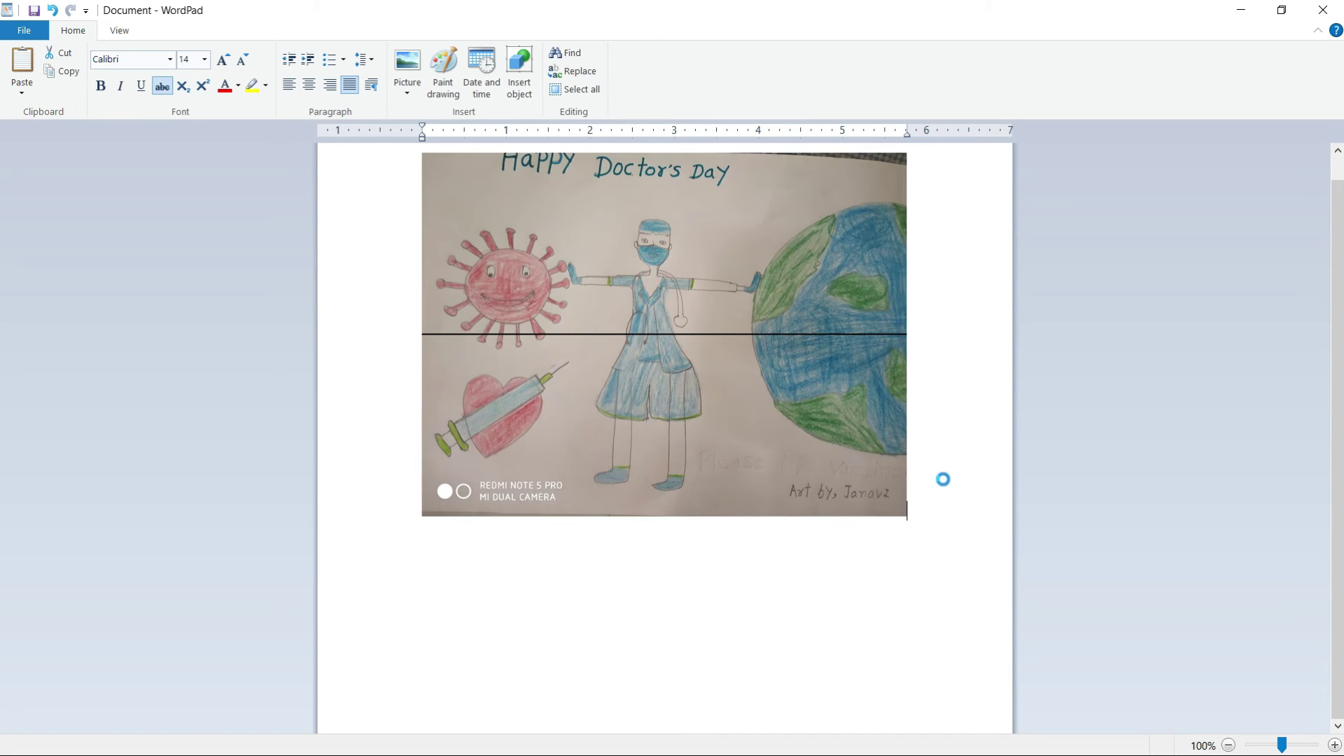
scroll(910, 462, up, 3)
click(415, 86)
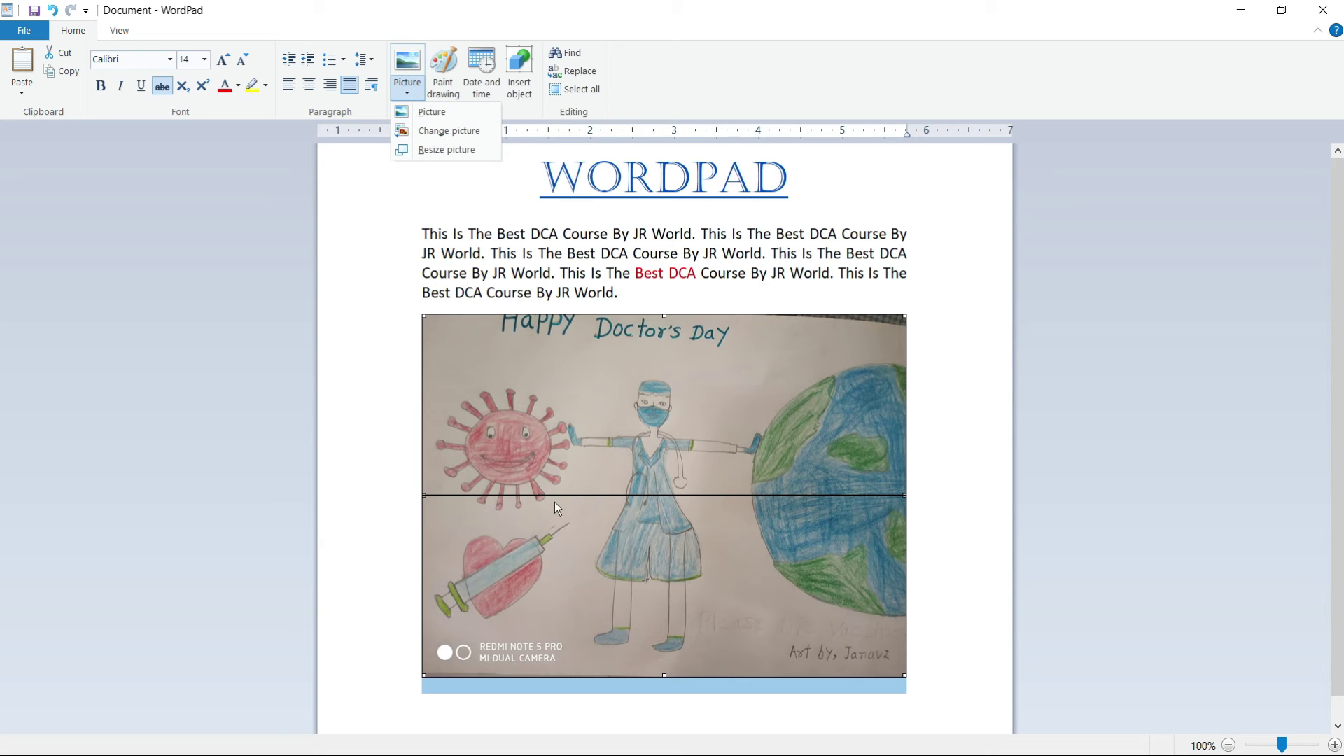
click(441, 150)
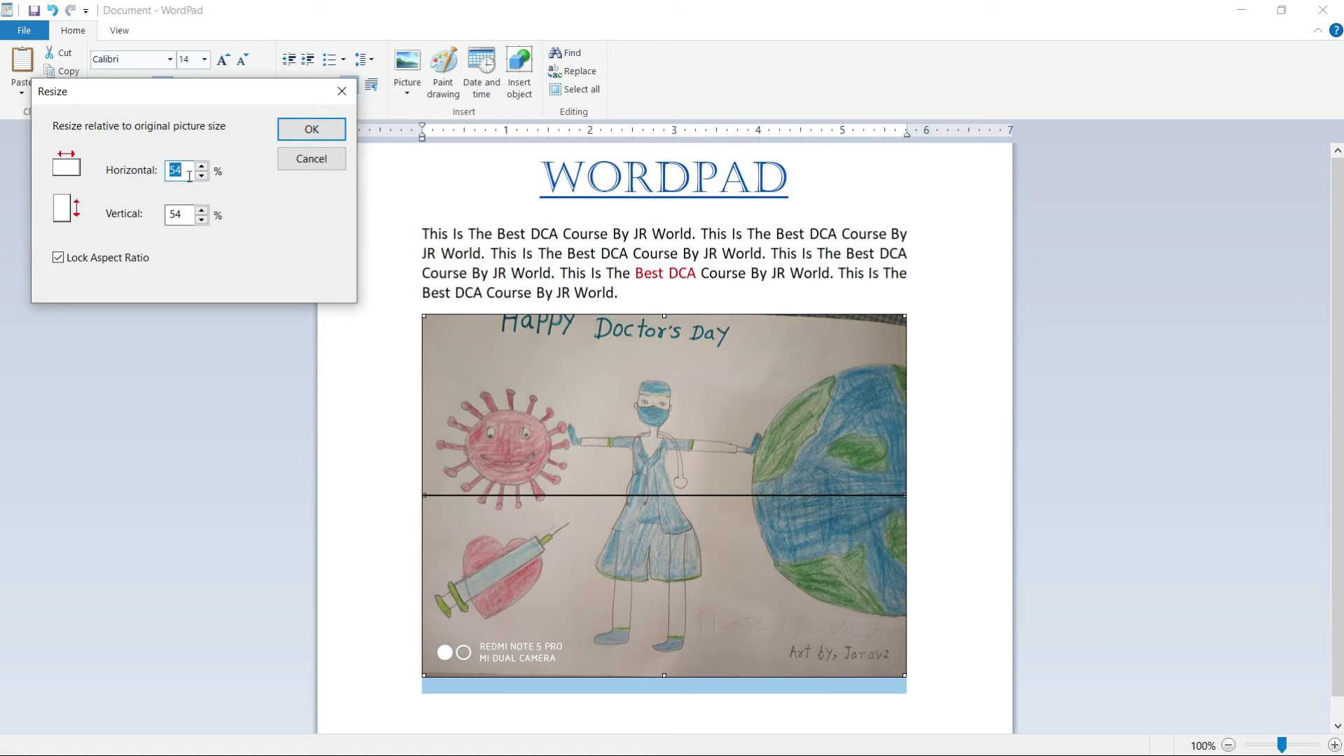
text(50)
click(311, 130)
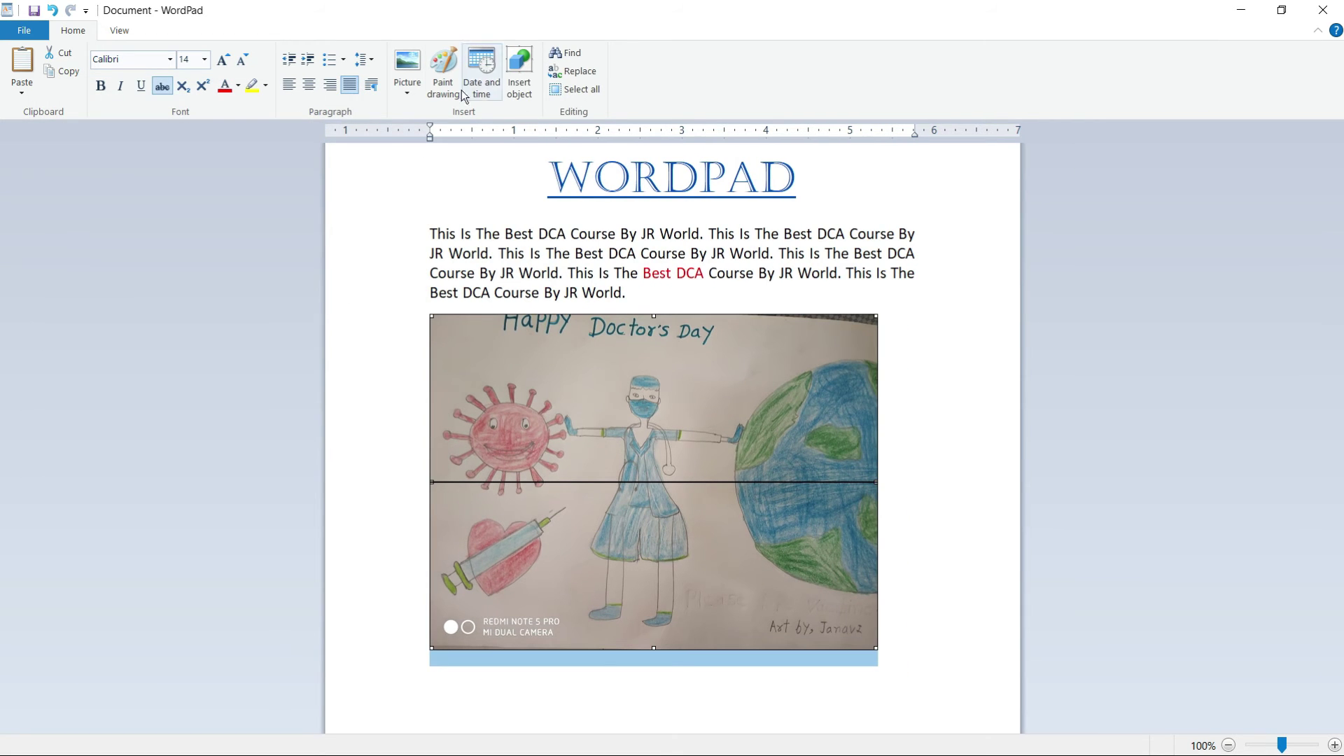
Resize the Happy Doctor's Day picture to 25% of its original size.
click(407, 89)
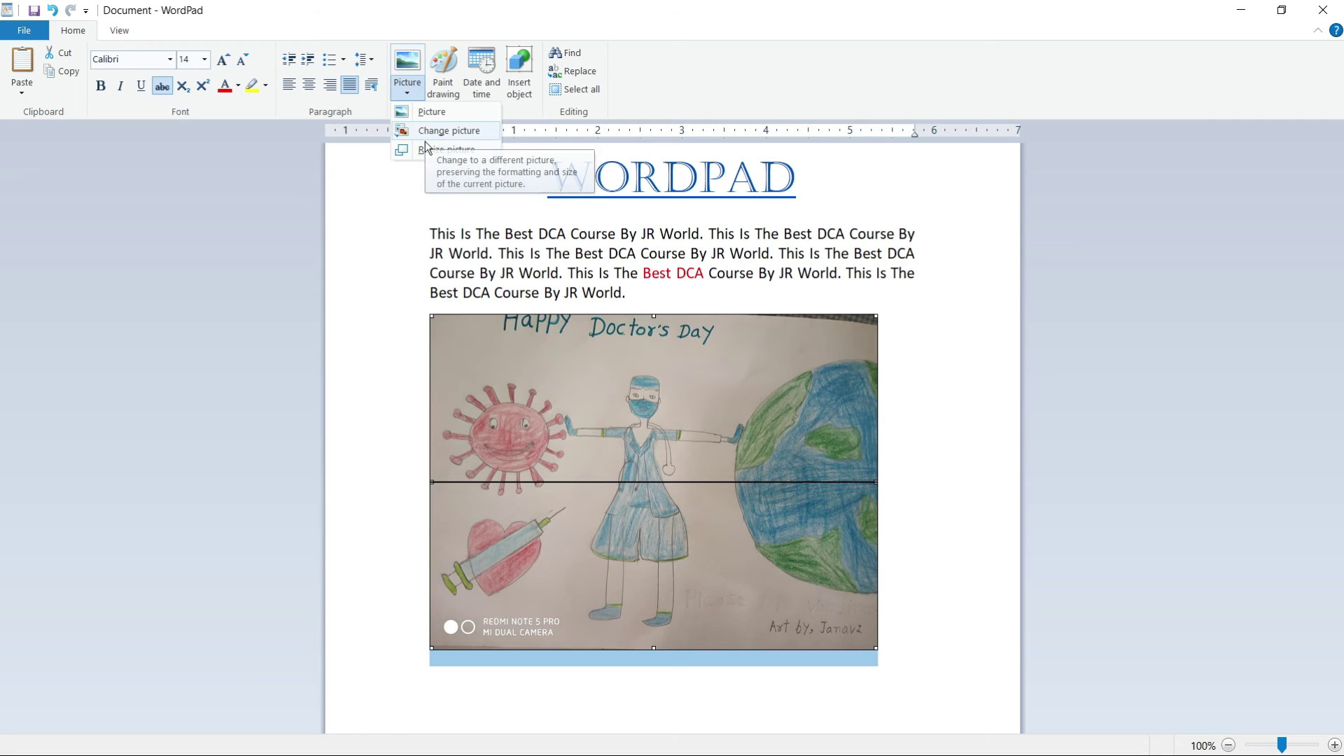
click(428, 149)
text(25)
click(314, 133)
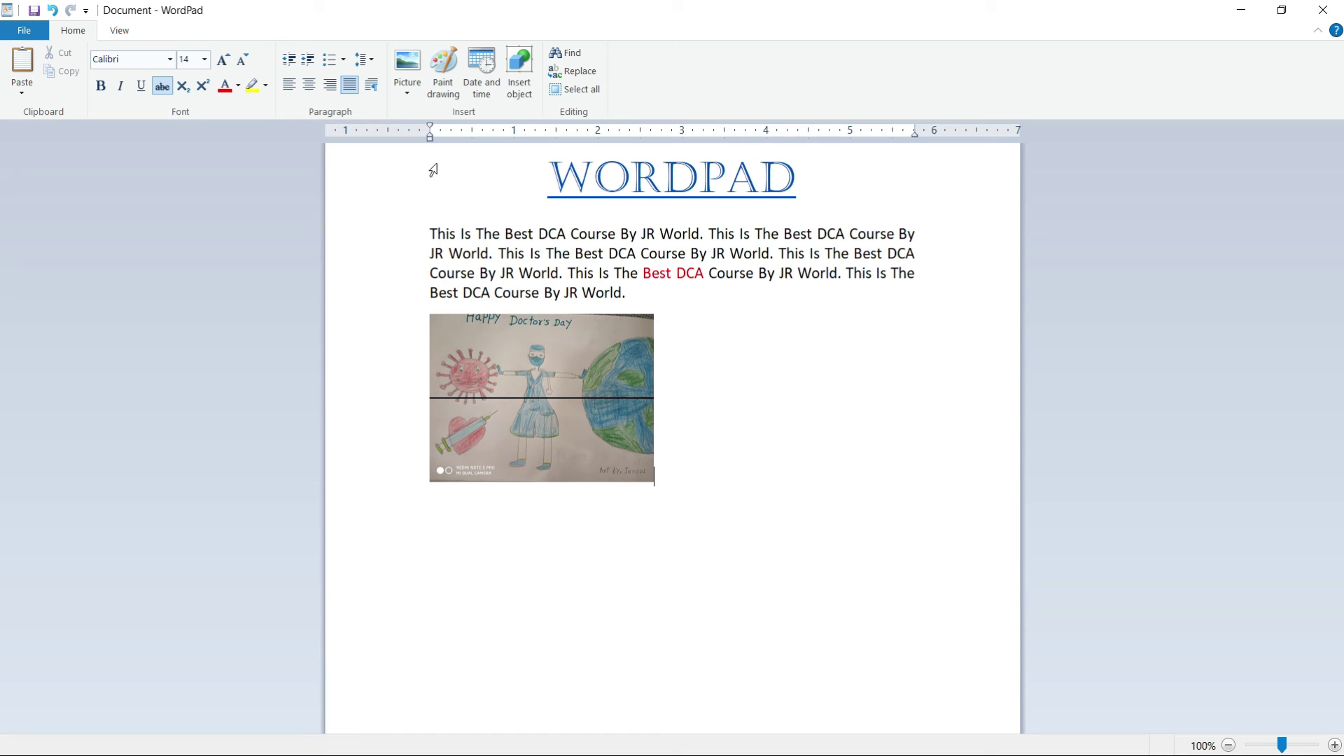
Insert a Paint drawing after the picture and enlarge its canvas to about 250 × 258 px.
click(445, 77)
click(445, 83)
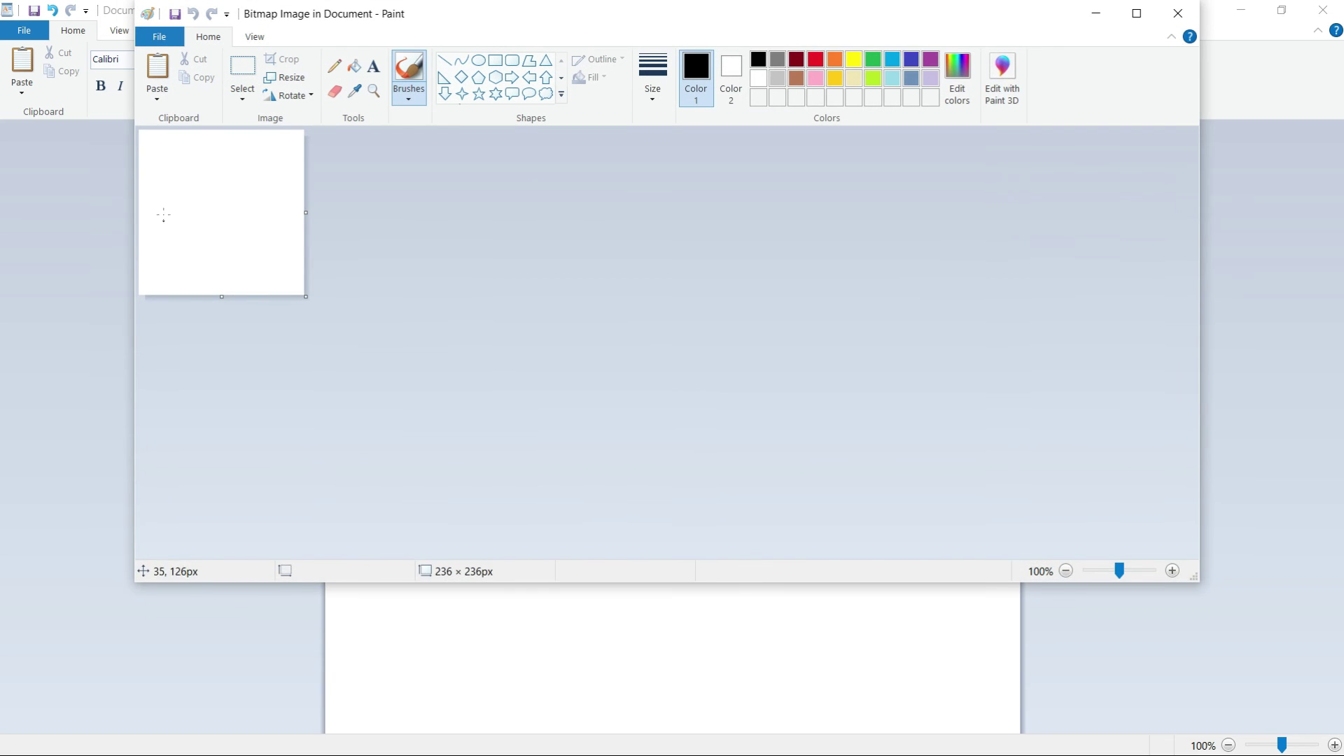
mouse_move(305, 297)
mouse_down()
mouse_move(544, 372)
mouse_move(294, 310)
mouse_move(321, 293)
mouse_move(305, 303)
mouse_move(314, 310)
mouse_up()
Draw a black heart shape about 232 × 218 px that nearly fills the canvas.
click(562, 93)
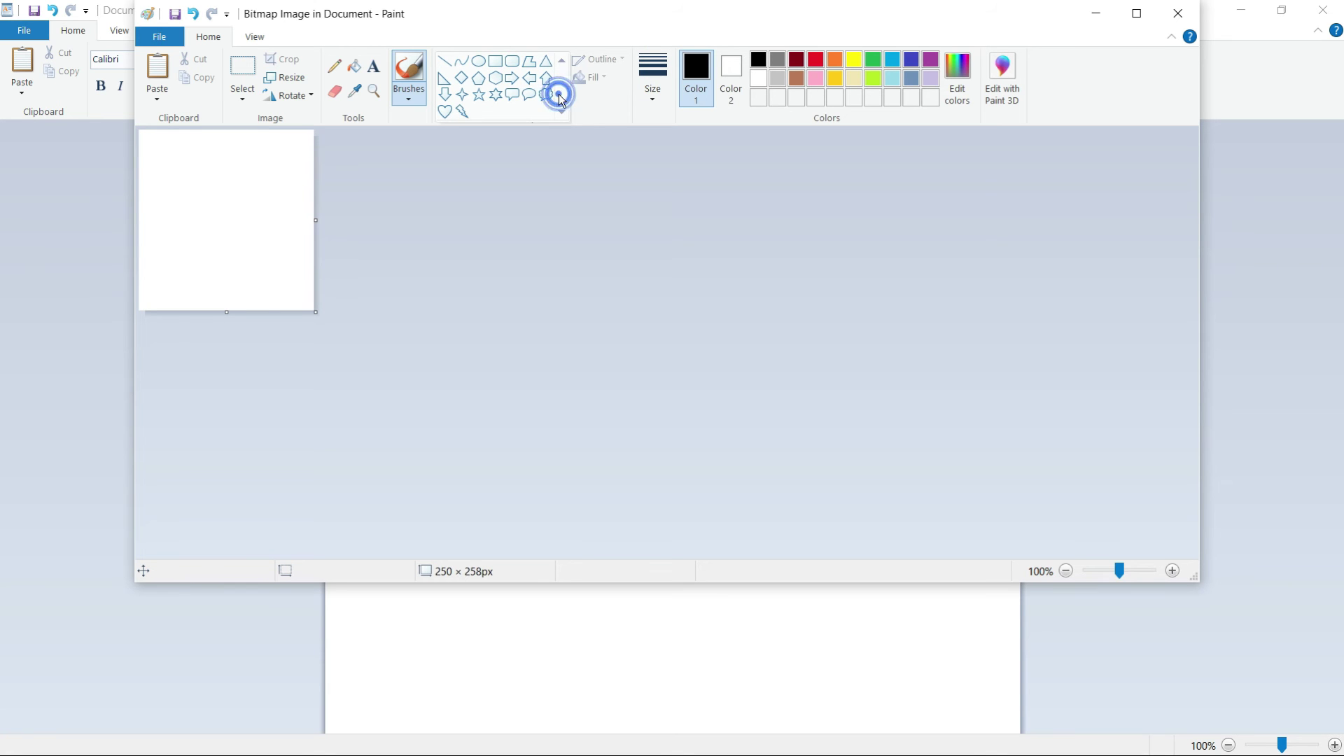
click(451, 112)
drag(145, 150, 306, 304)
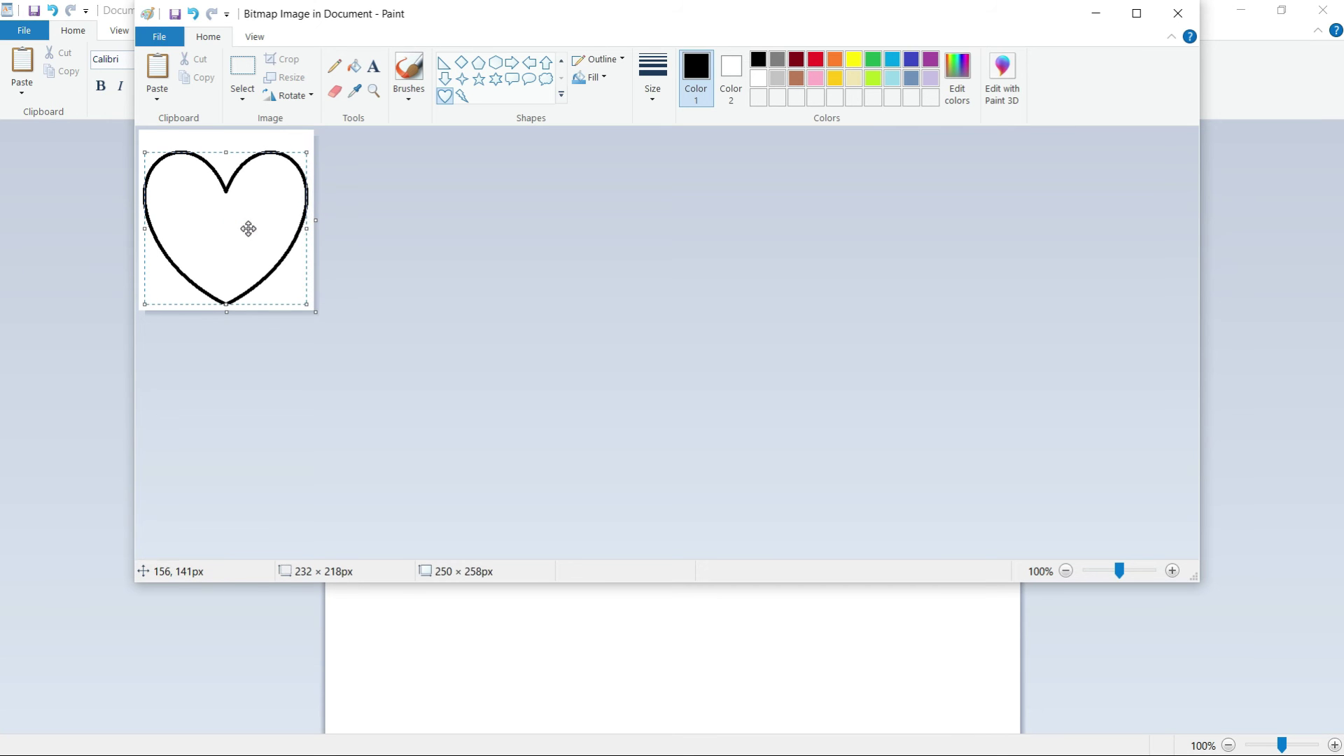
click(362, 212)
click(269, 205)
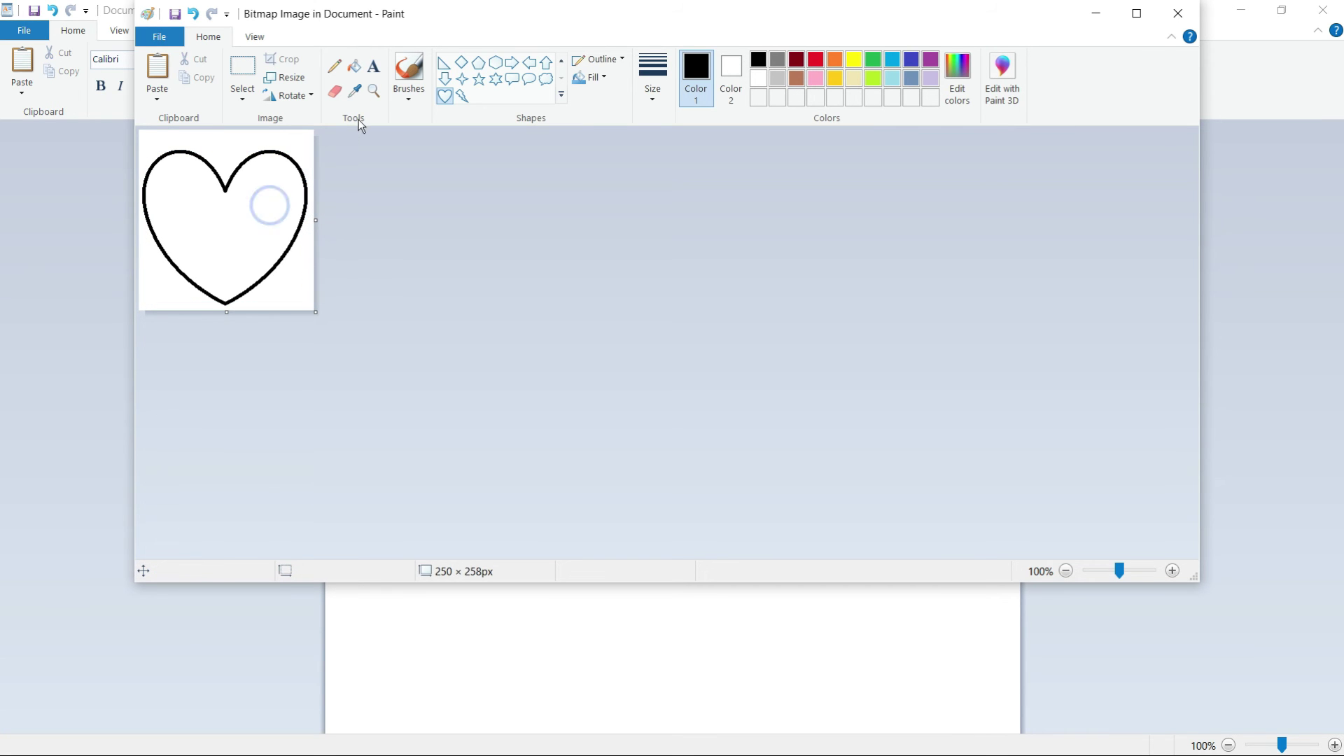
Fill the inside of the heart with red and close the drawing to return to the WordPad document.
click(358, 70)
click(816, 60)
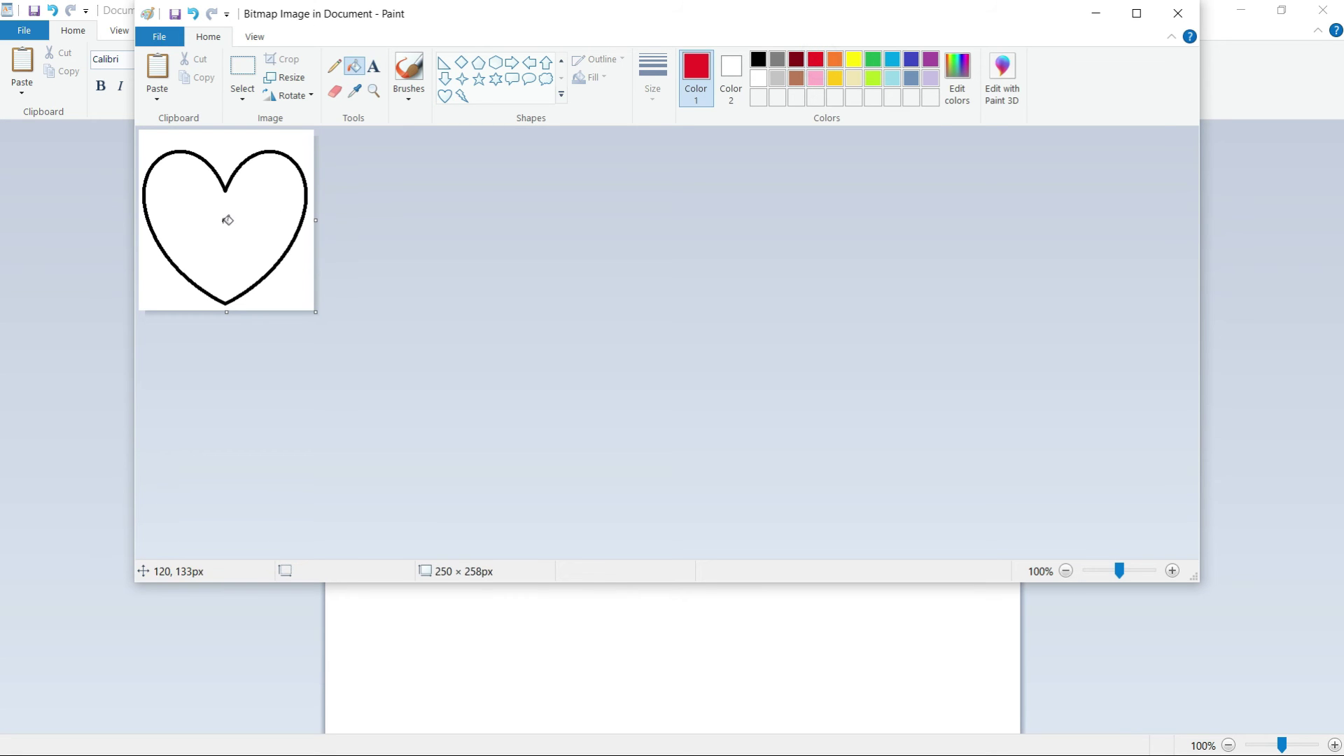
click(228, 220)
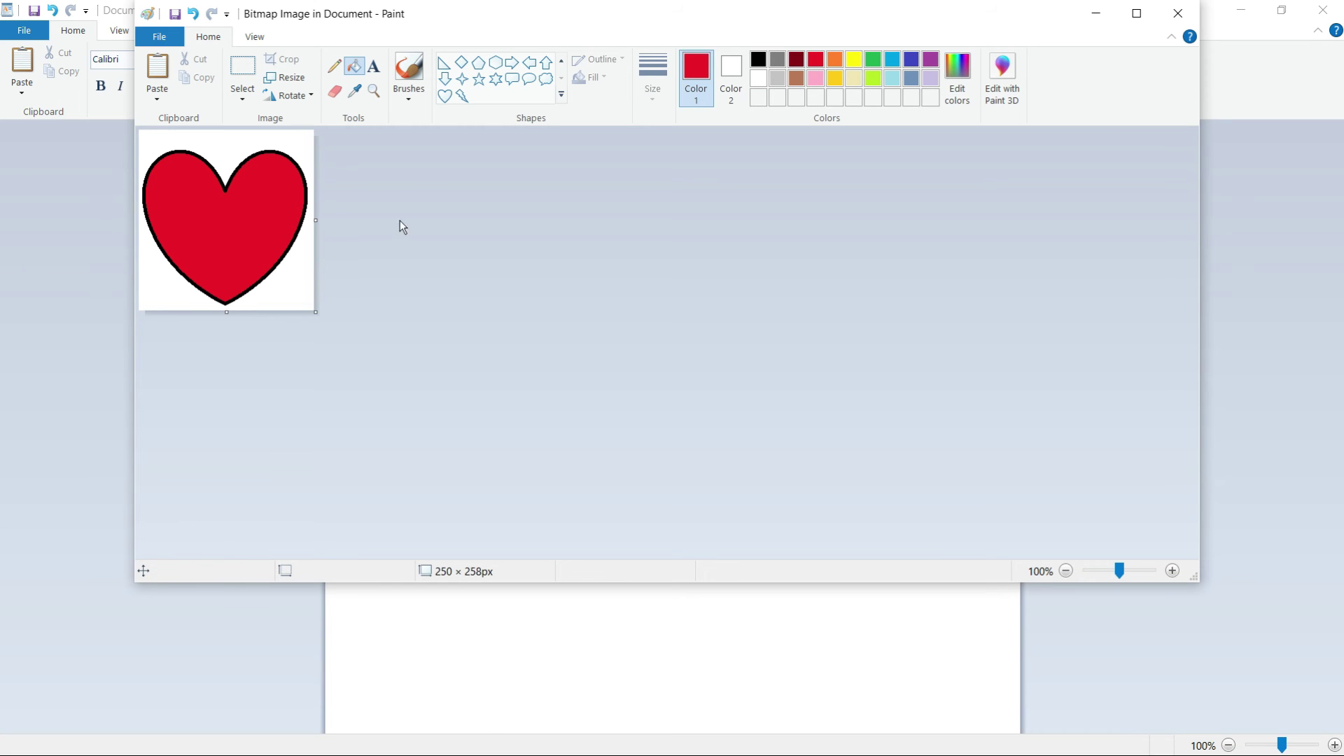
click(1176, 15)
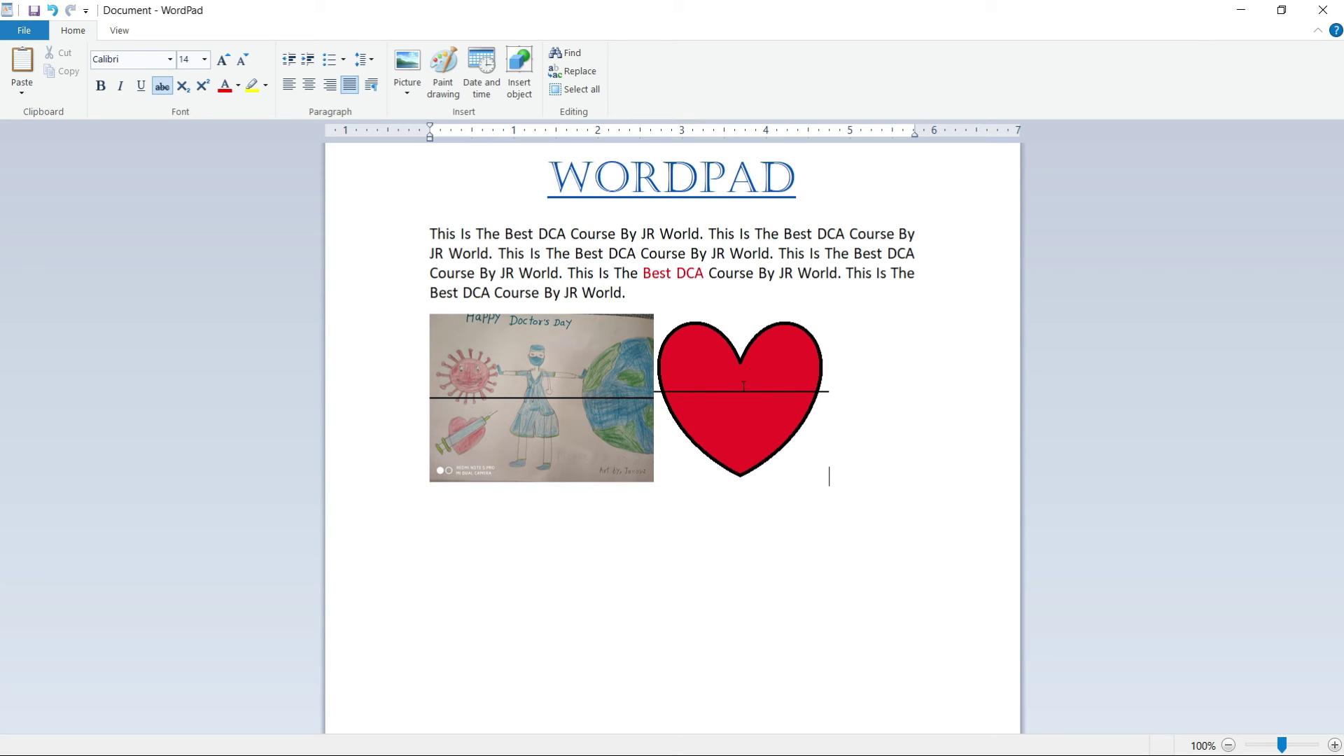
Reopen the embedded heart drawing in Paint for editing, then return to the WordPad document.
click(740, 375)
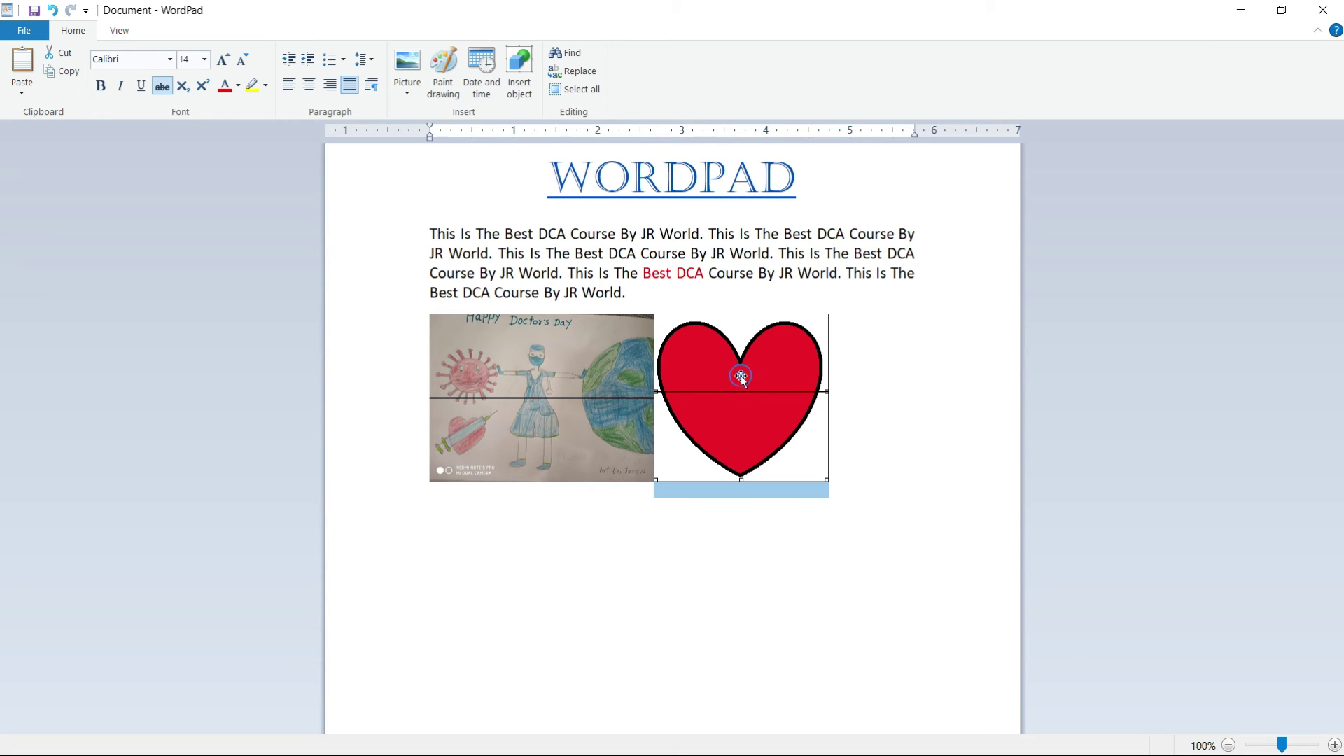
double_click(741, 375)
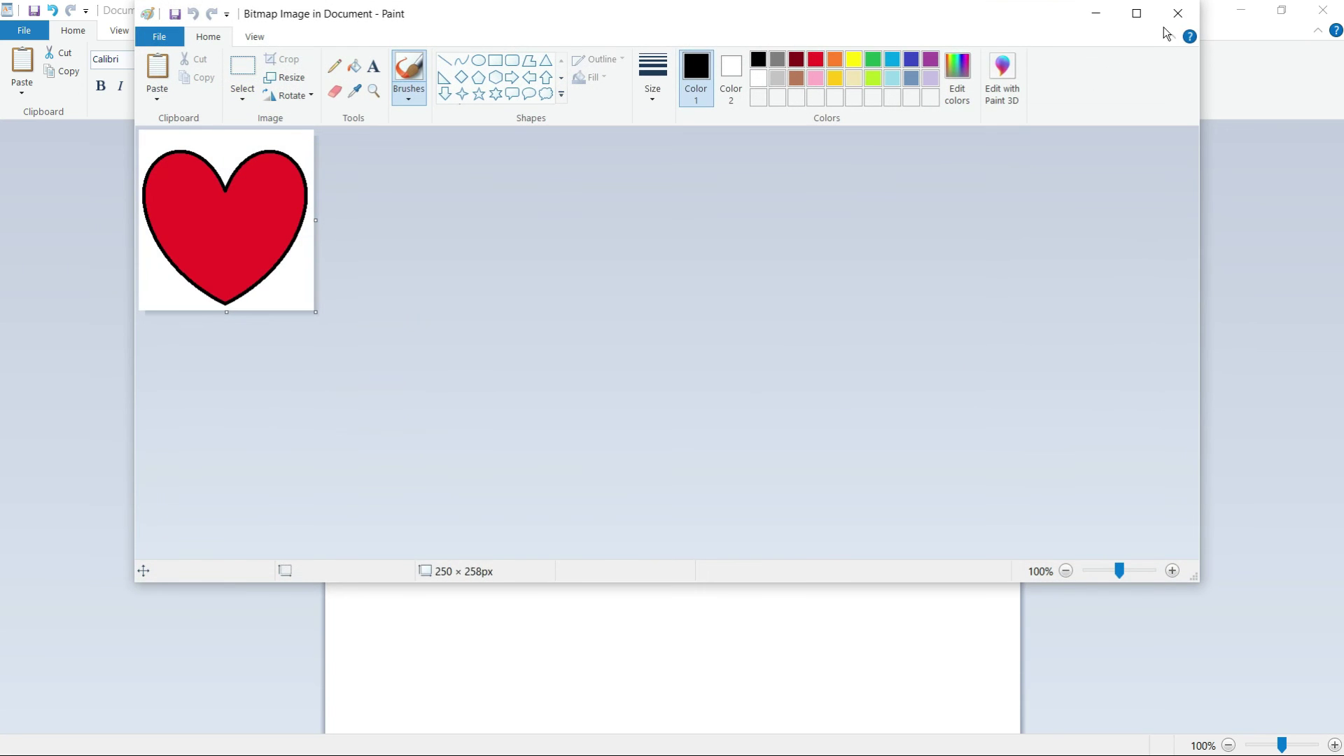
click(1178, 12)
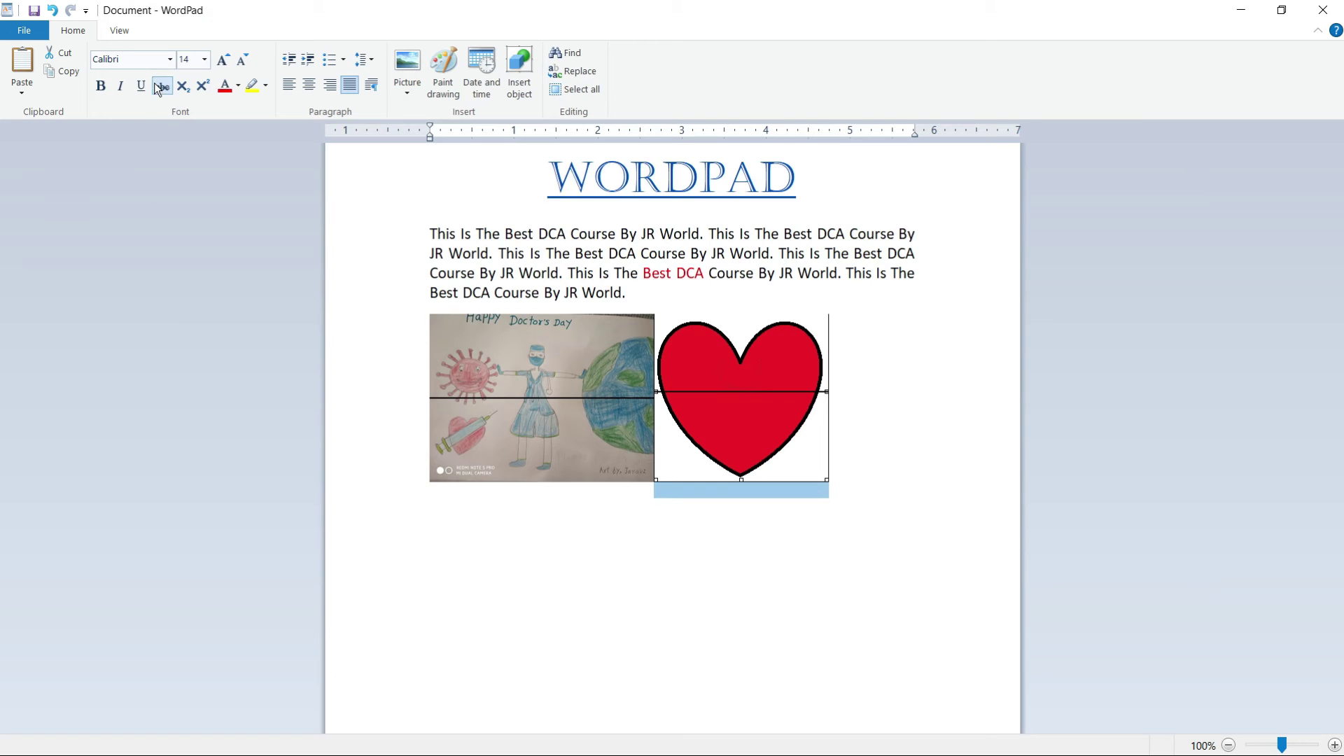
Remove the strikethrough from the Happy Doctor's Day picture and the heart drawing.
click(546, 432)
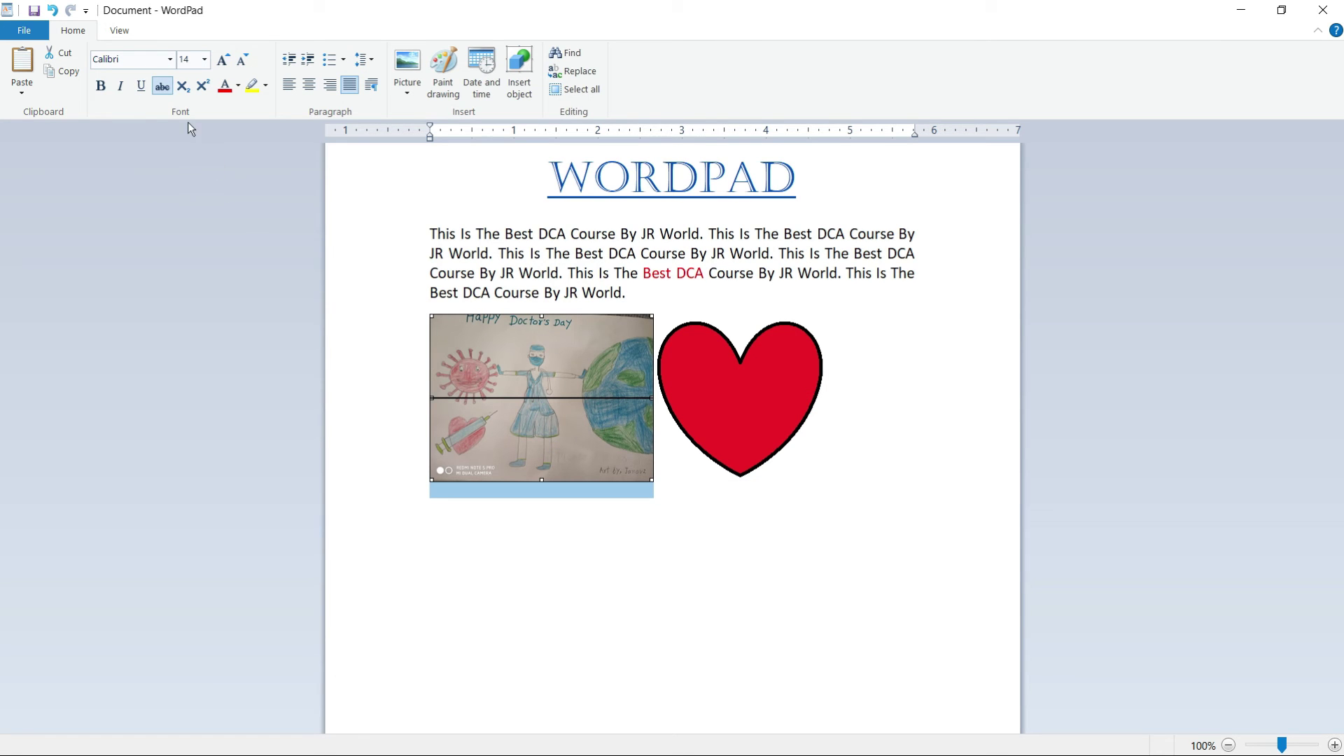
click(737, 422)
click(876, 403)
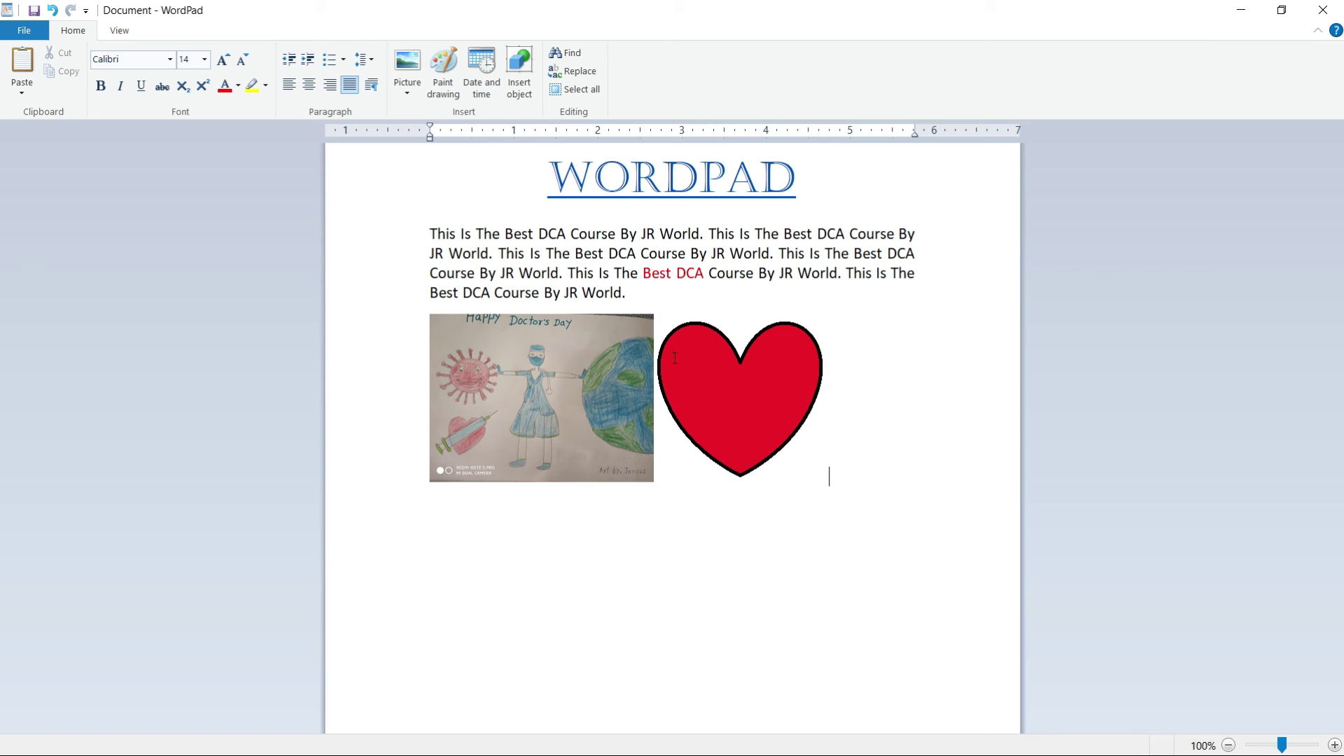
Insert the current date on a new line below the pictures in the format "Saturday, 3 July, 2021".
key(Return)
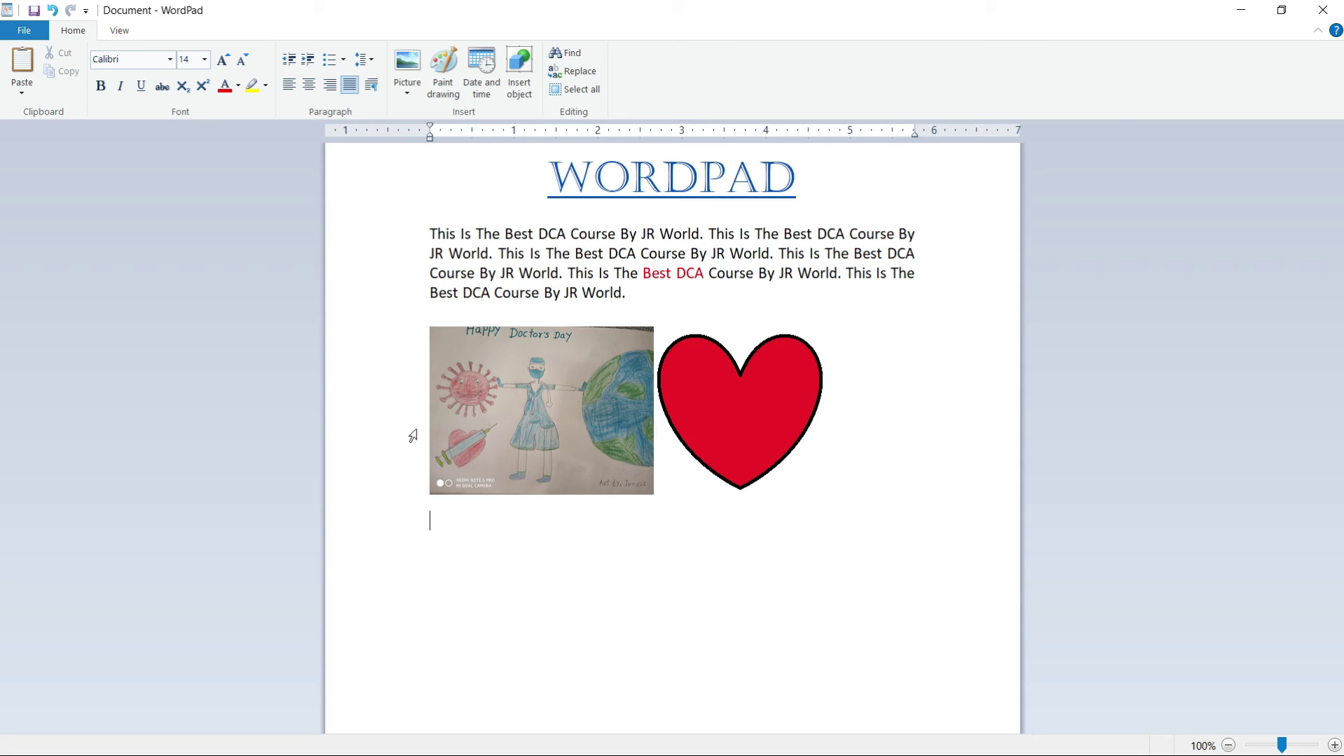
click(482, 87)
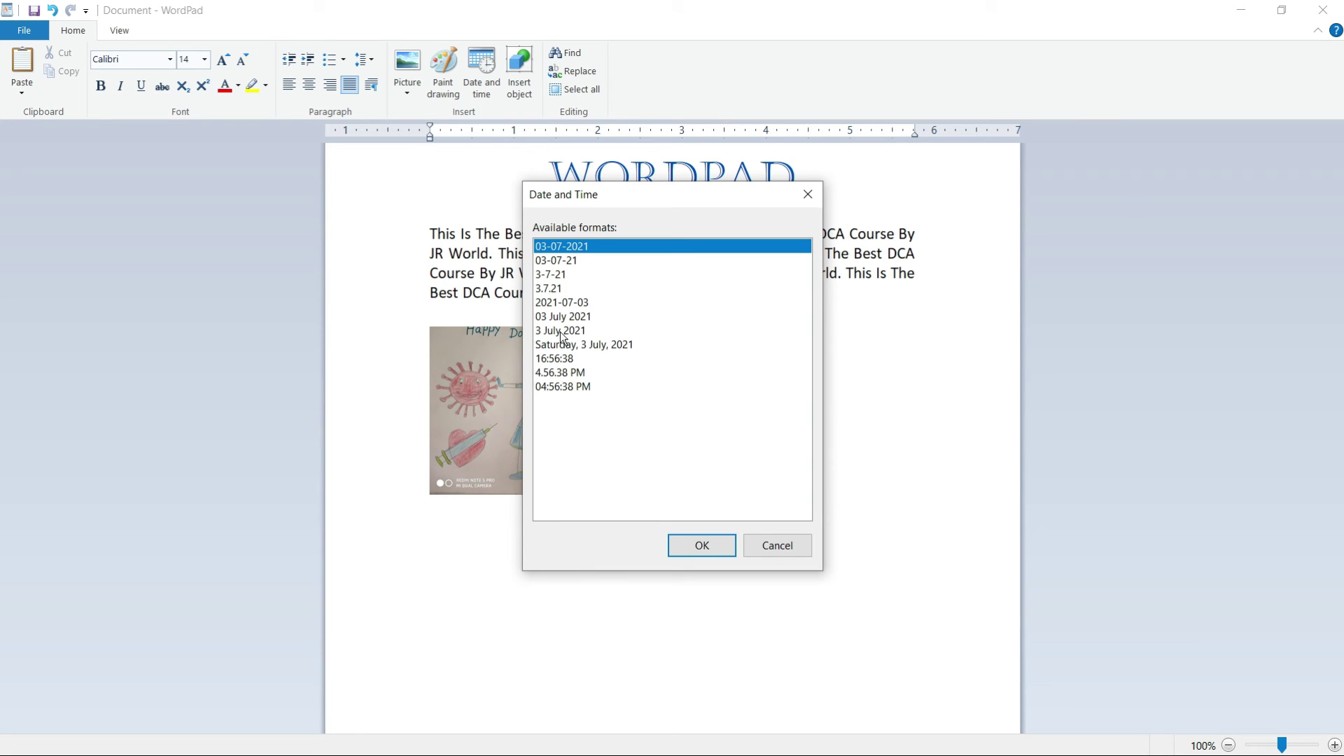
click(622, 346)
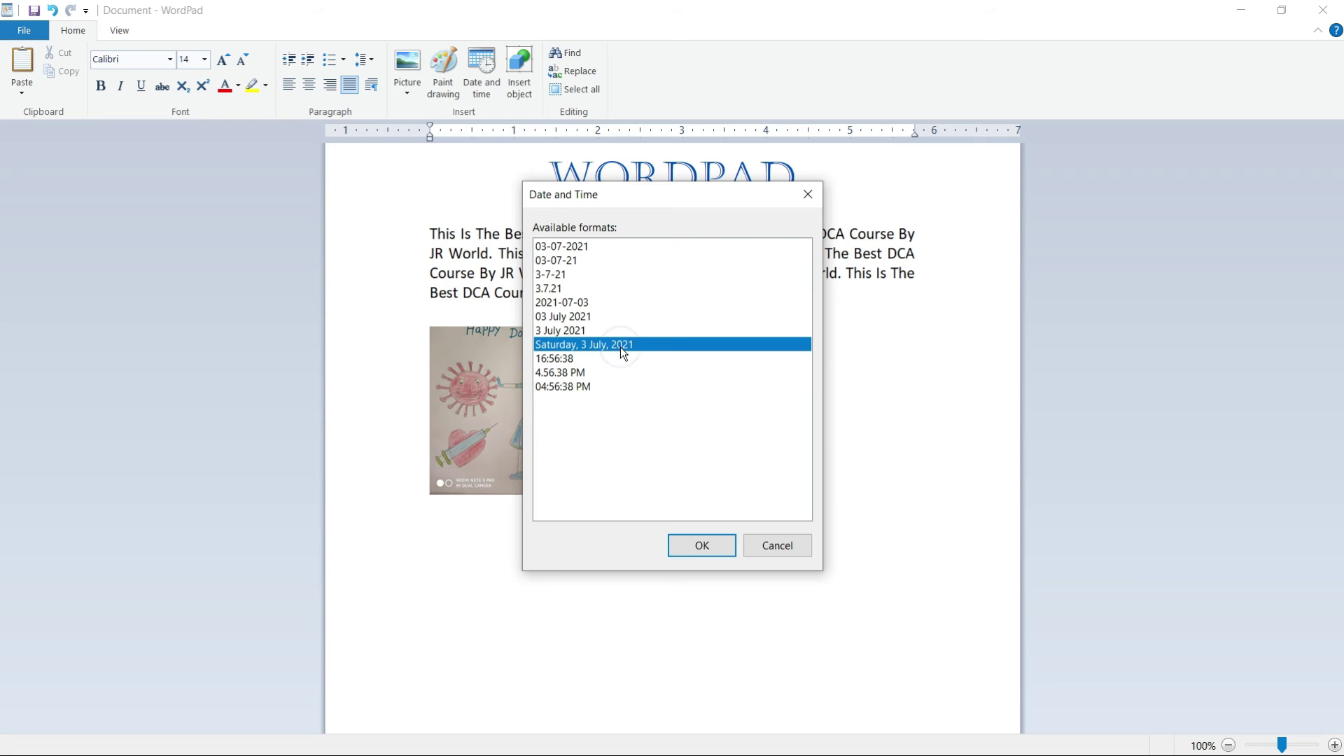
click(700, 548)
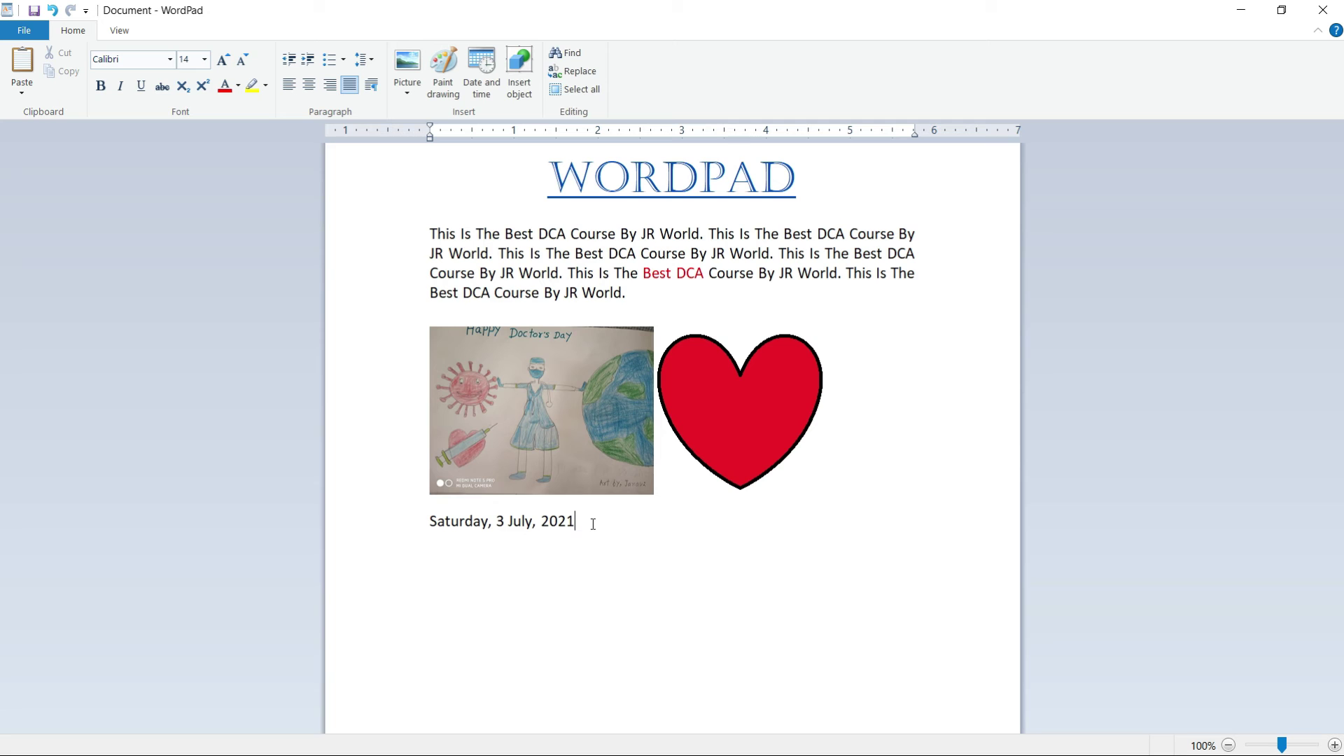
Insert the current time after the date in the 24-hour format 16:56:57.
click(484, 78)
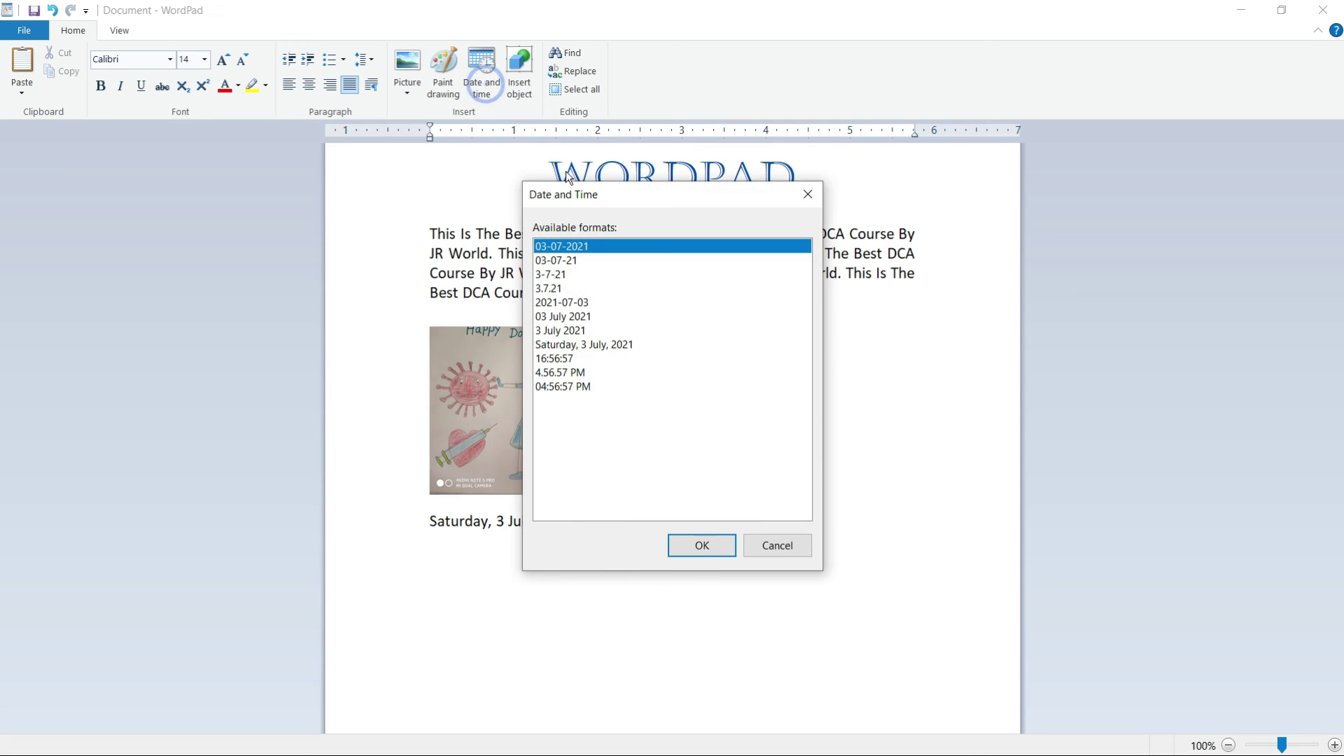
click(553, 359)
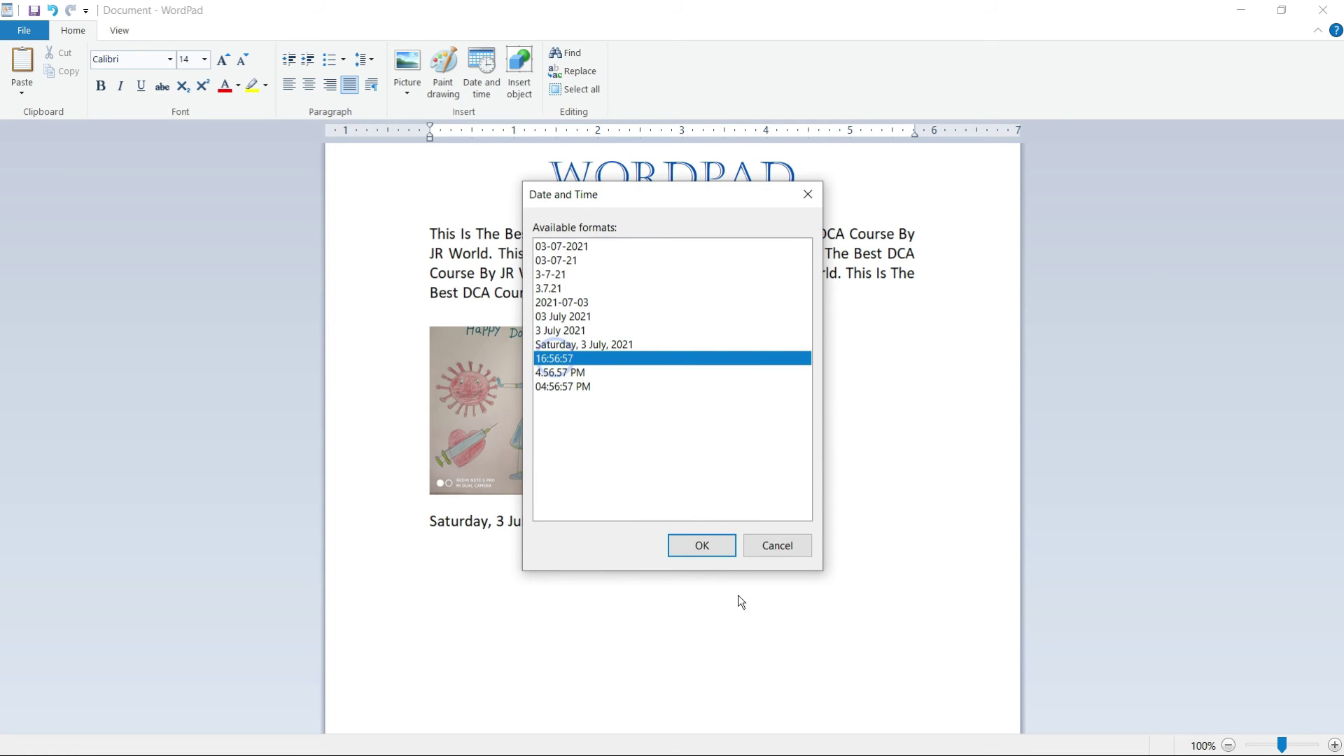
click(711, 546)
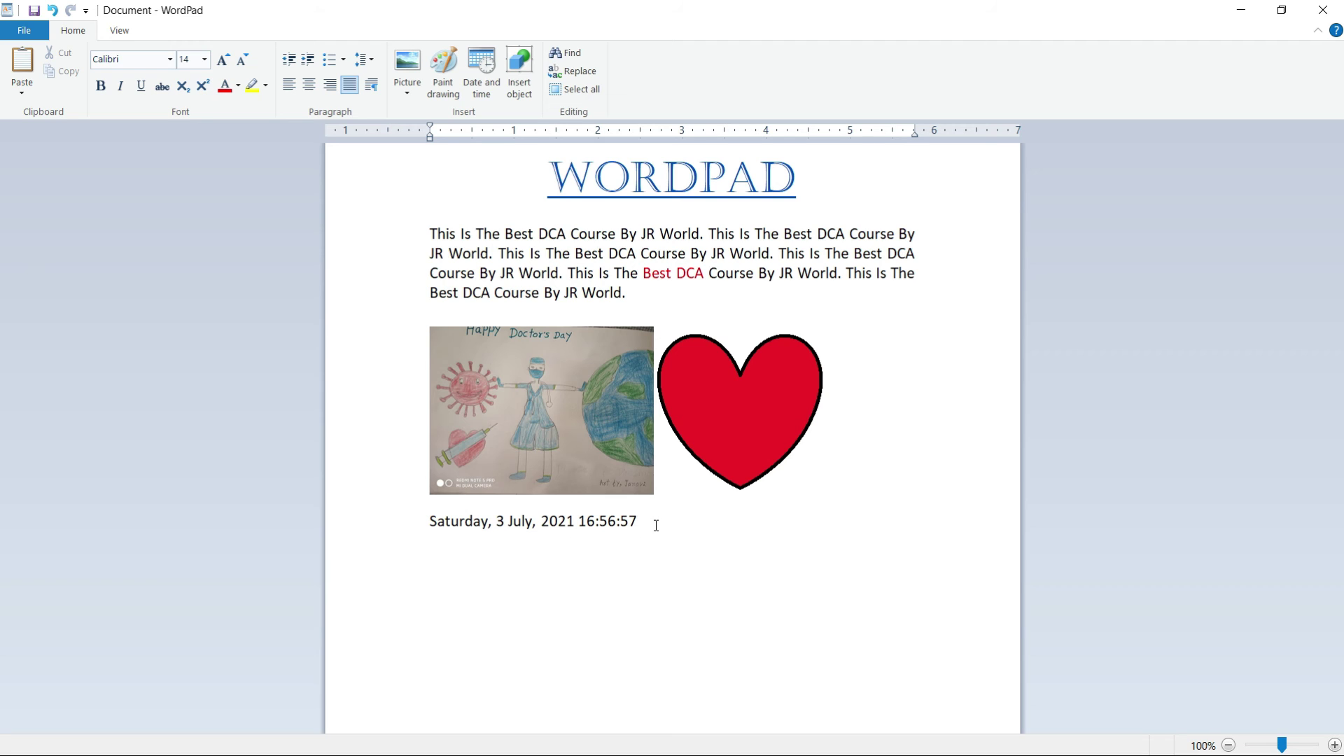
Insert a new Microsoft Graph Chart object on the line below the date and time.
drag(656, 525, 461, 523)
click(475, 579)
click(658, 517)
key(Down)
click(527, 93)
scroll(661, 368, down, 5)
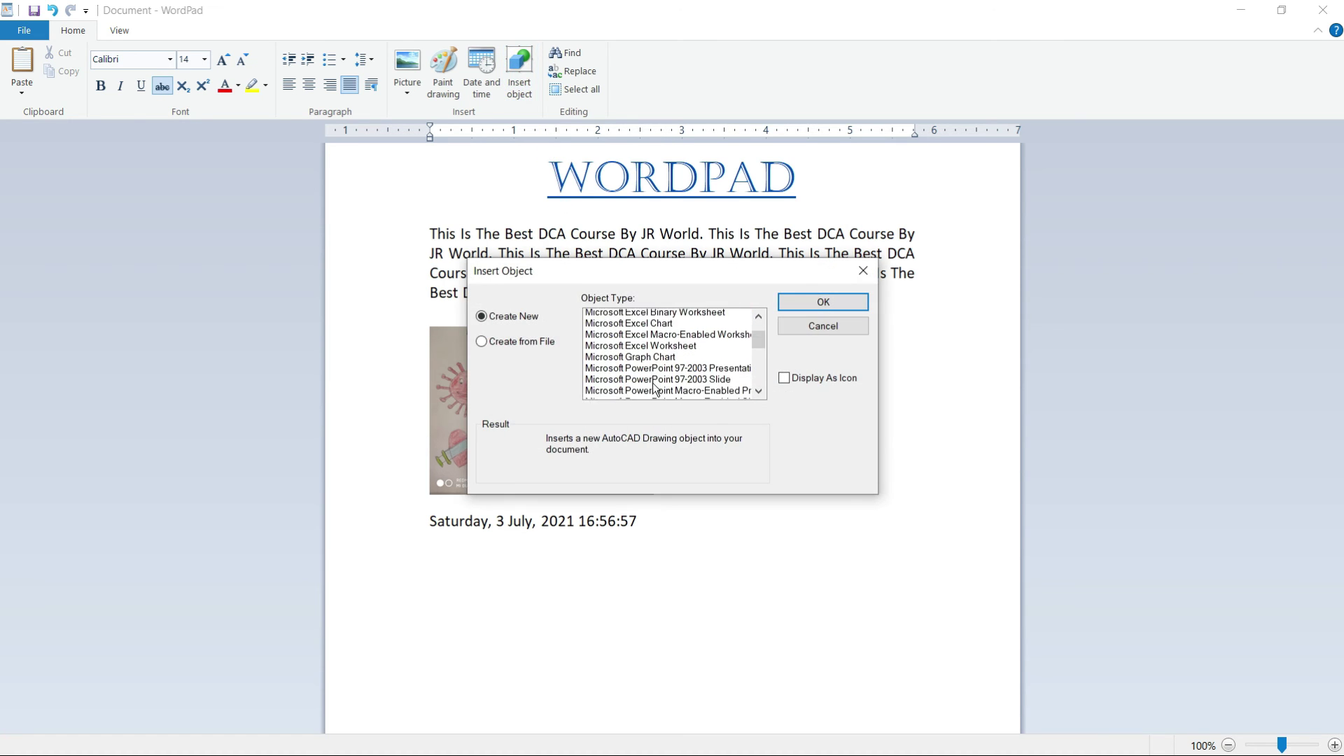
click(656, 348)
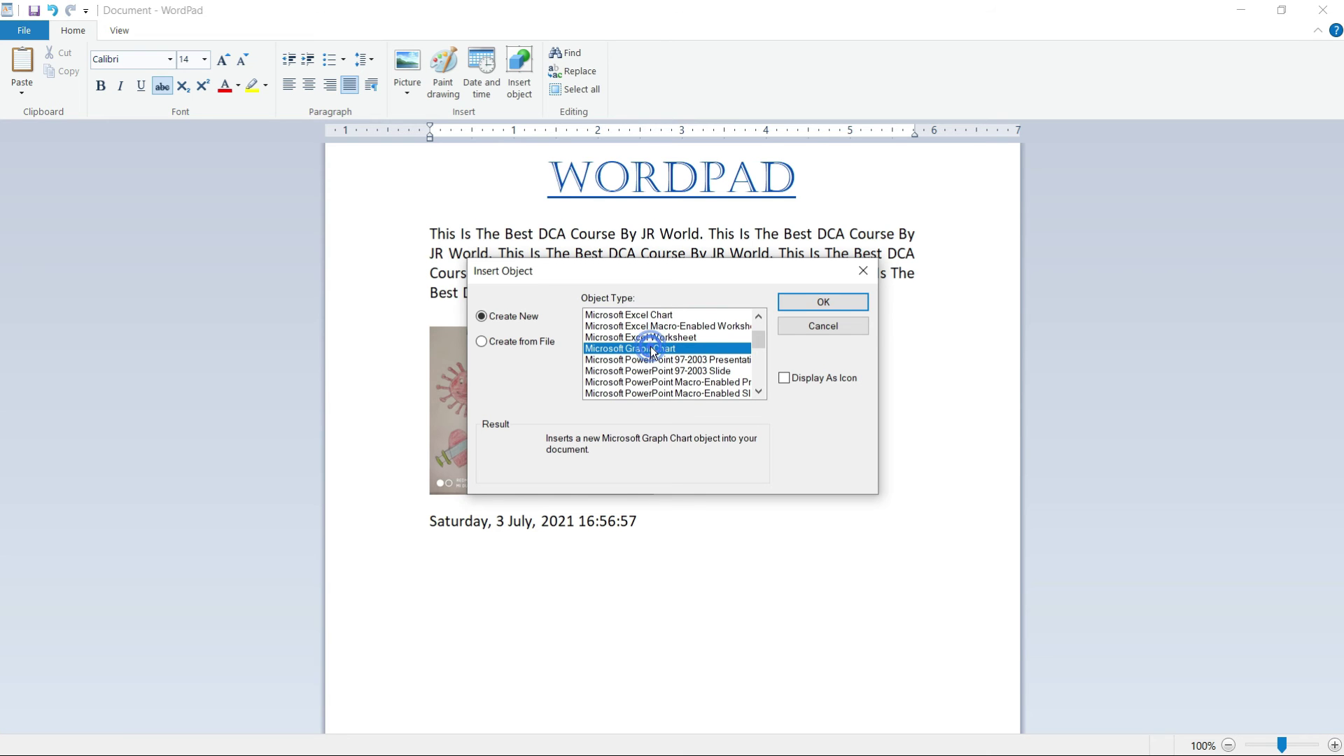
click(832, 303)
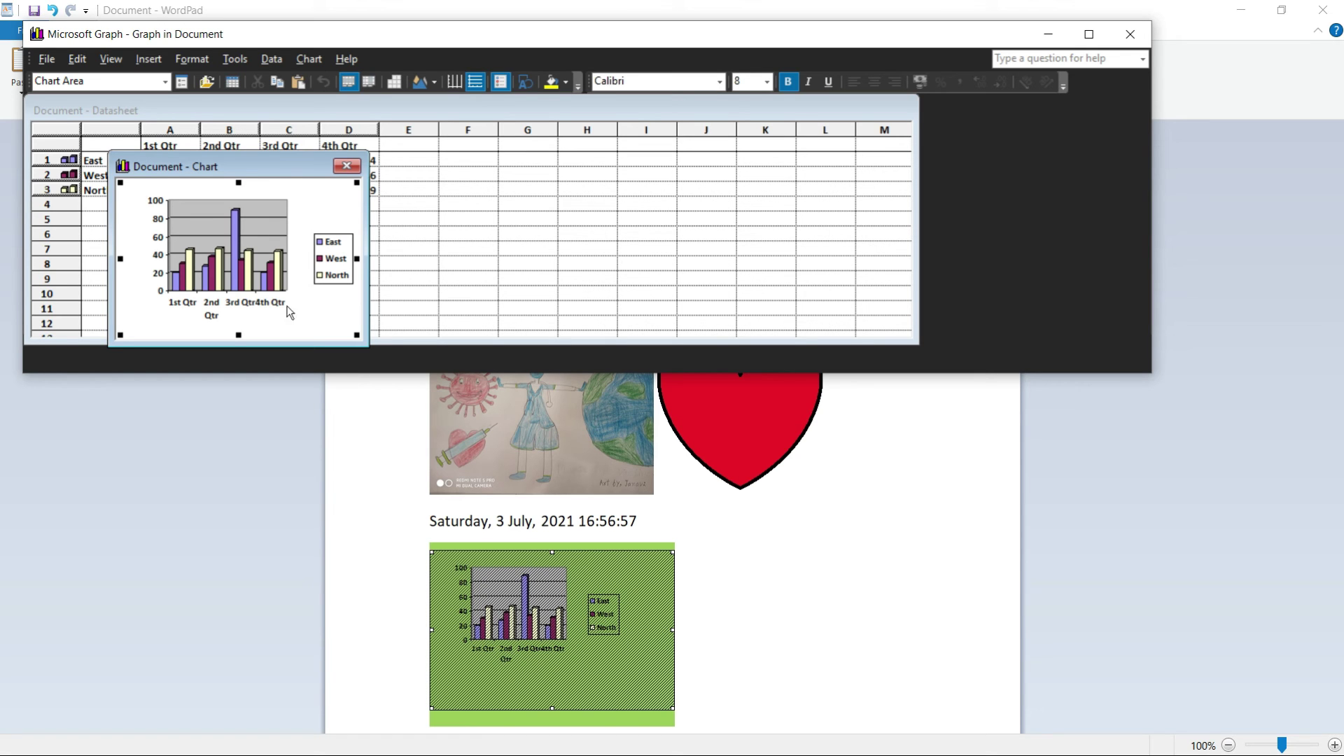
Rename the chart's three datasheet rows to west, hcxh and JR World, then return to the document.
drag(271, 166, 1006, 169)
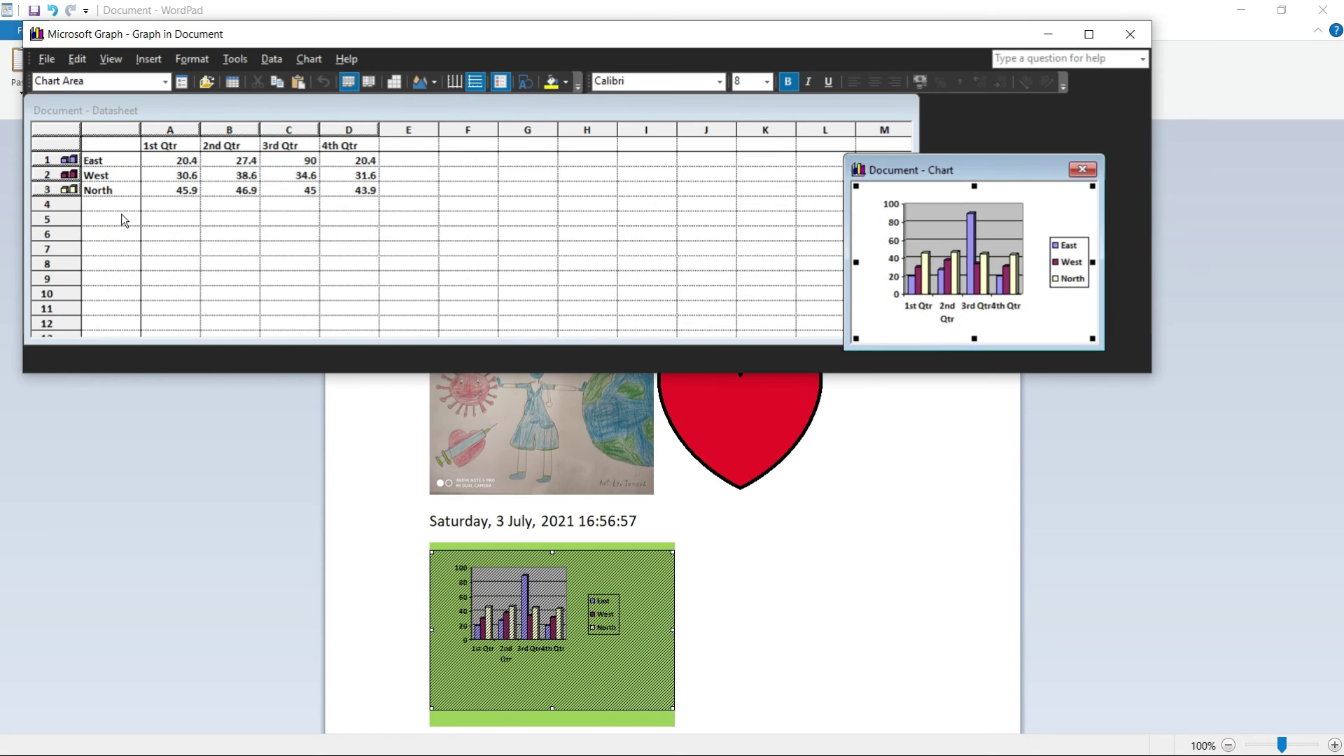
click(103, 176)
click(105, 181)
text(hcxh)
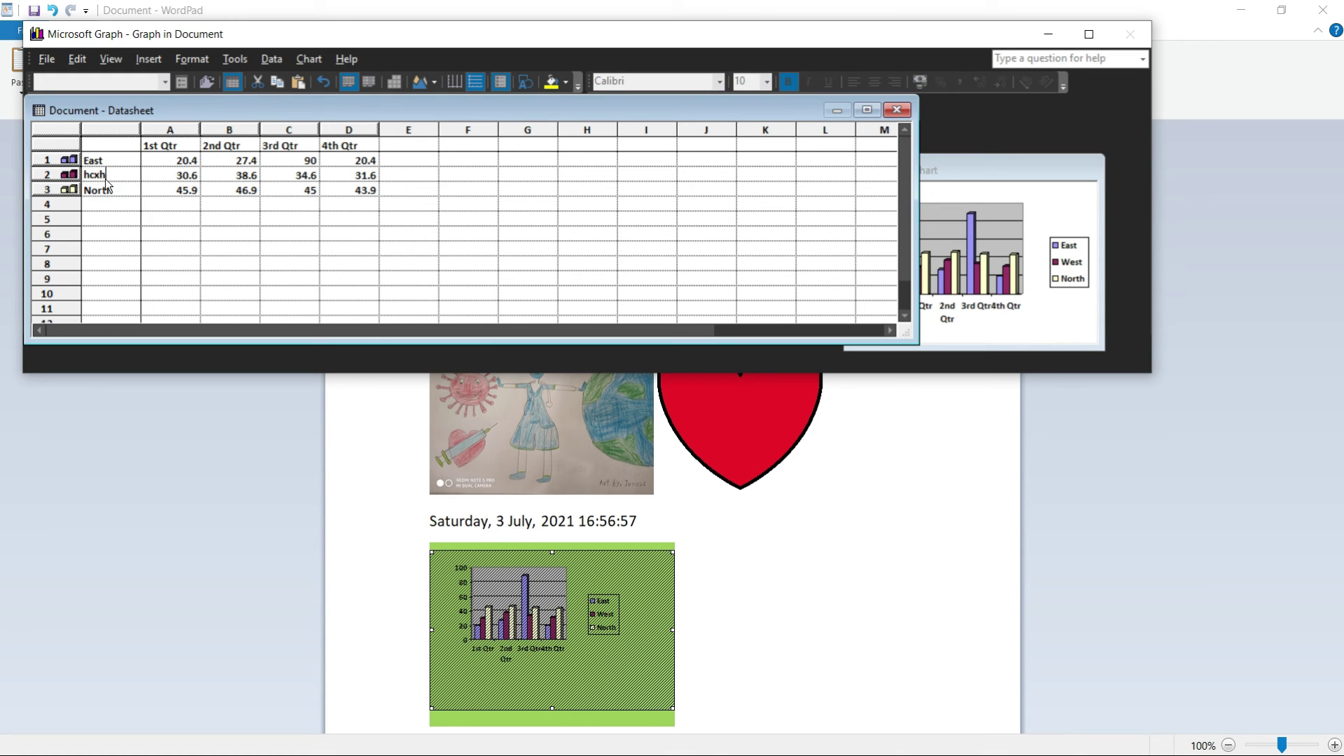
click(108, 160)
text(west)
click(111, 192)
click(109, 202)
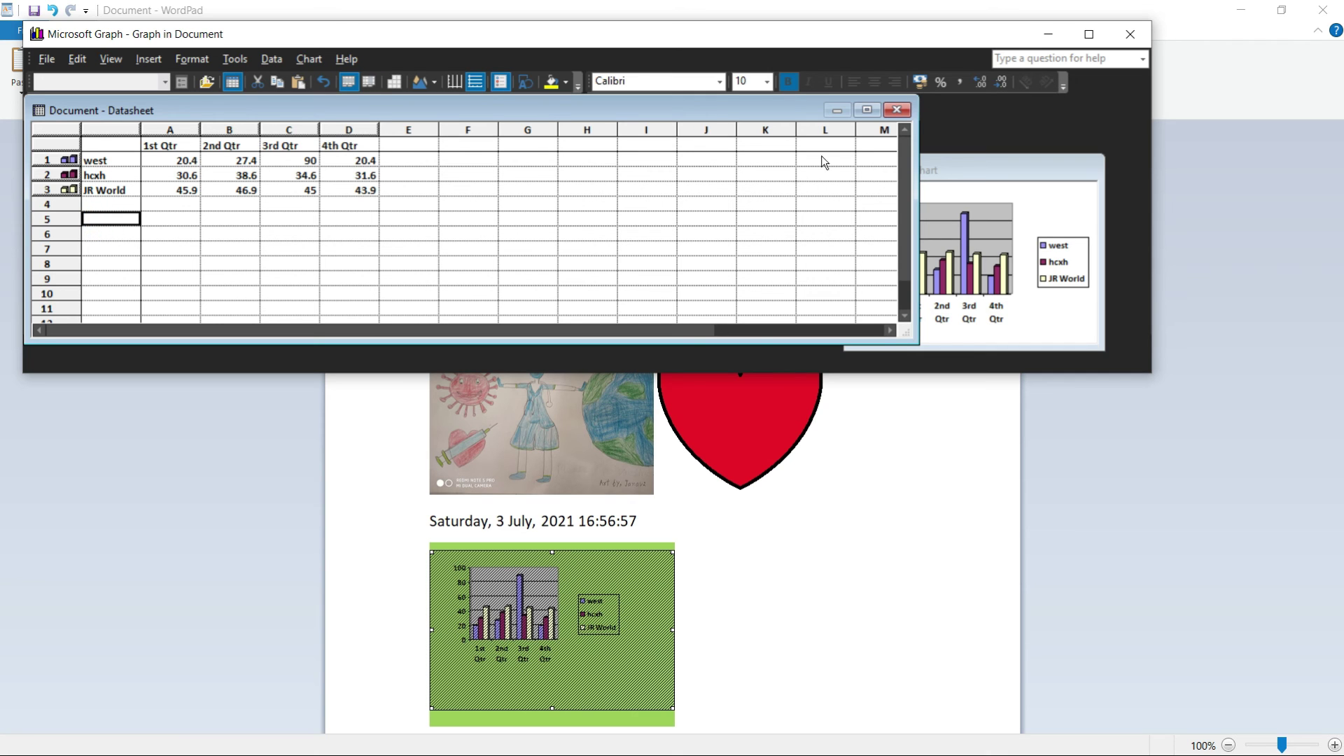
click(1130, 33)
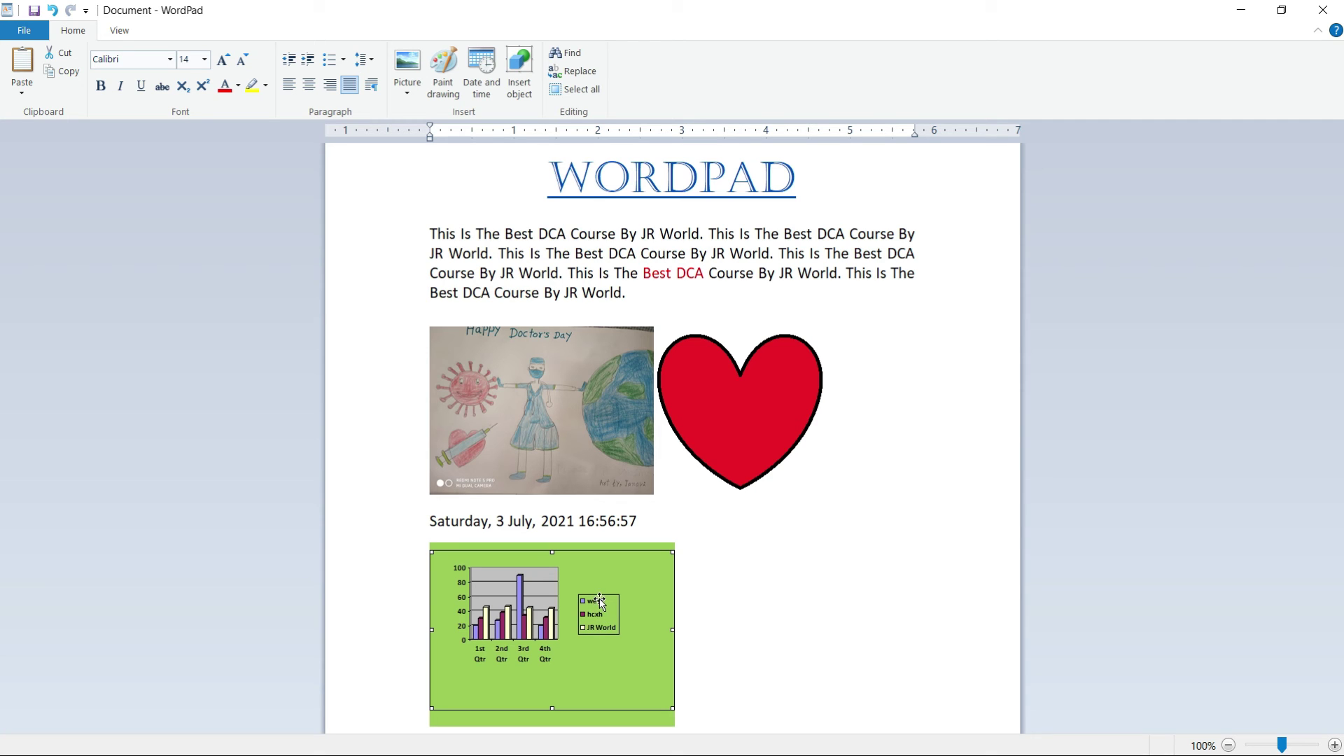
click(693, 597)
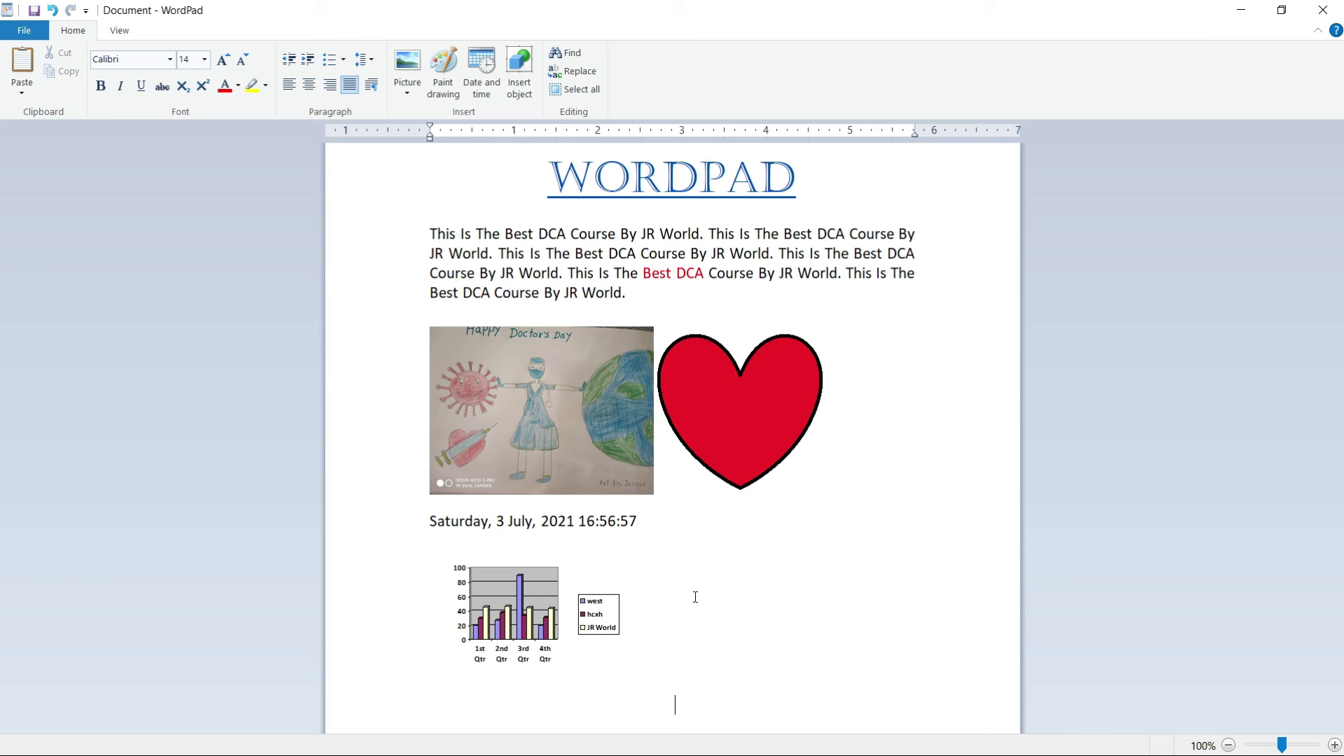
Search the document for each occurrence of "DCA" until the end, then close the search.
click(568, 56)
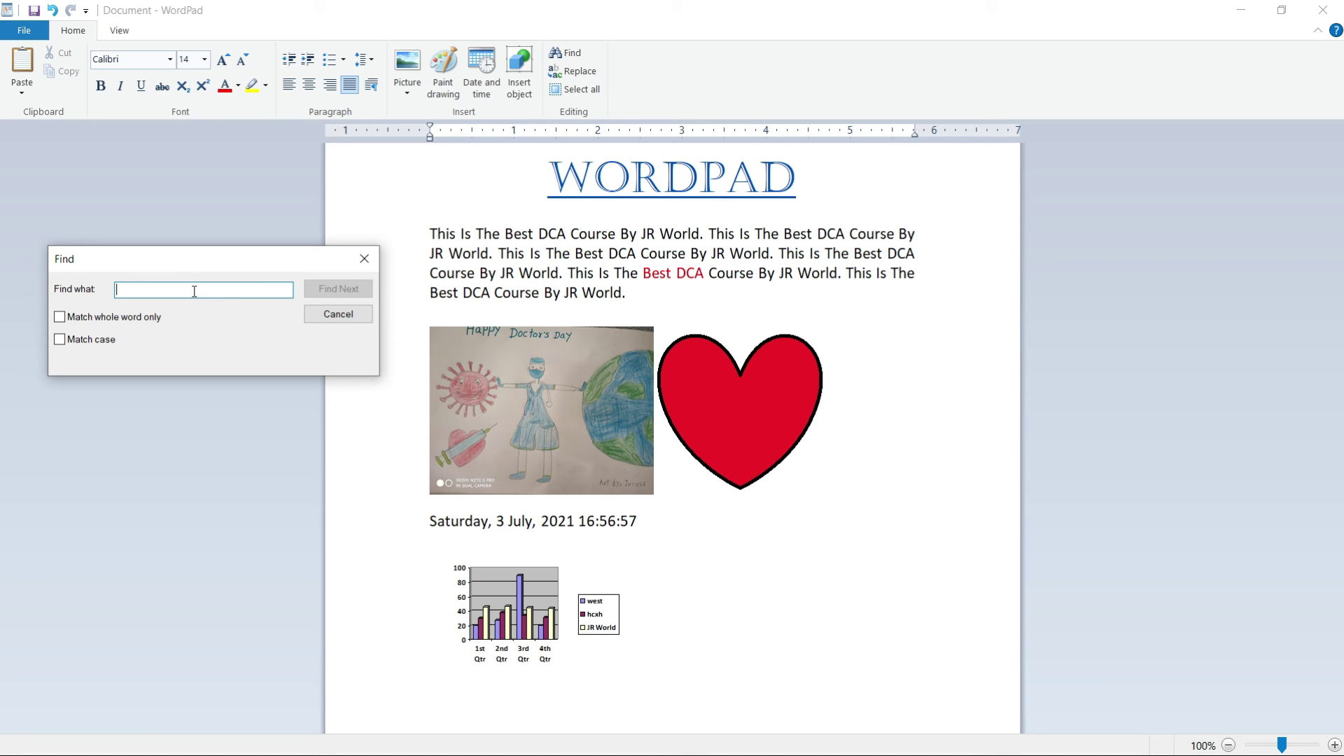
text(DCA)
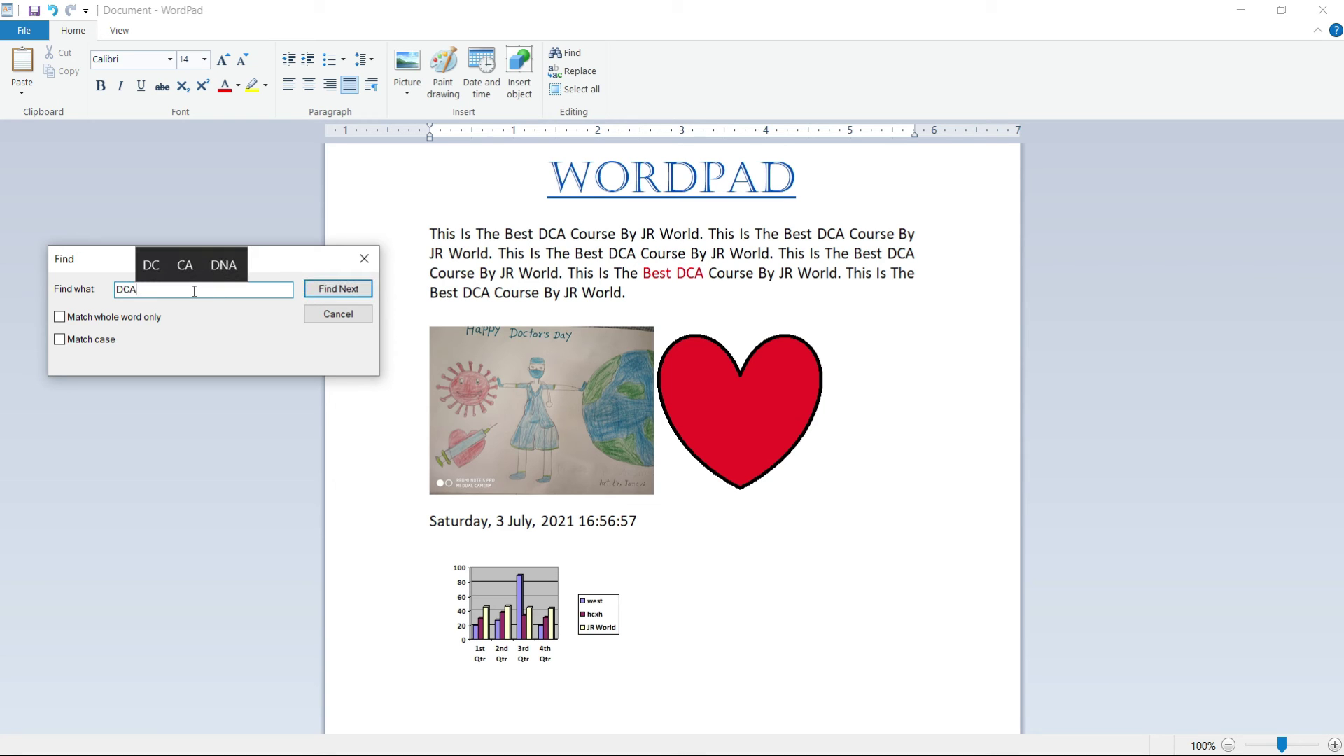
click(338, 288)
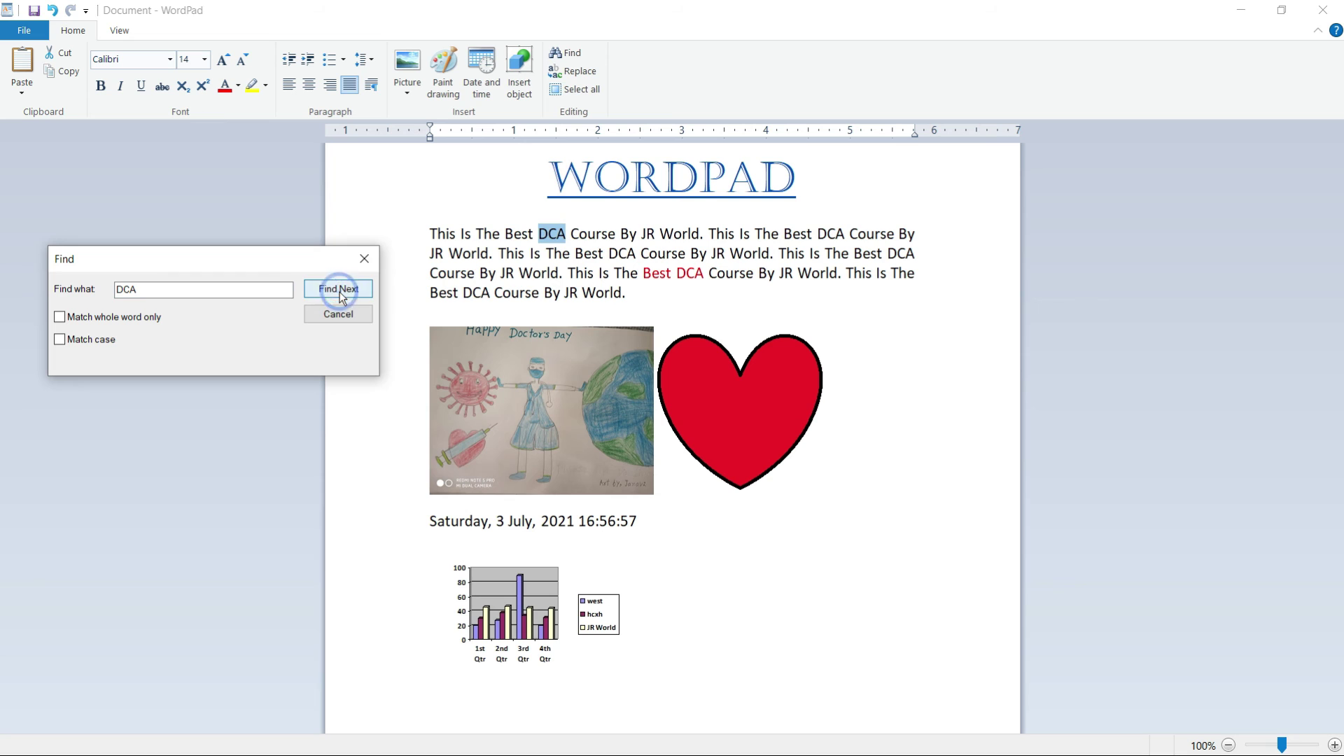
click(338, 288)
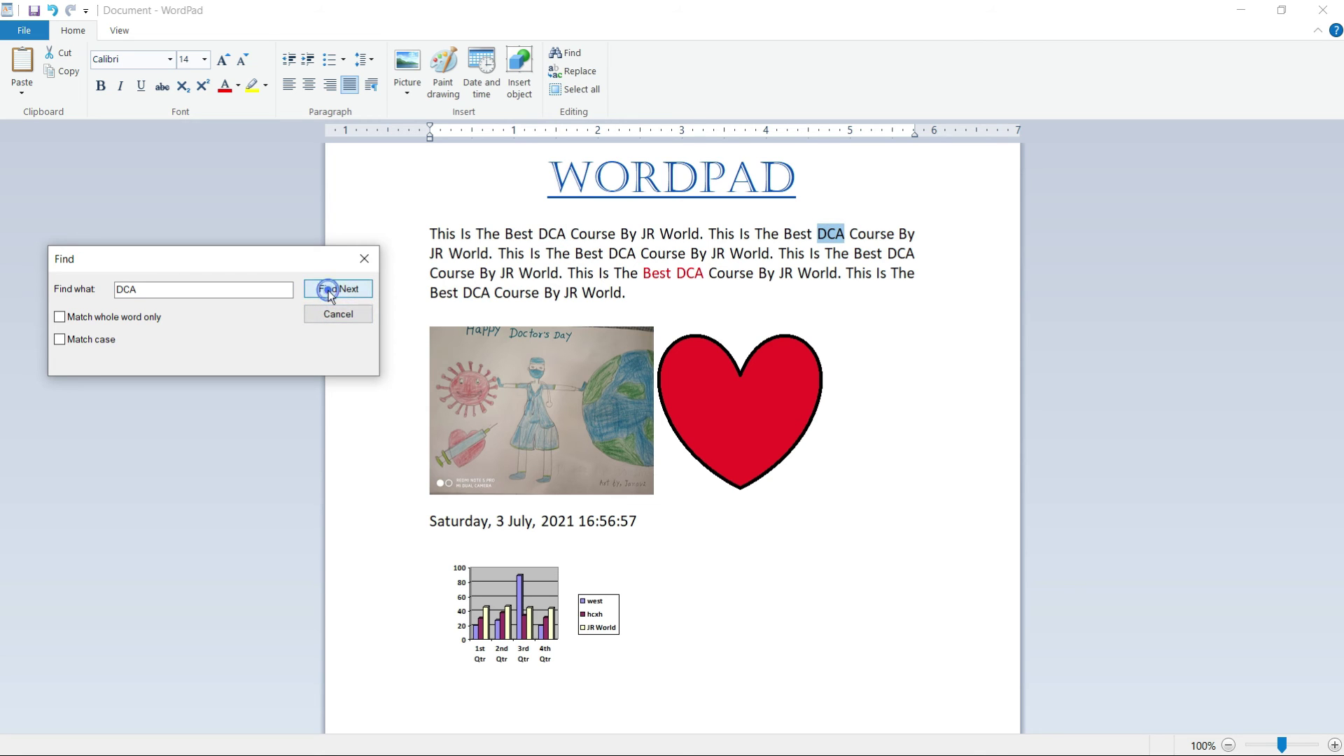
click(321, 288)
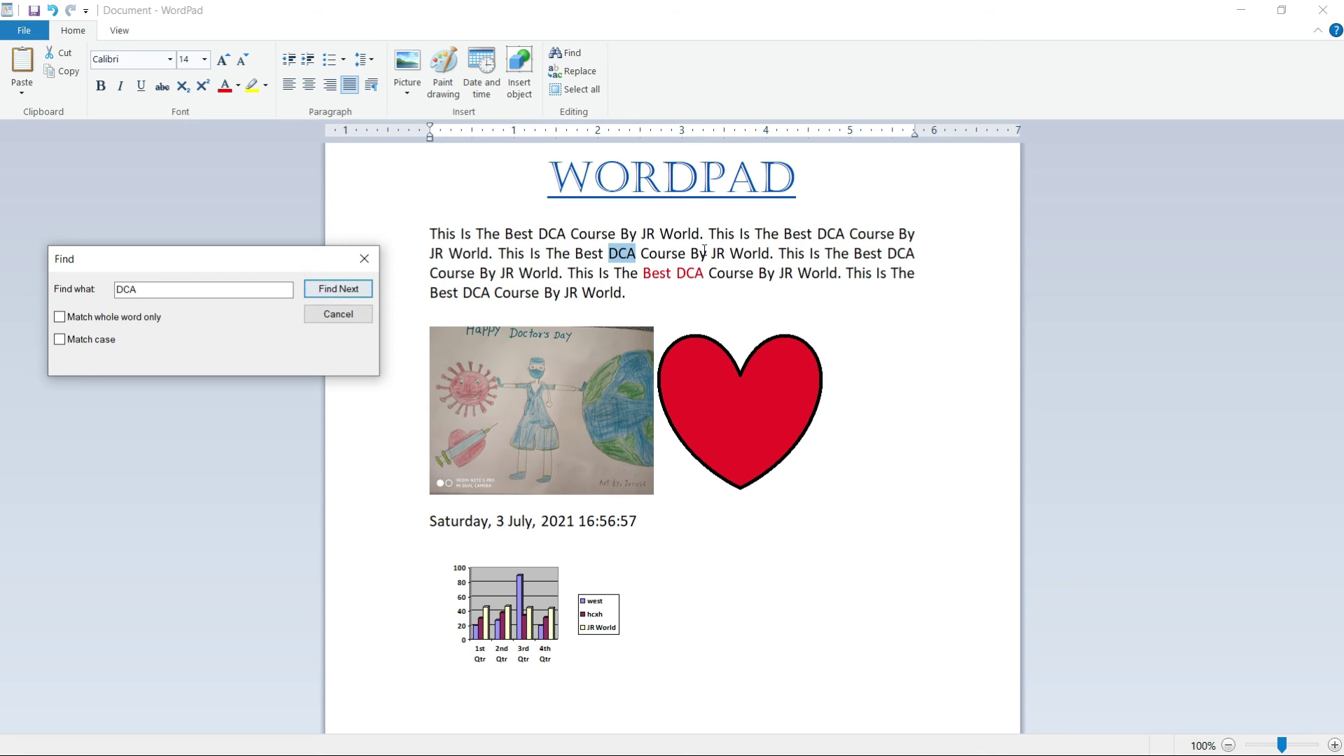
click(342, 289)
click(342, 290)
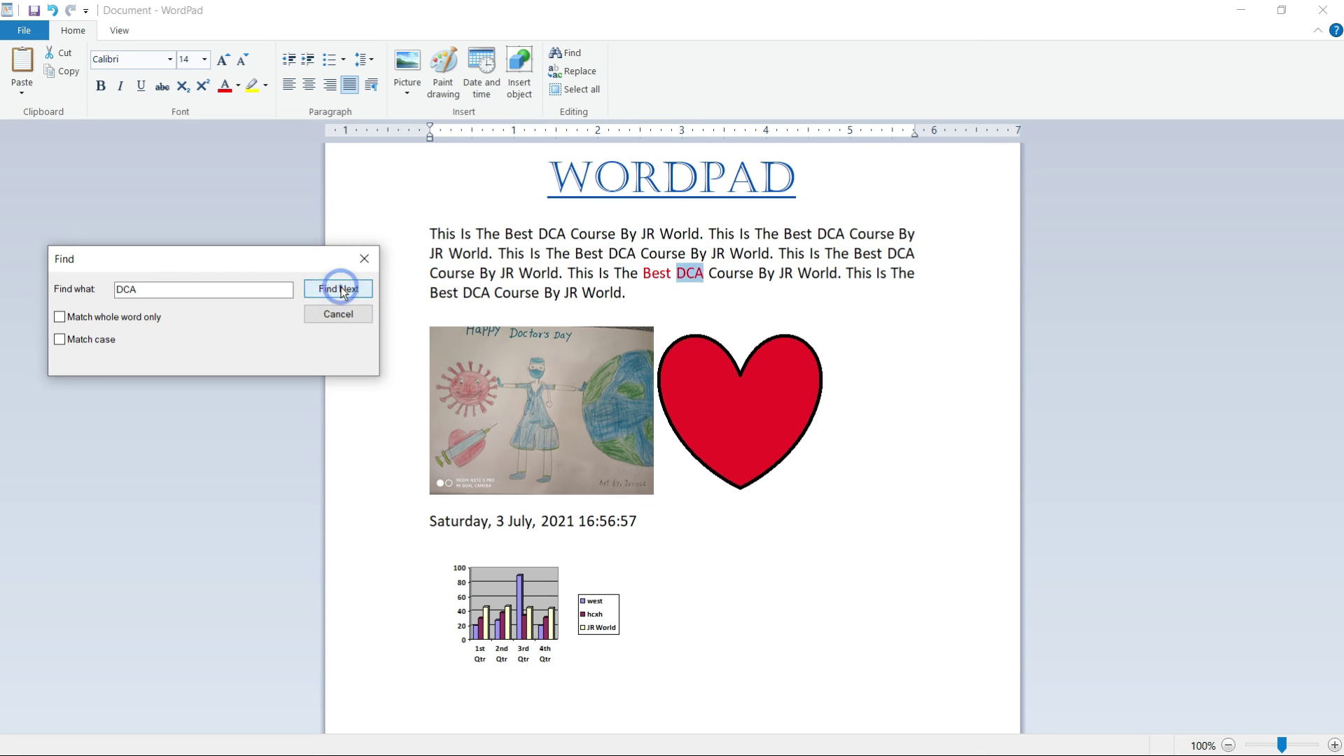
click(343, 291)
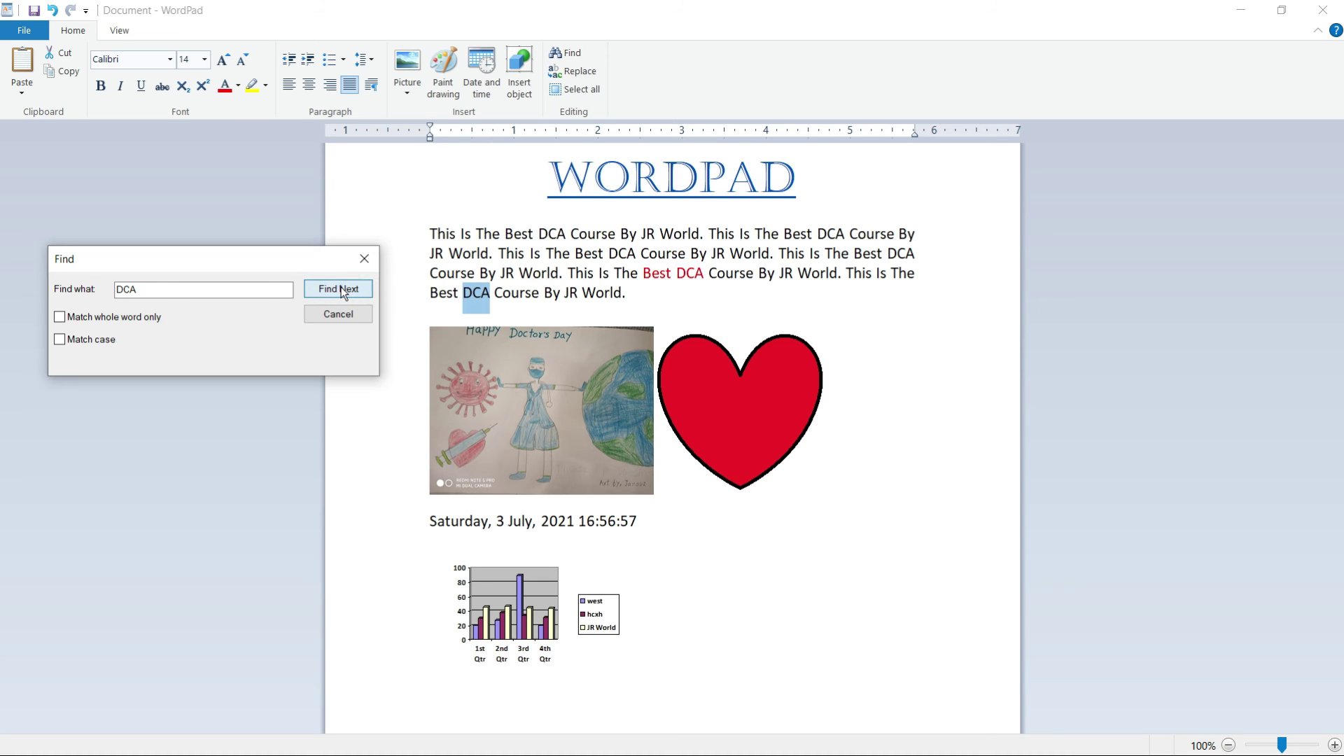
click(343, 293)
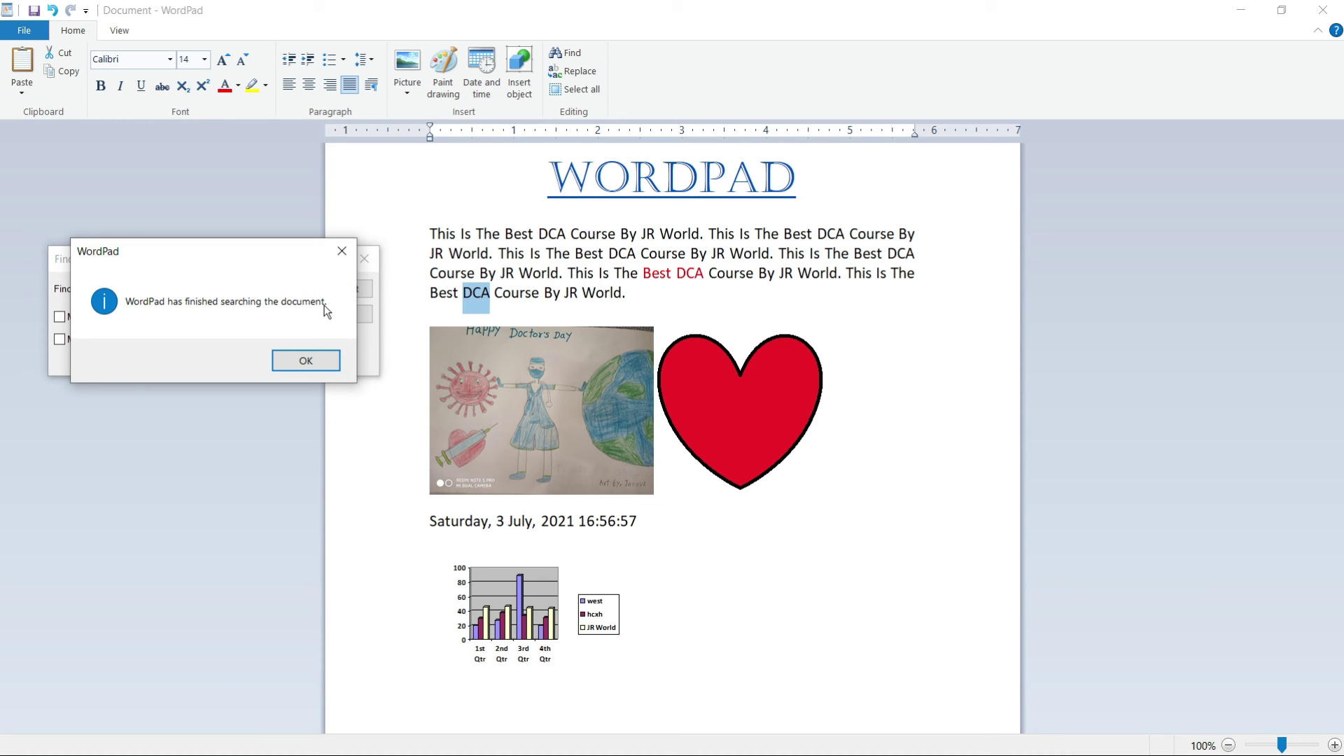
click(304, 361)
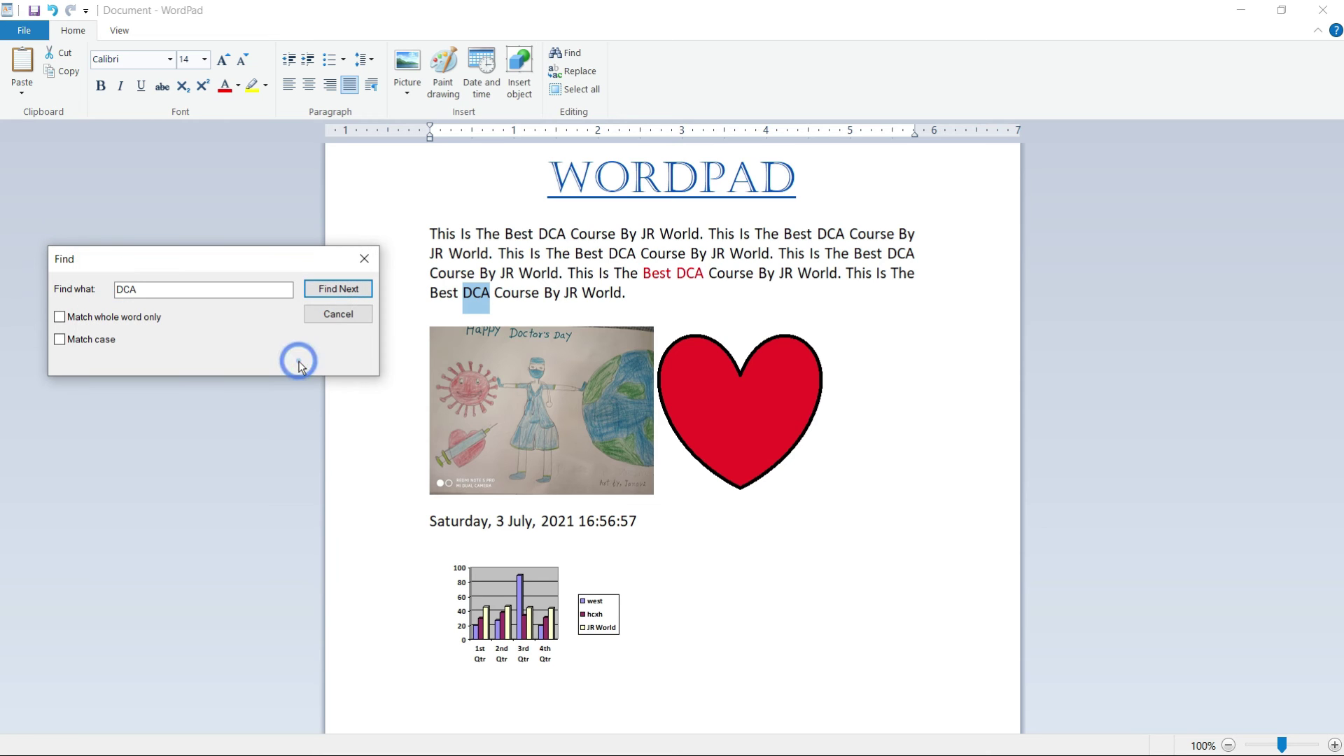
click(364, 259)
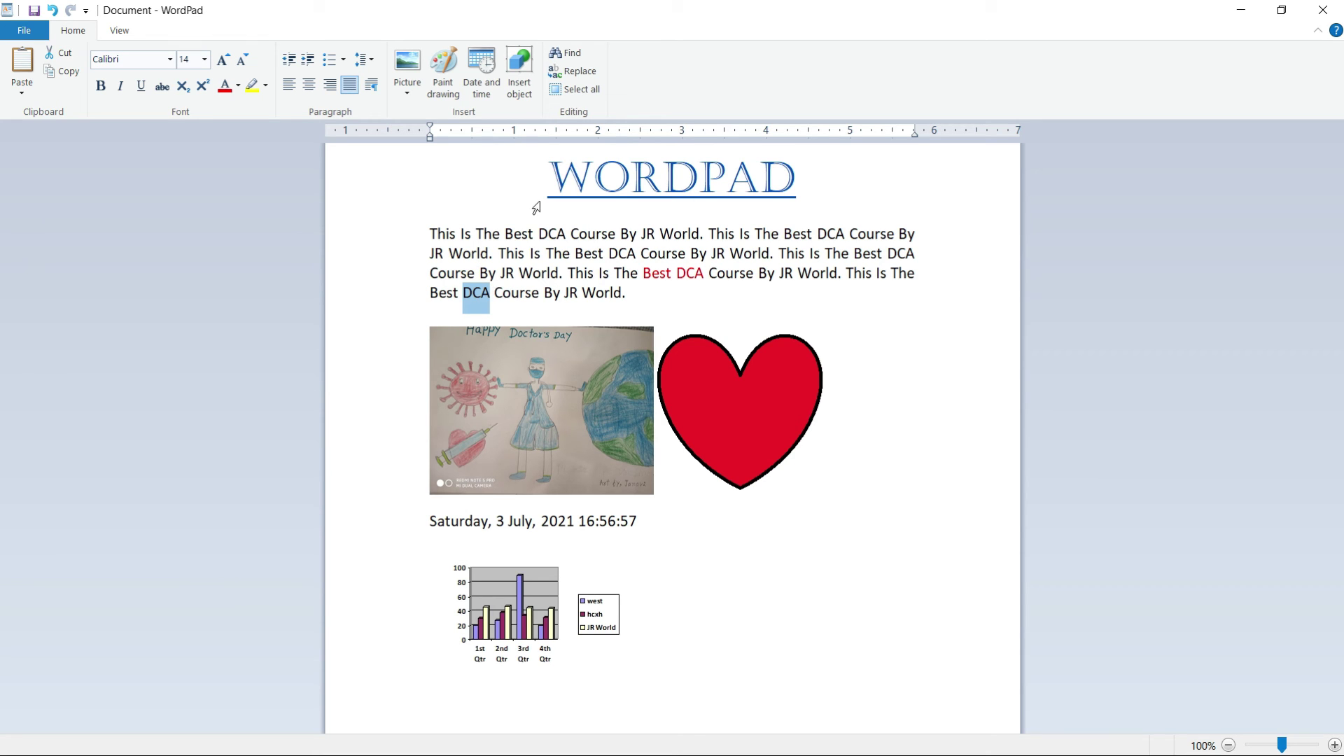
Replace the selected occurrence of "DCA" in the paragraph's last sentence with "Diploma in Computer Application".
click(581, 71)
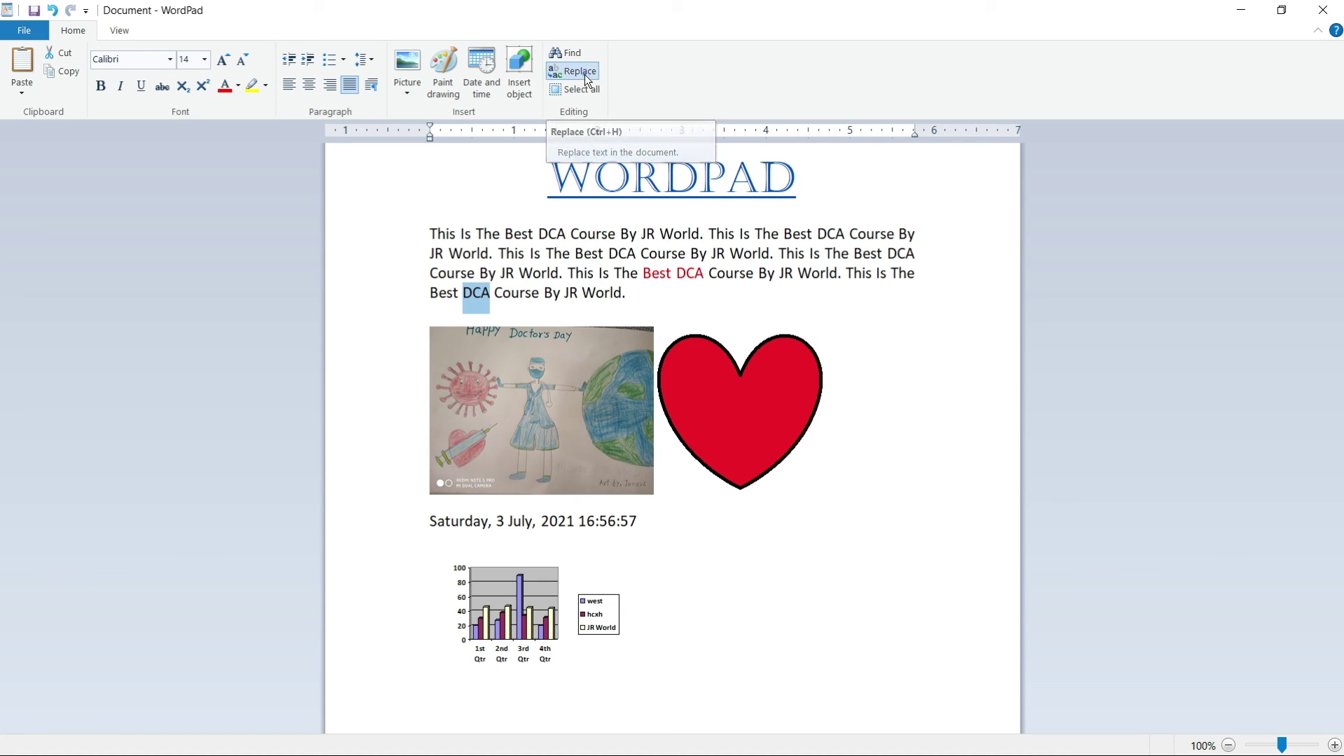
click(162, 249)
drag(162, 248, 121, 241)
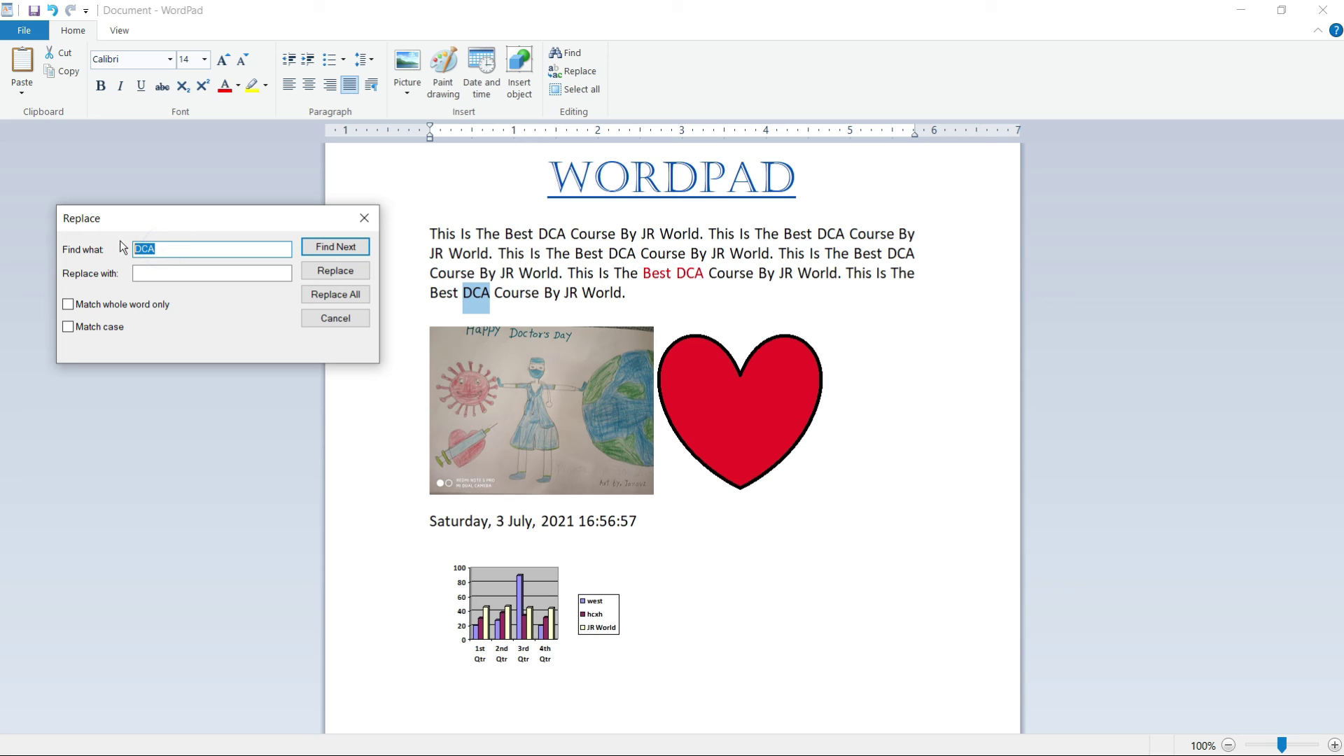
text(DCA)
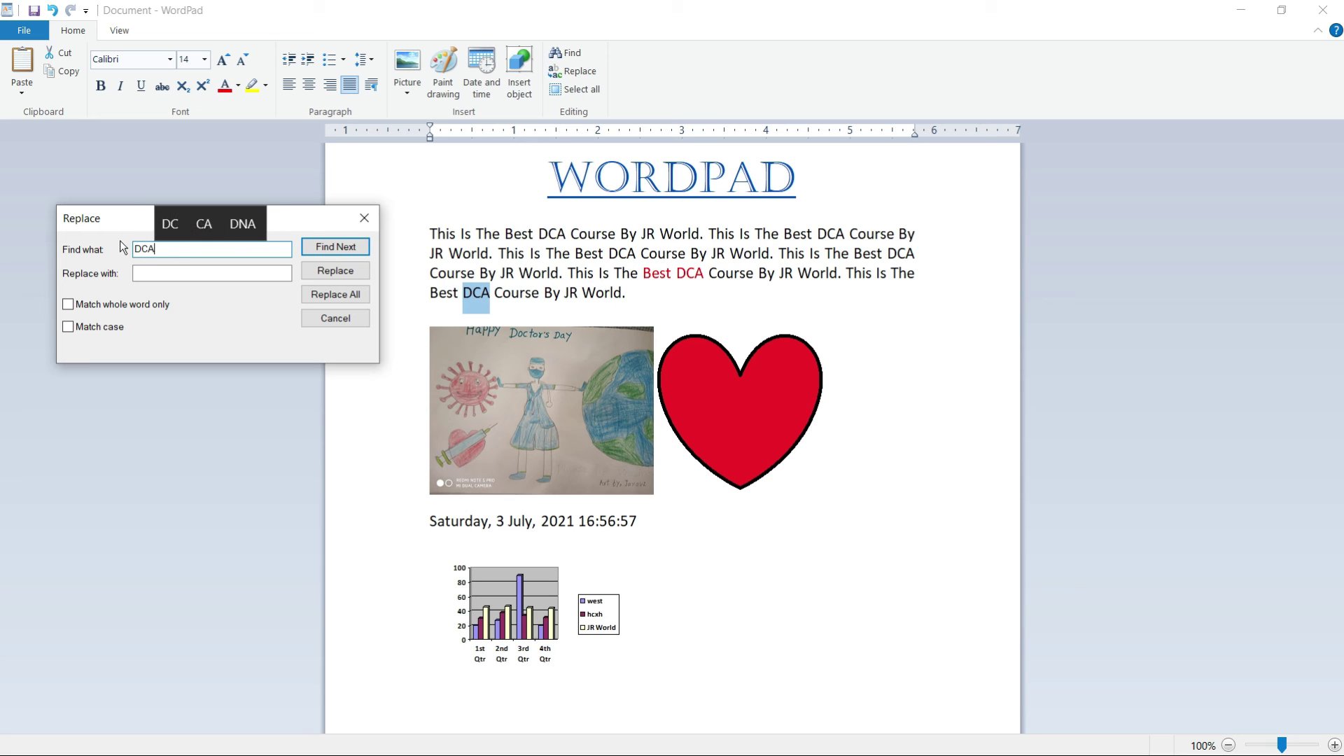
click(147, 278)
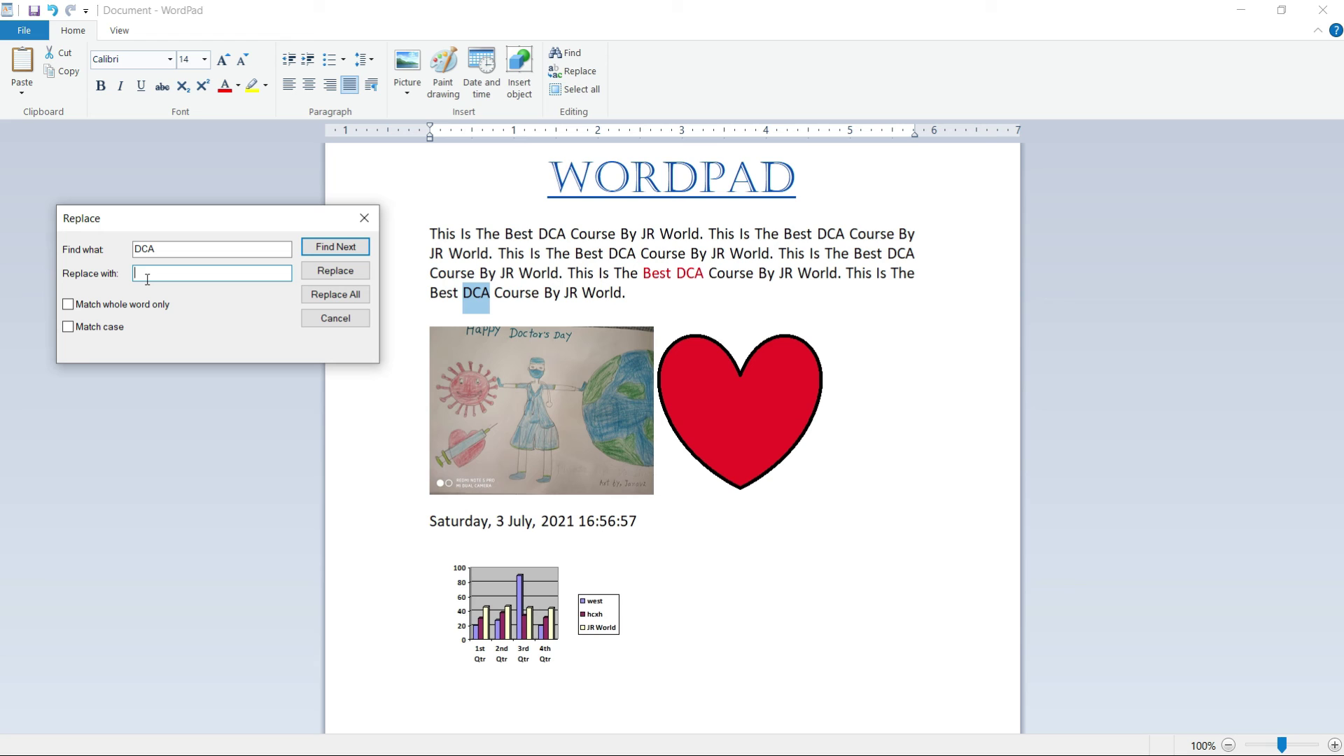
text(D)
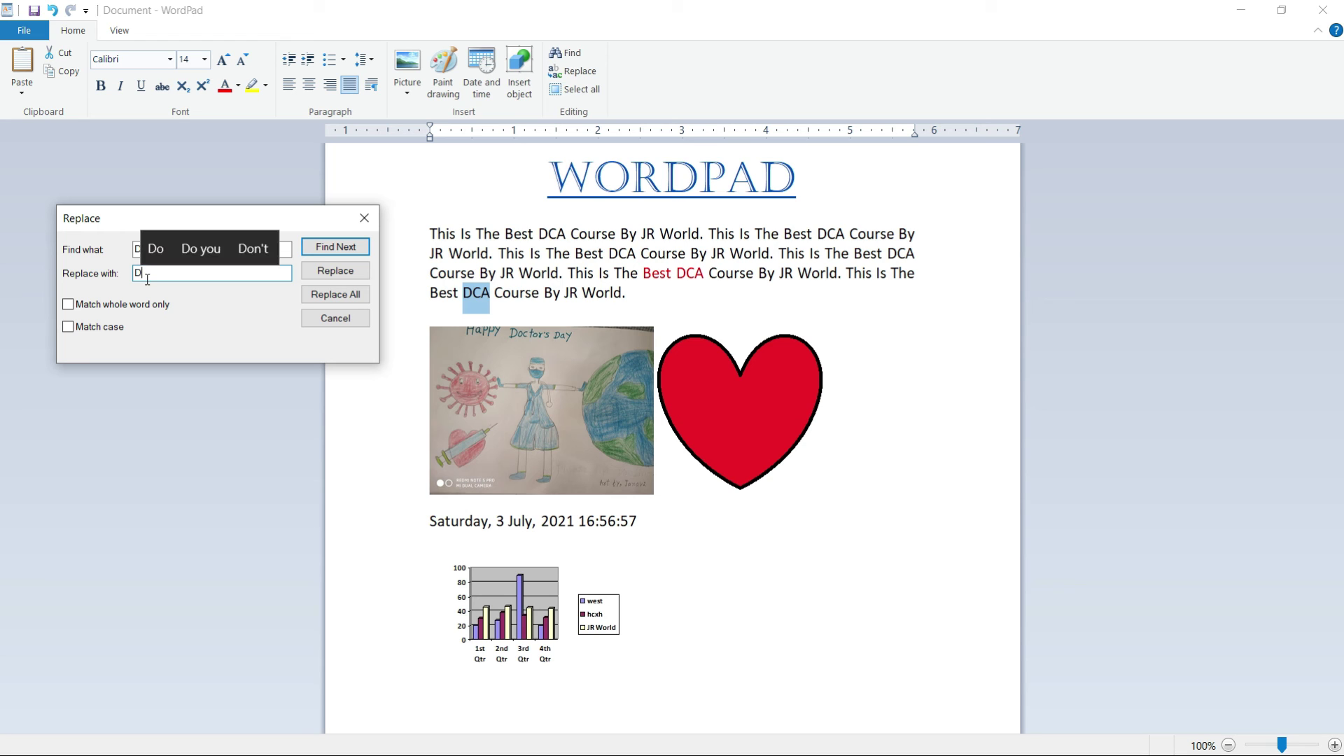
text(iploma )
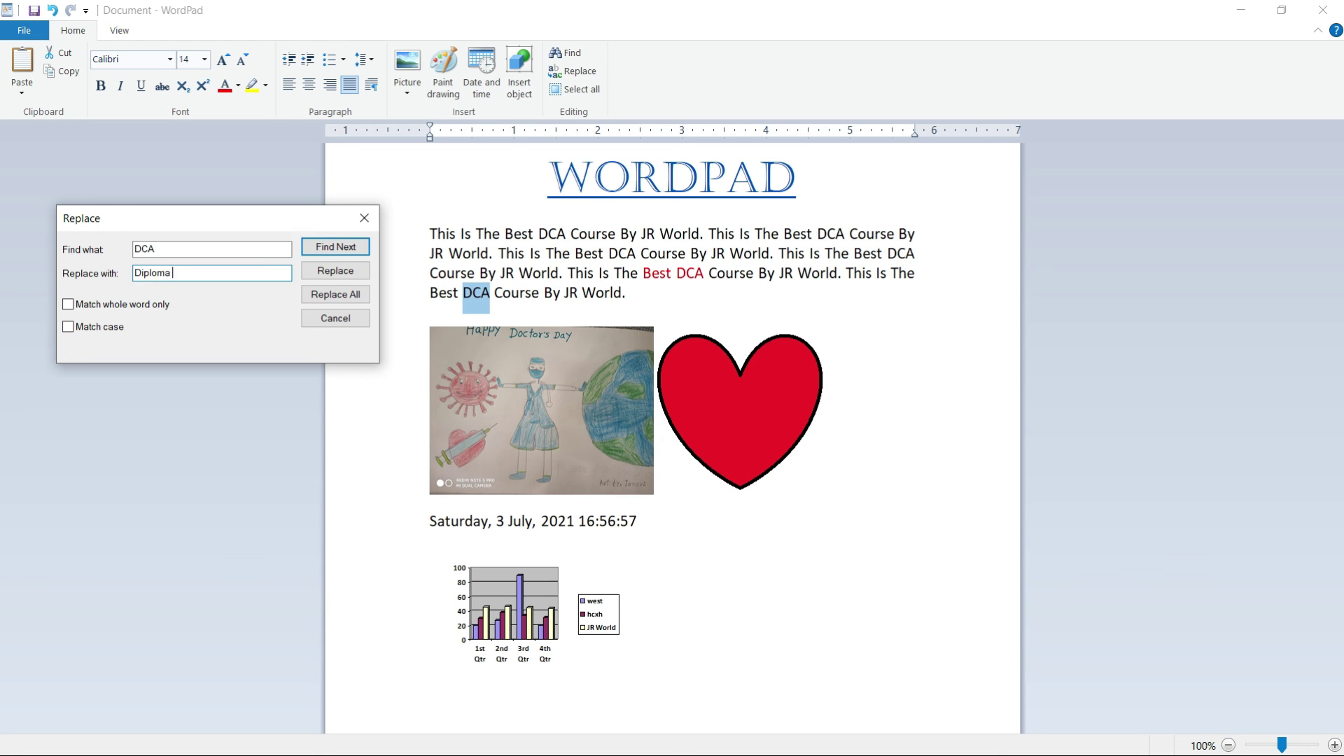
text(in Computer Application)
click(336, 280)
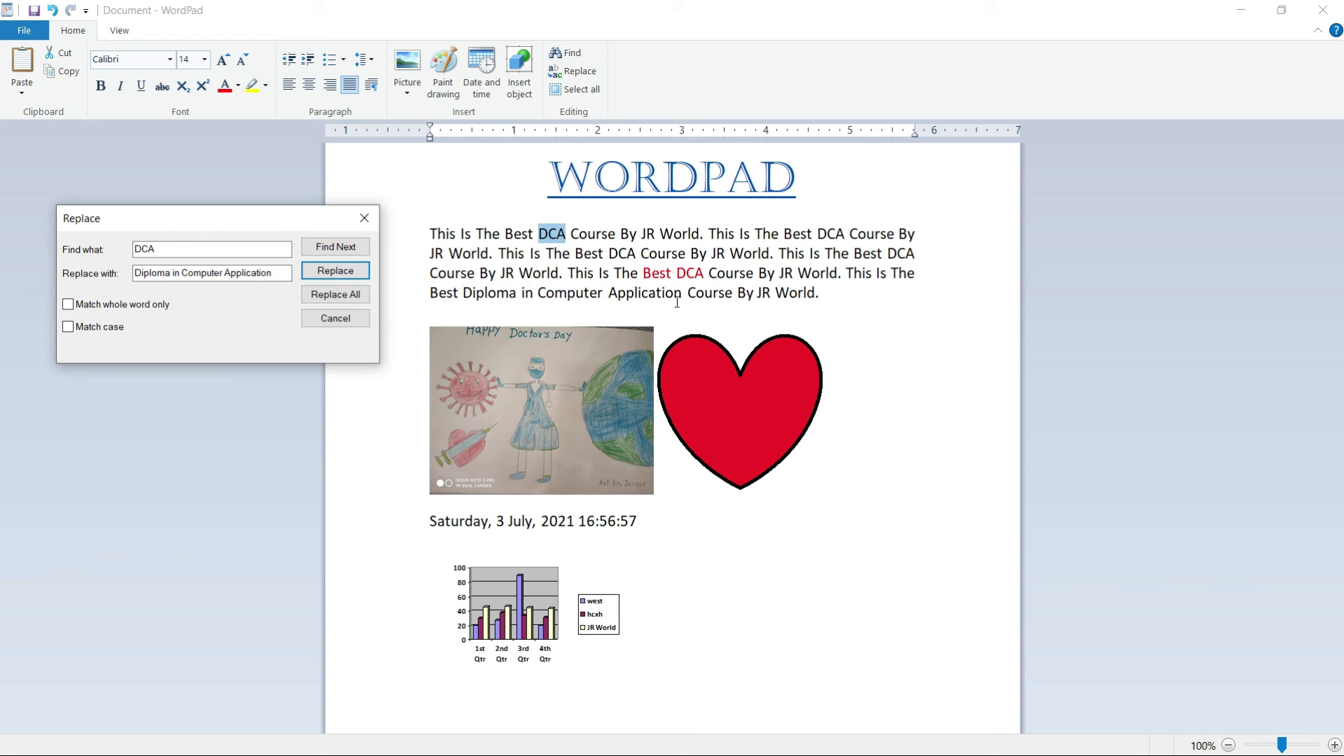
Replace all remaining occurrences of "DCA" with "Diploma in Computer Application" and finish the replacement.
click(335, 295)
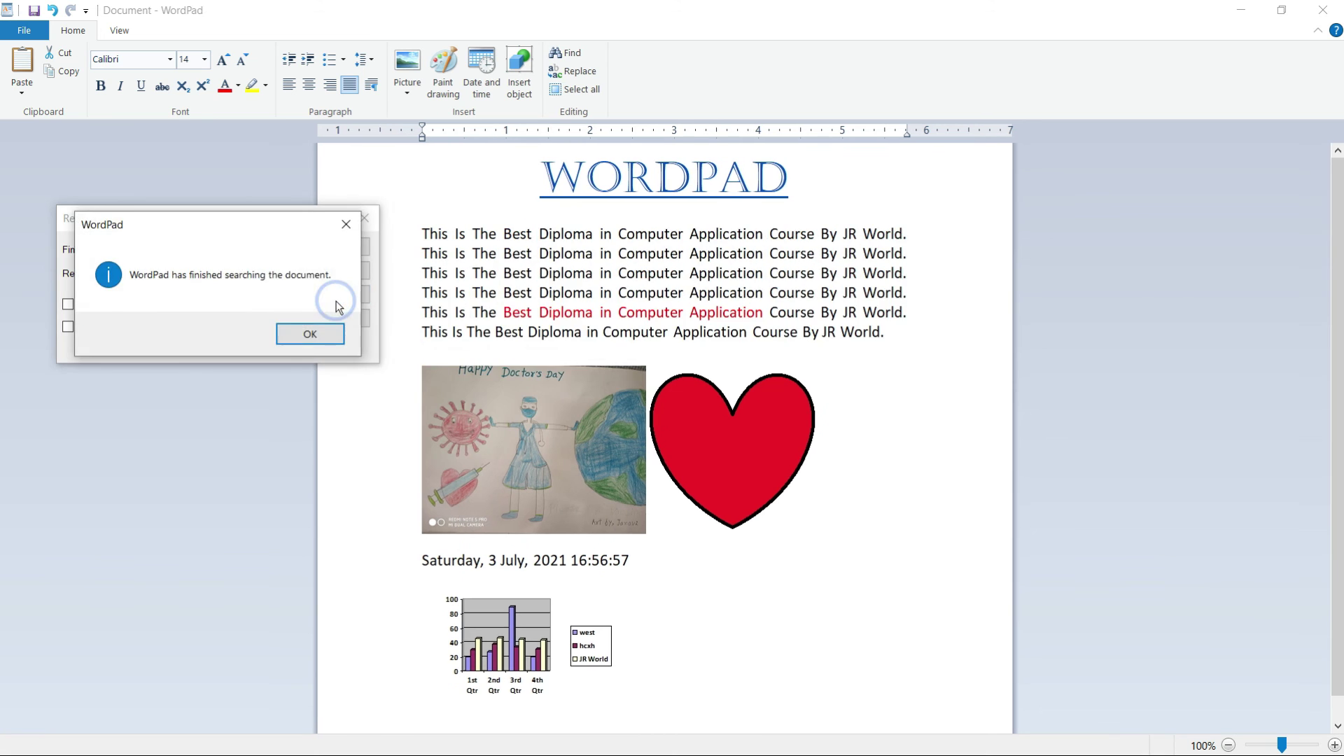
click(312, 336)
click(364, 217)
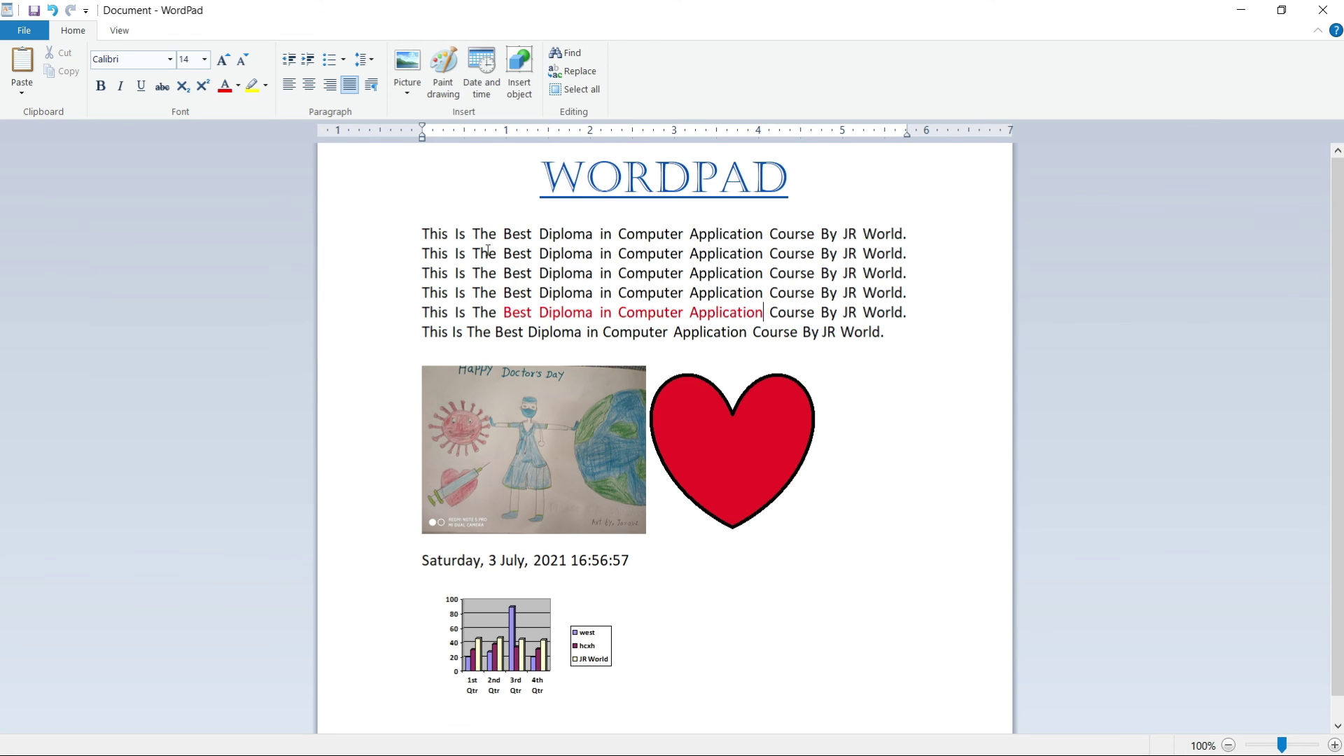
drag(502, 233, 742, 336)
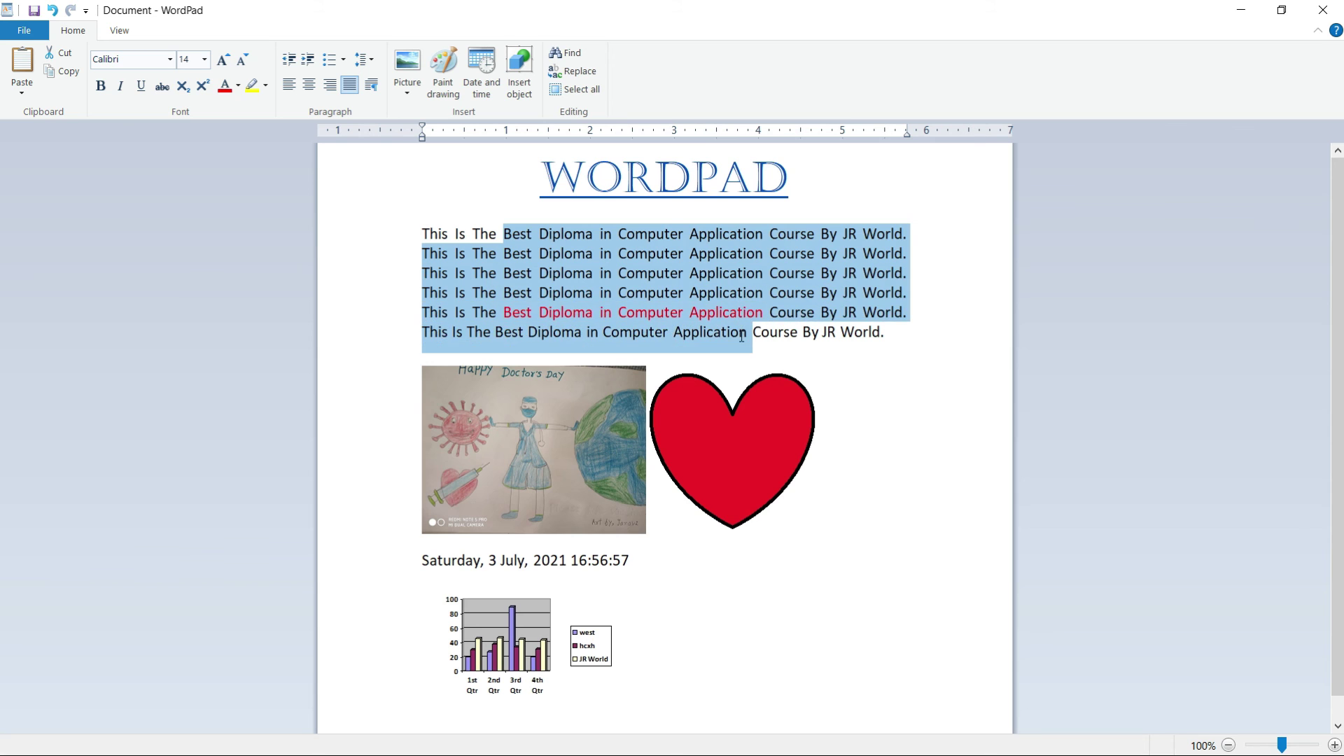
click(878, 357)
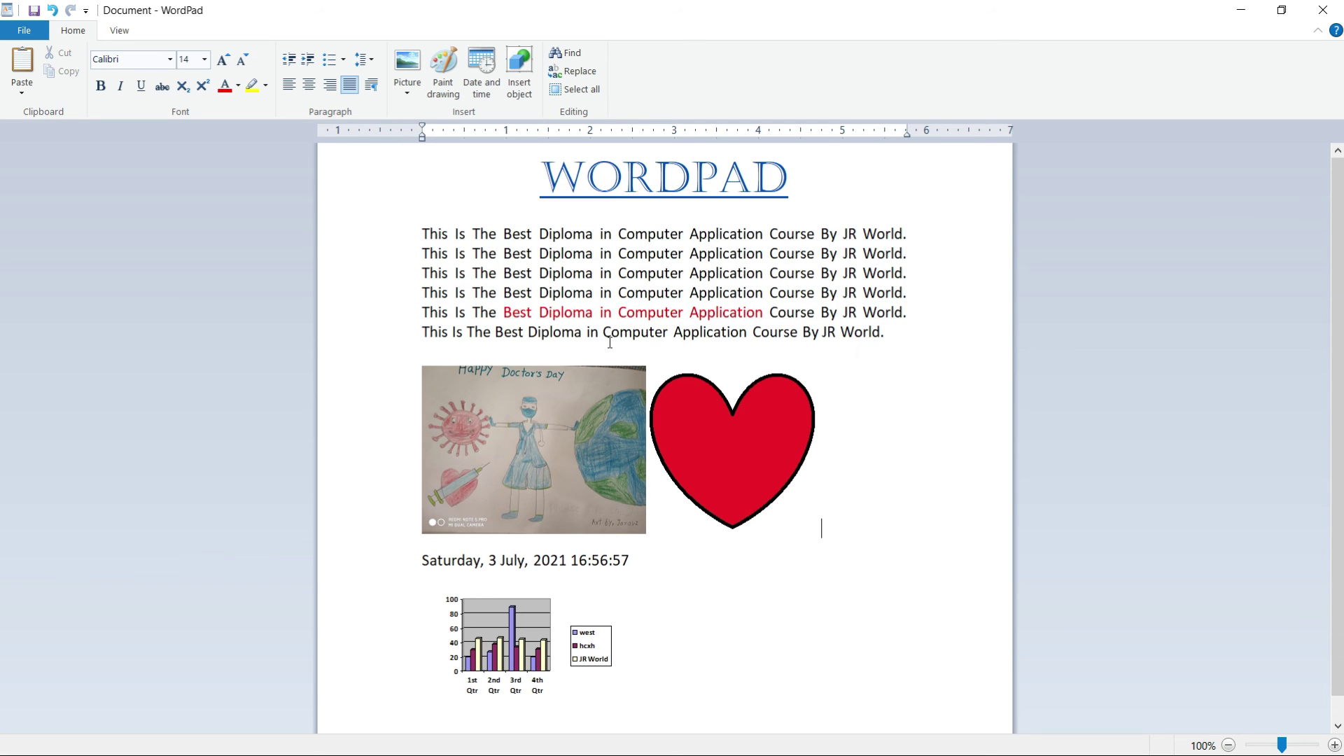
drag(507, 313, 763, 316)
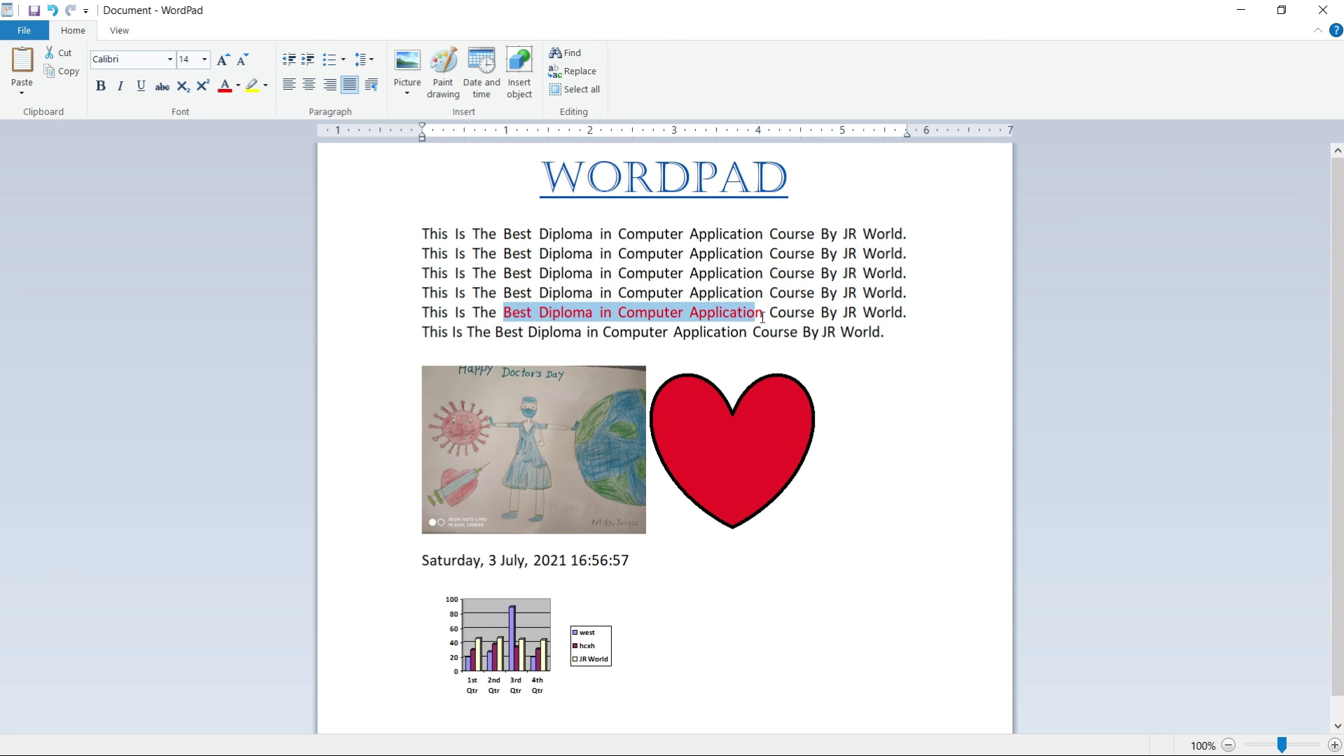
click(616, 317)
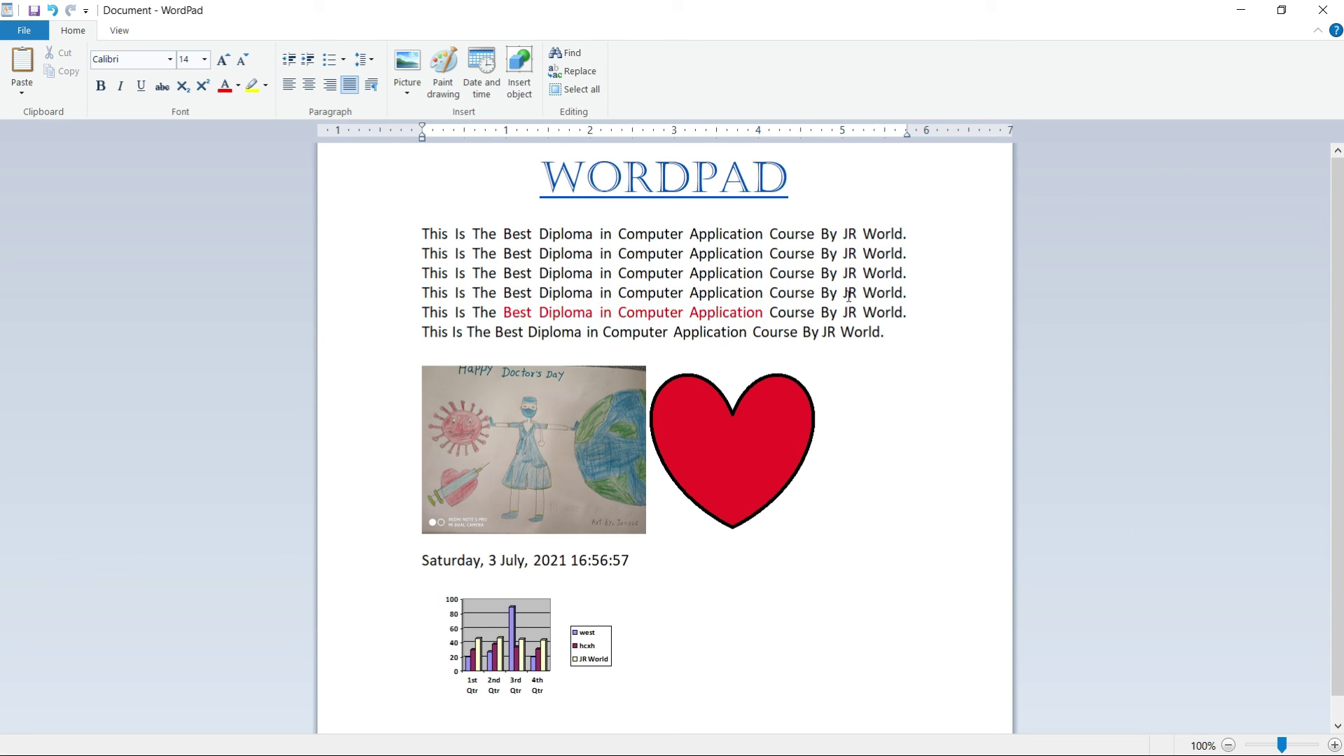
drag(891, 334, 411, 240)
click(412, 240)
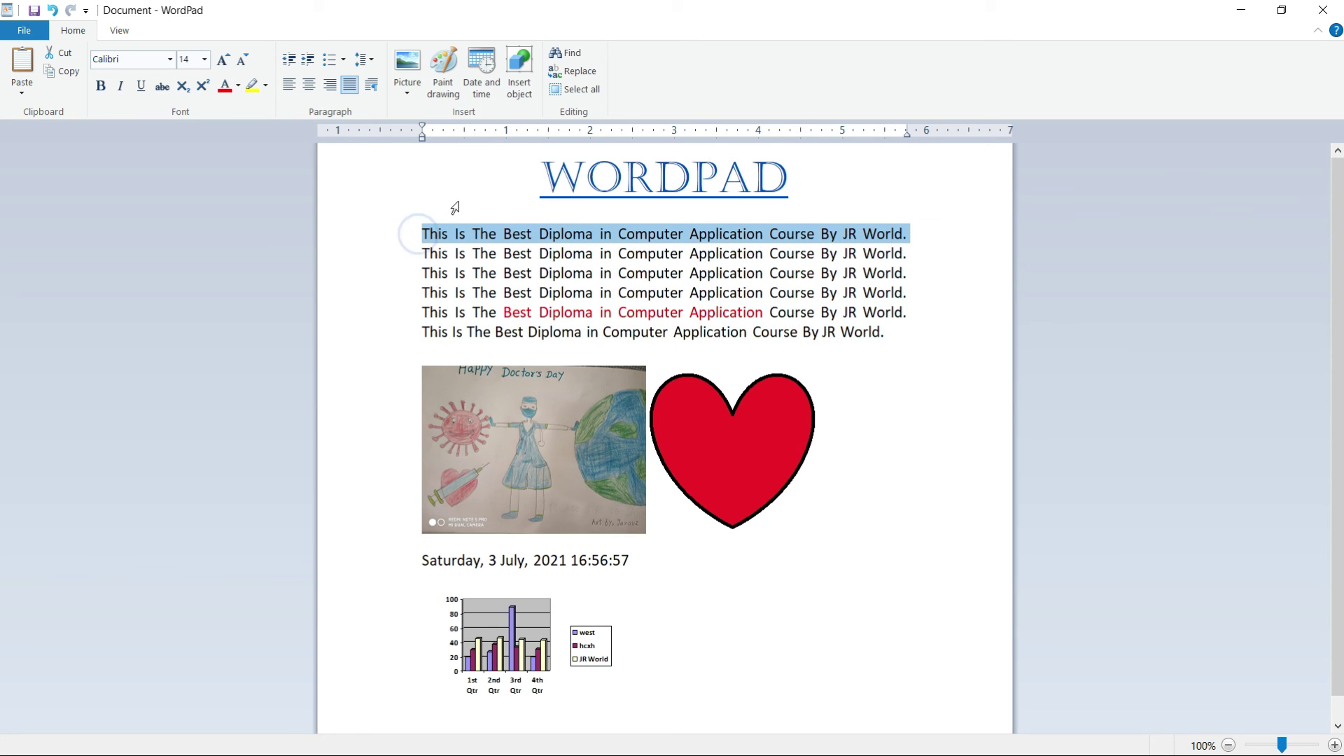
Select and delete the entire document content, then undo the deletion.
click(571, 89)
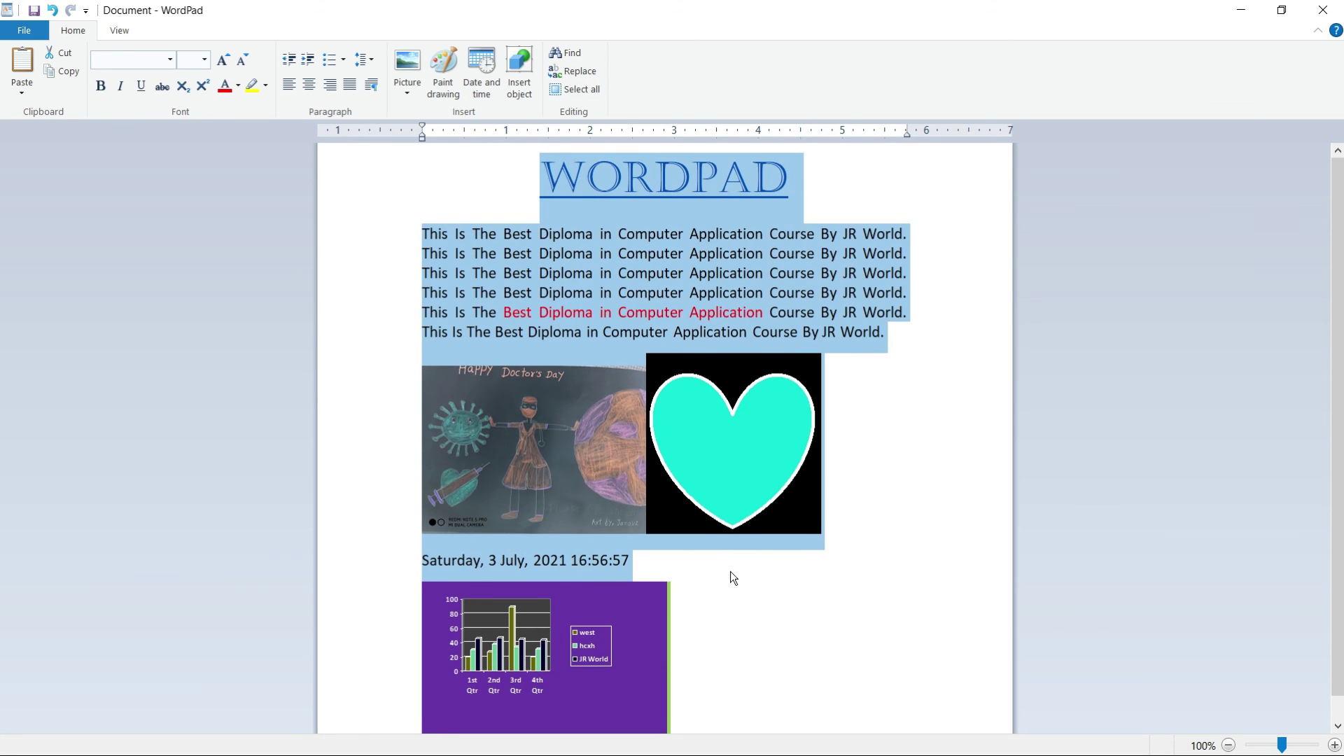
key(Delete)
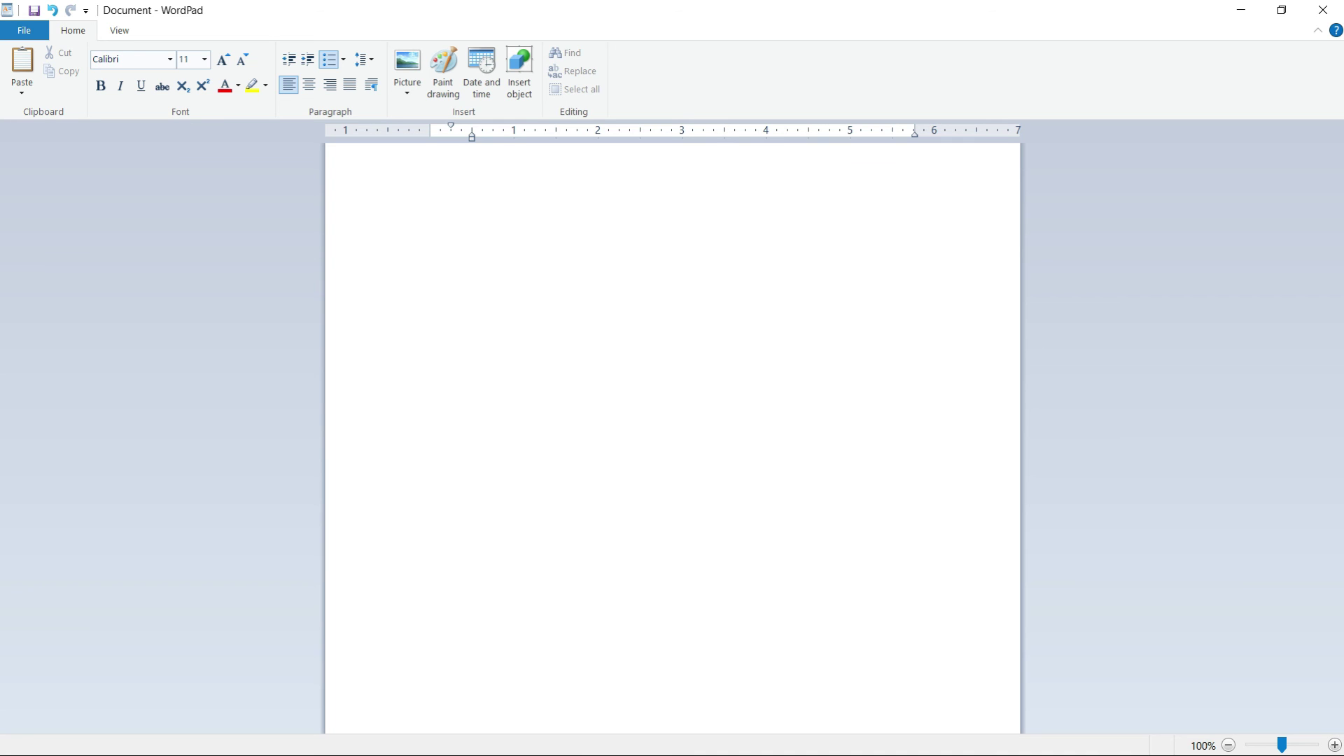
key(ctrl+z)
key(ctrl+z)
click(861, 583)
scroll(844, 579, up, 1)
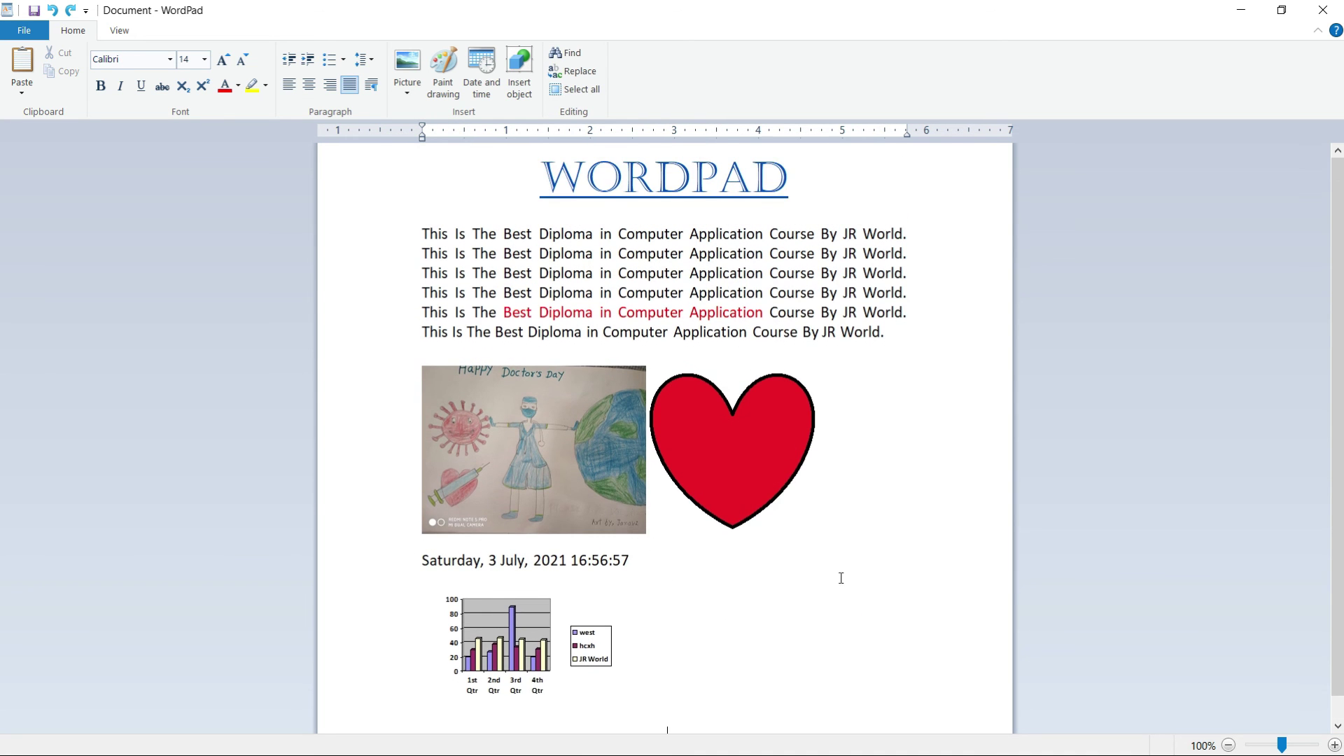
Start a quick print of the document, then cancel saving the print output.
click(24, 30)
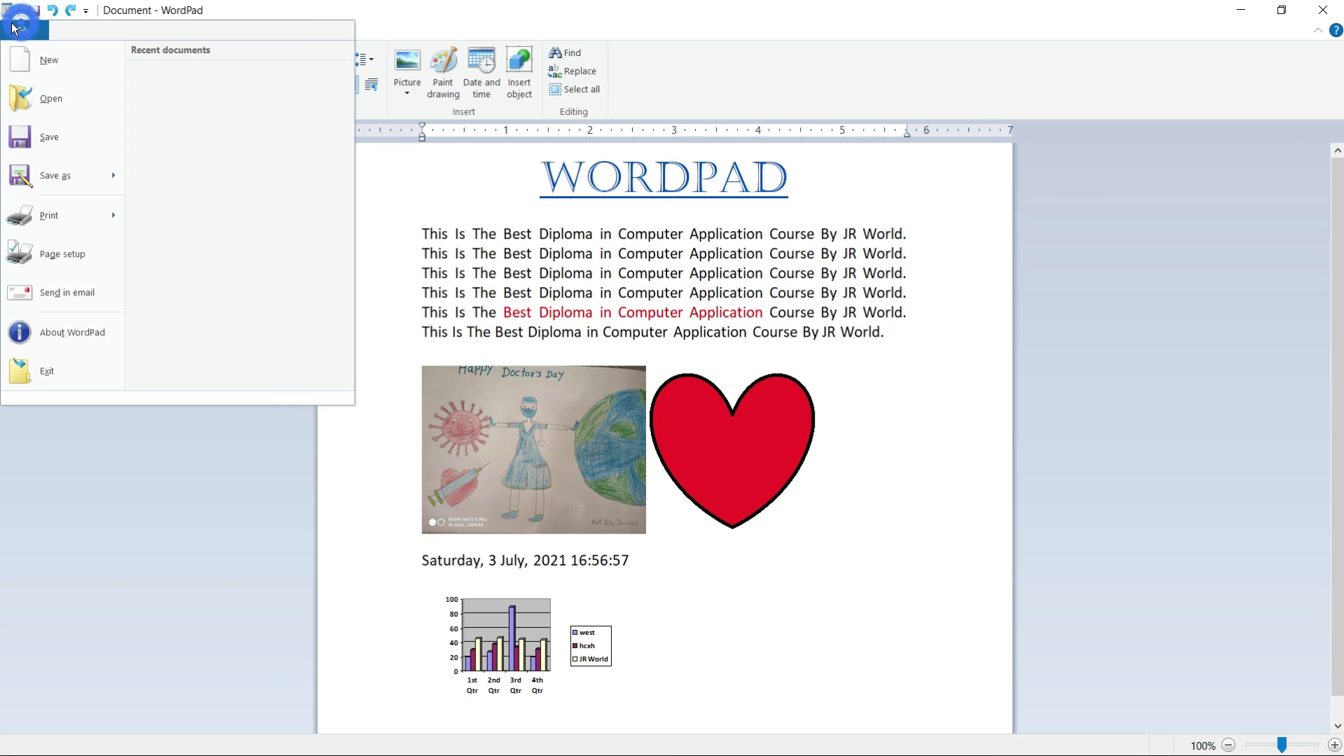
mouse_move(114, 226)
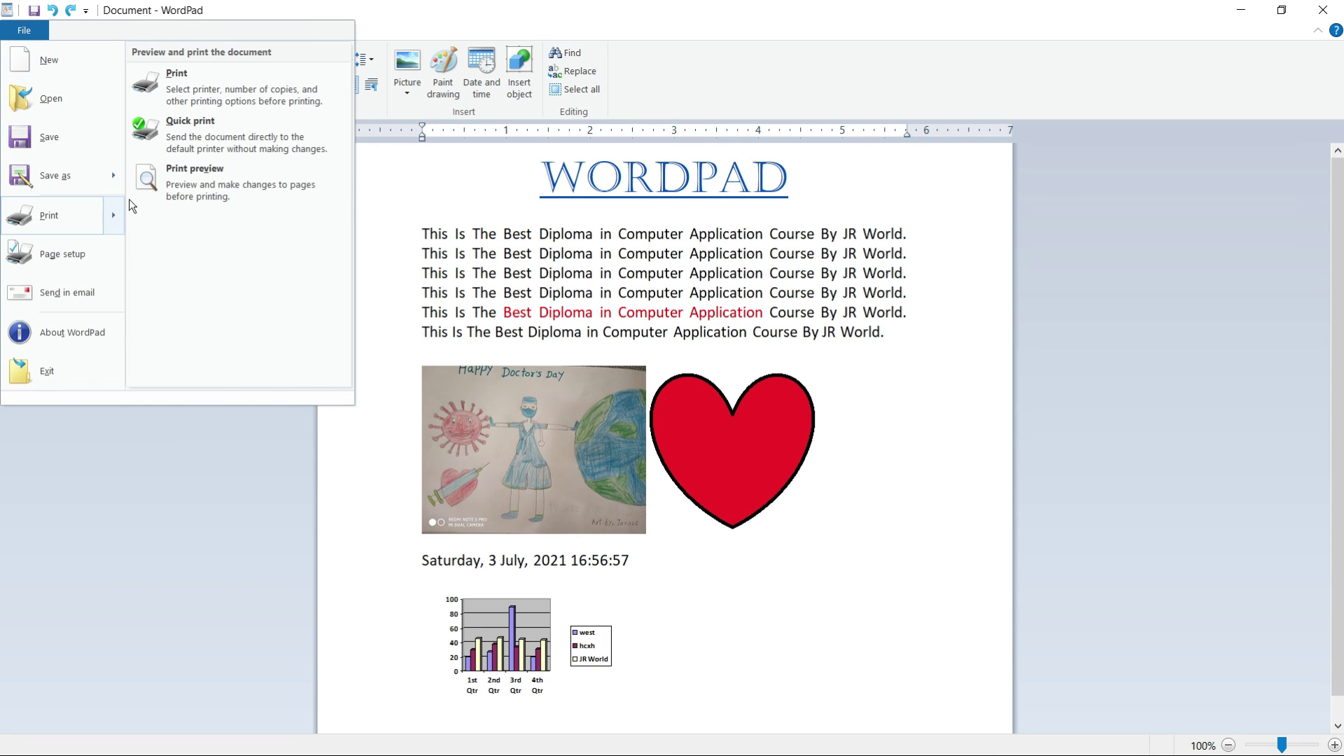
click(233, 121)
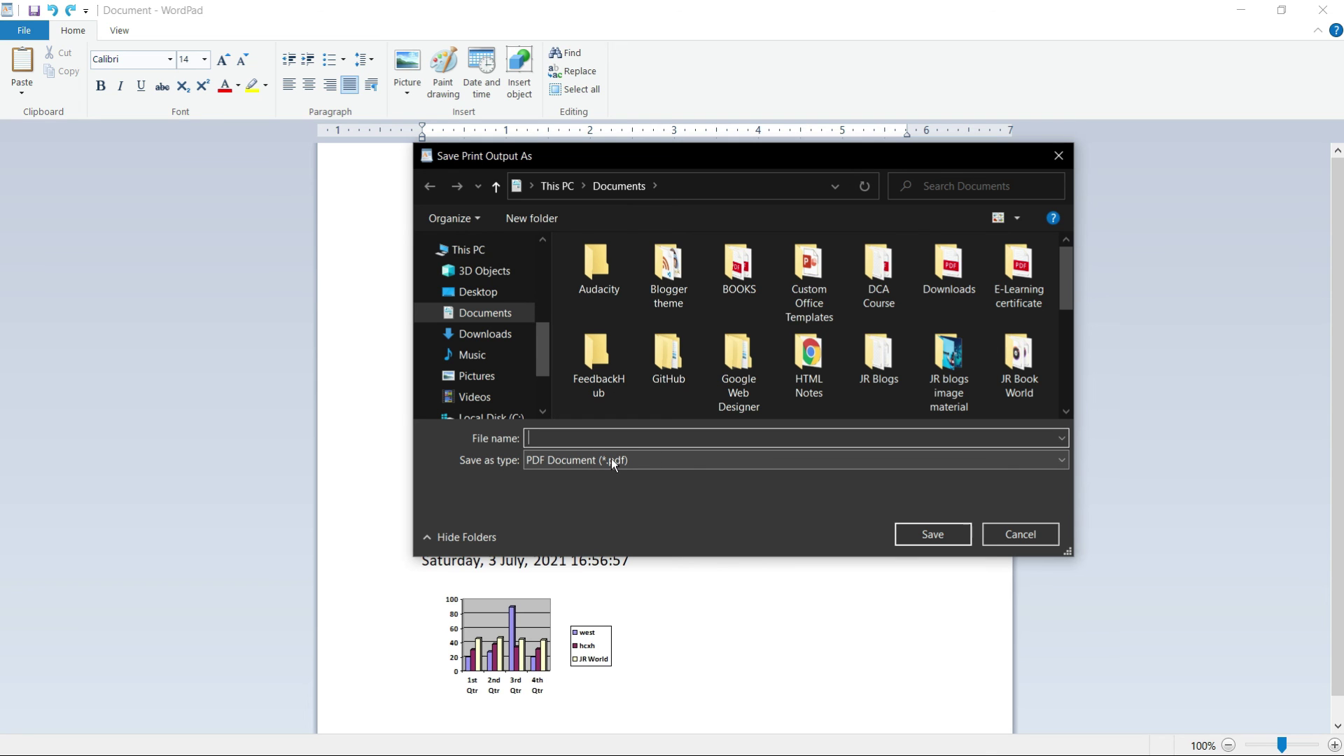
click(1064, 155)
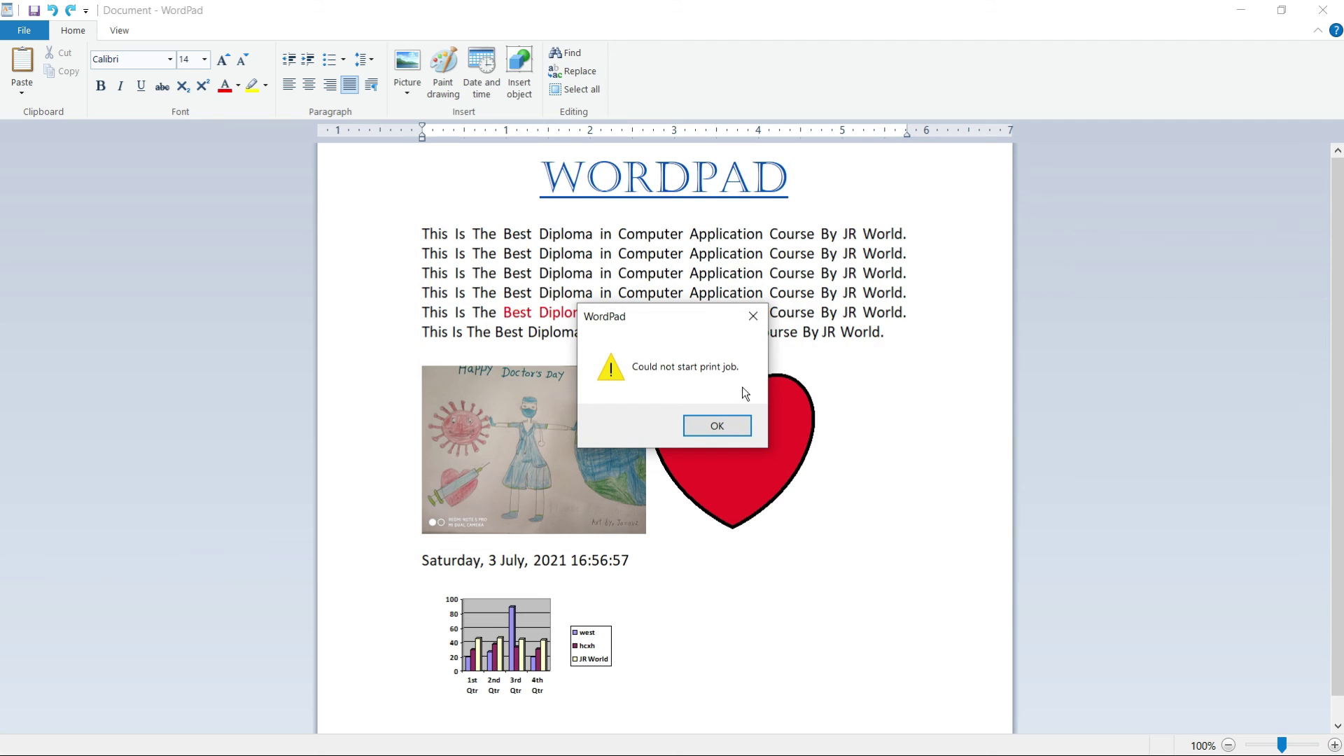
click(761, 328)
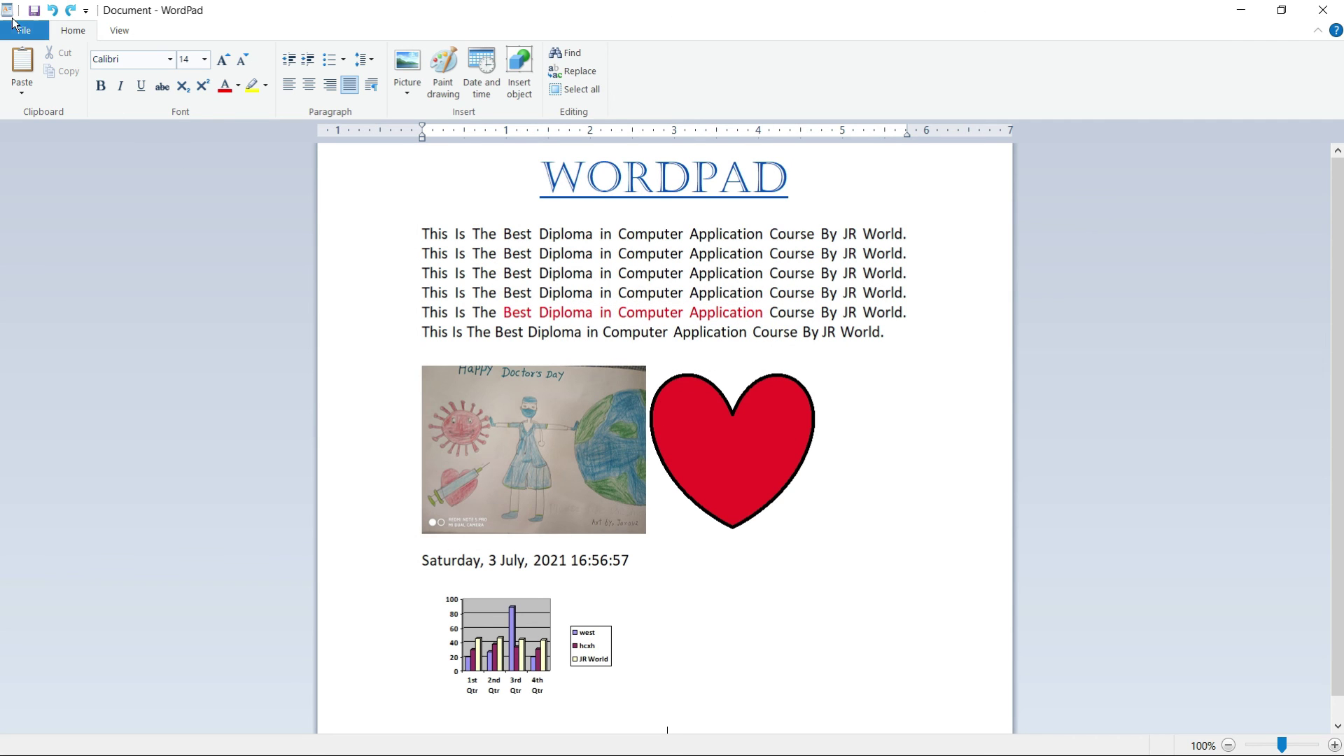
Examine the document in print preview at one-page and 100% zoom, then return to editing.
click(14, 30)
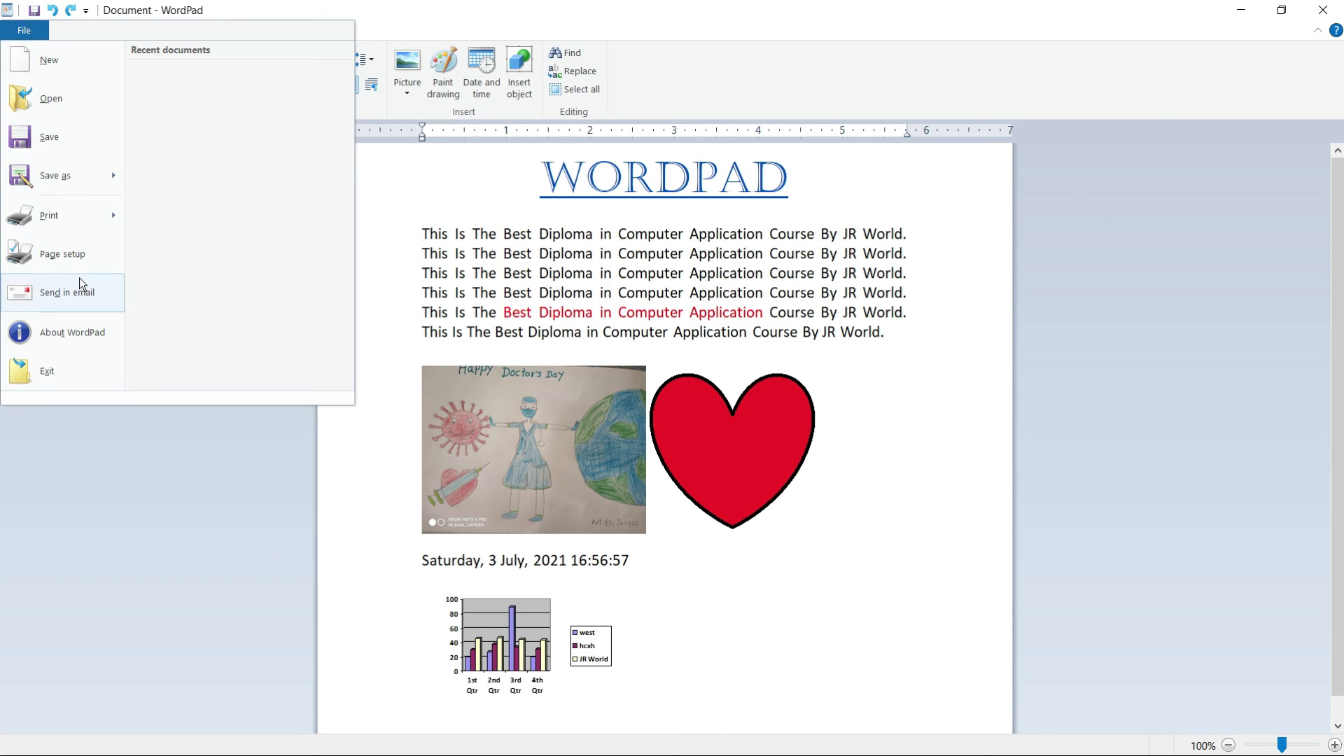
mouse_move(103, 218)
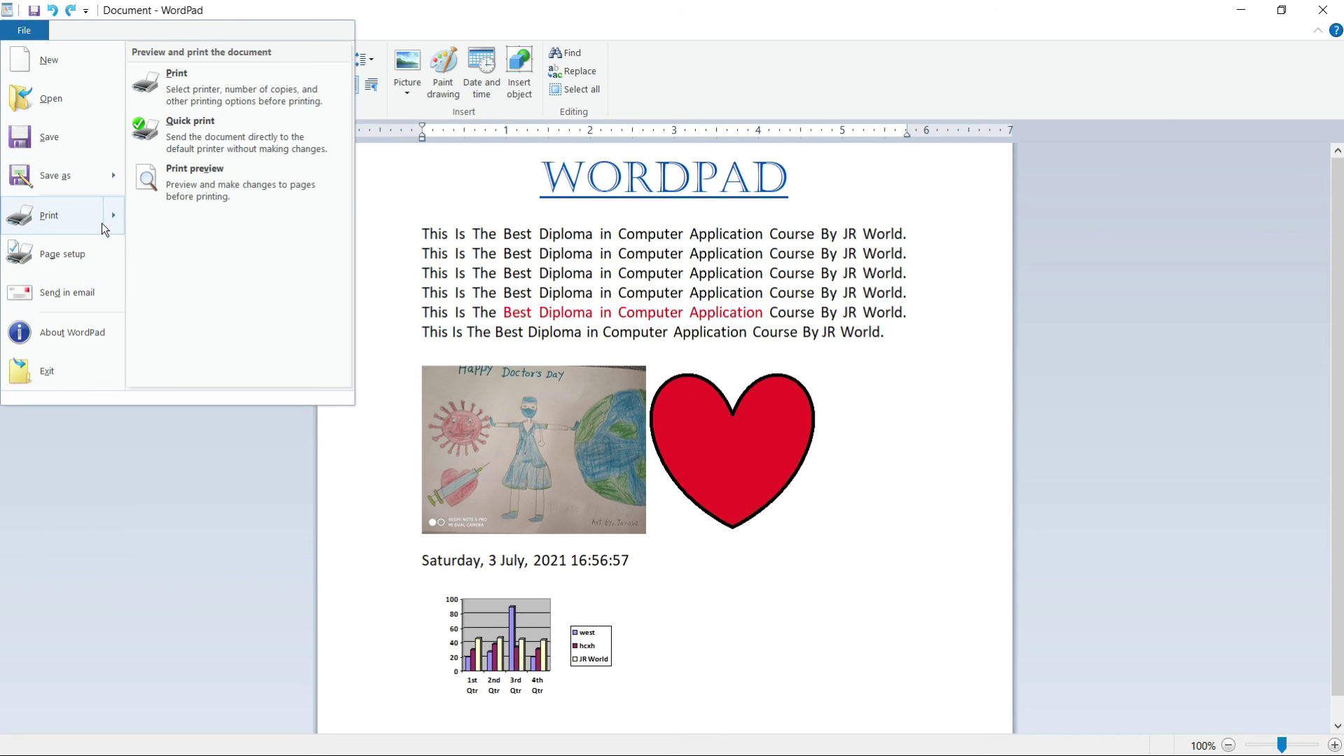
click(191, 194)
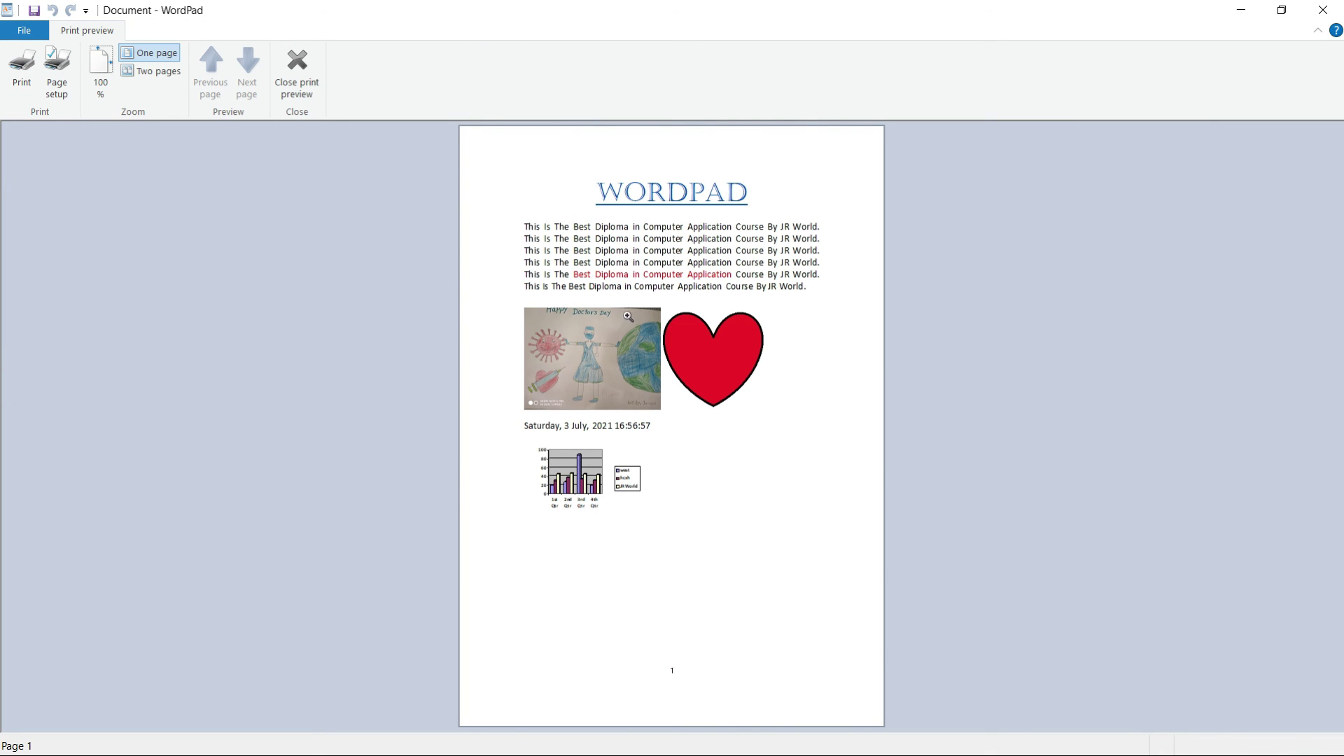
click(649, 353)
scroll(650, 351, down, 3)
click(652, 349)
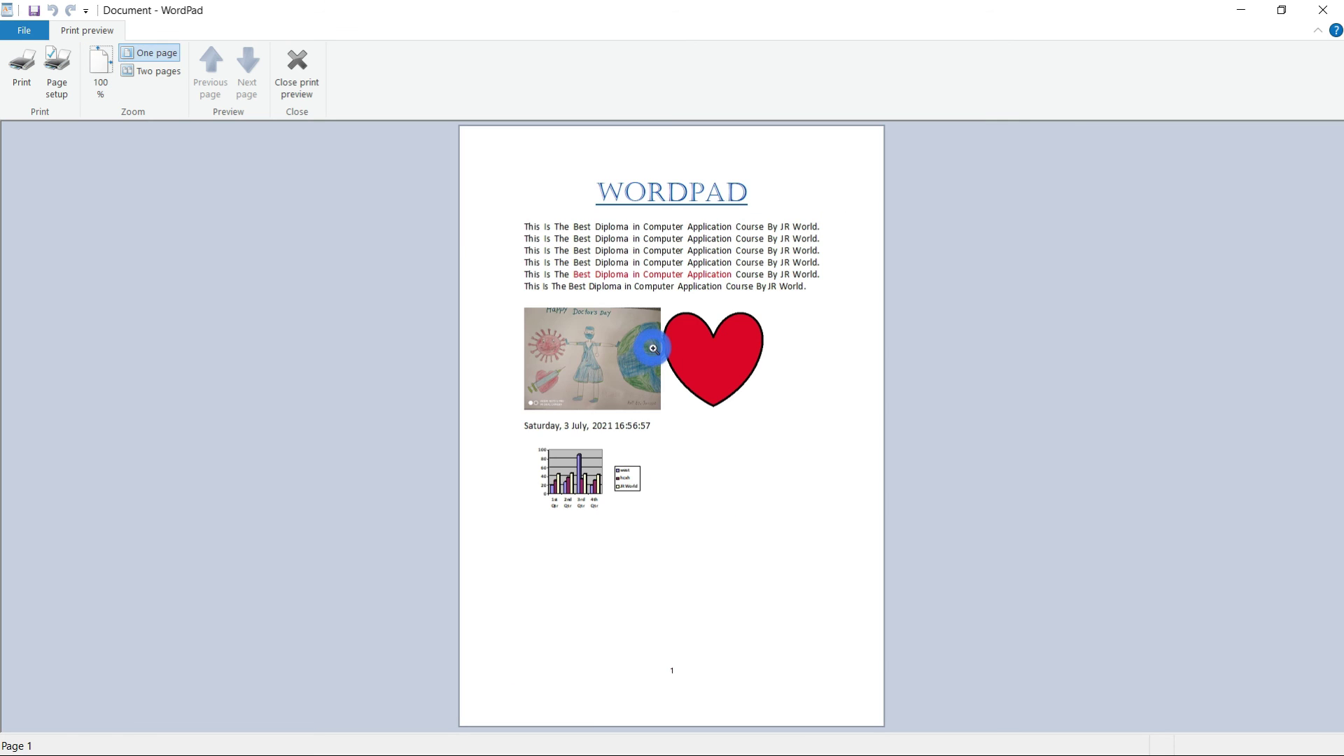
click(723, 494)
scroll(722, 462, up, 4)
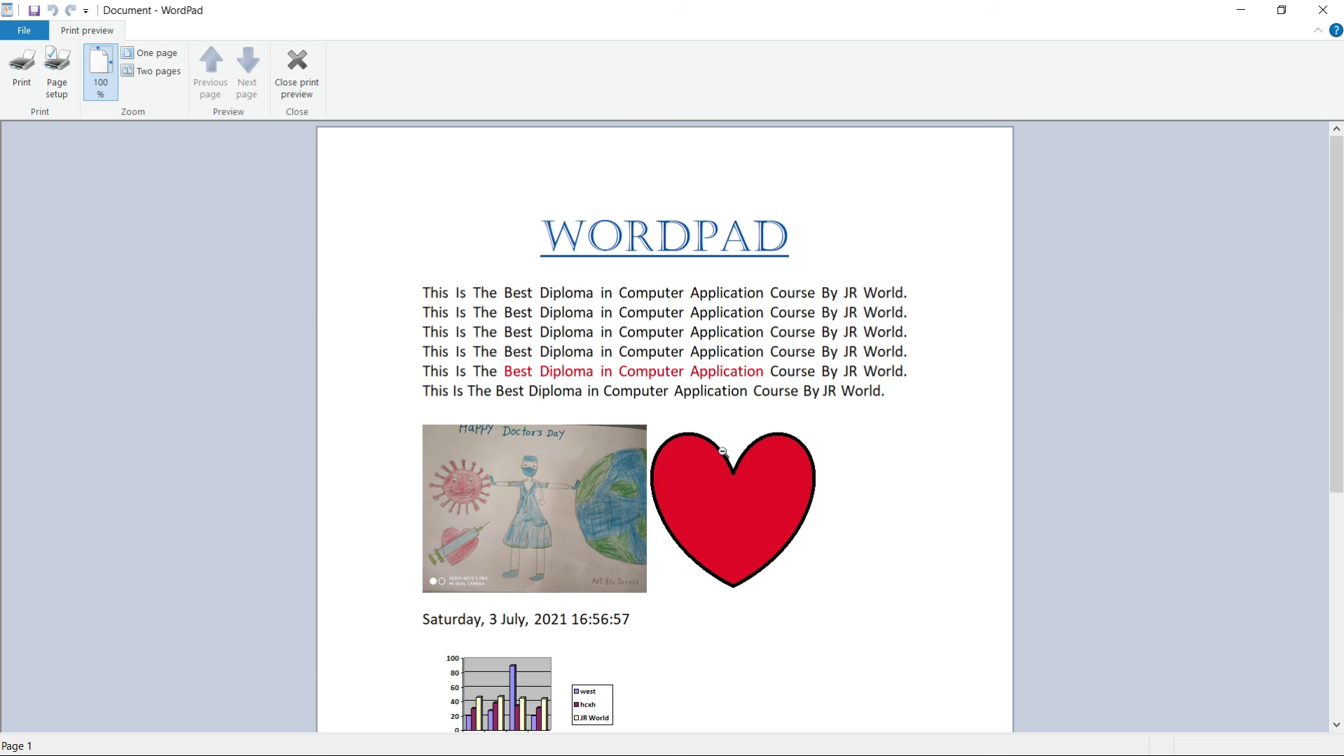
scroll(588, 528, down, 5)
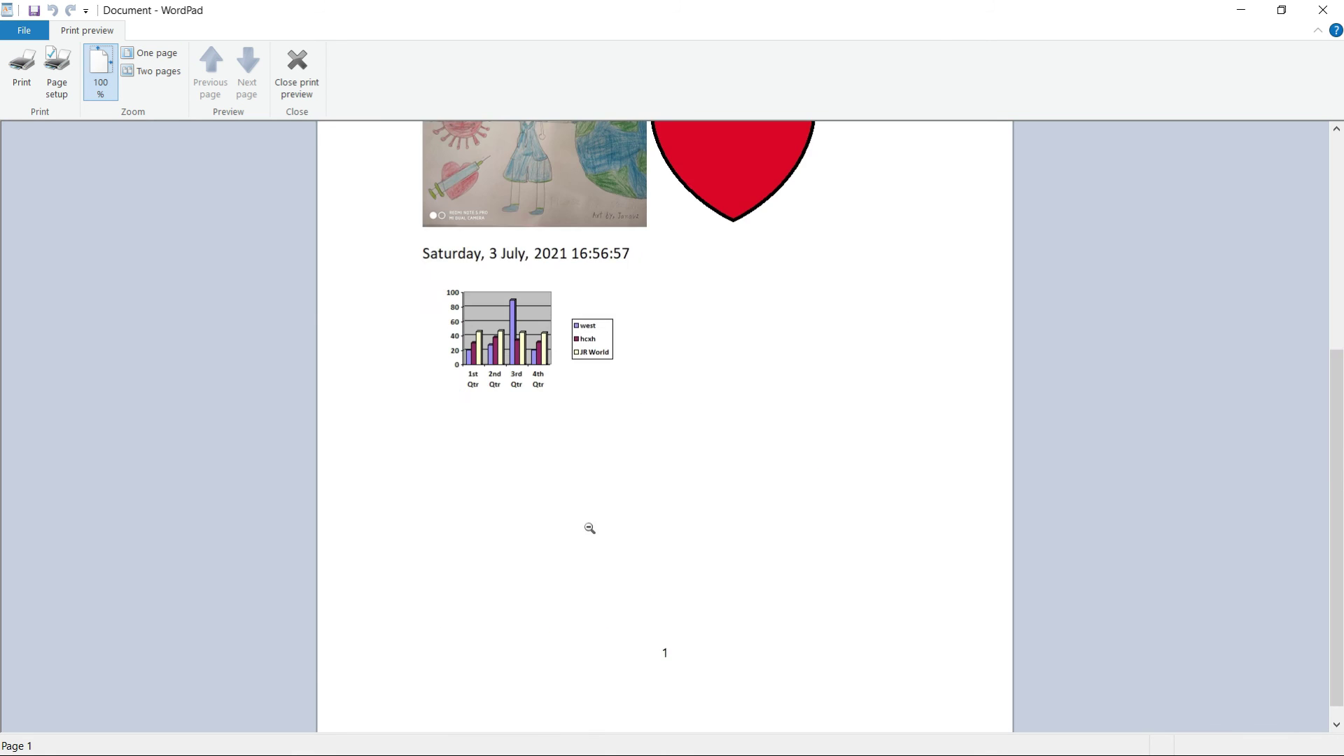
click(588, 525)
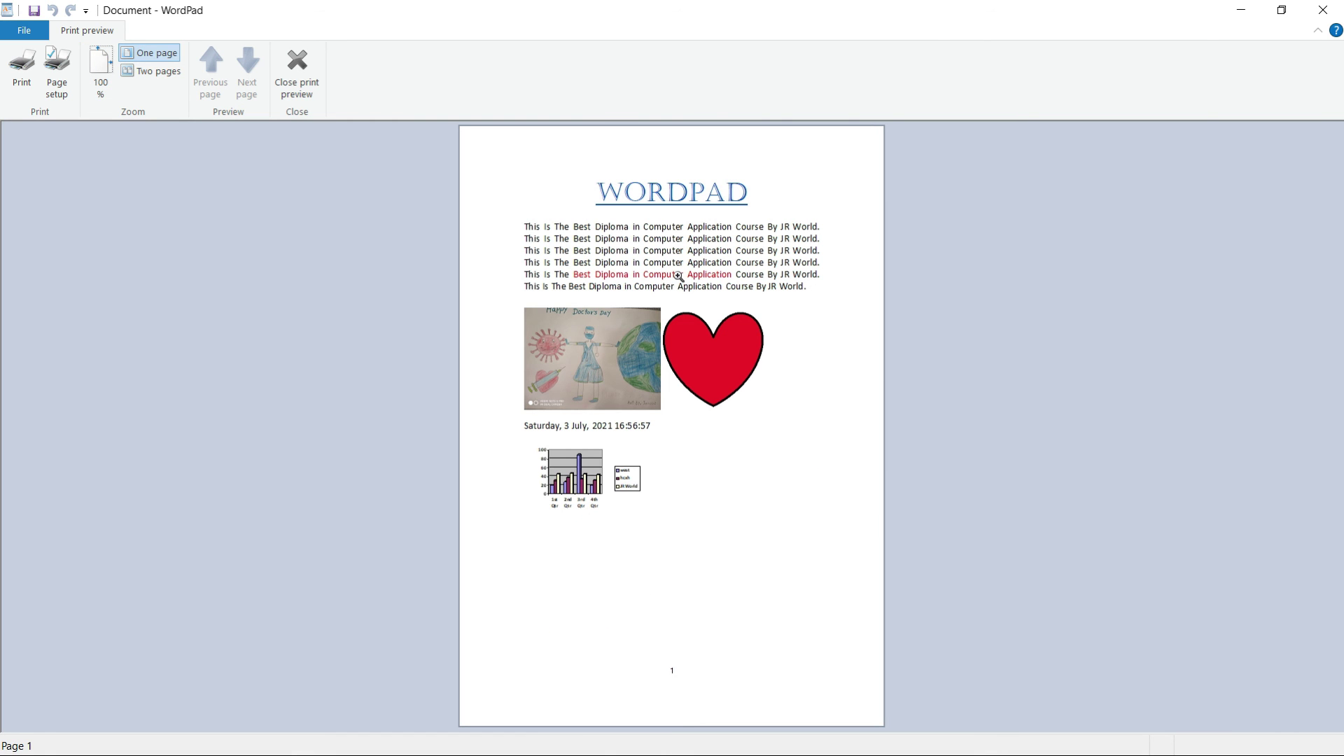
key(Escape)
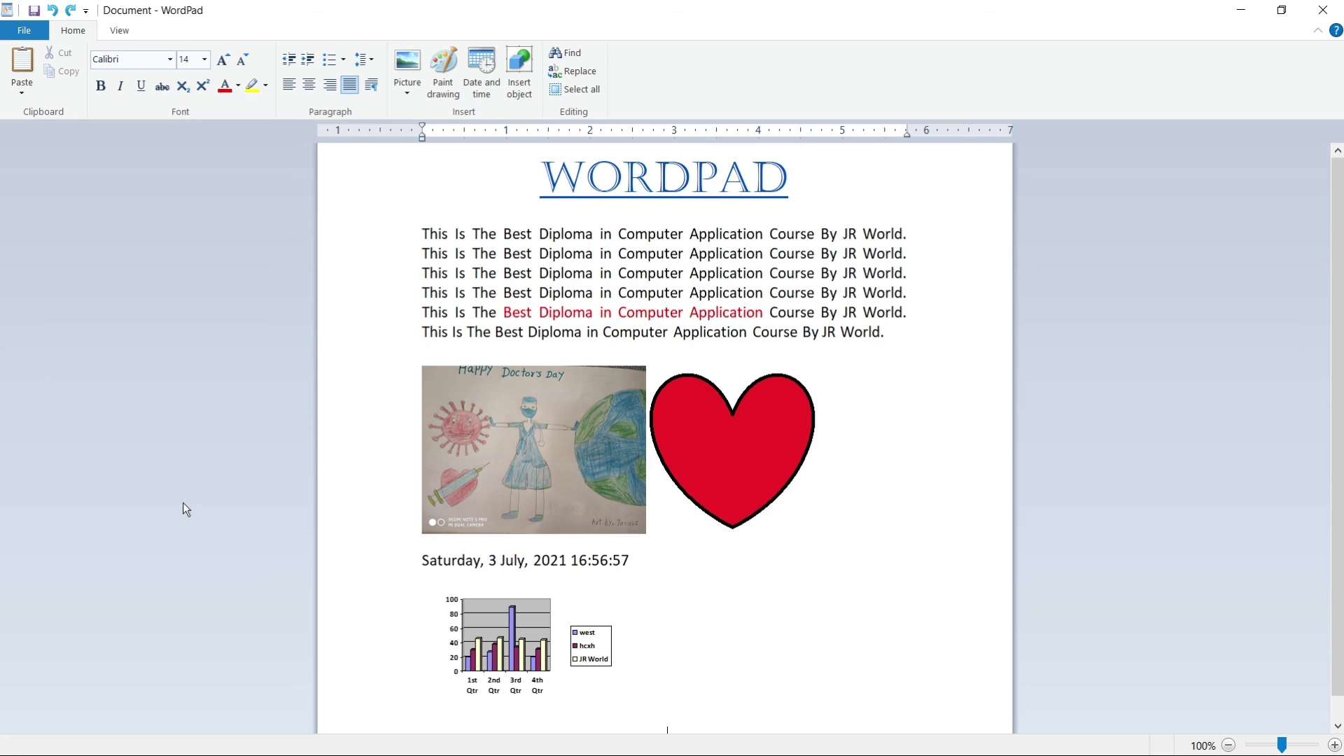